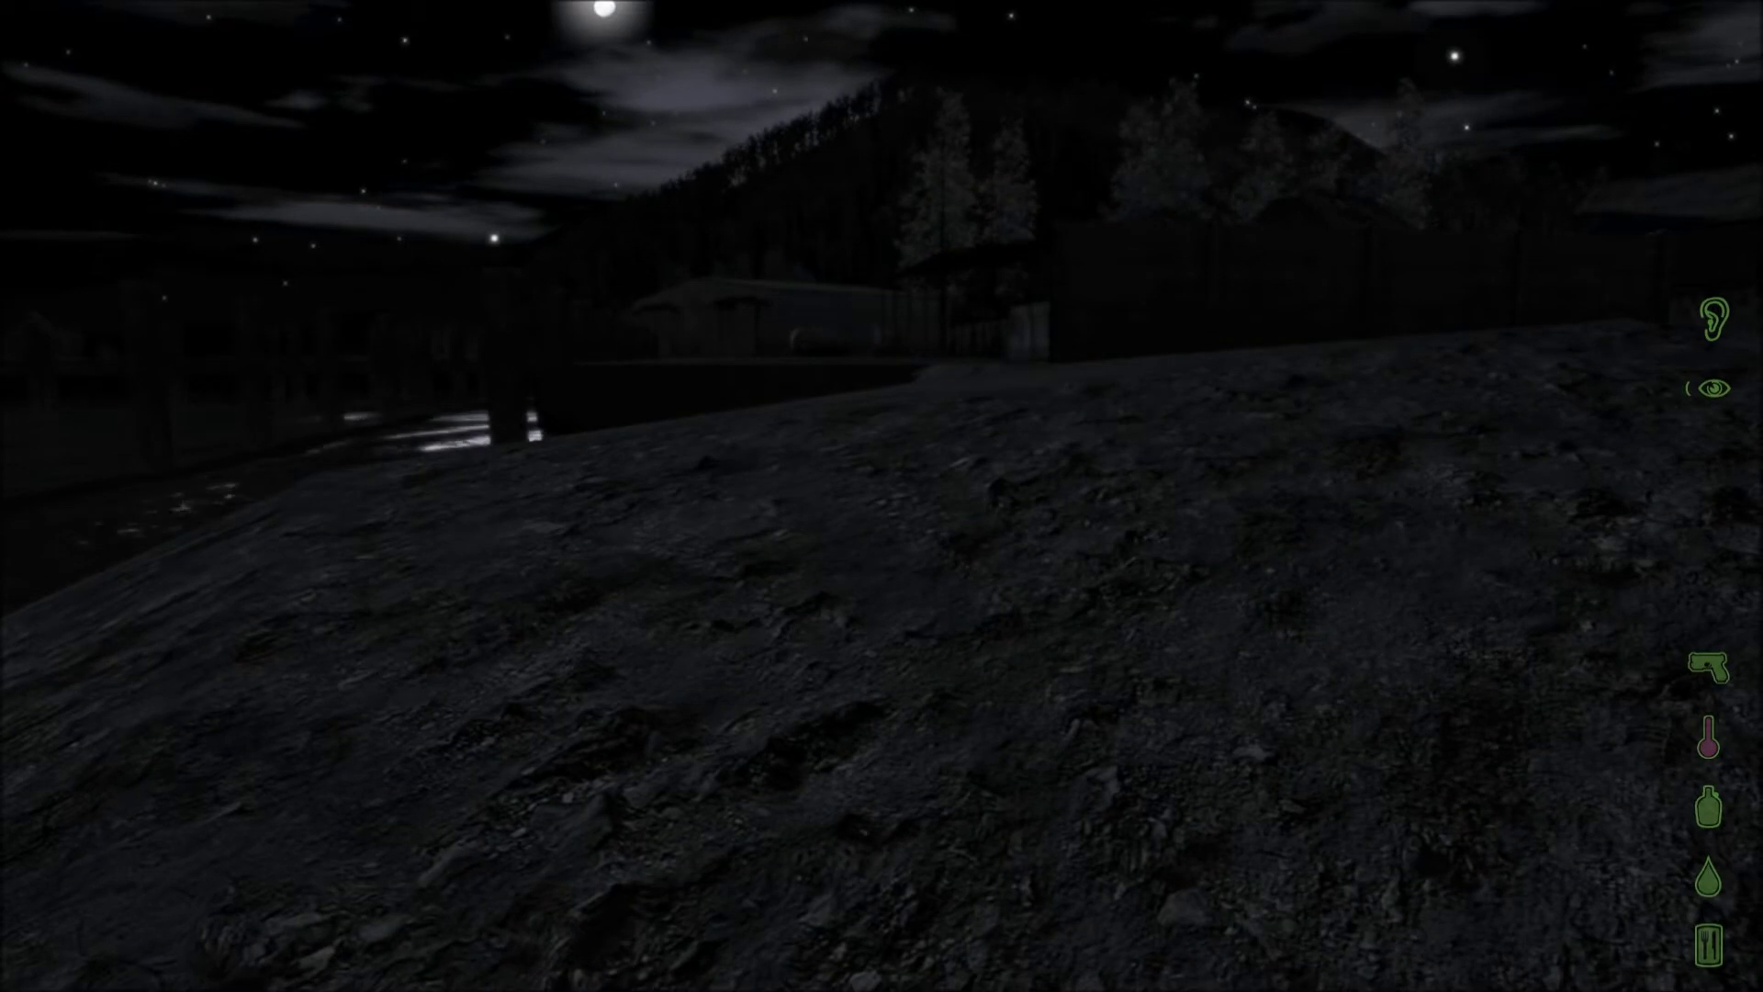
Check the player list, then move the Painkillers from the ground into the inventory
{"action": "key", "text": "p"}
{"action": "key", "text": "Escape"}
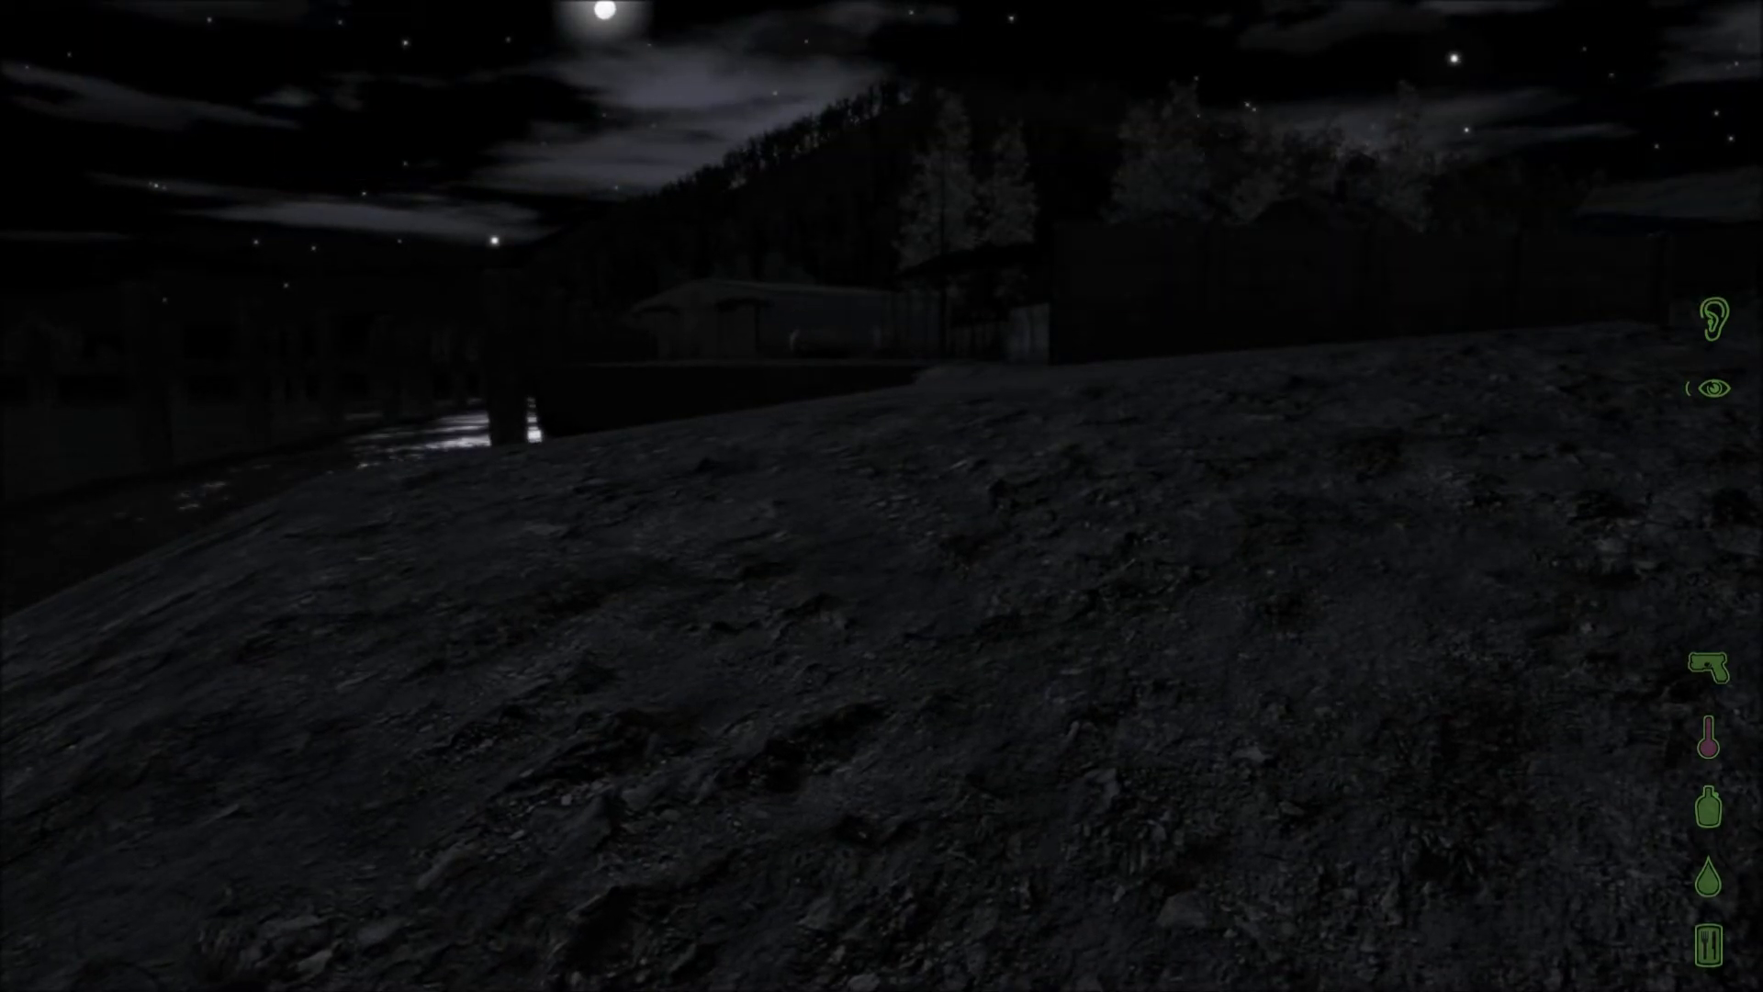
{"action": "key", "text": "g"}
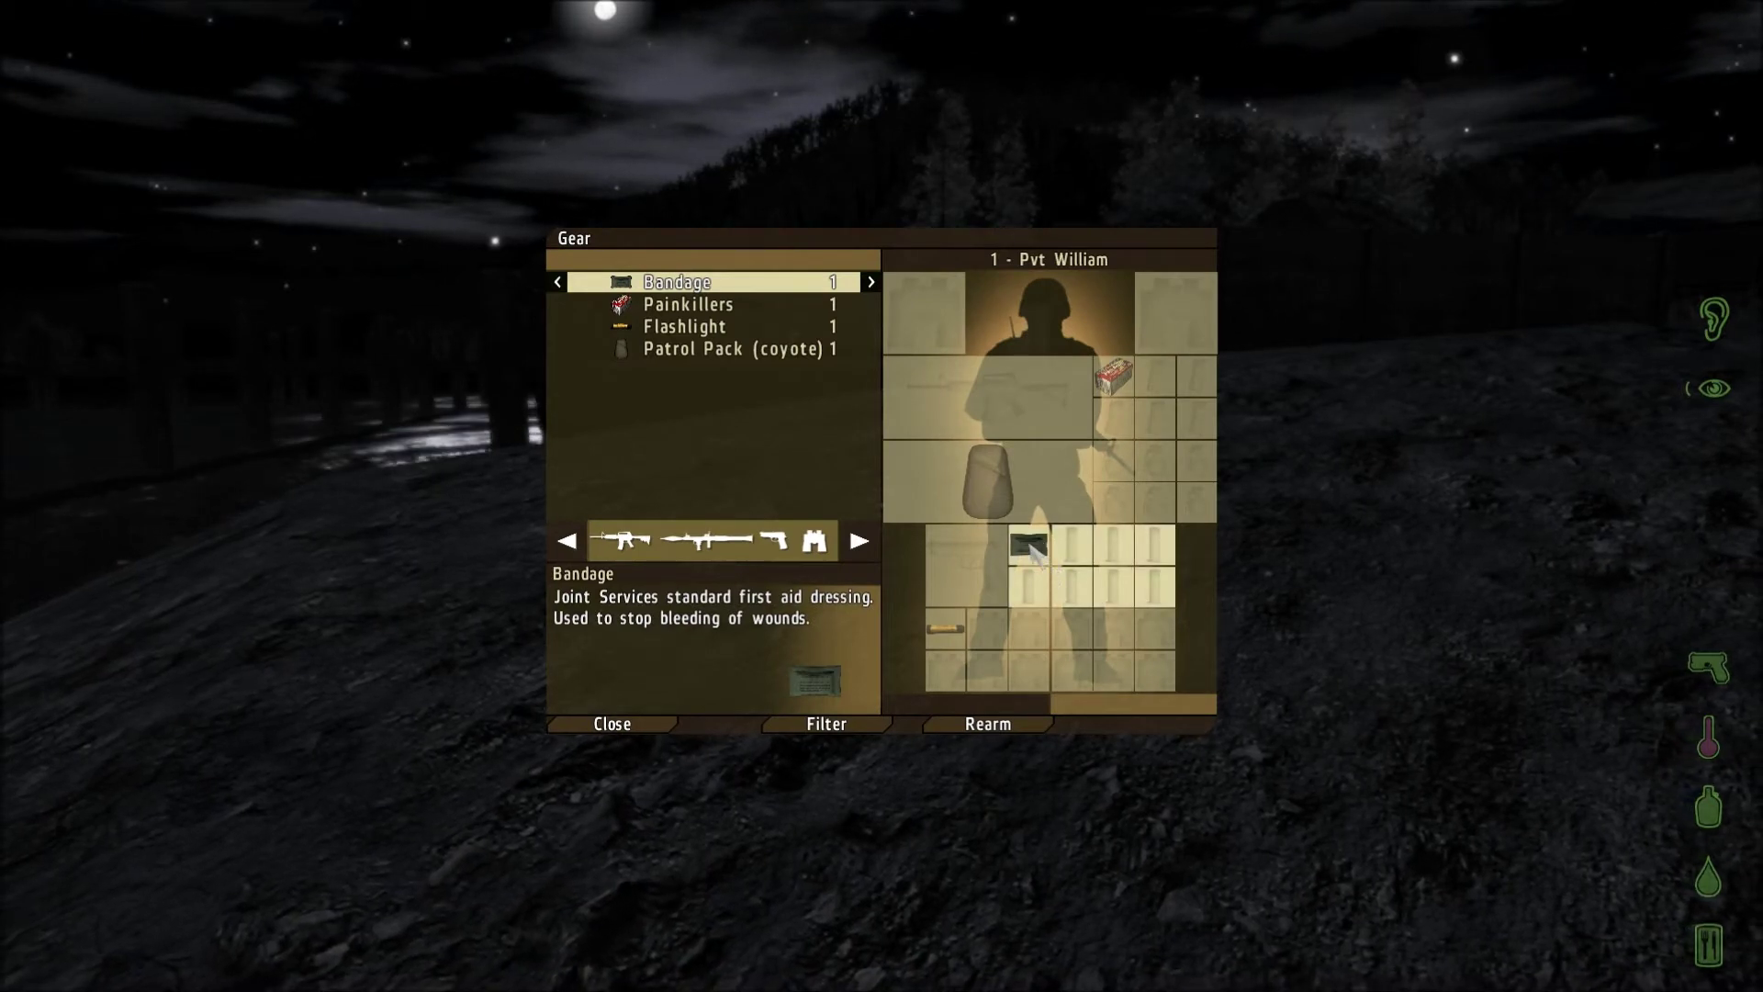
{"action": "left_click", "coordinate": [1119, 374]}
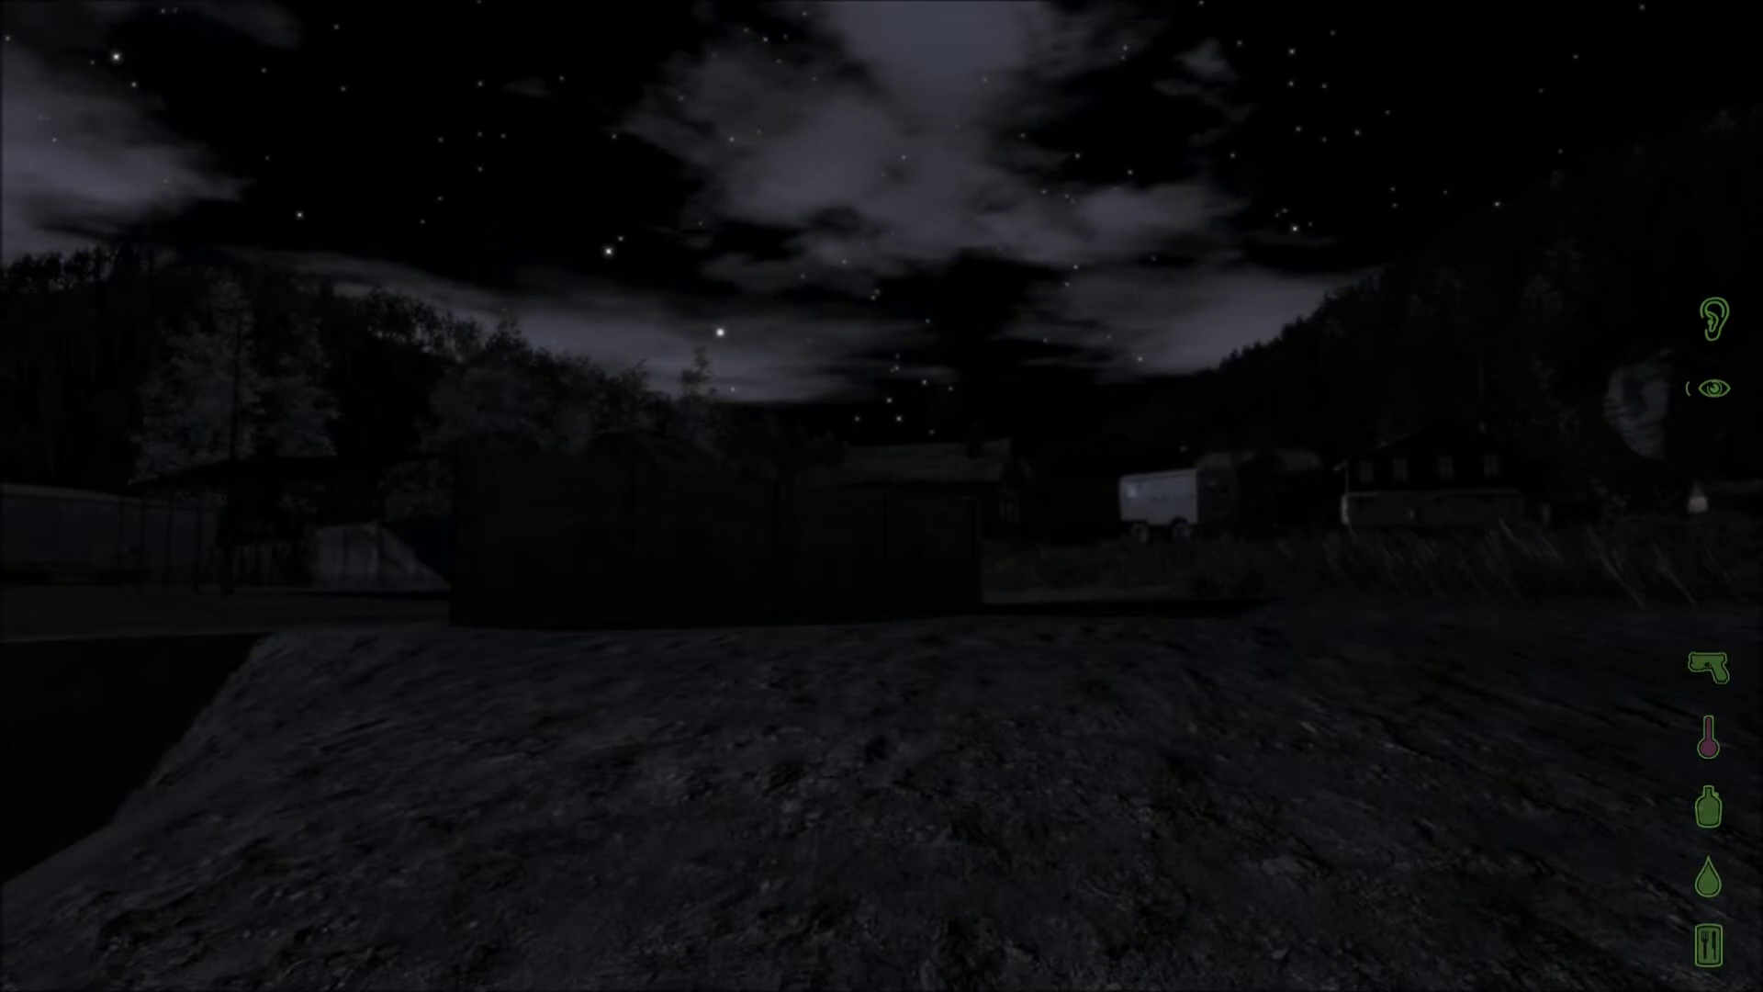
Glance at the map and diary menu, then return to the game
{"action": "key", "text": "m"}
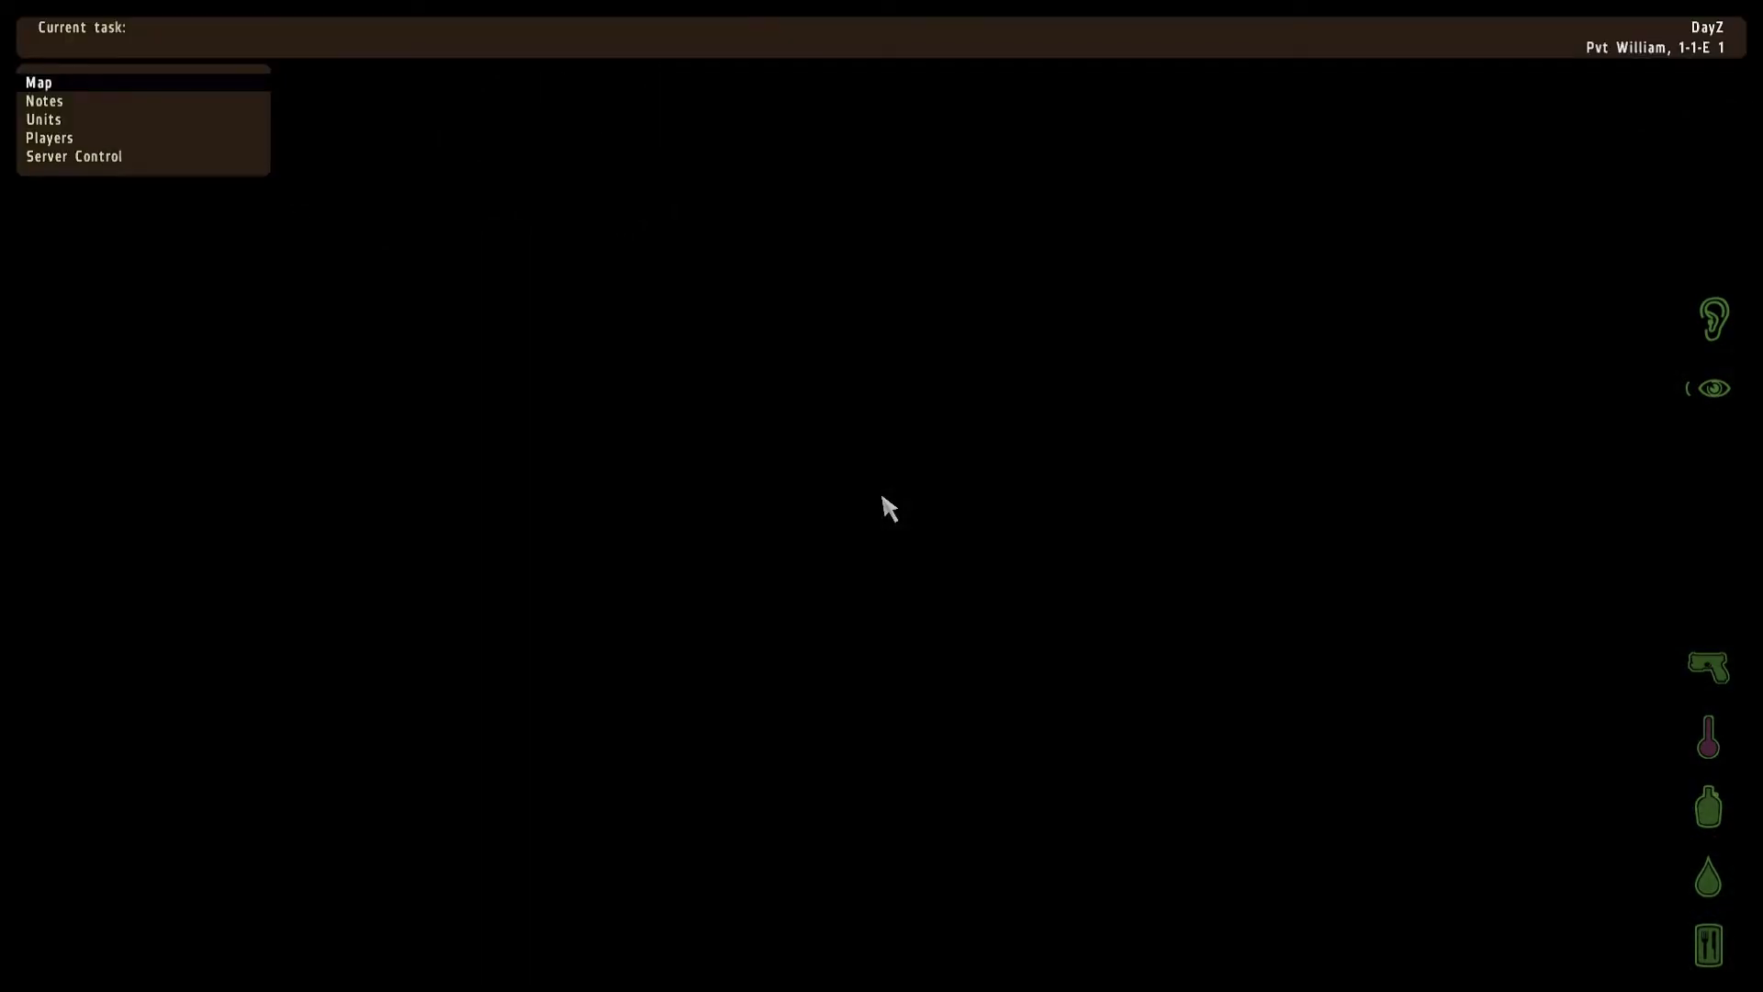
{"action": "key", "text": "Escape"}
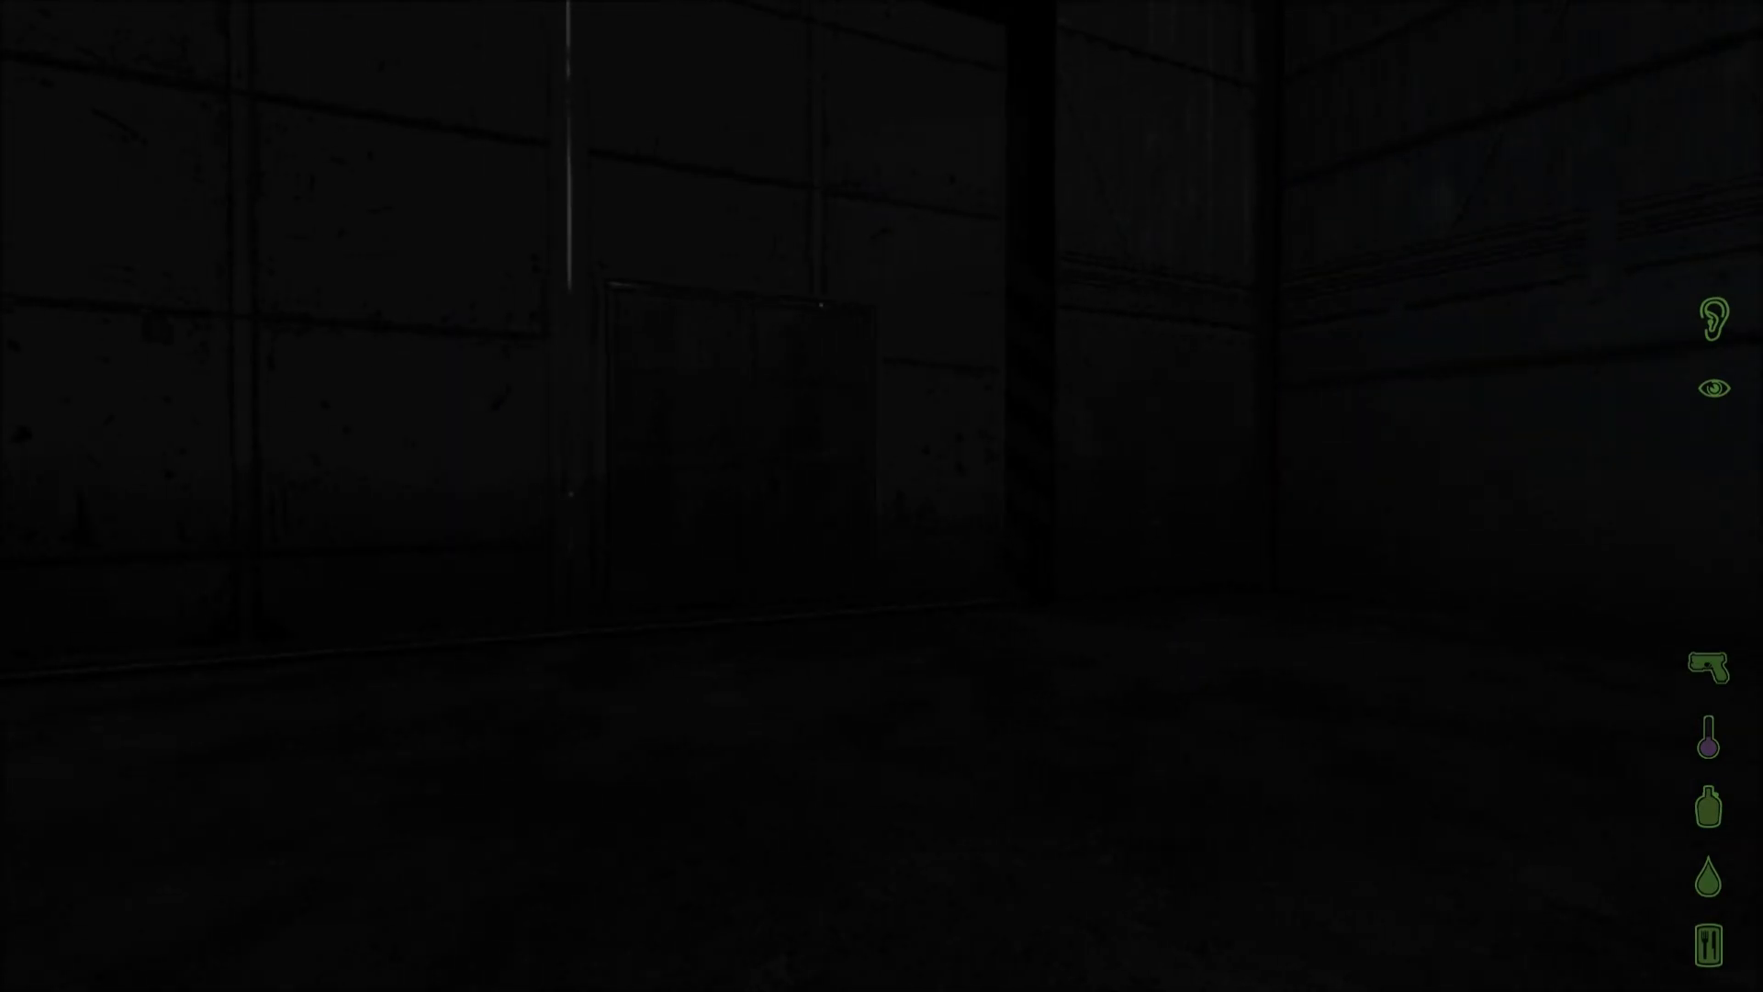
Open the gear inventory and view the Car Wheel's description
{"action": "key", "text": "g"}
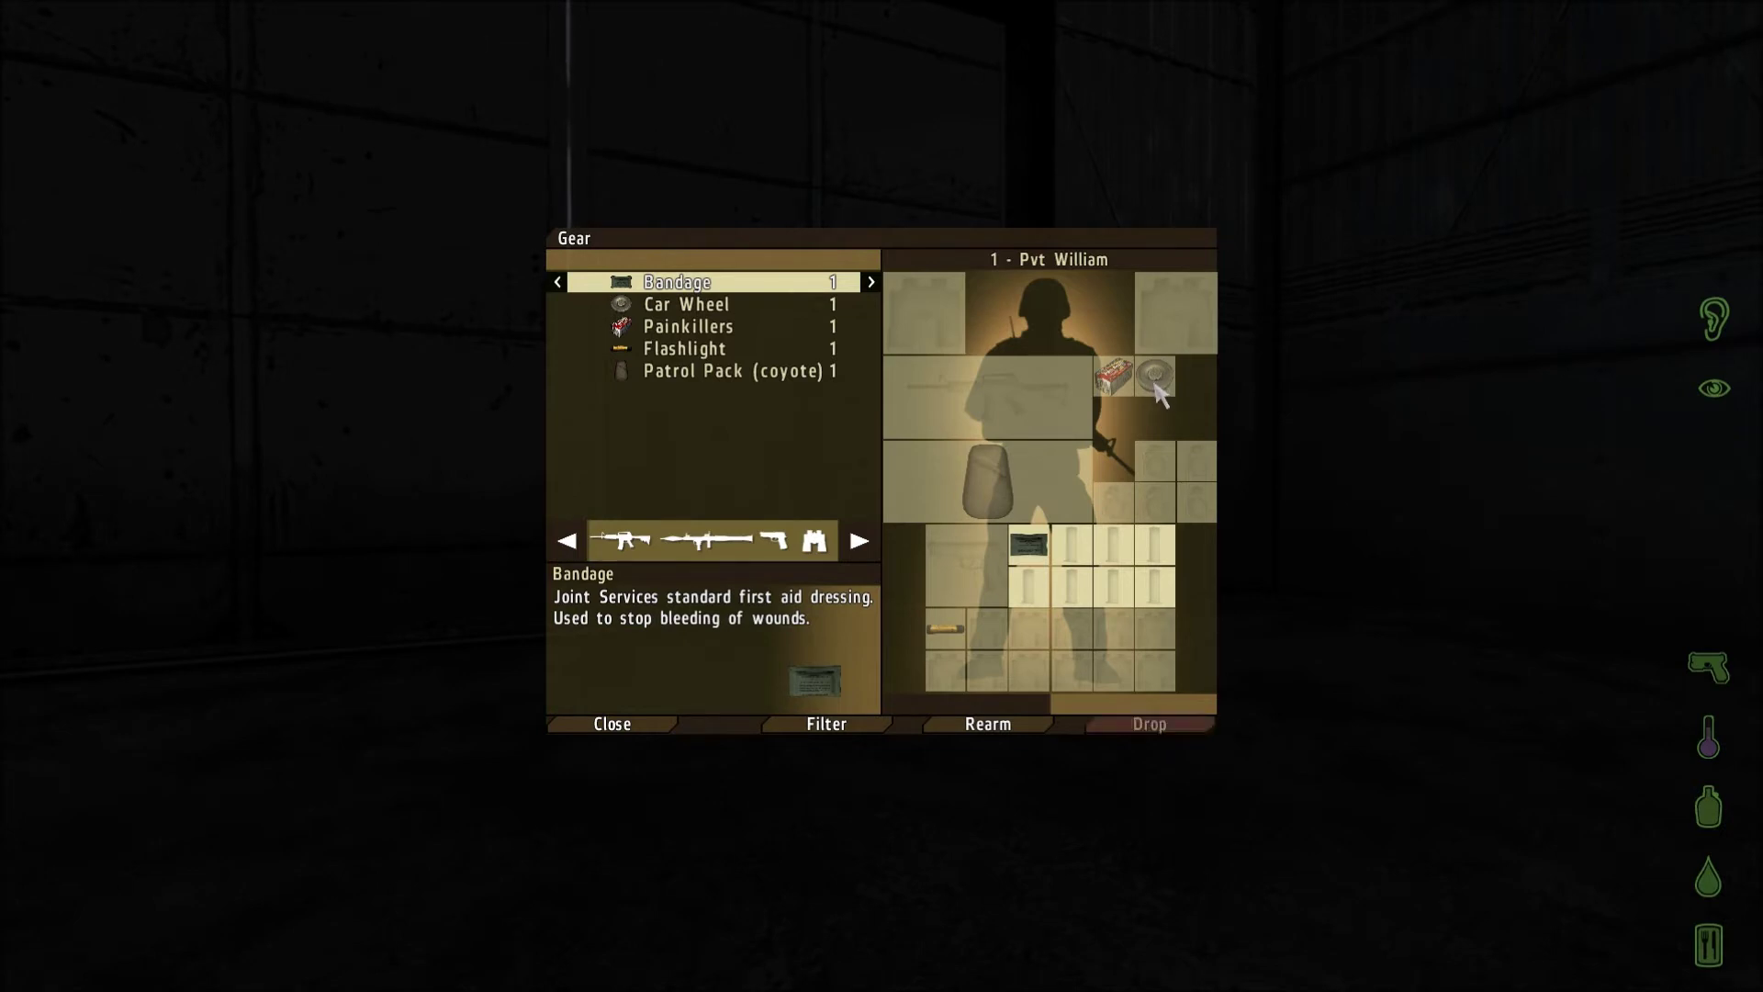
{"action": "left_click", "coordinate": [1159, 391]}
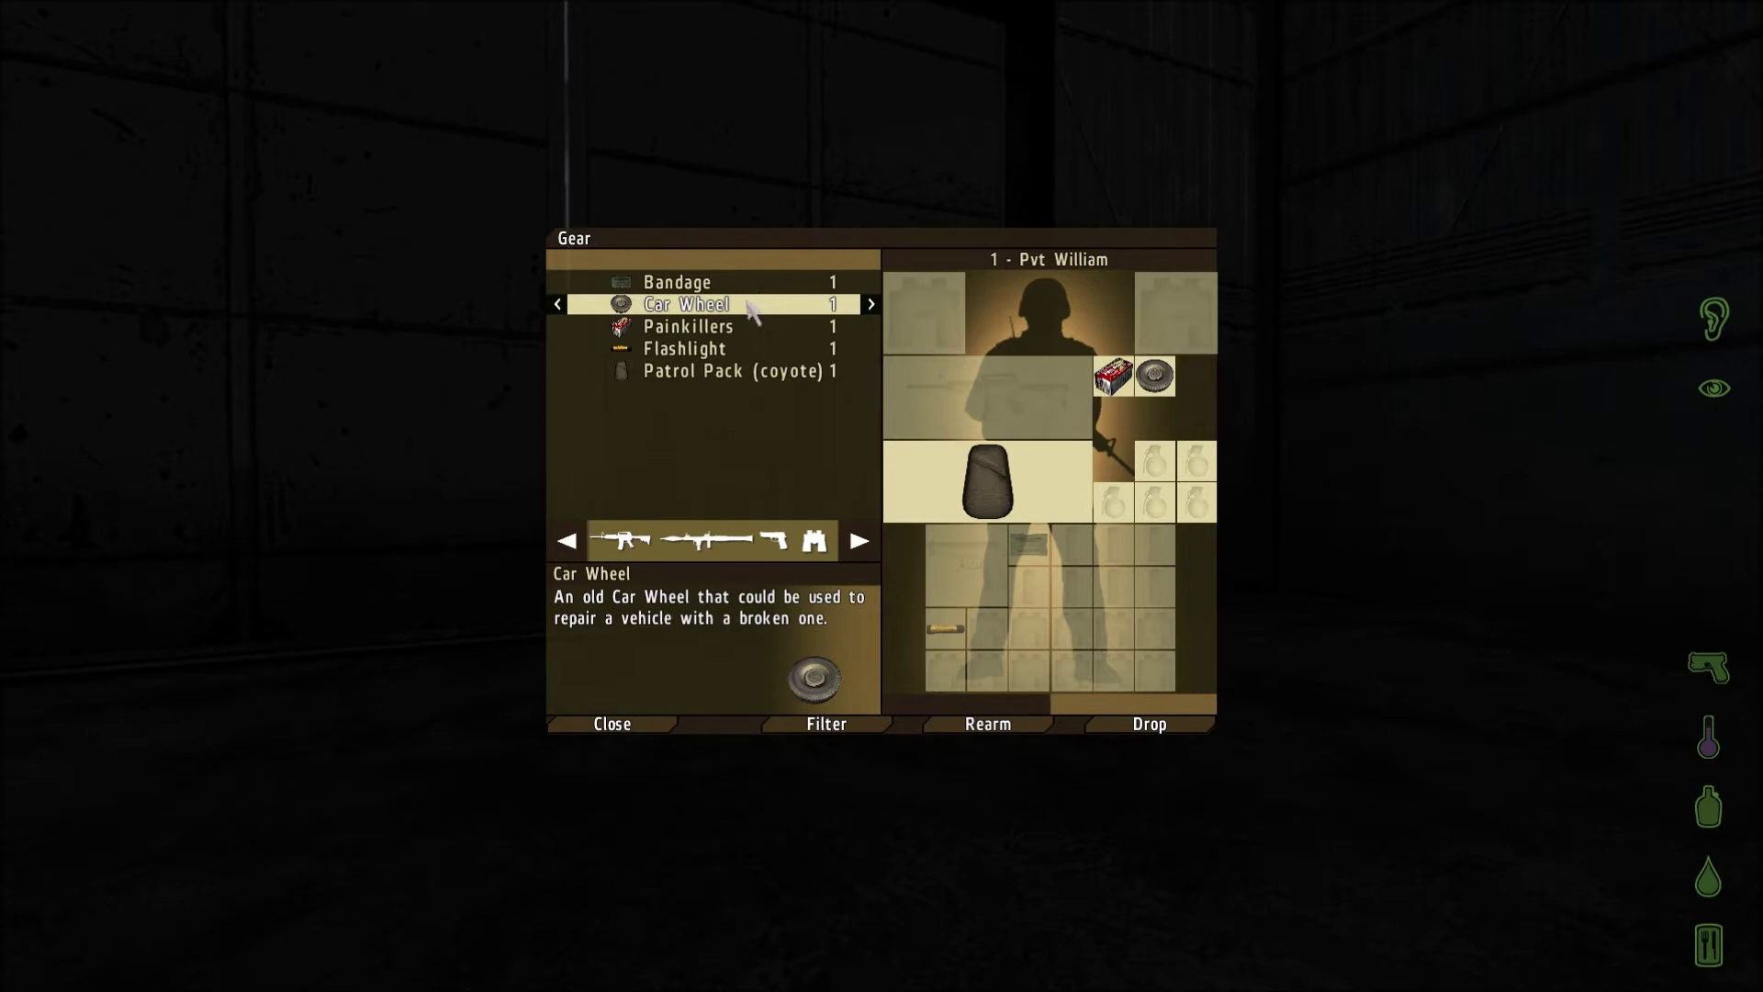
Close the gear inventory to return to the dark warehouse interior
{"action": "key", "text": "Escape"}
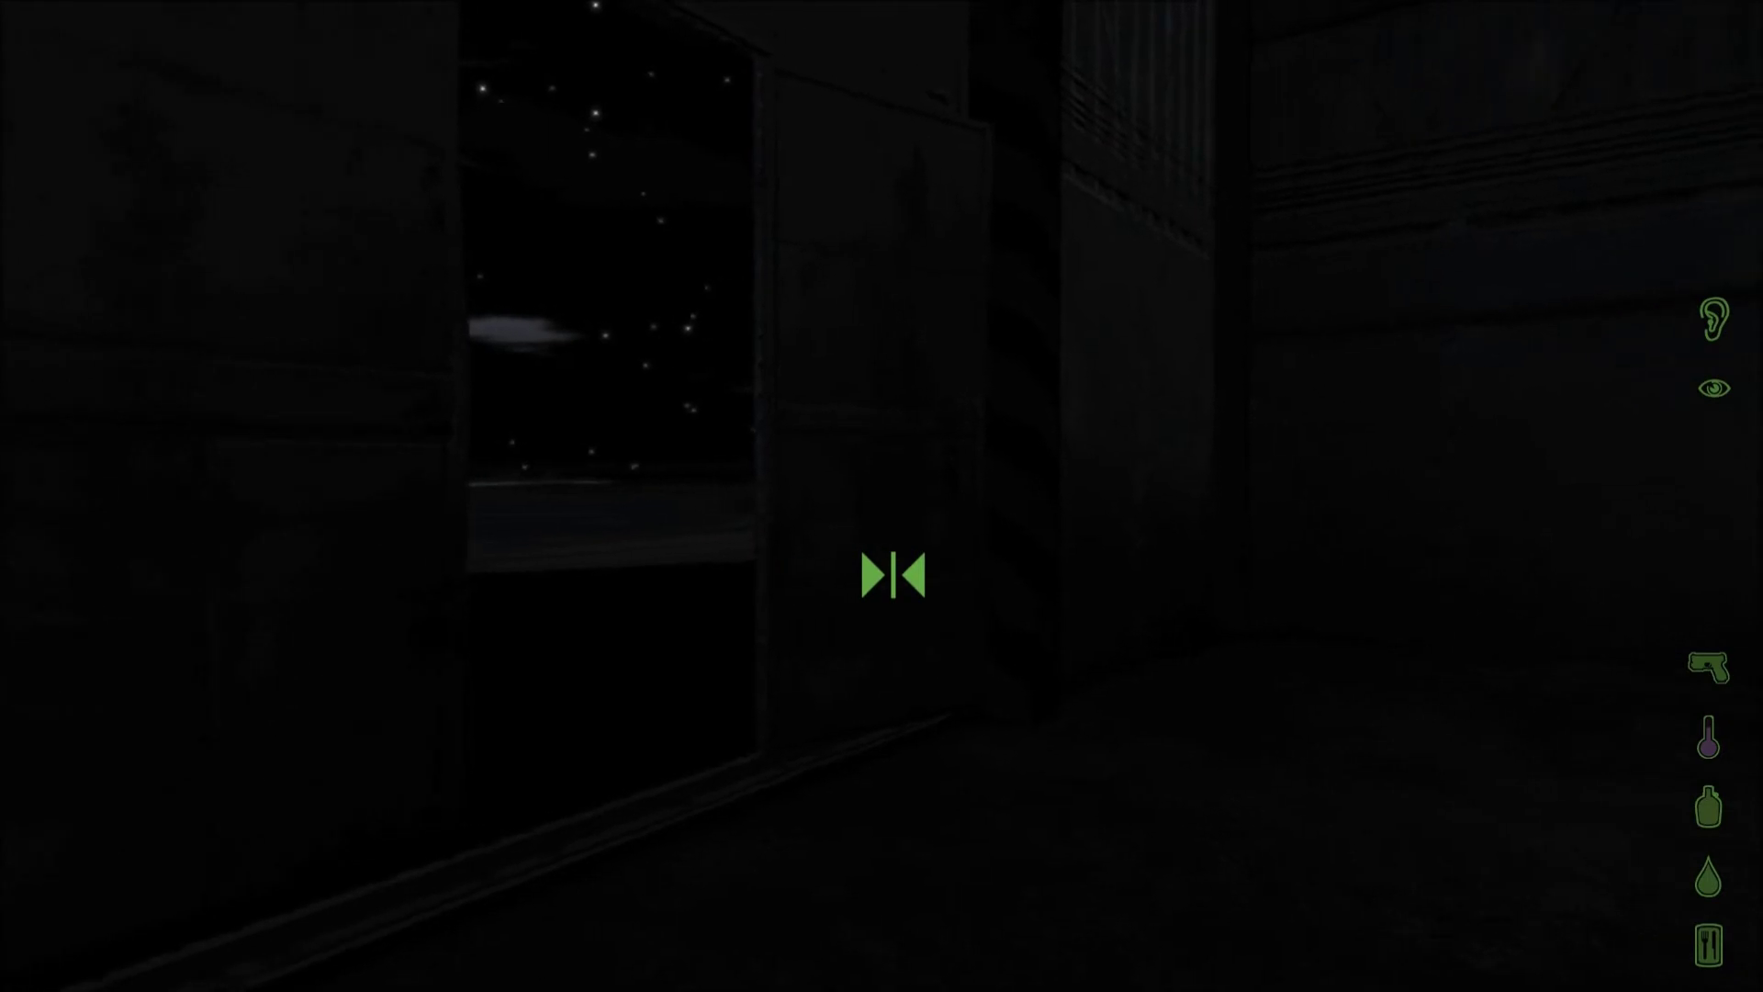
Slide the warehouse door shut over the opening
{"action": "left_click", "coordinate": [882, 576]}
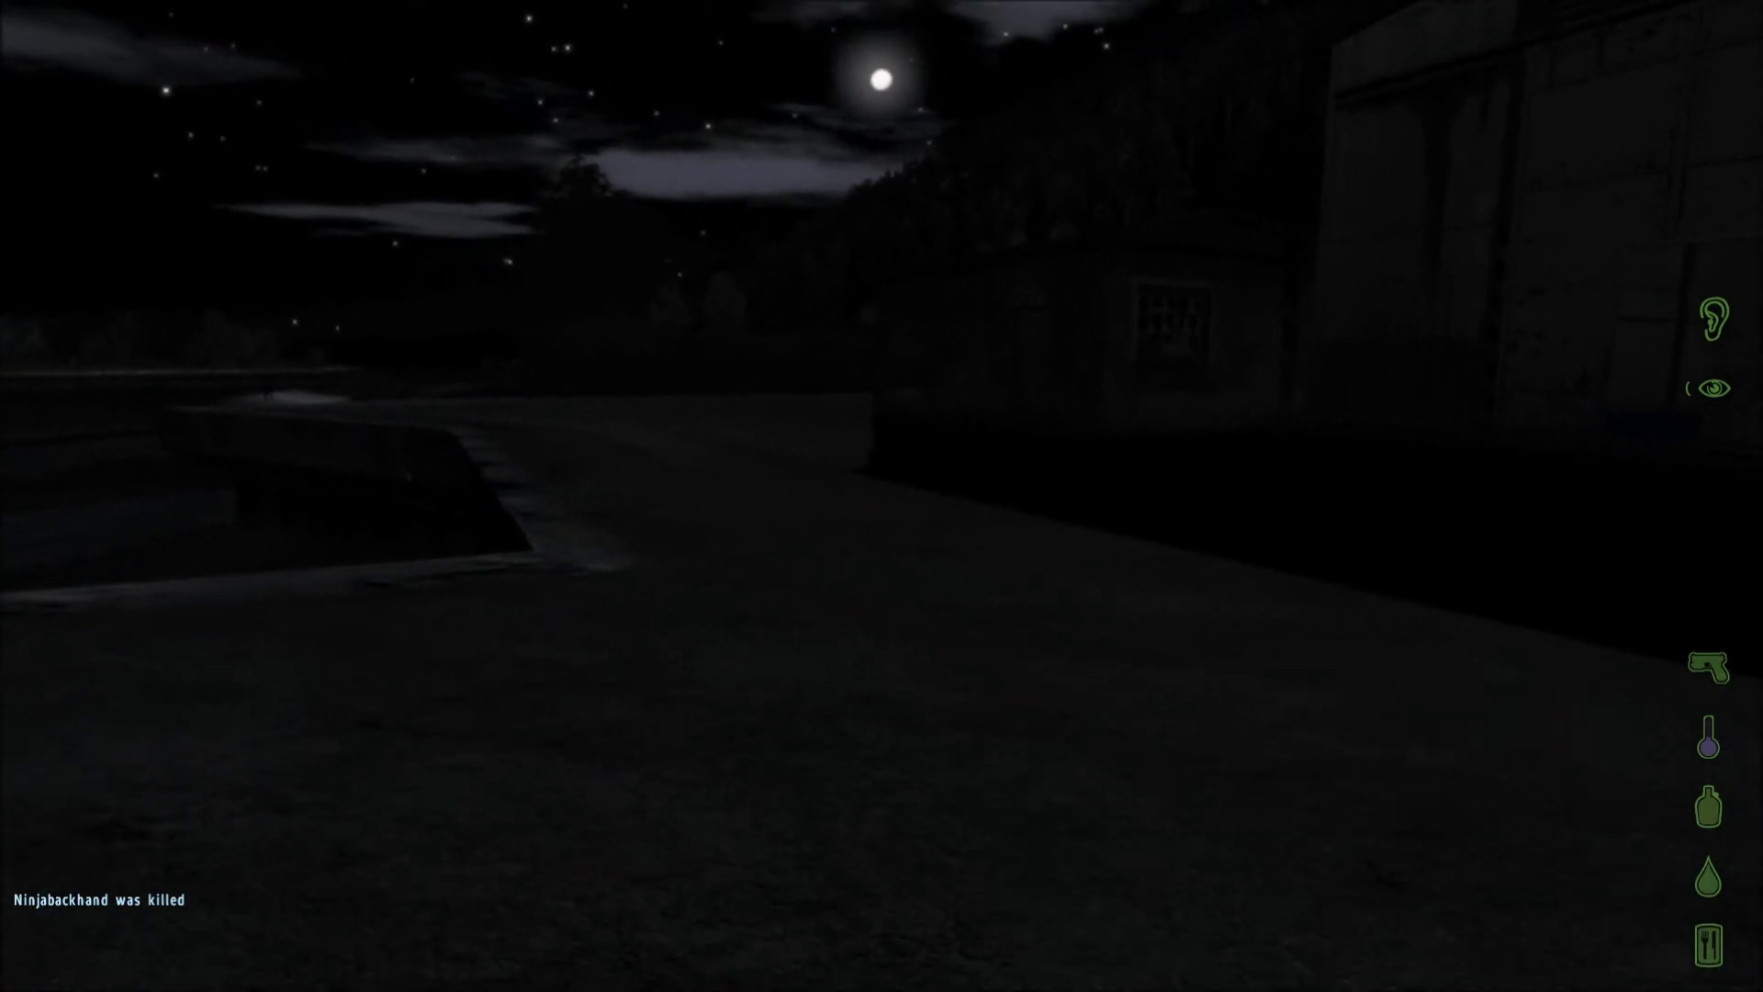
Walk along the moonlit concrete road to the large dark building
{"action": "key", "text": "w"}
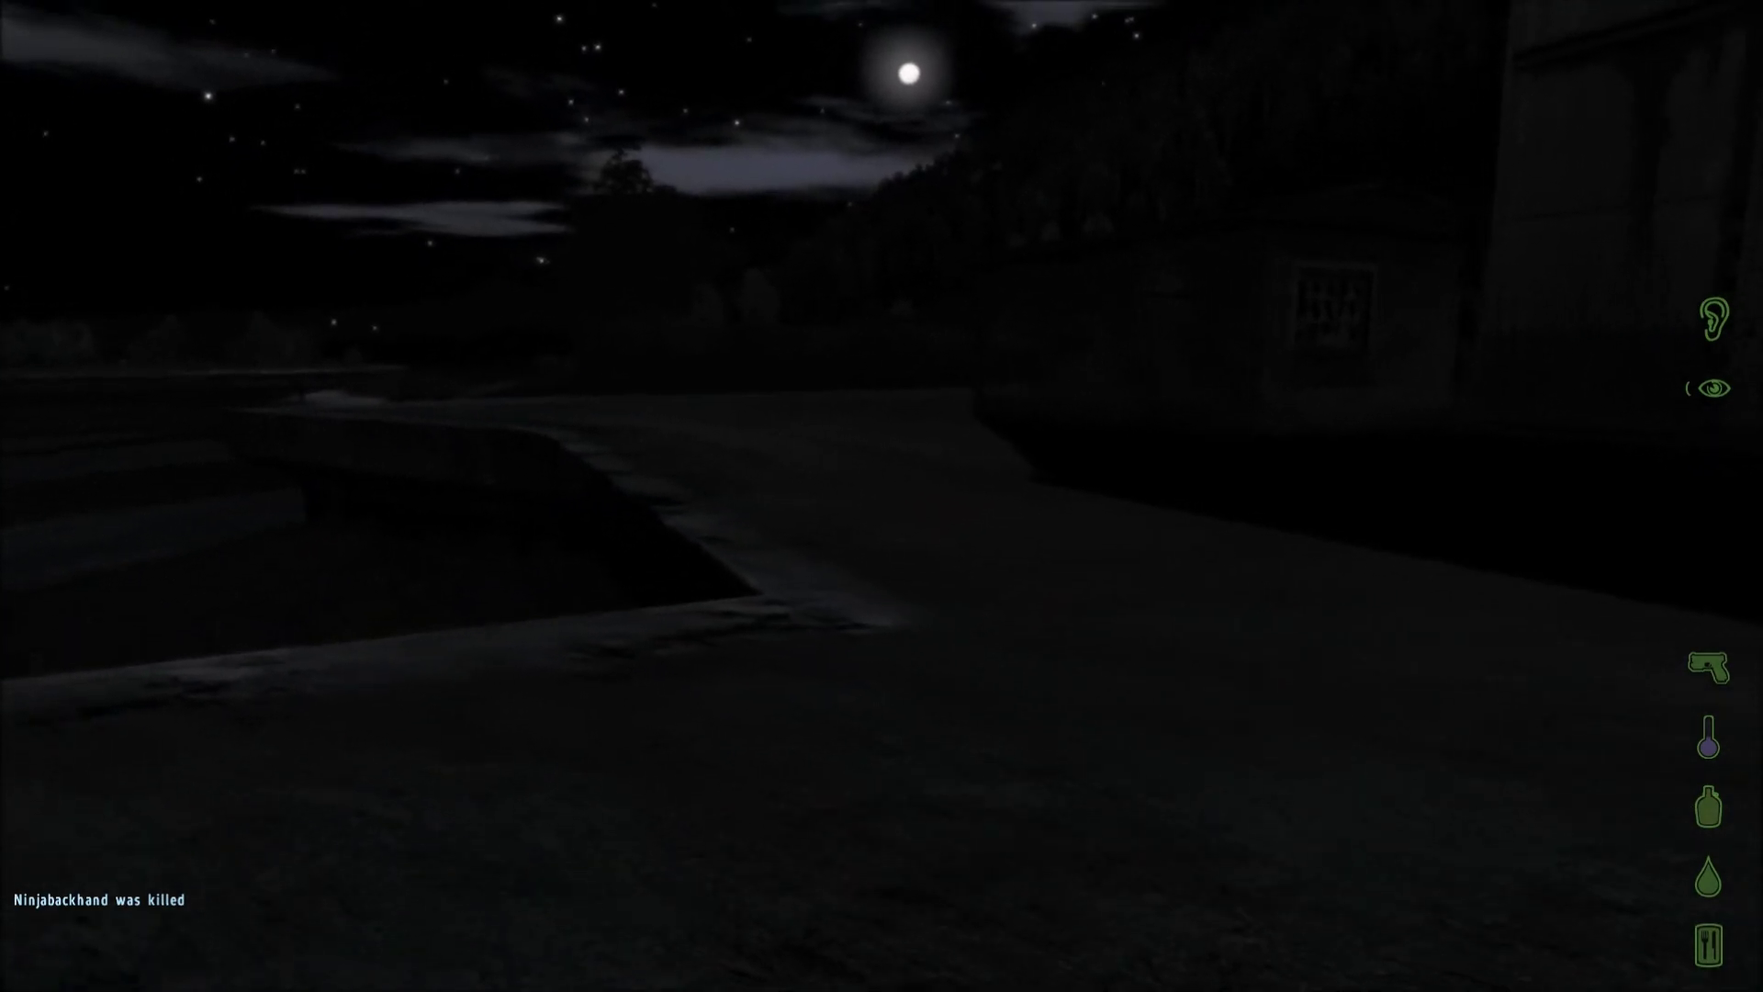
{"action": "key", "text": "w"}
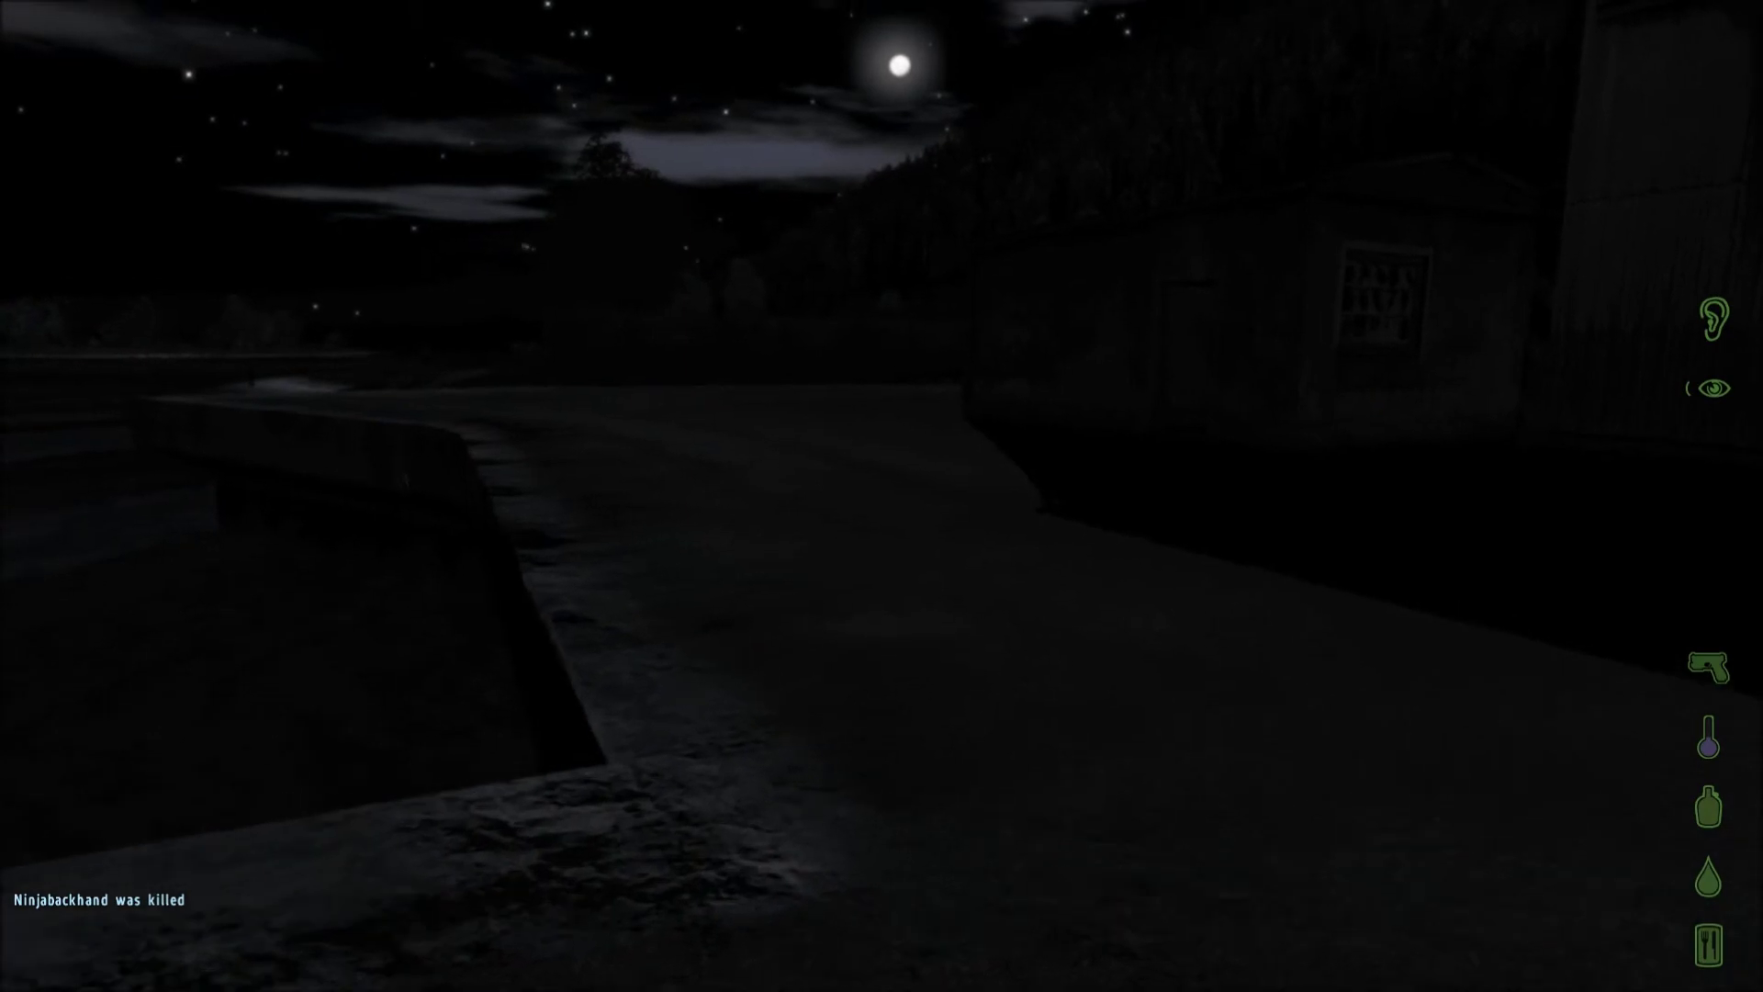
{"action": "key", "text": "w"}
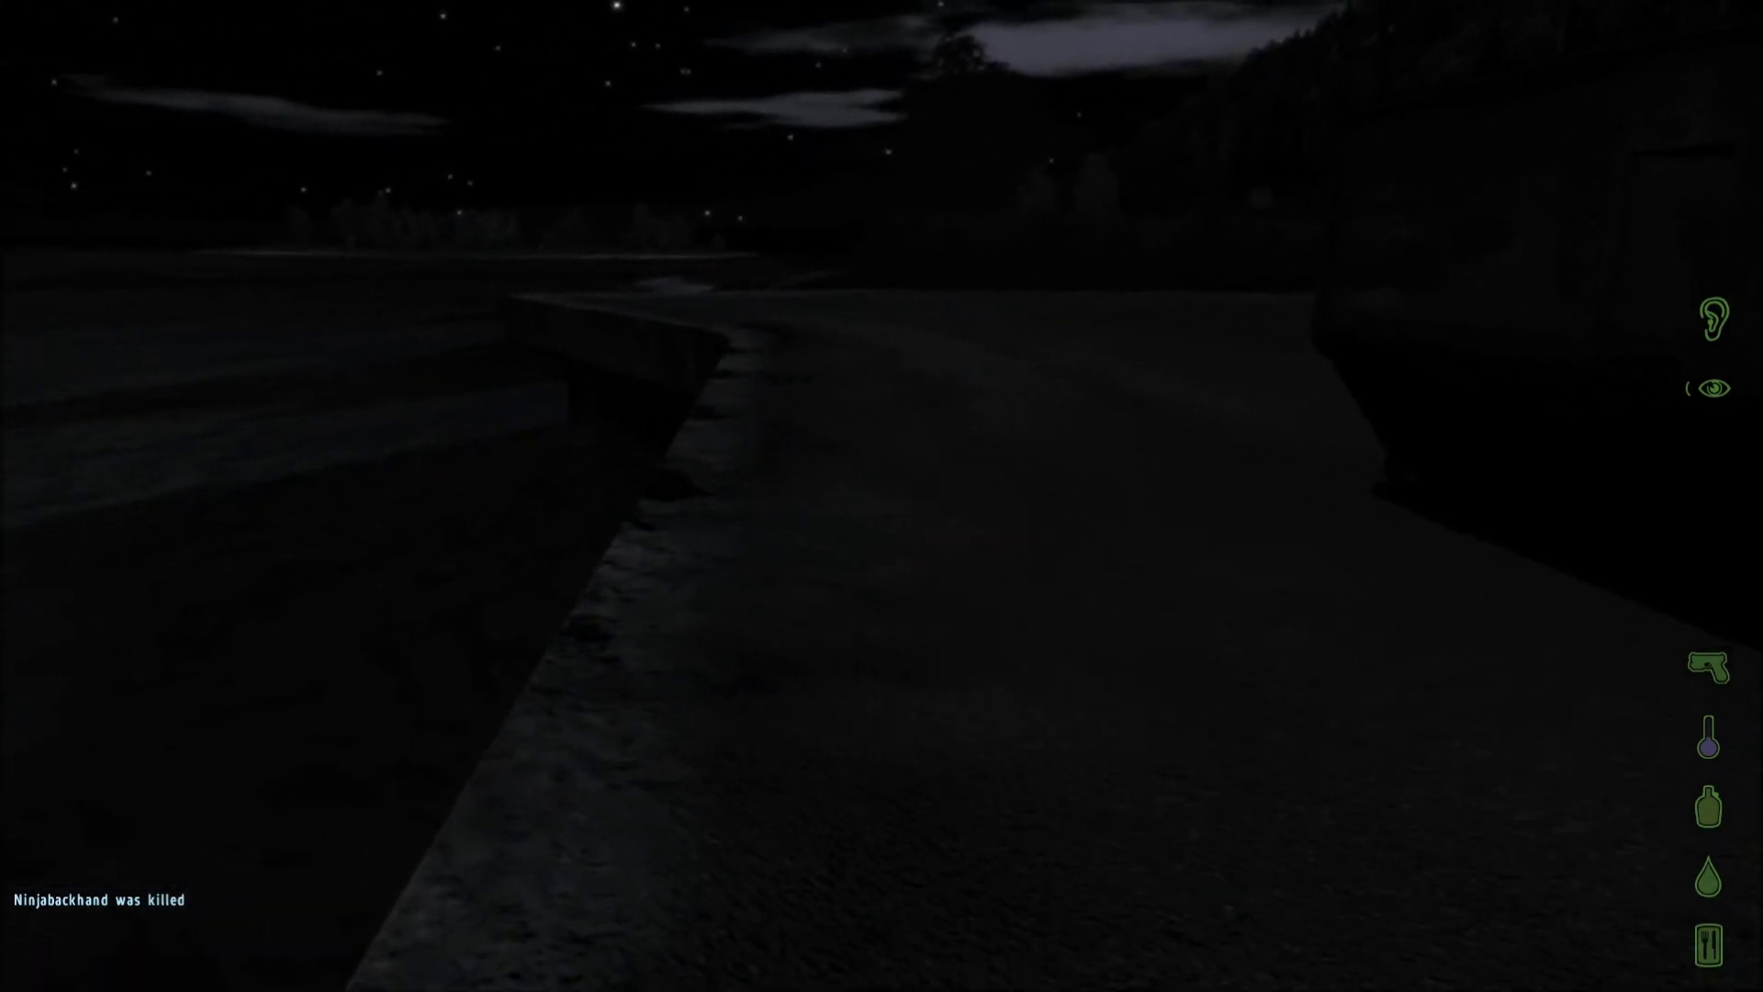
{"action": "key", "text": "w"}
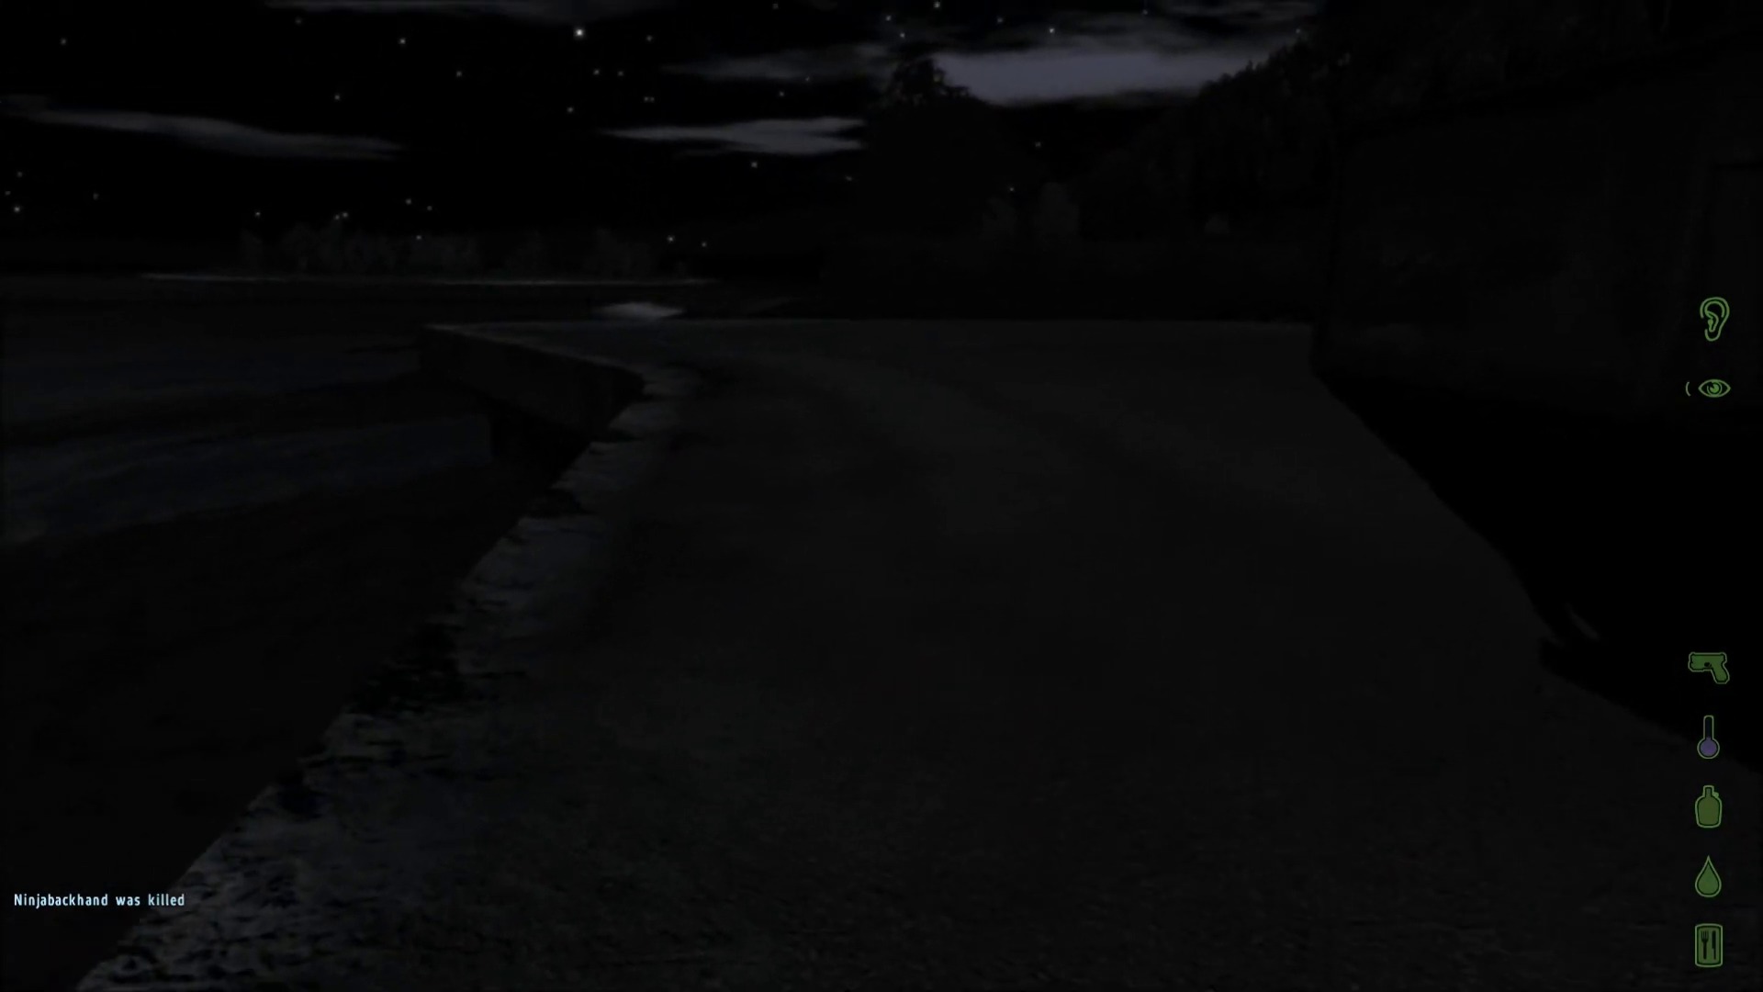
{"action": "key", "text": "w"}
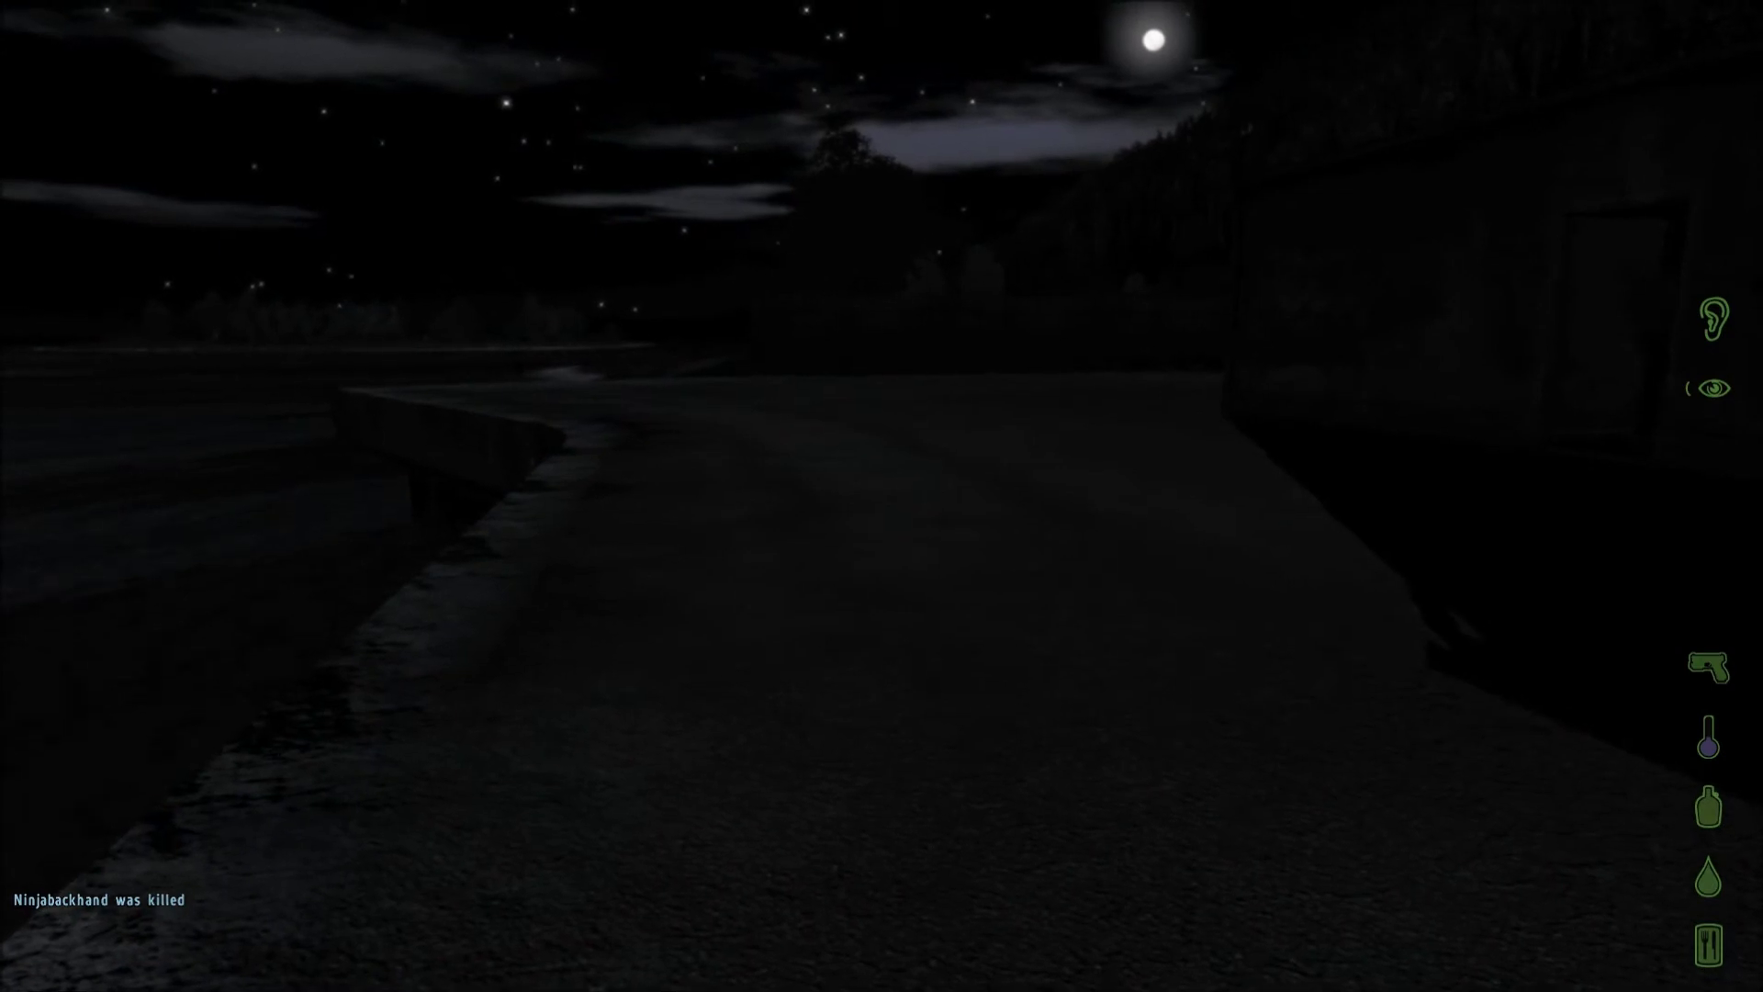
{"action": "key", "text": "w"}
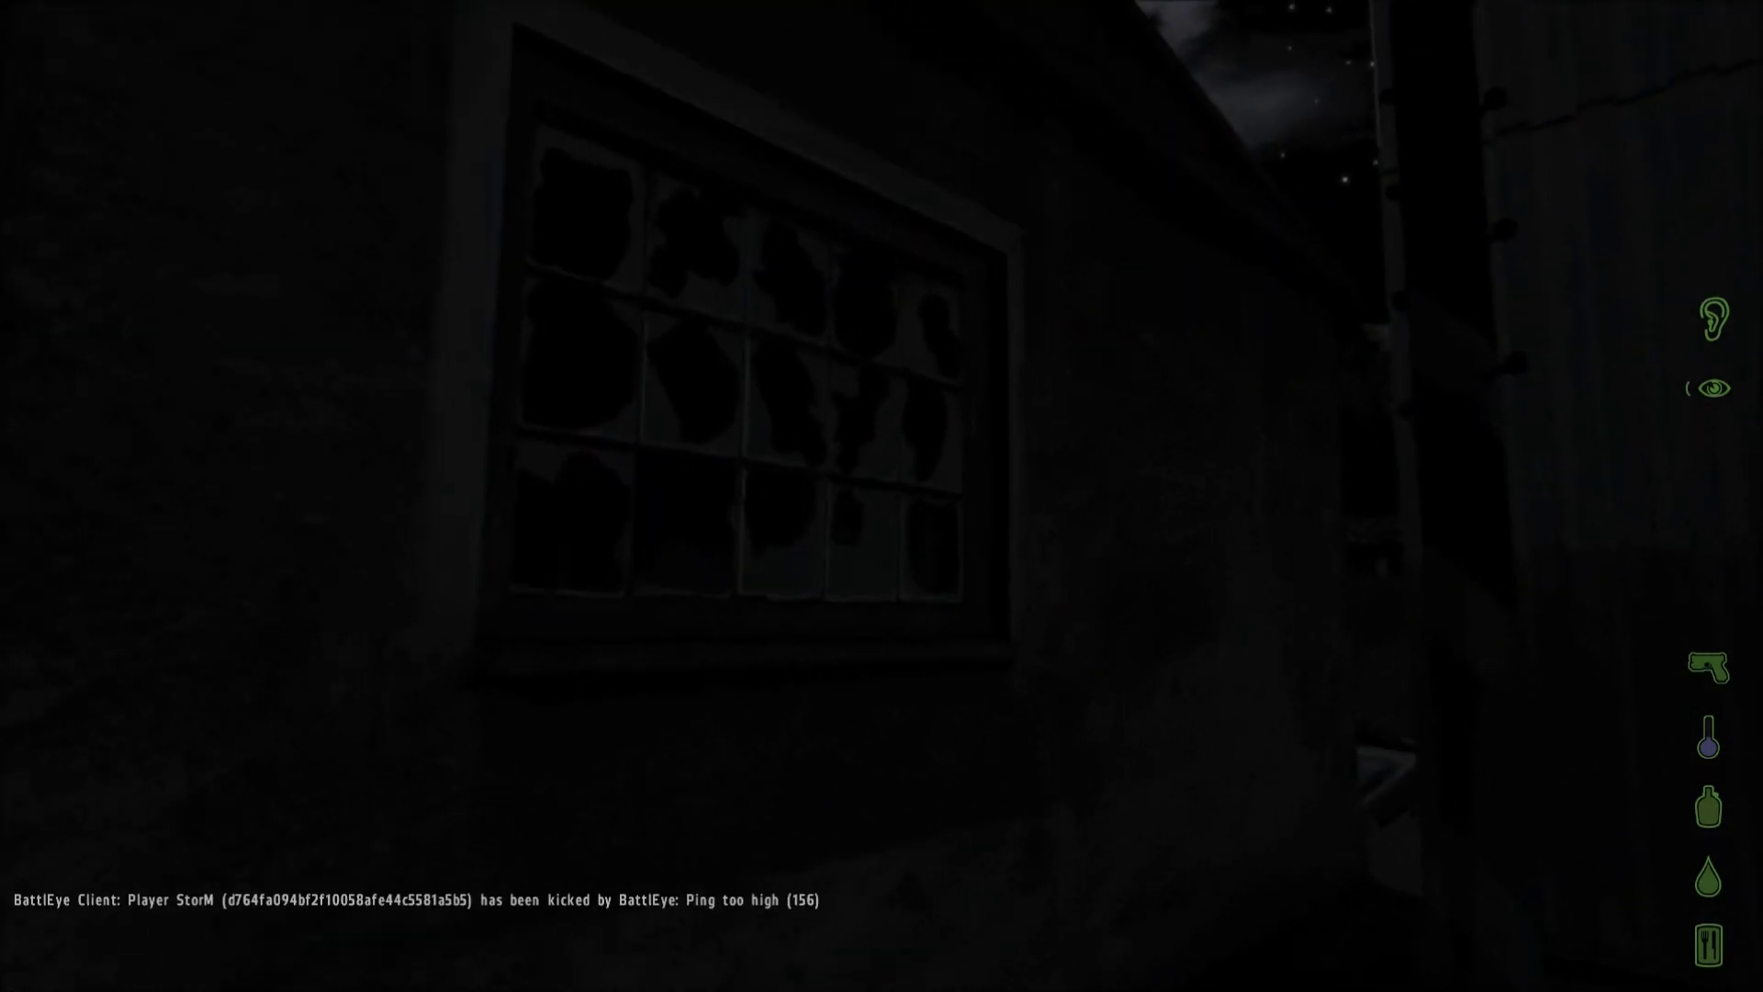
Walk along the building wall past the broken window and utility pole
{"action": "key", "text": "w"}
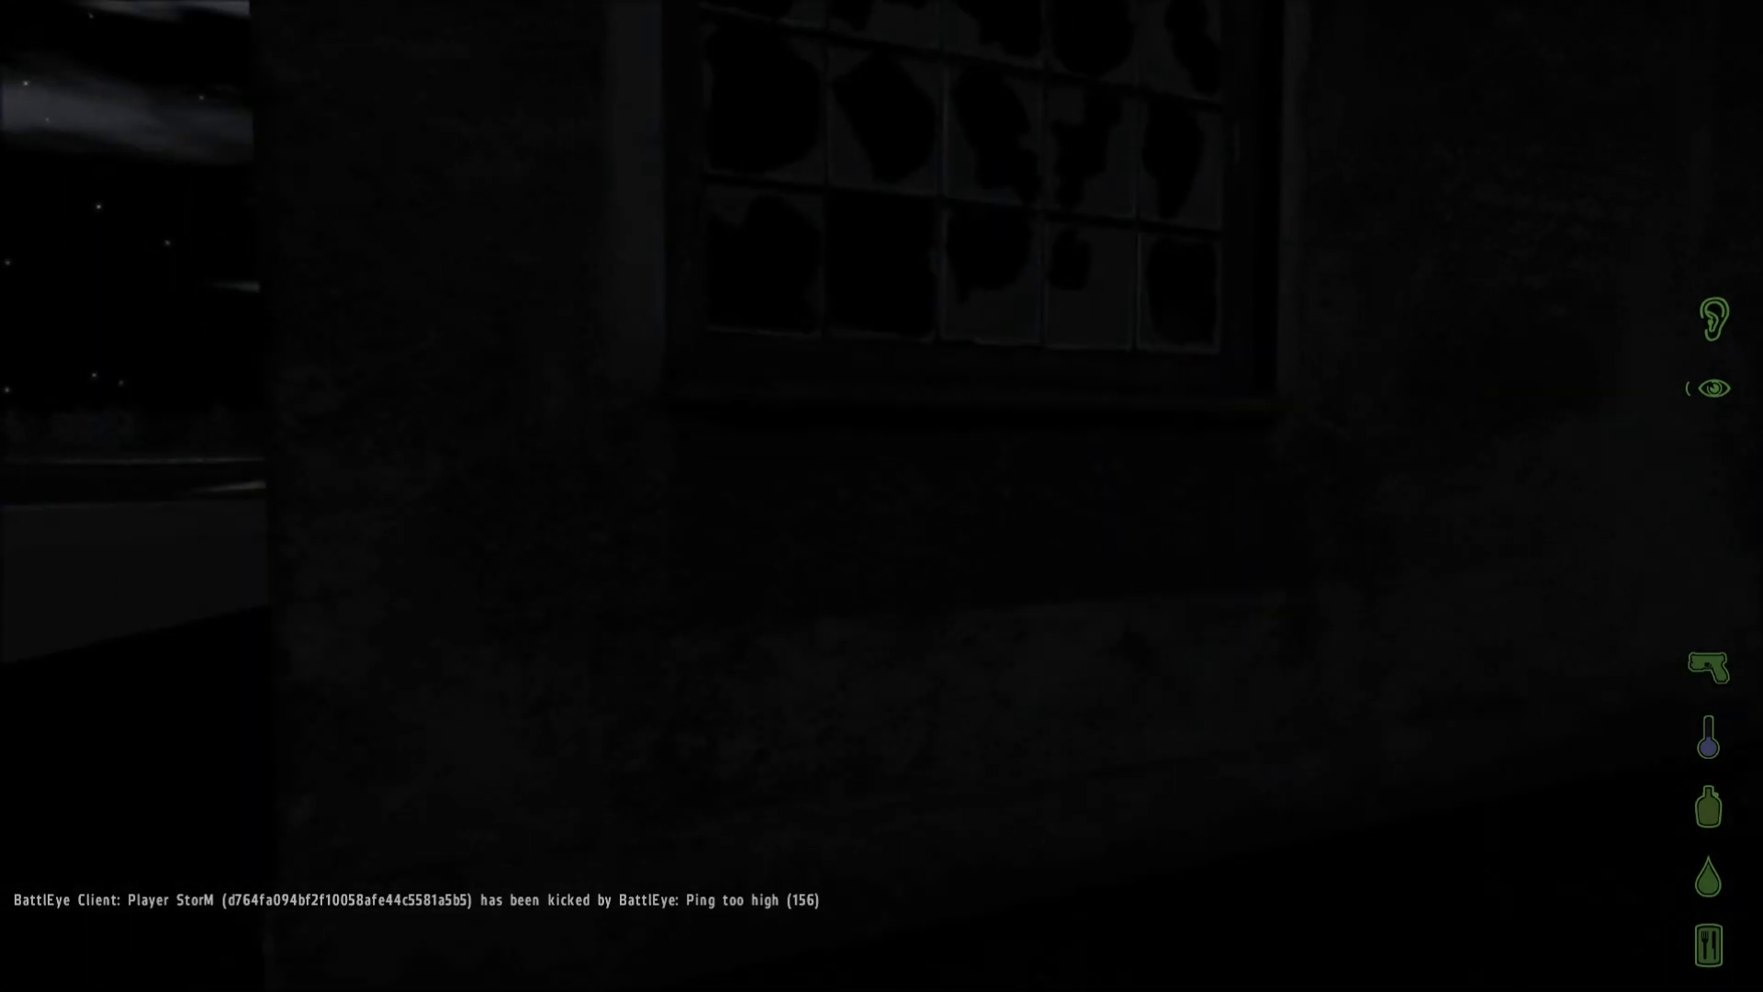
{"action": "key", "text": "w"}
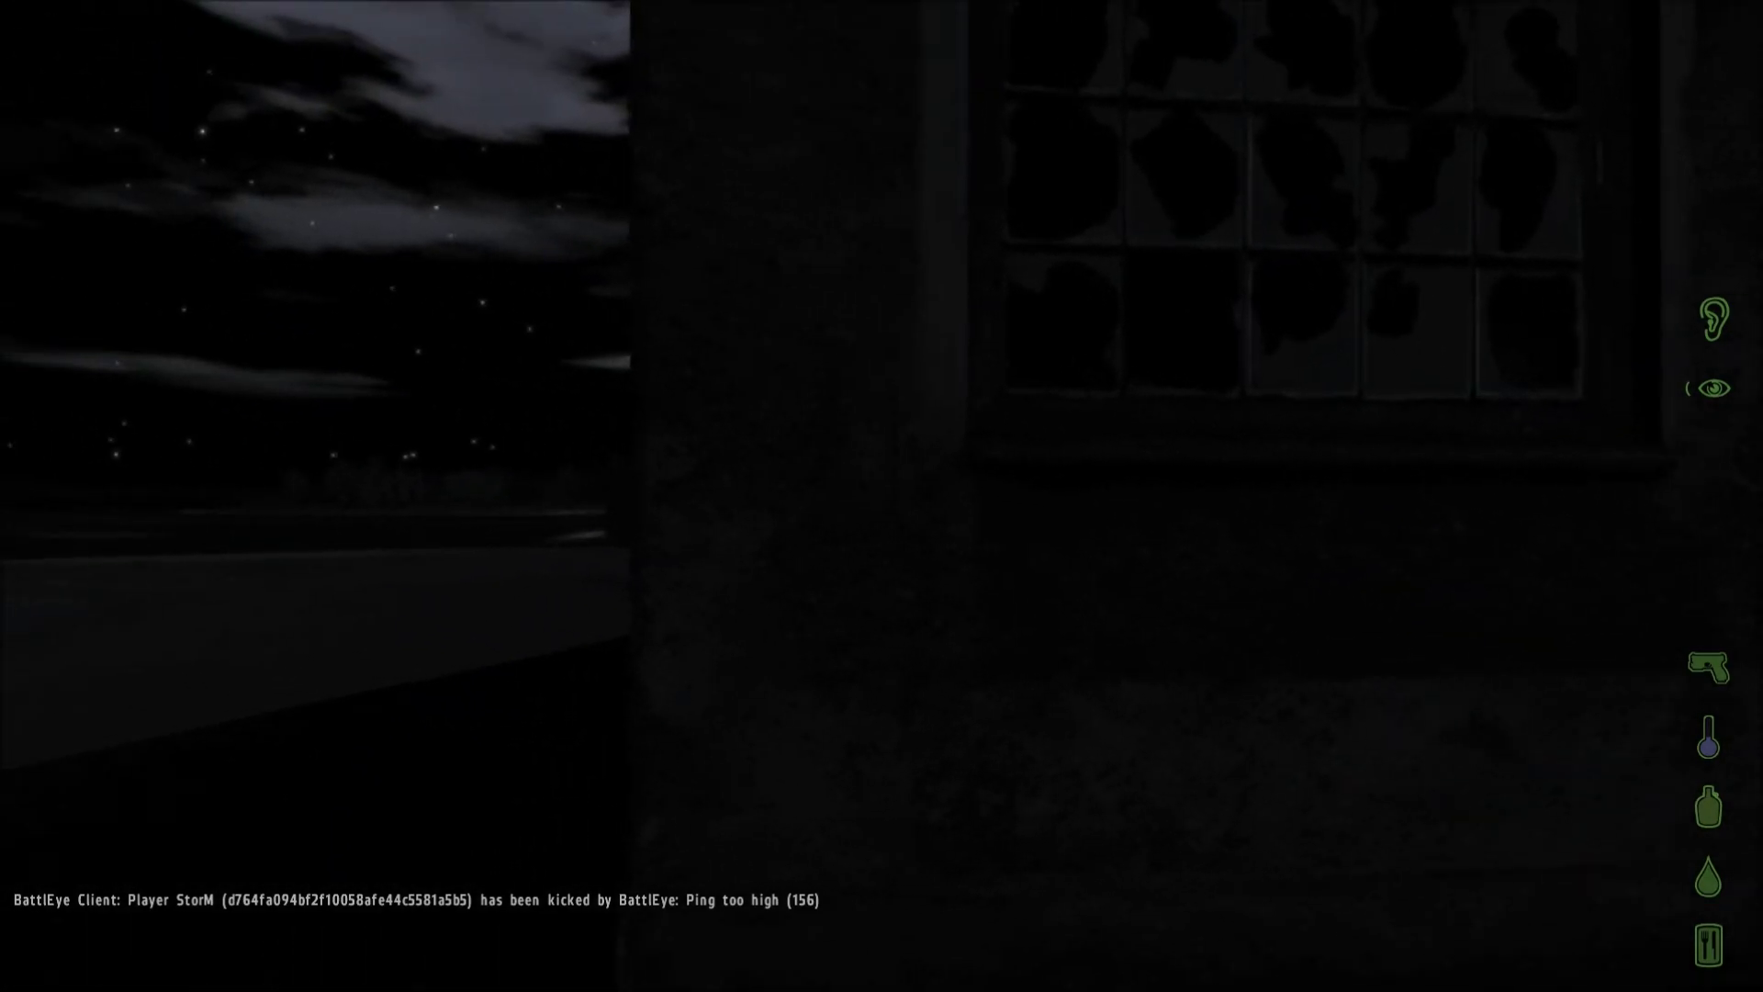
{"action": "key", "text": "w"}
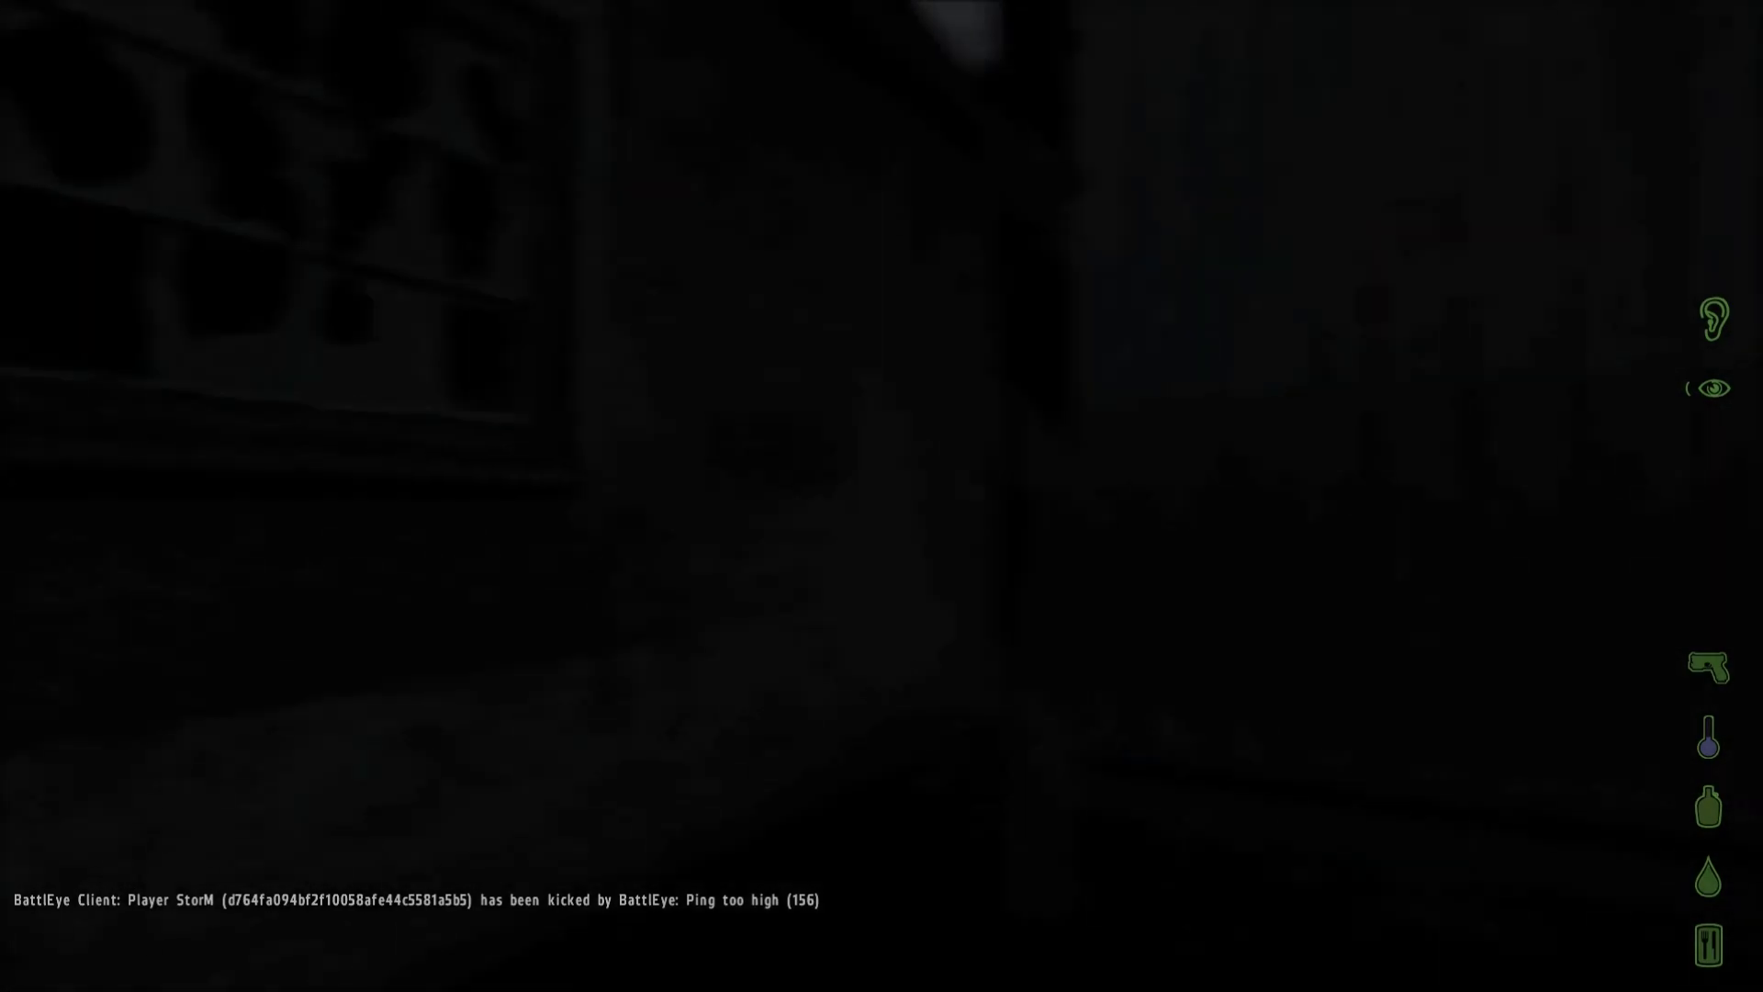
{"action": "key", "text": "w"}
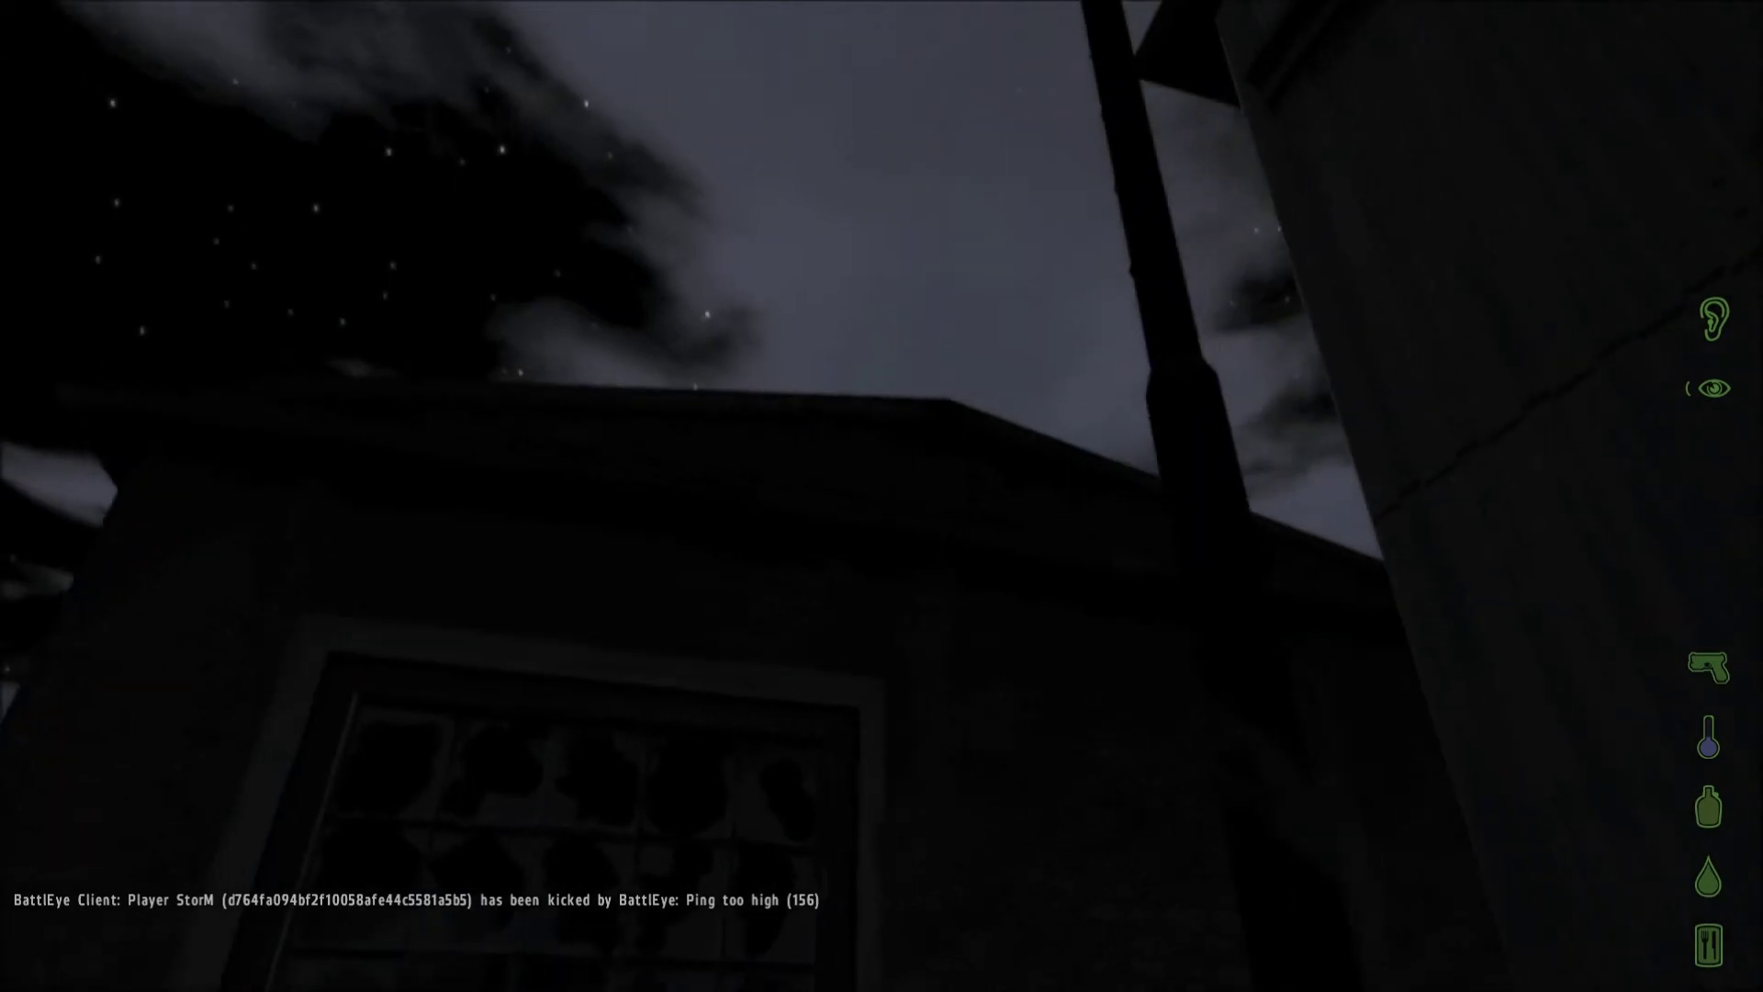
{"action": "key", "text": "w"}
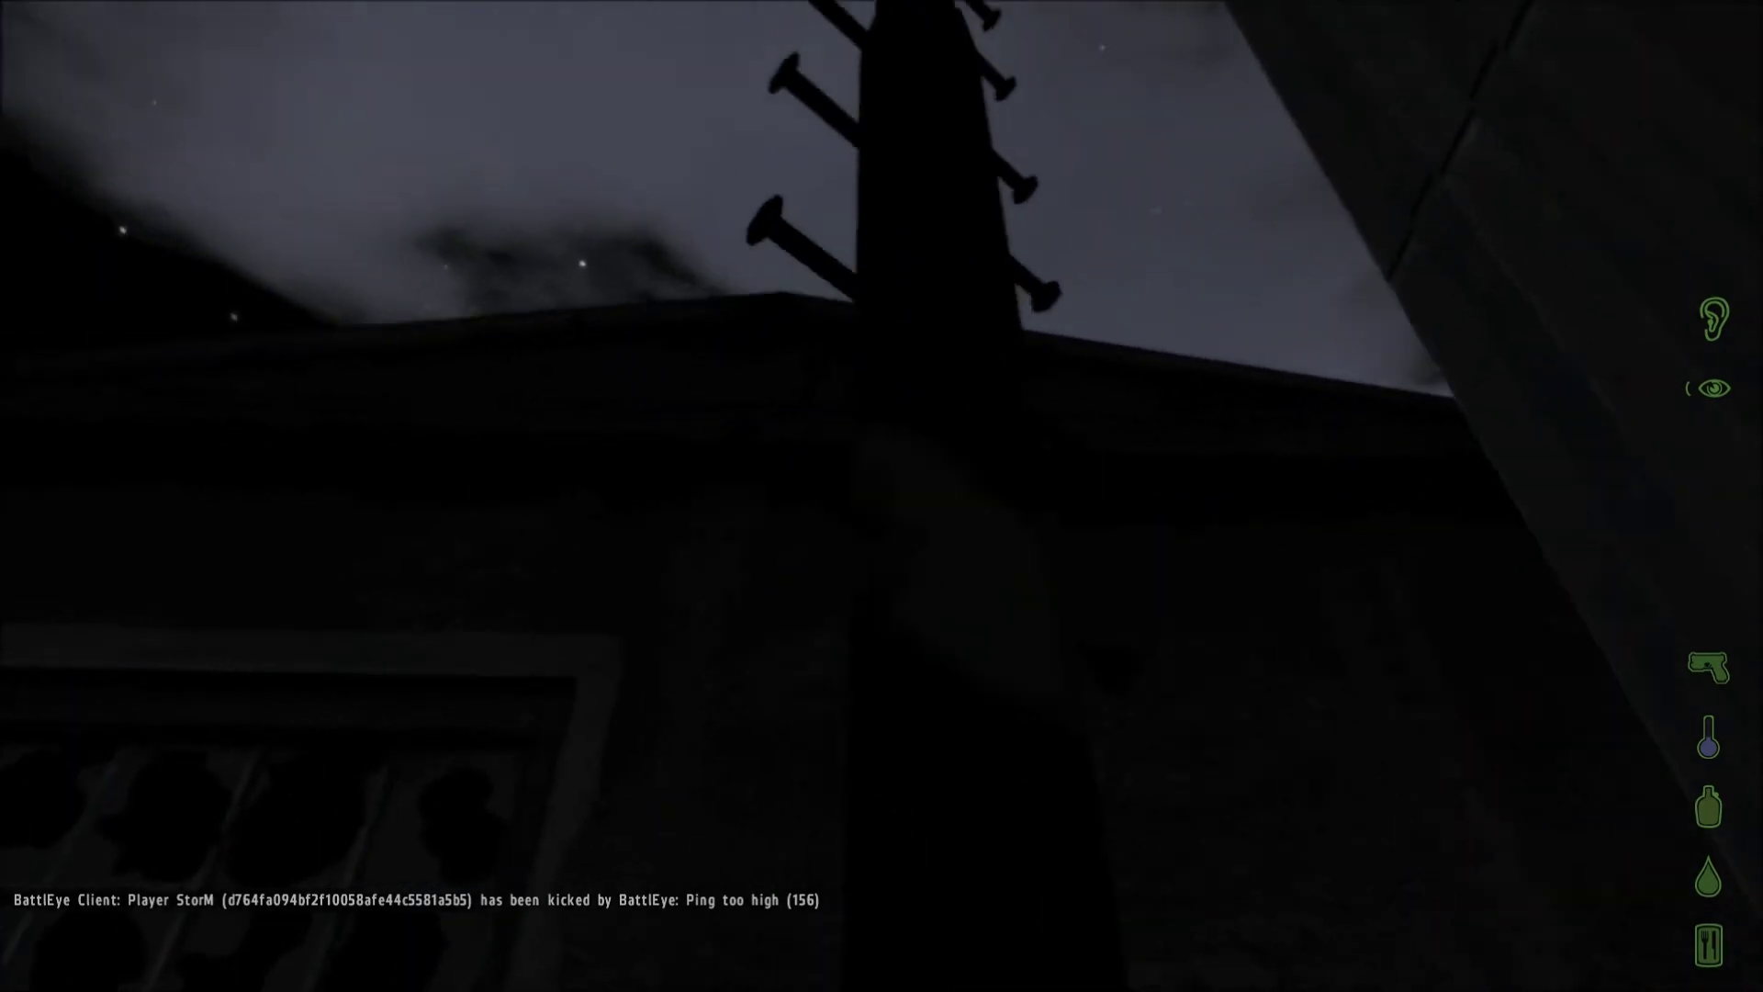
{"action": "key", "text": "w"}
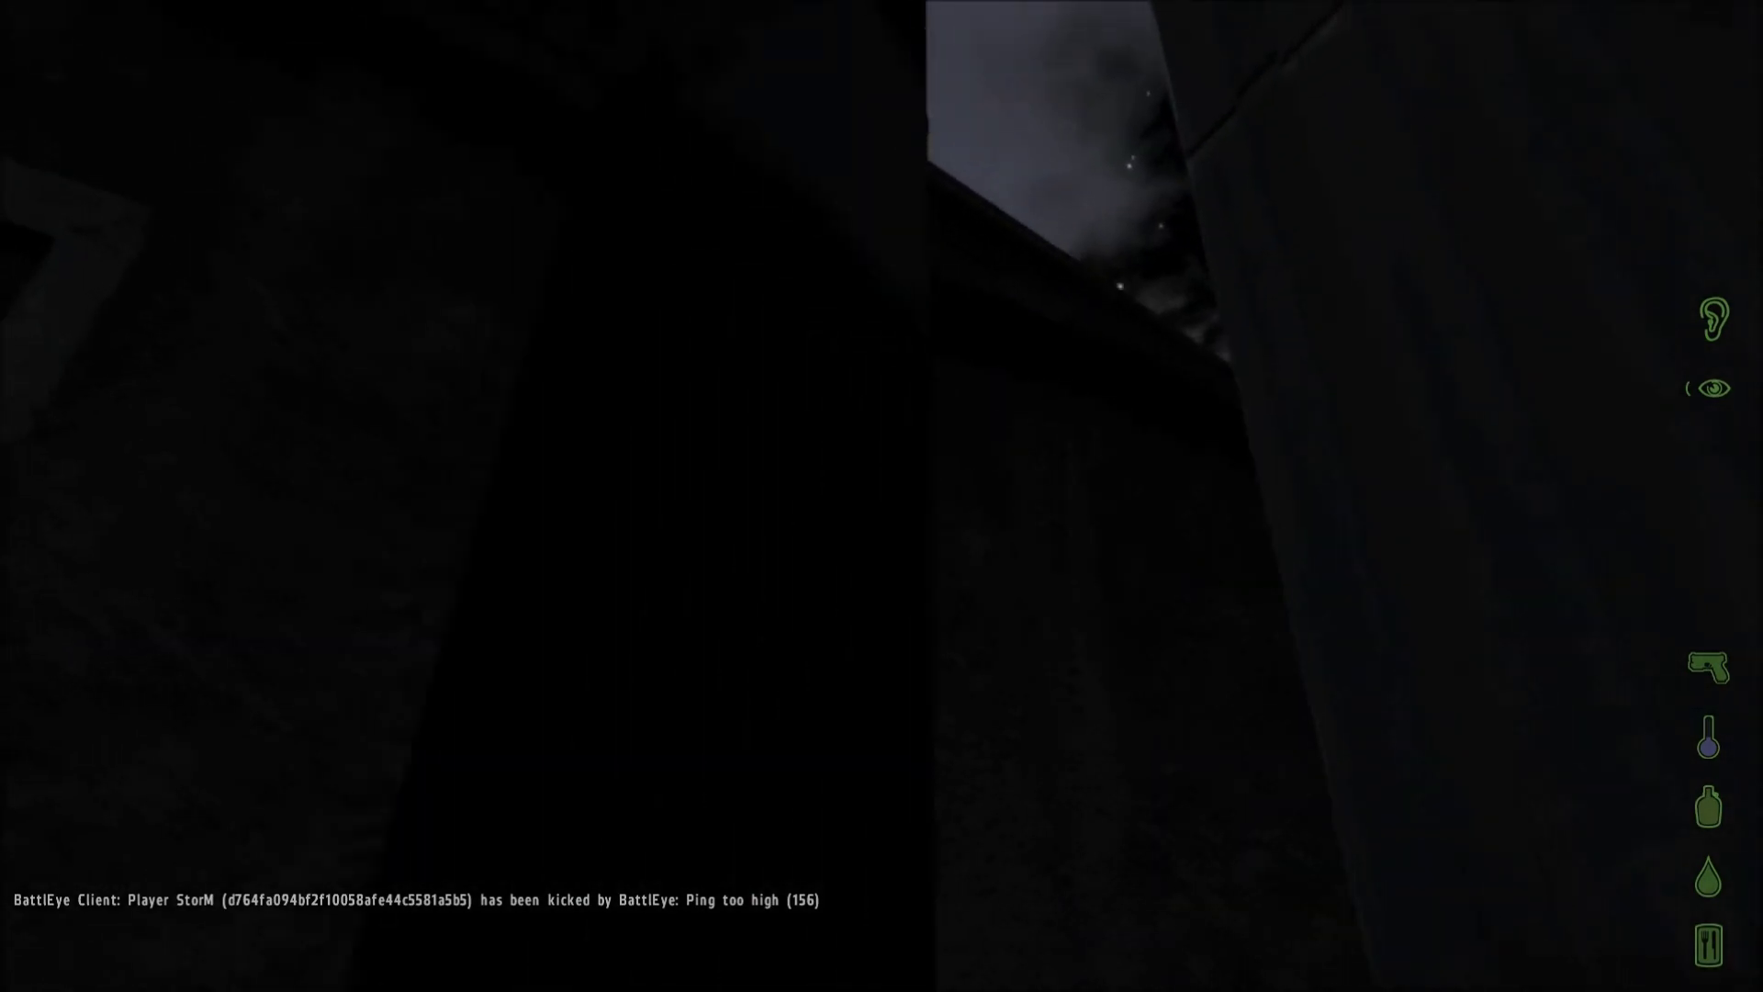
{"action": "key", "text": "w"}
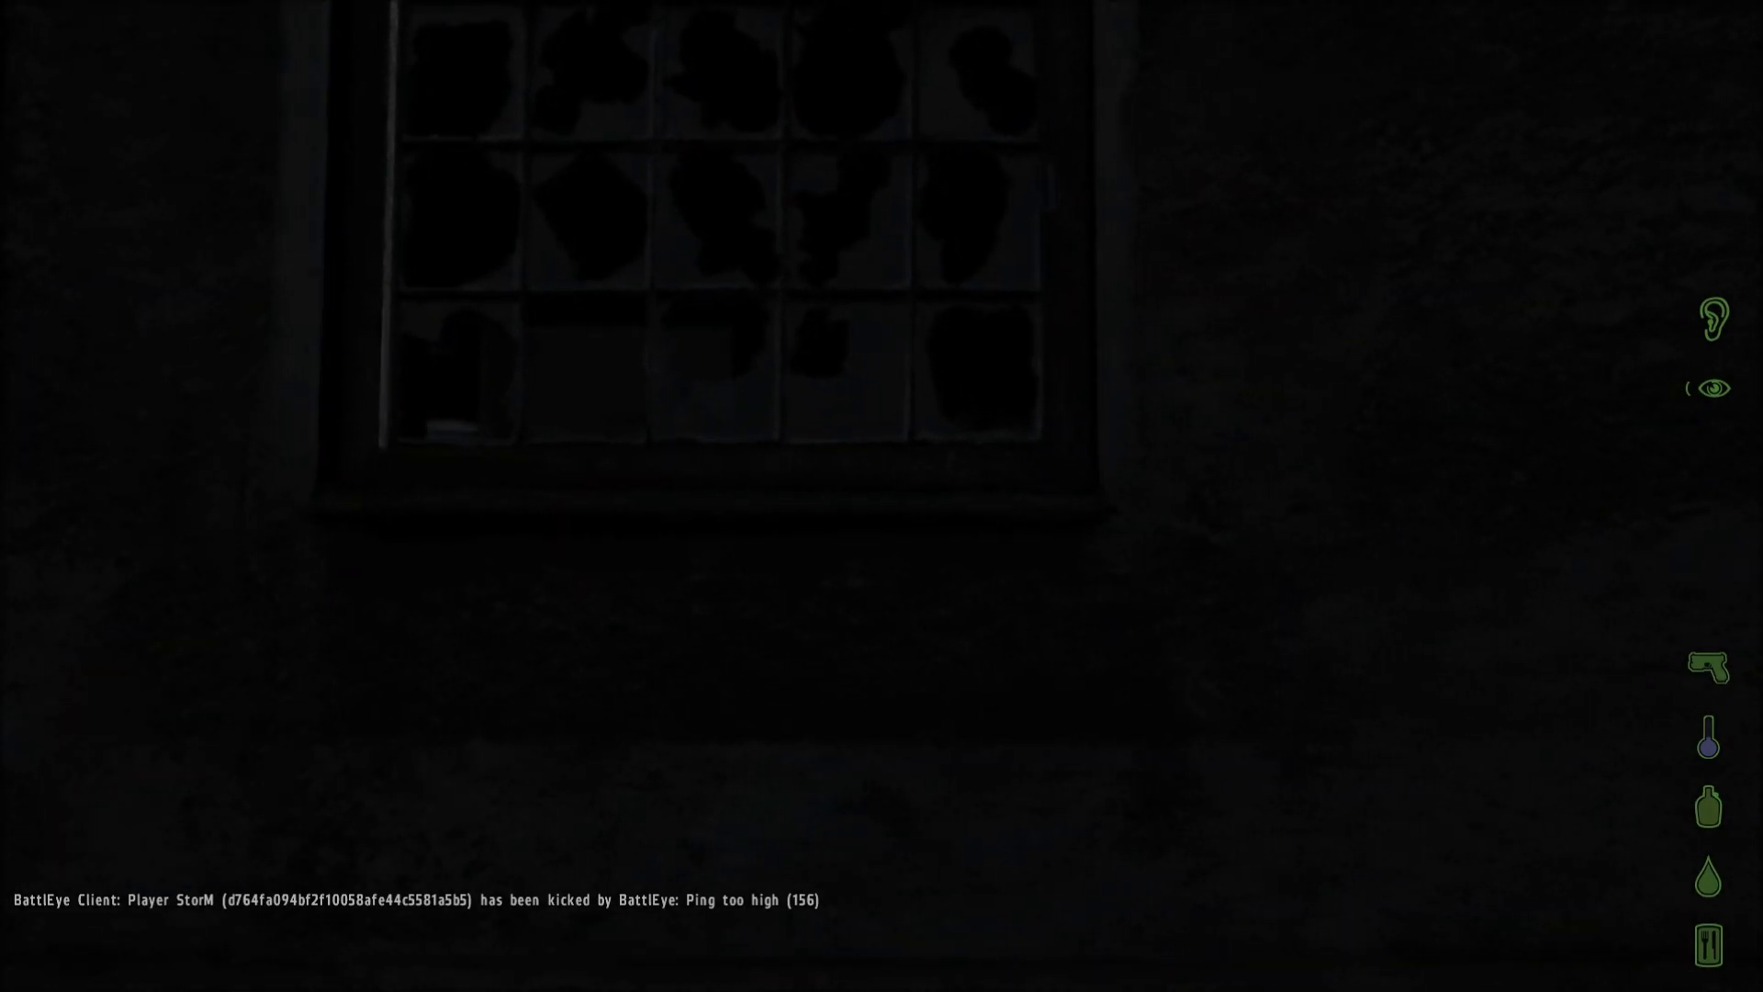
{"action": "key", "text": "w"}
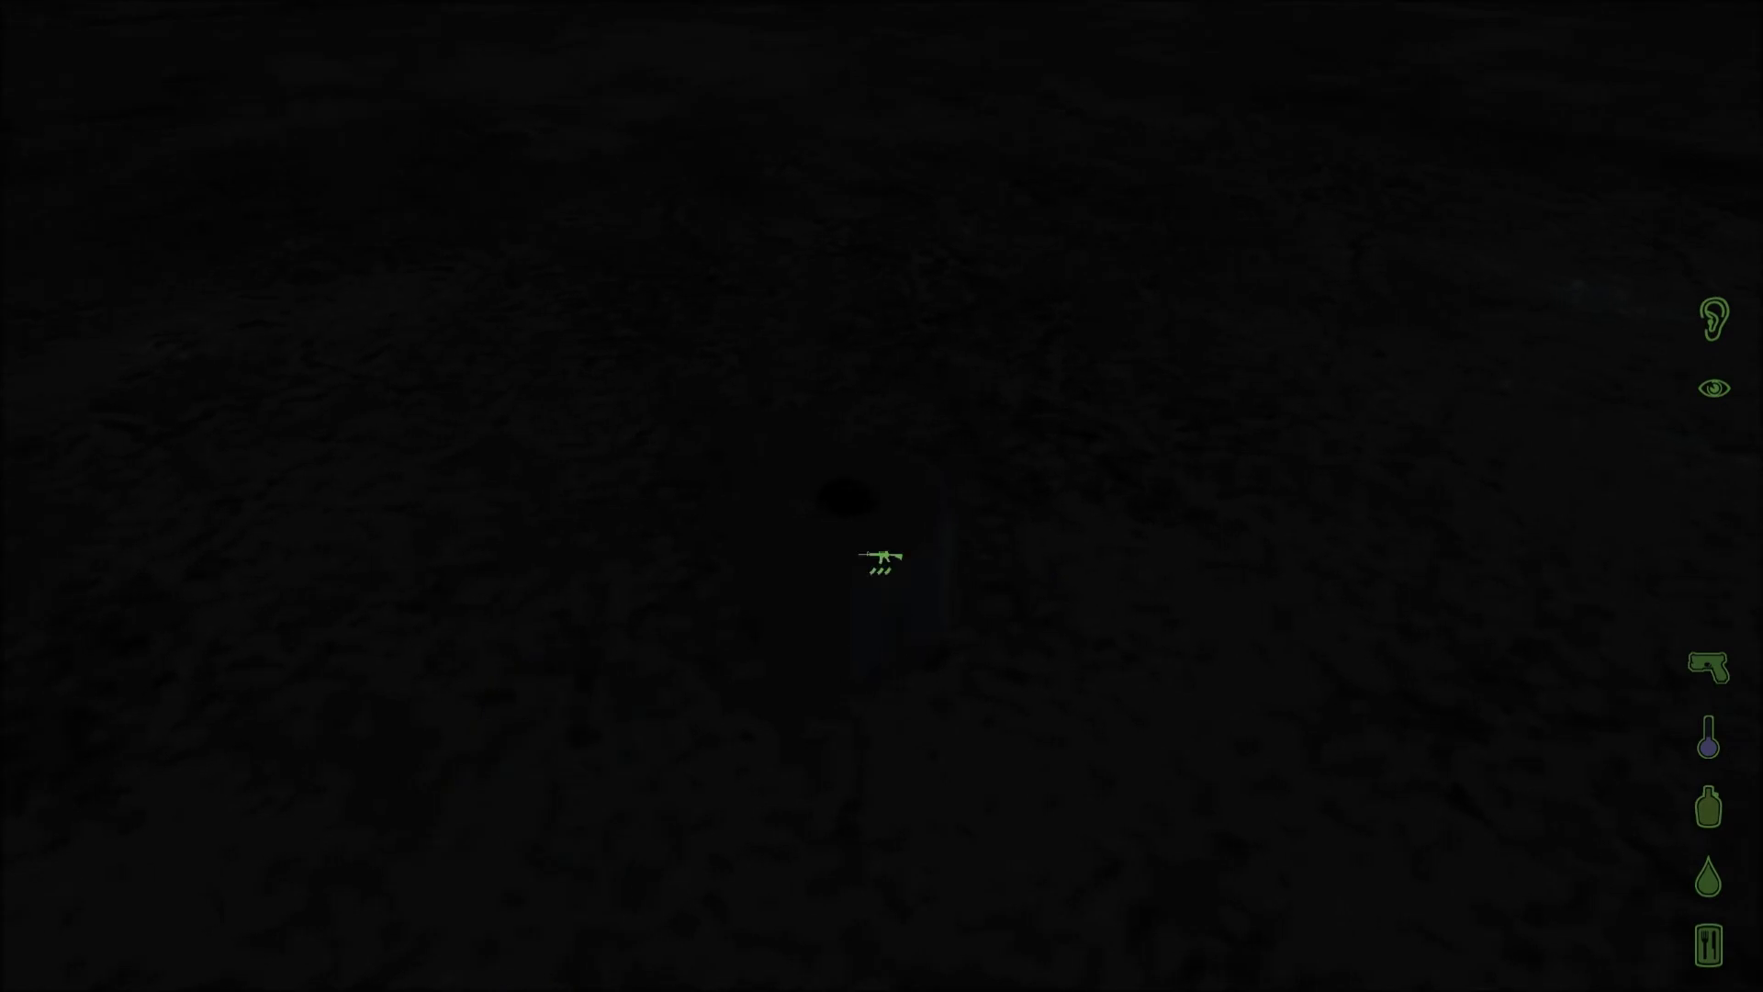
{"action": "key", "text": "g"}
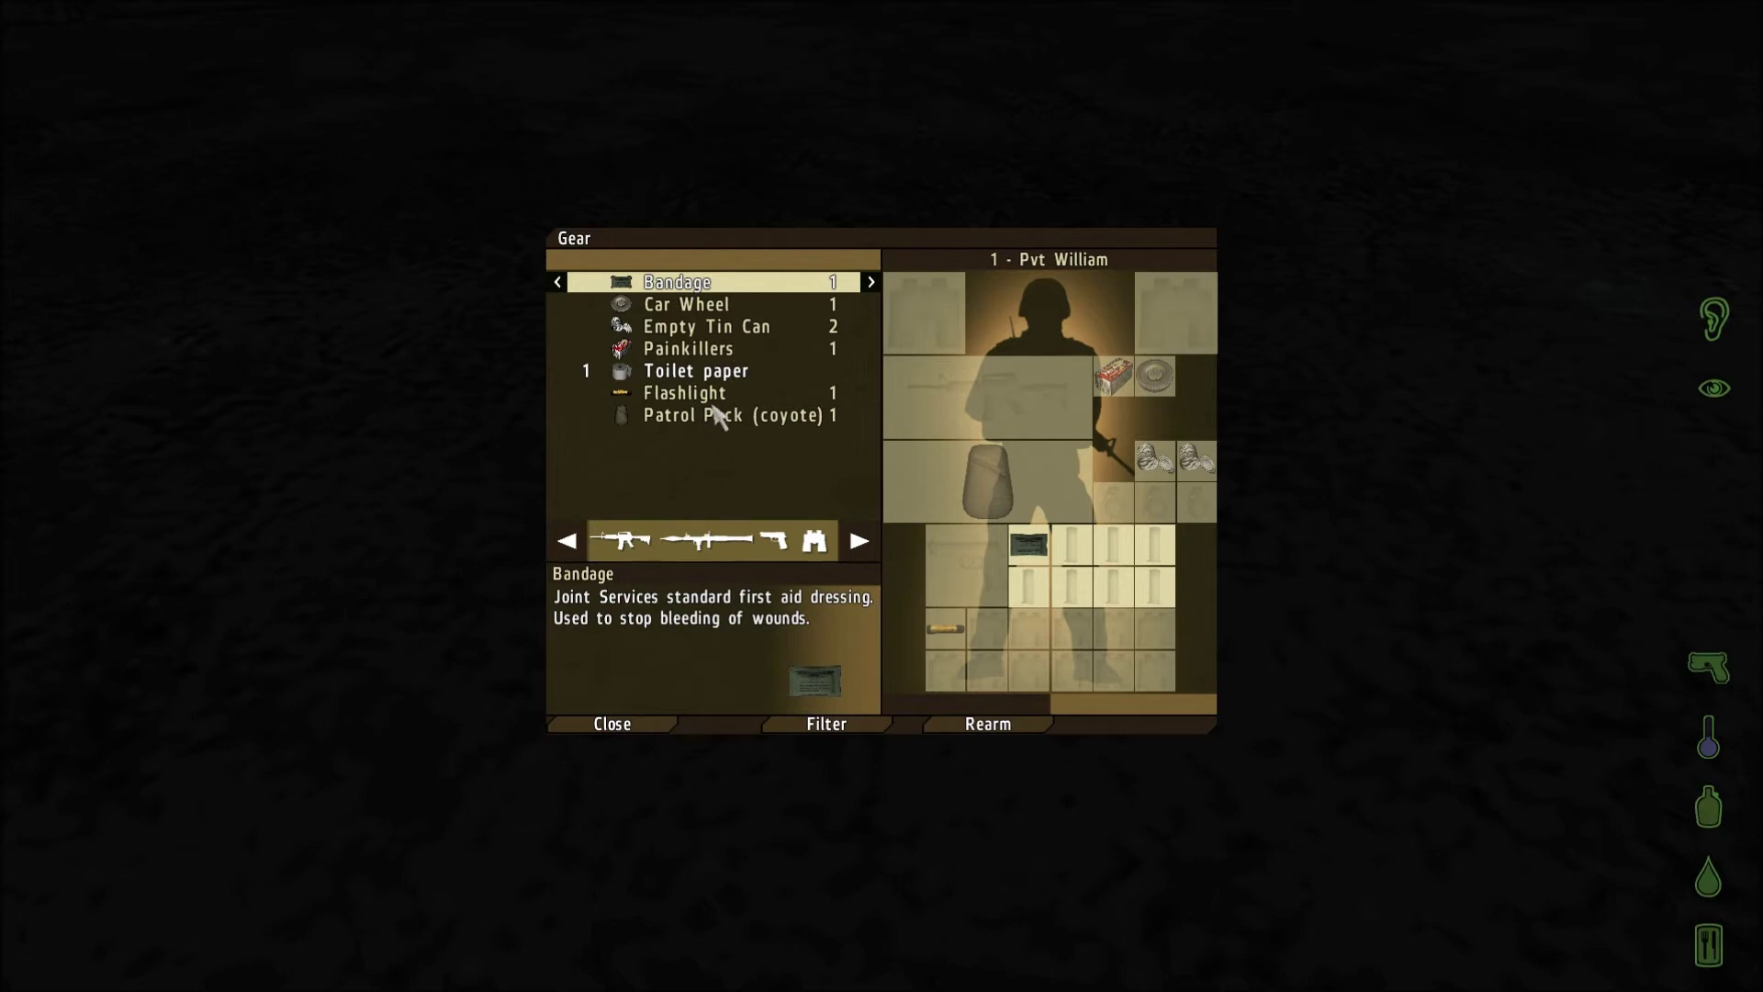
{"action": "left_click", "coordinate": [703, 372]}
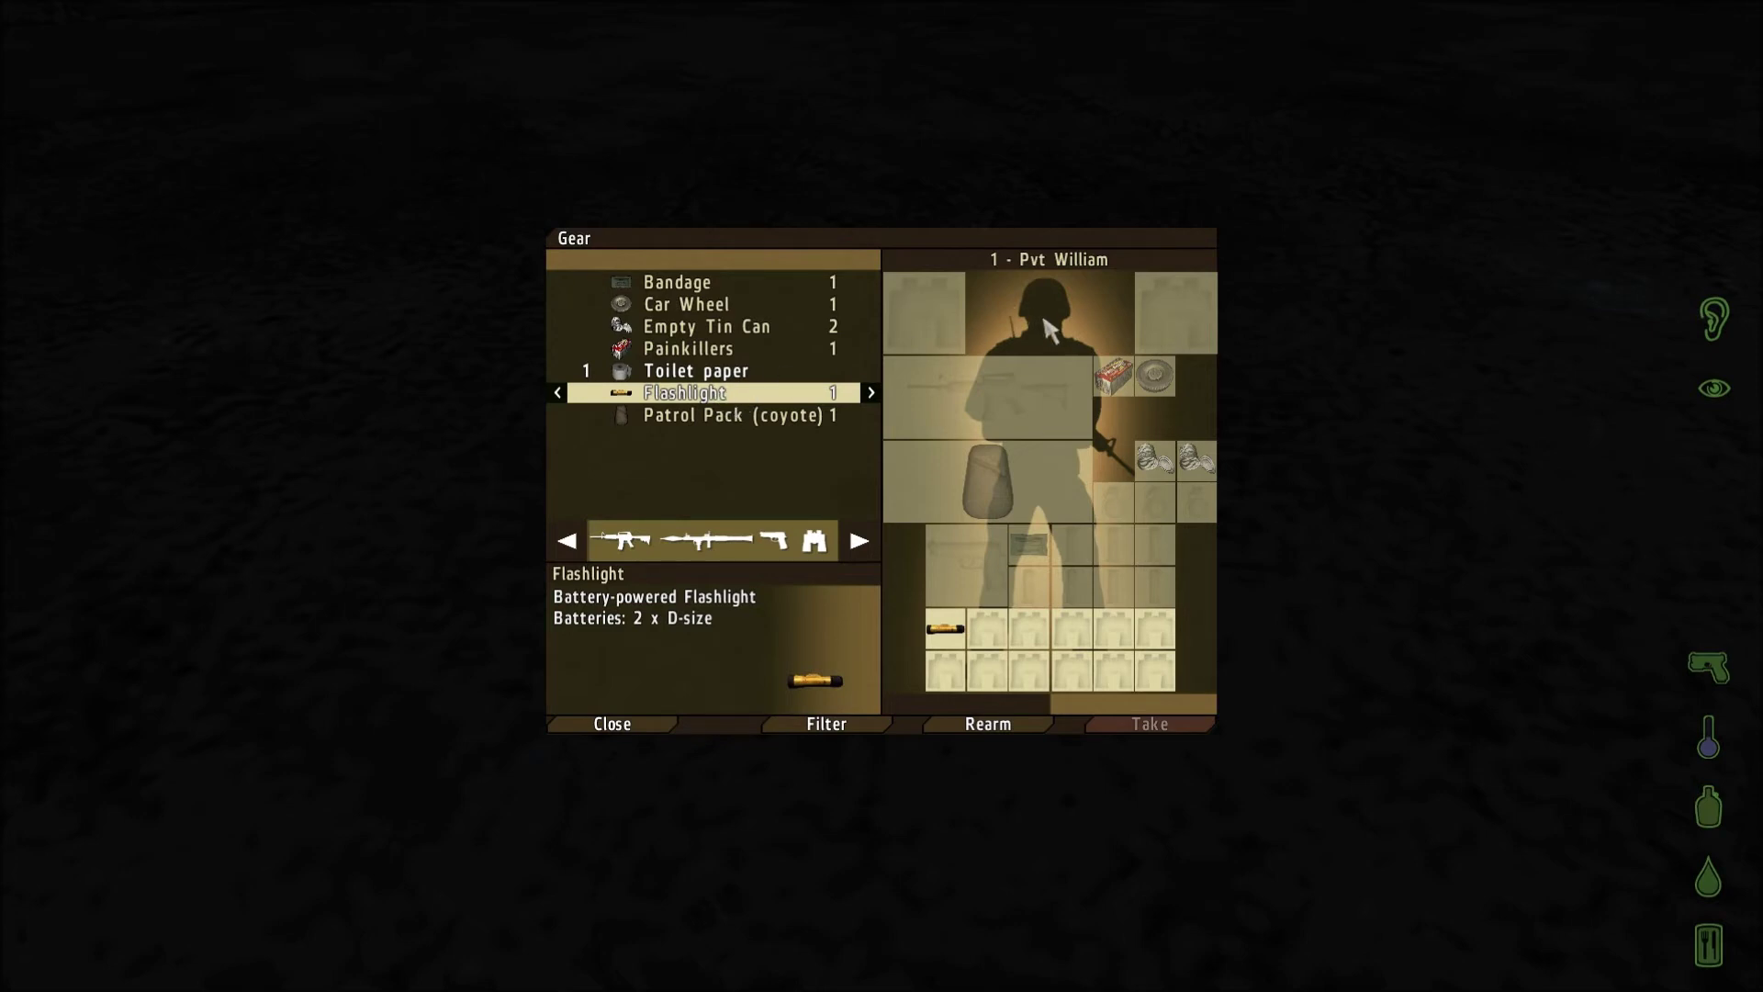
{"action": "key", "text": "Escape"}
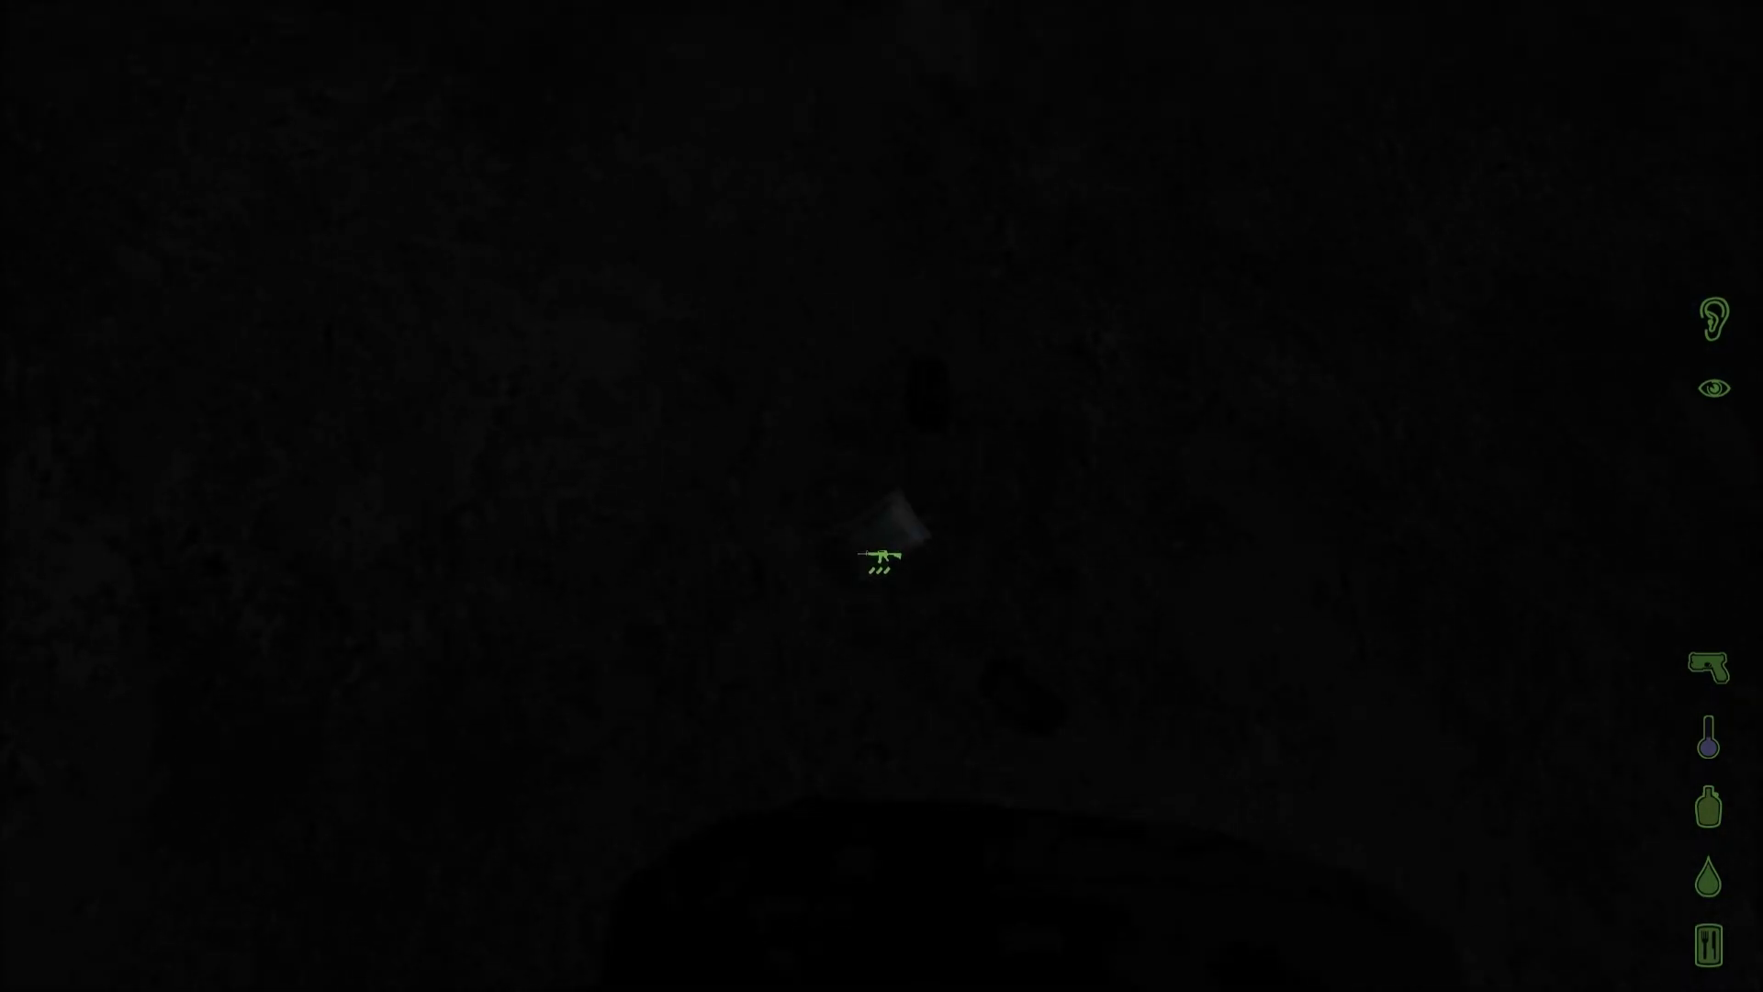
{"action": "key", "text": "g"}
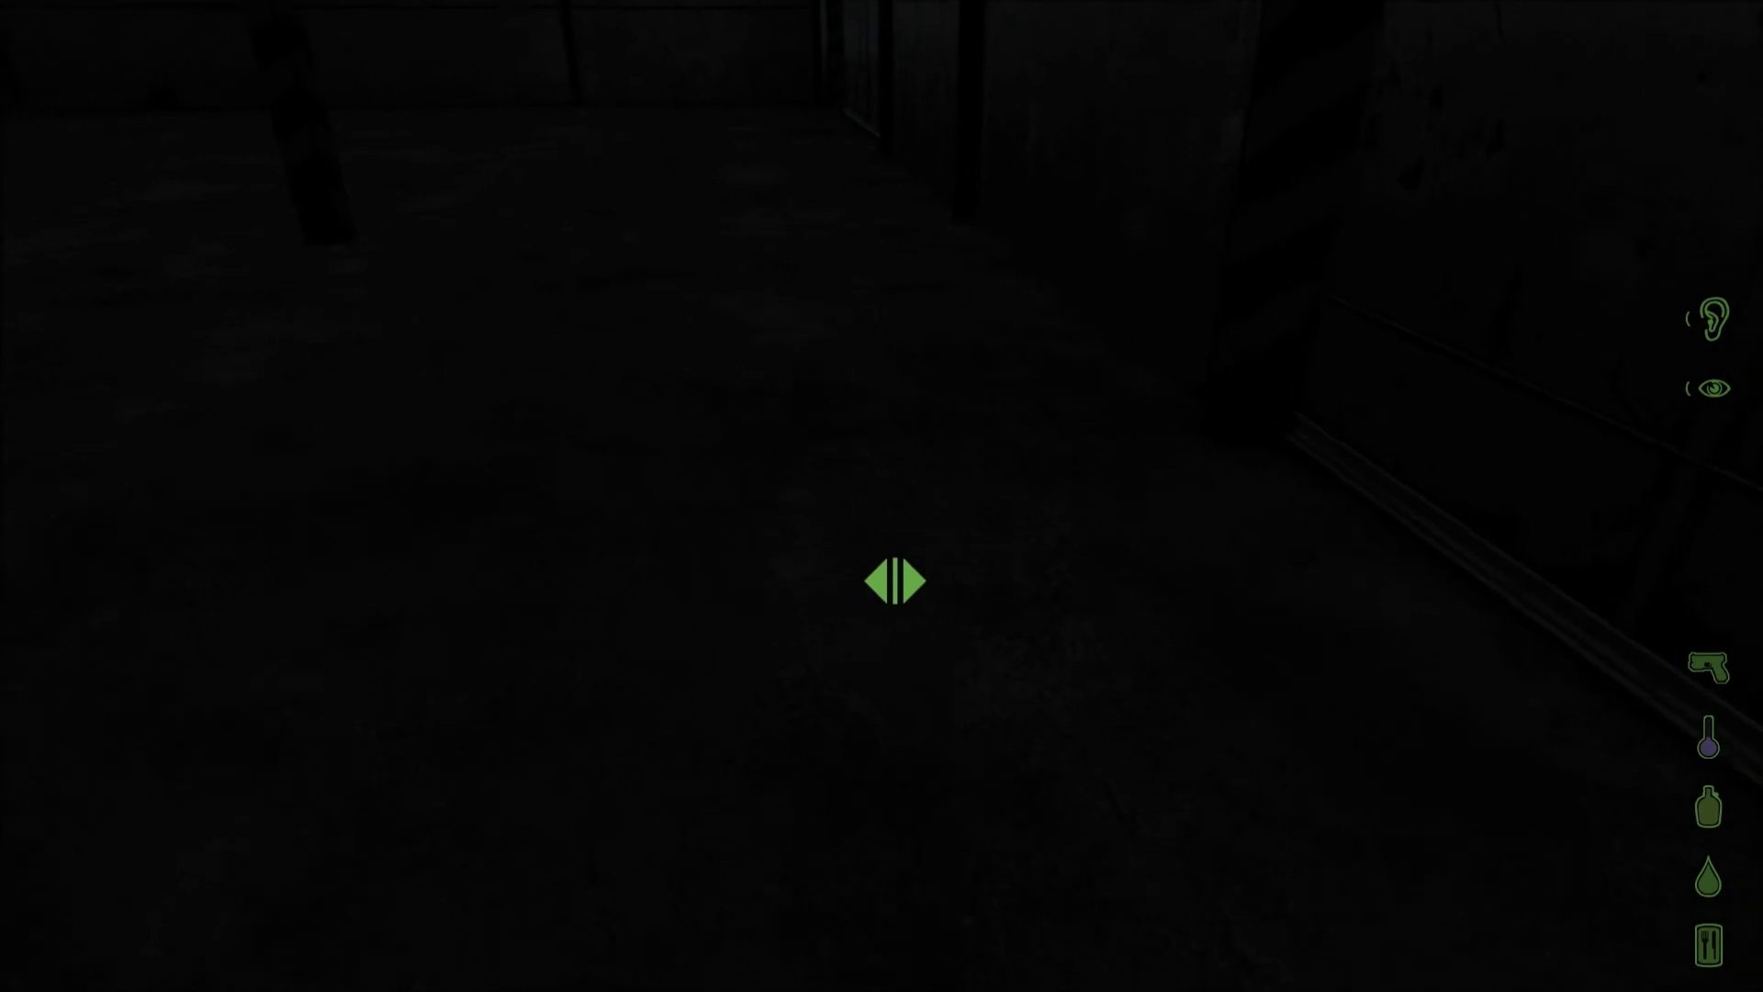
Walk into the dark hangar room and inspect the Flashlight in the gear list
{"action": "key", "text": "w"}
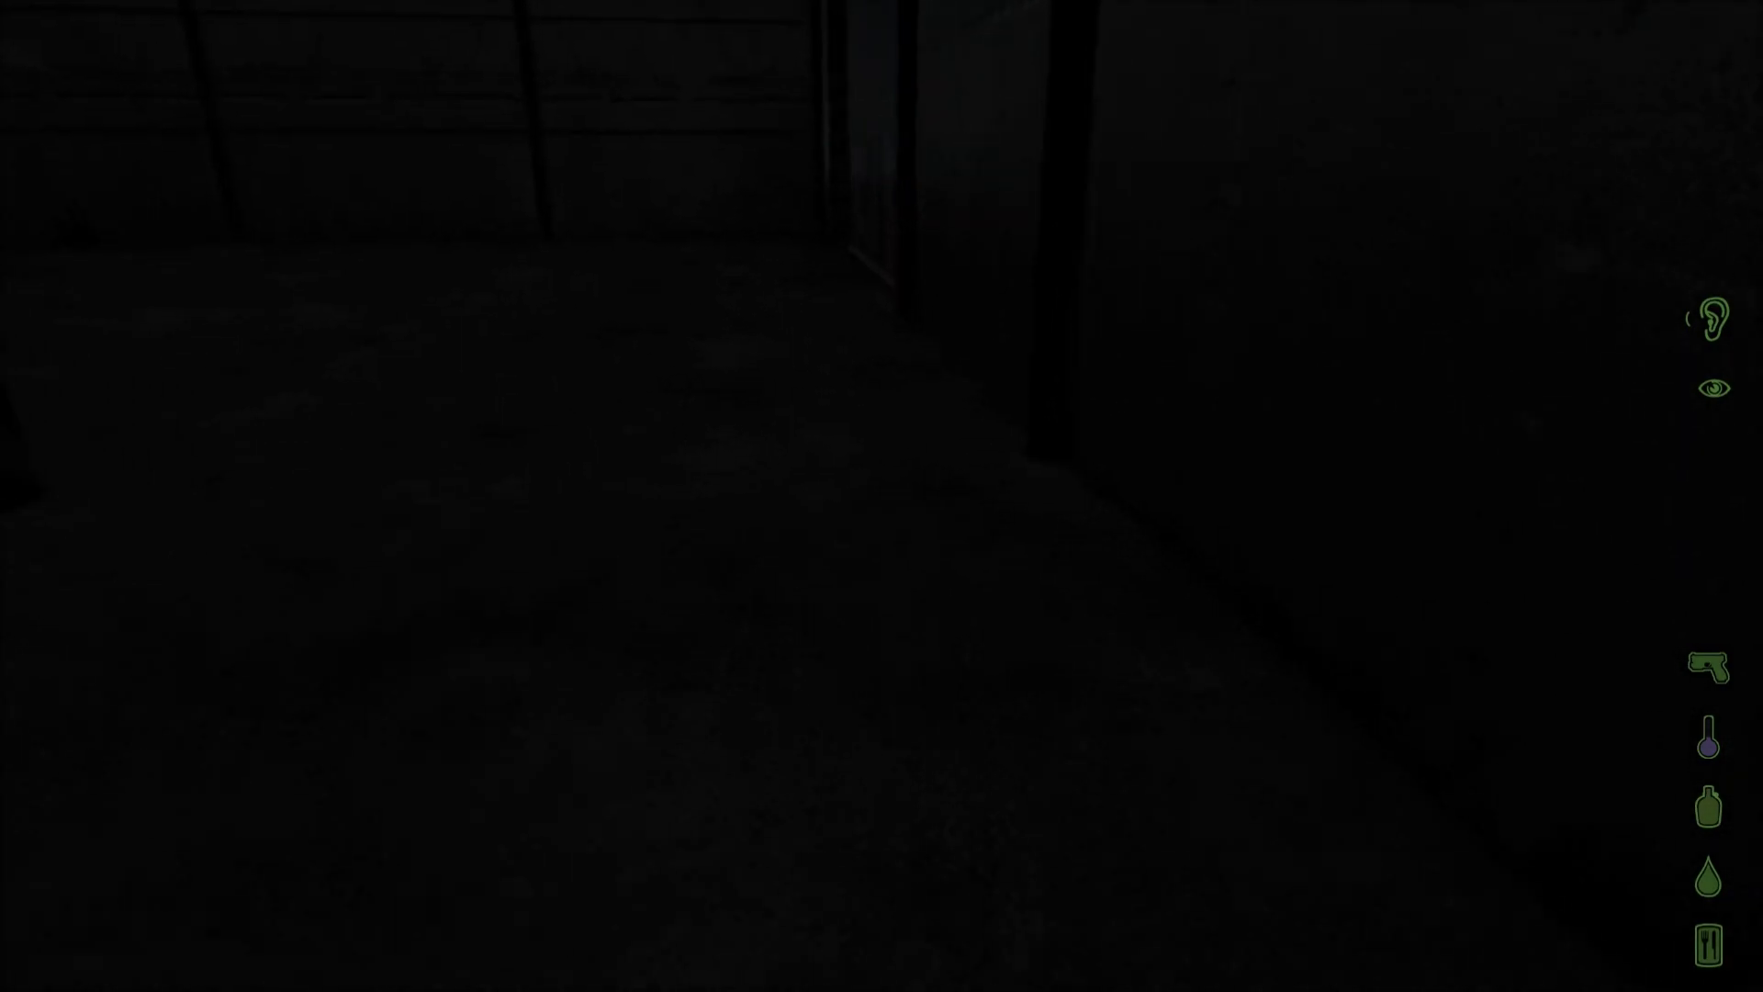
{"action": "key", "text": "w"}
{"action": "key", "text": "w"}
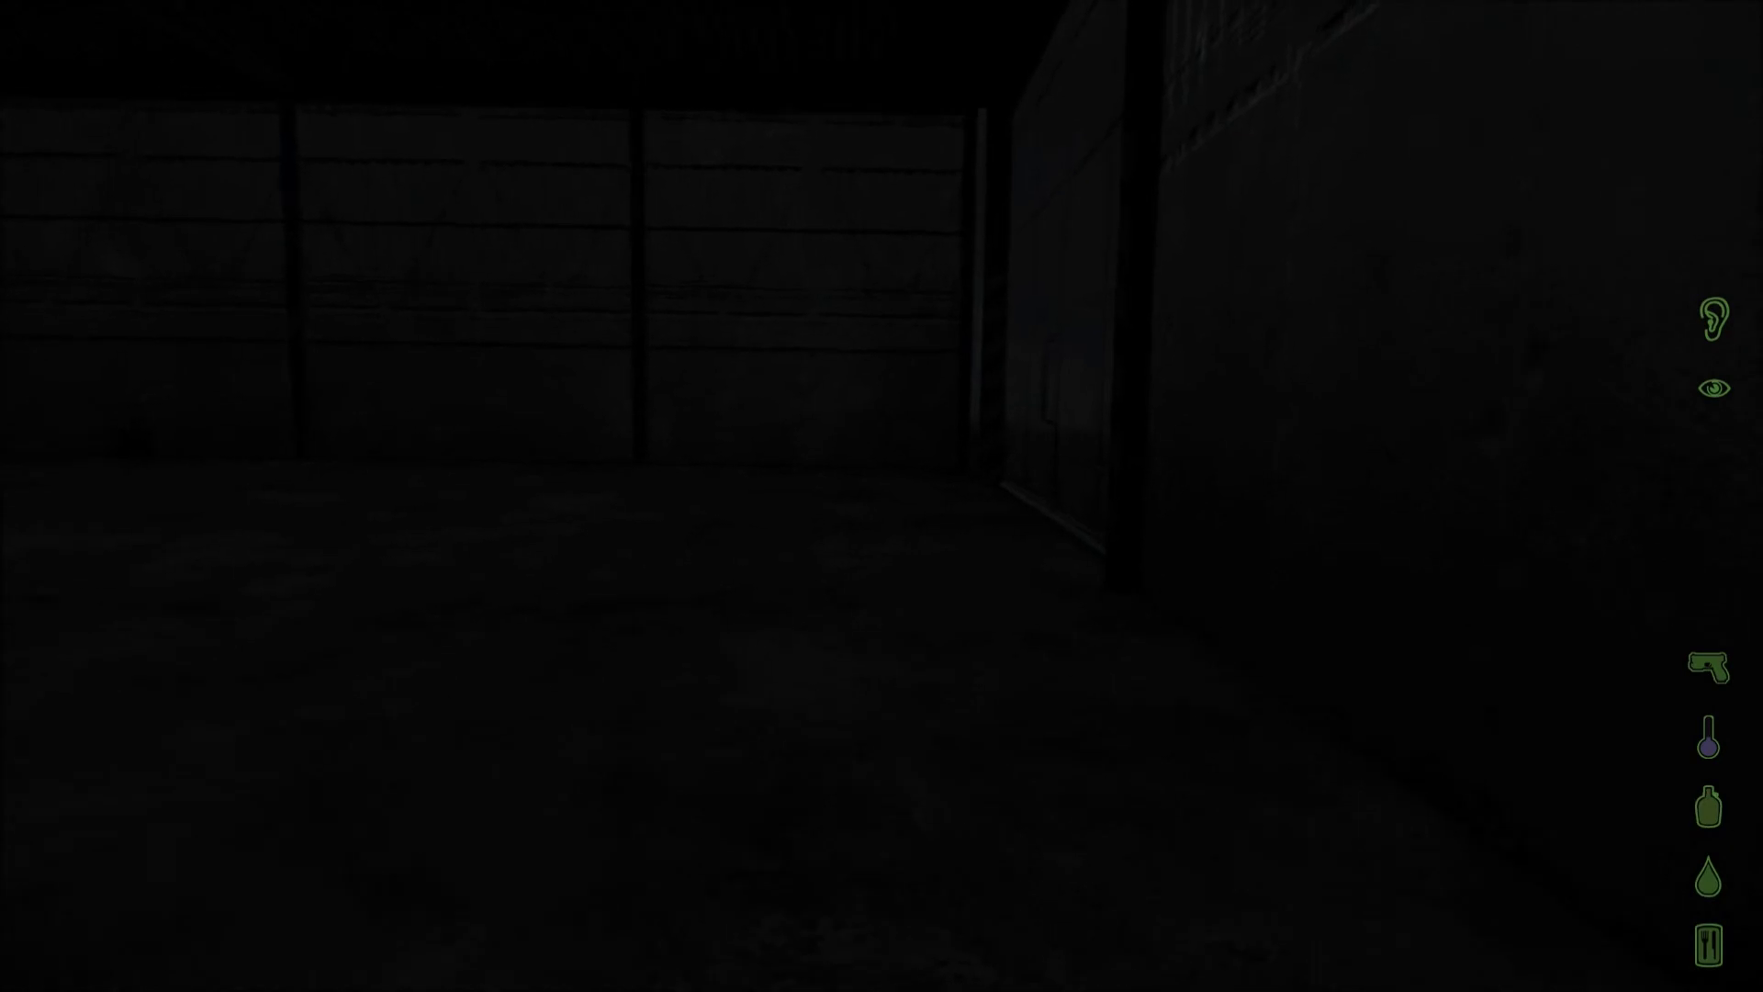
{"action": "key", "text": "w"}
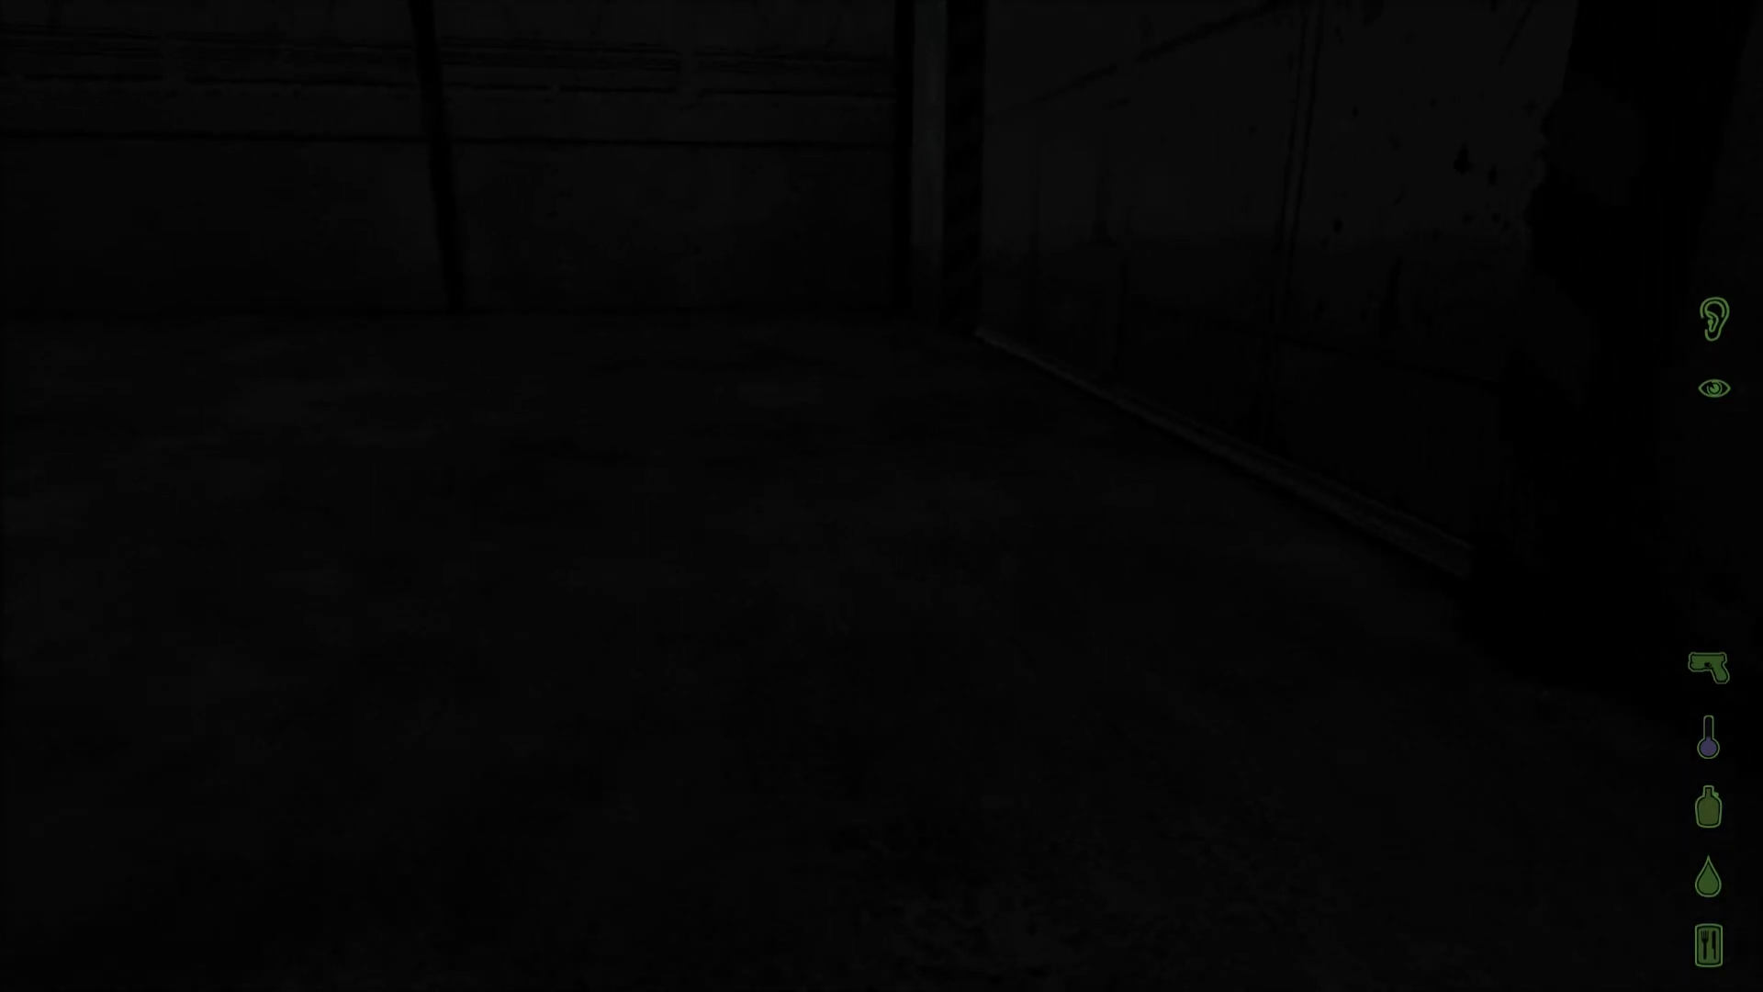
{"action": "key", "text": "w"}
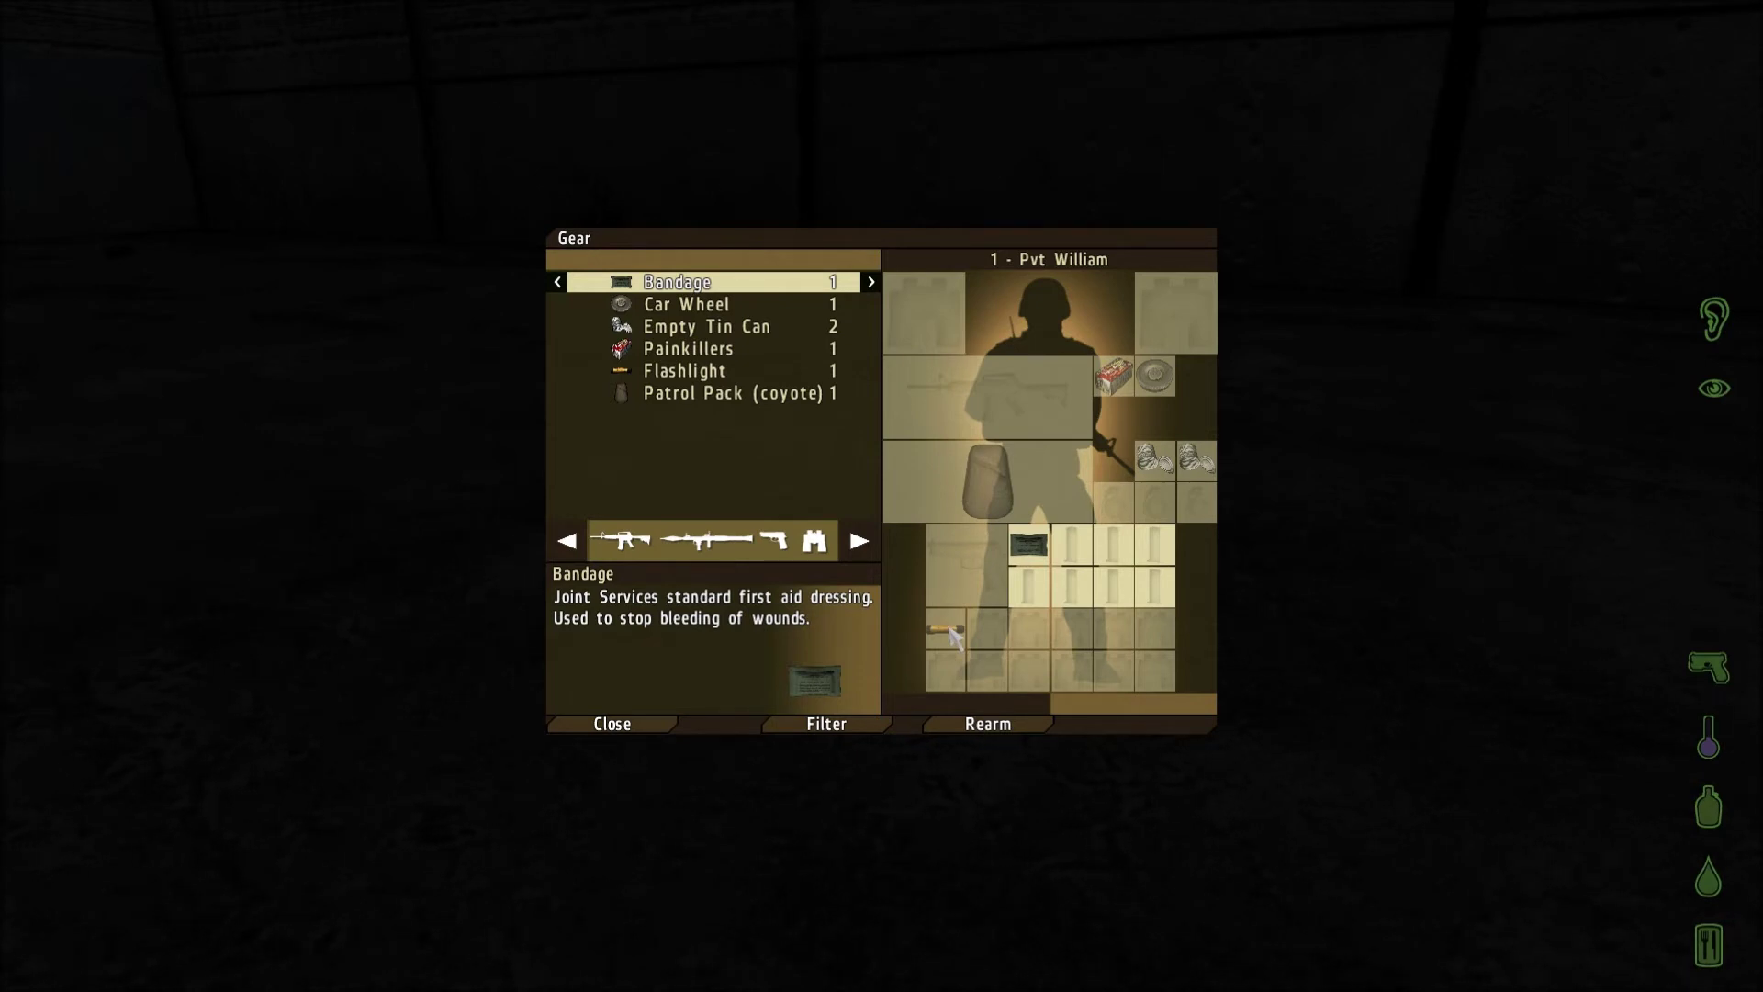
{"action": "left_click", "coordinate": [696, 372]}
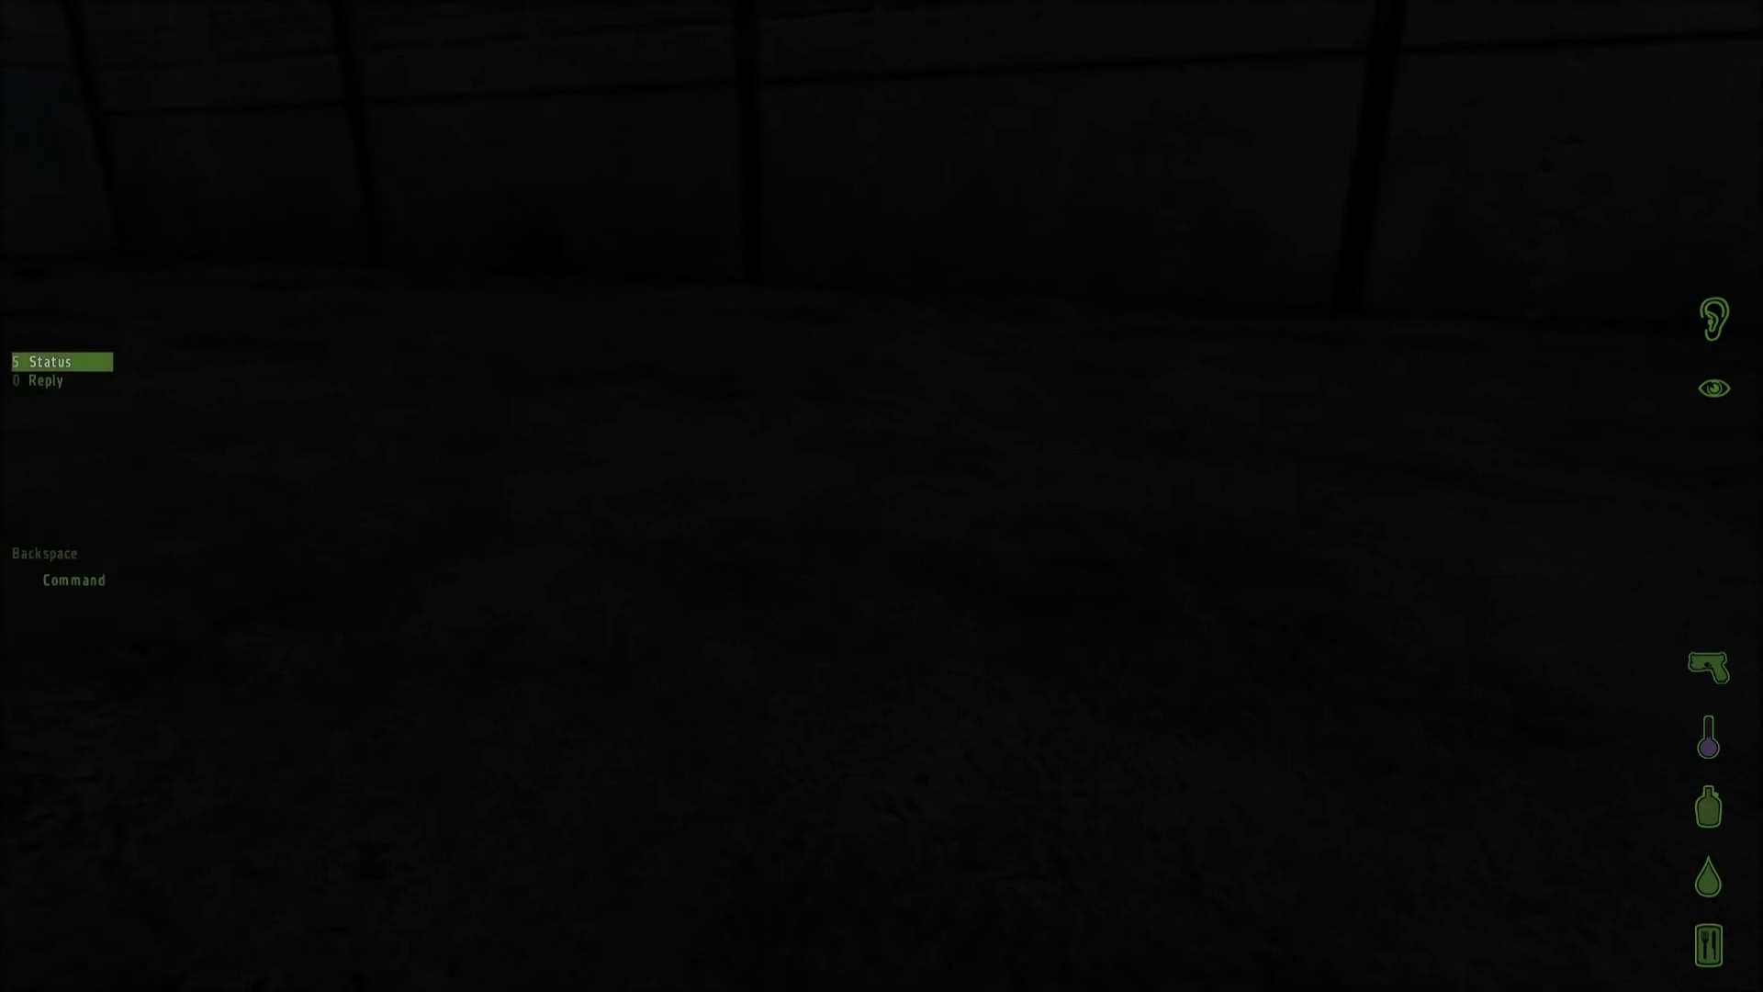
Bring up the multiplayer pause menu with its 30-second abort countdown
{"action": "key", "text": "Escape"}
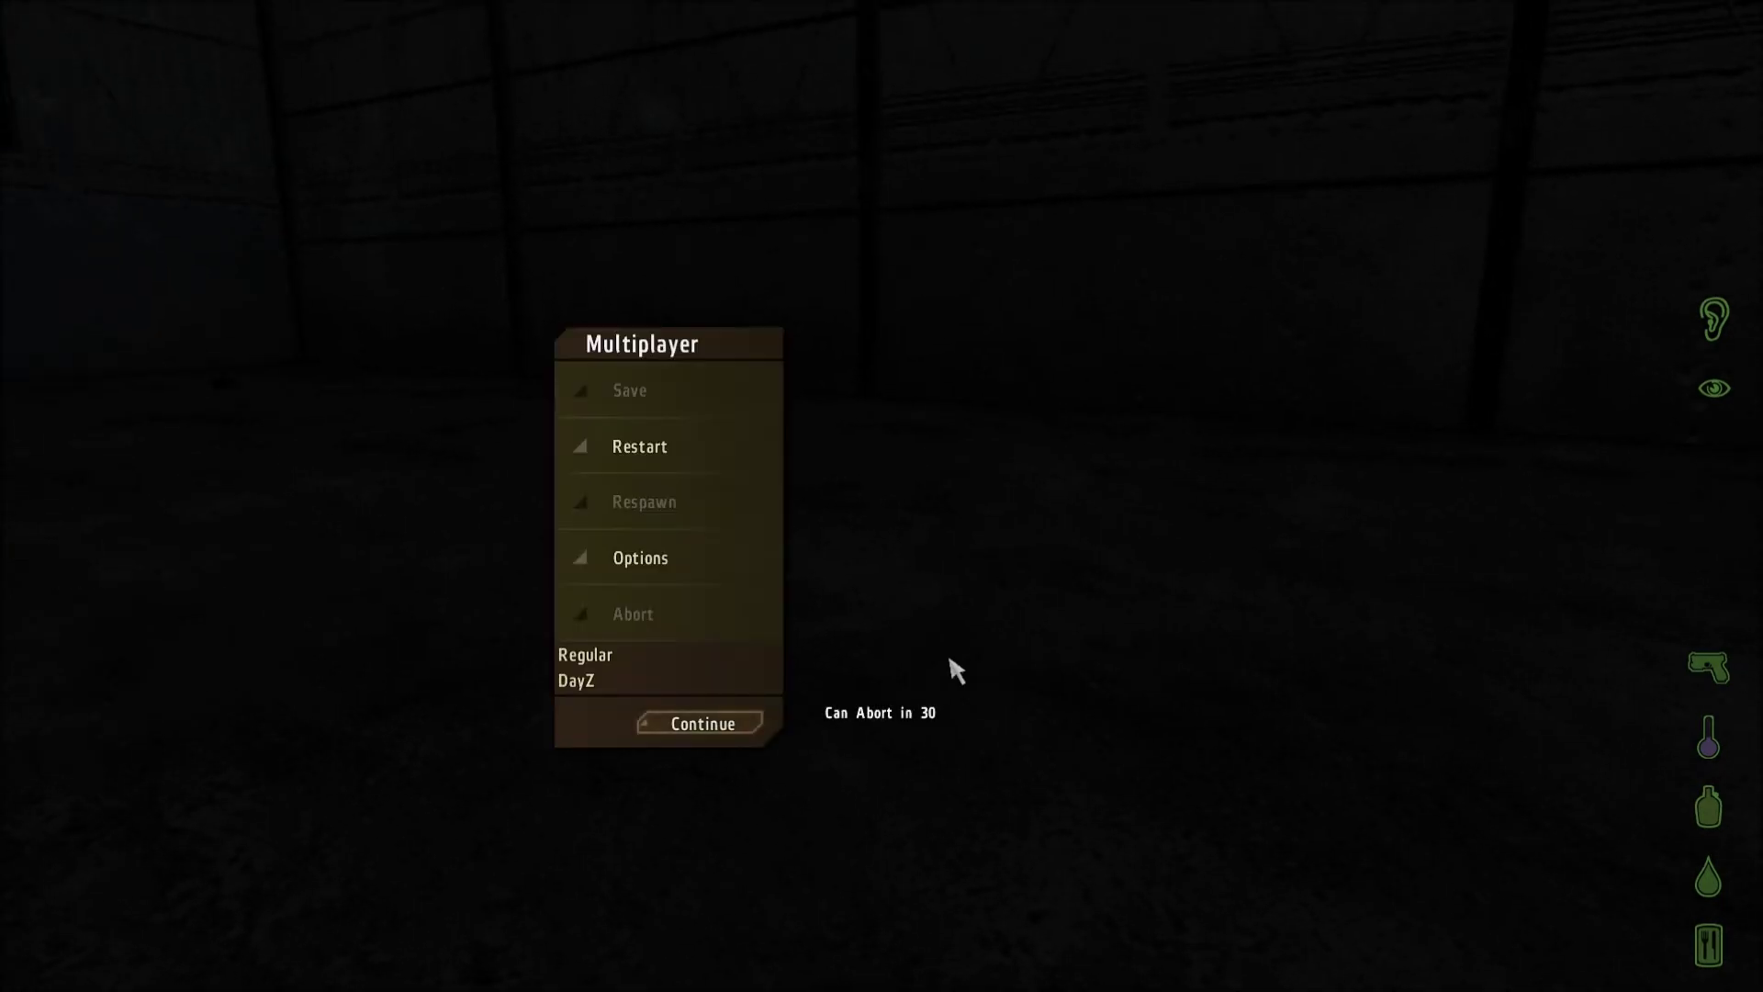
Leave the pause menu, check the rifle filter and toolbelt item, then reopen gear
{"action": "key", "text": "Escape"}
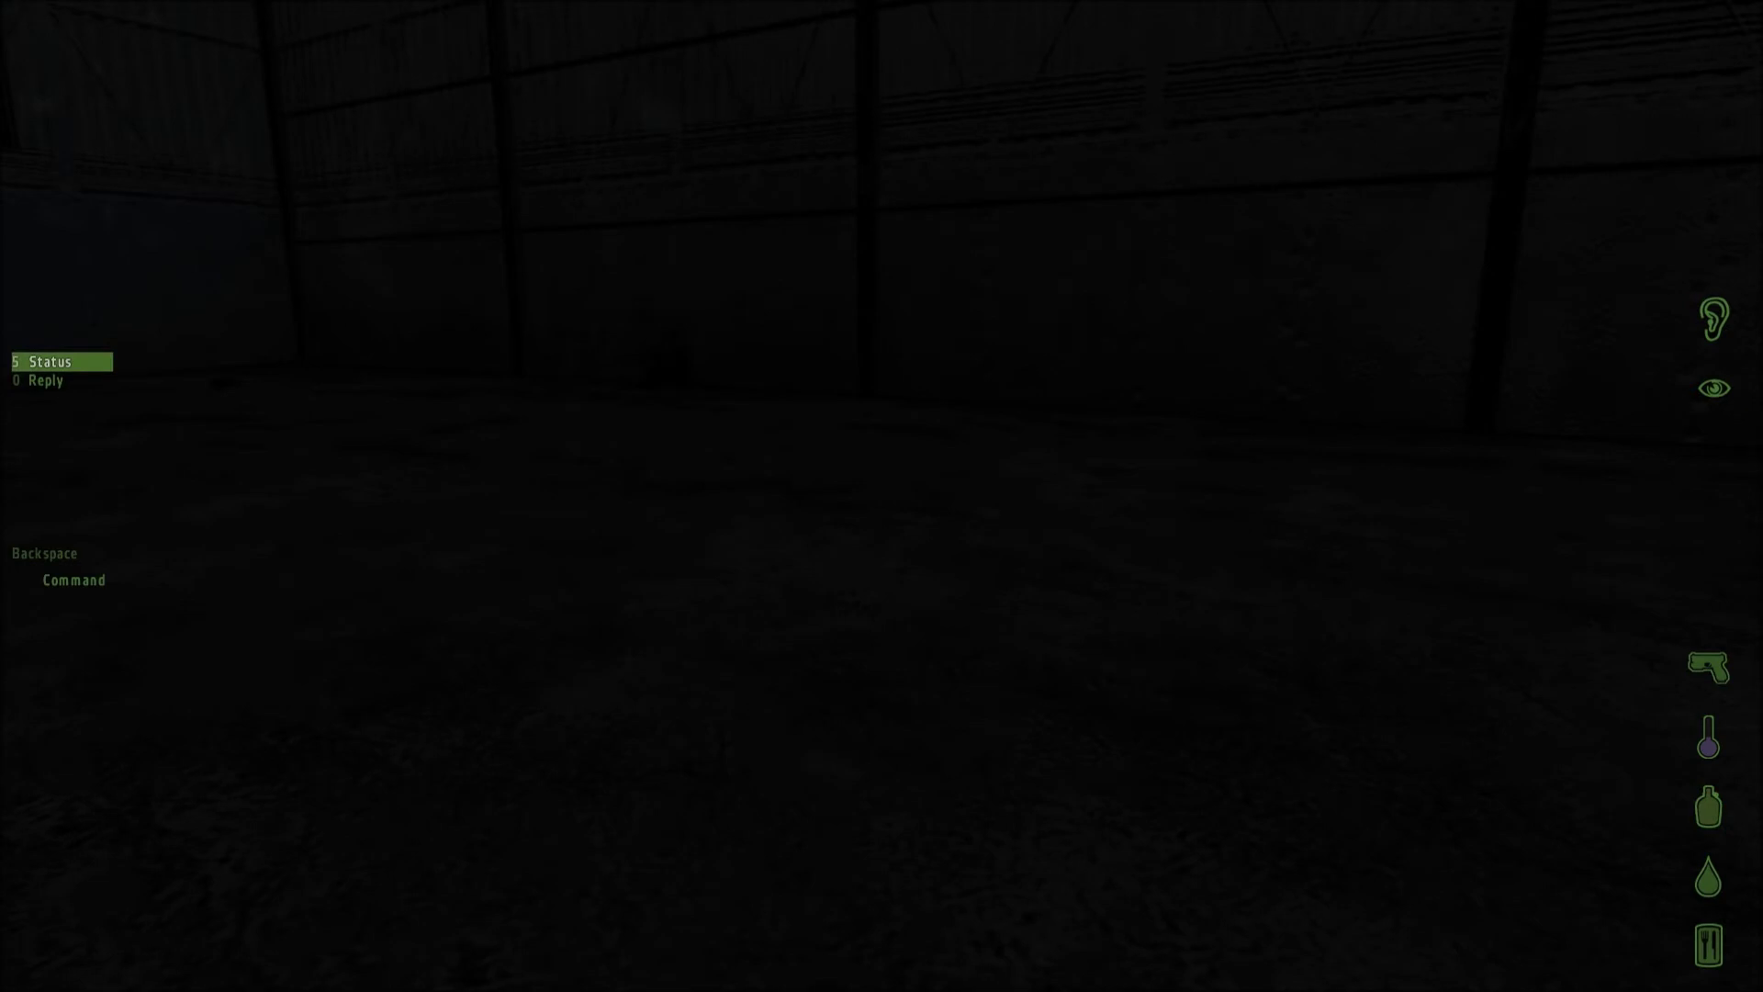
{"action": "key", "text": "g"}
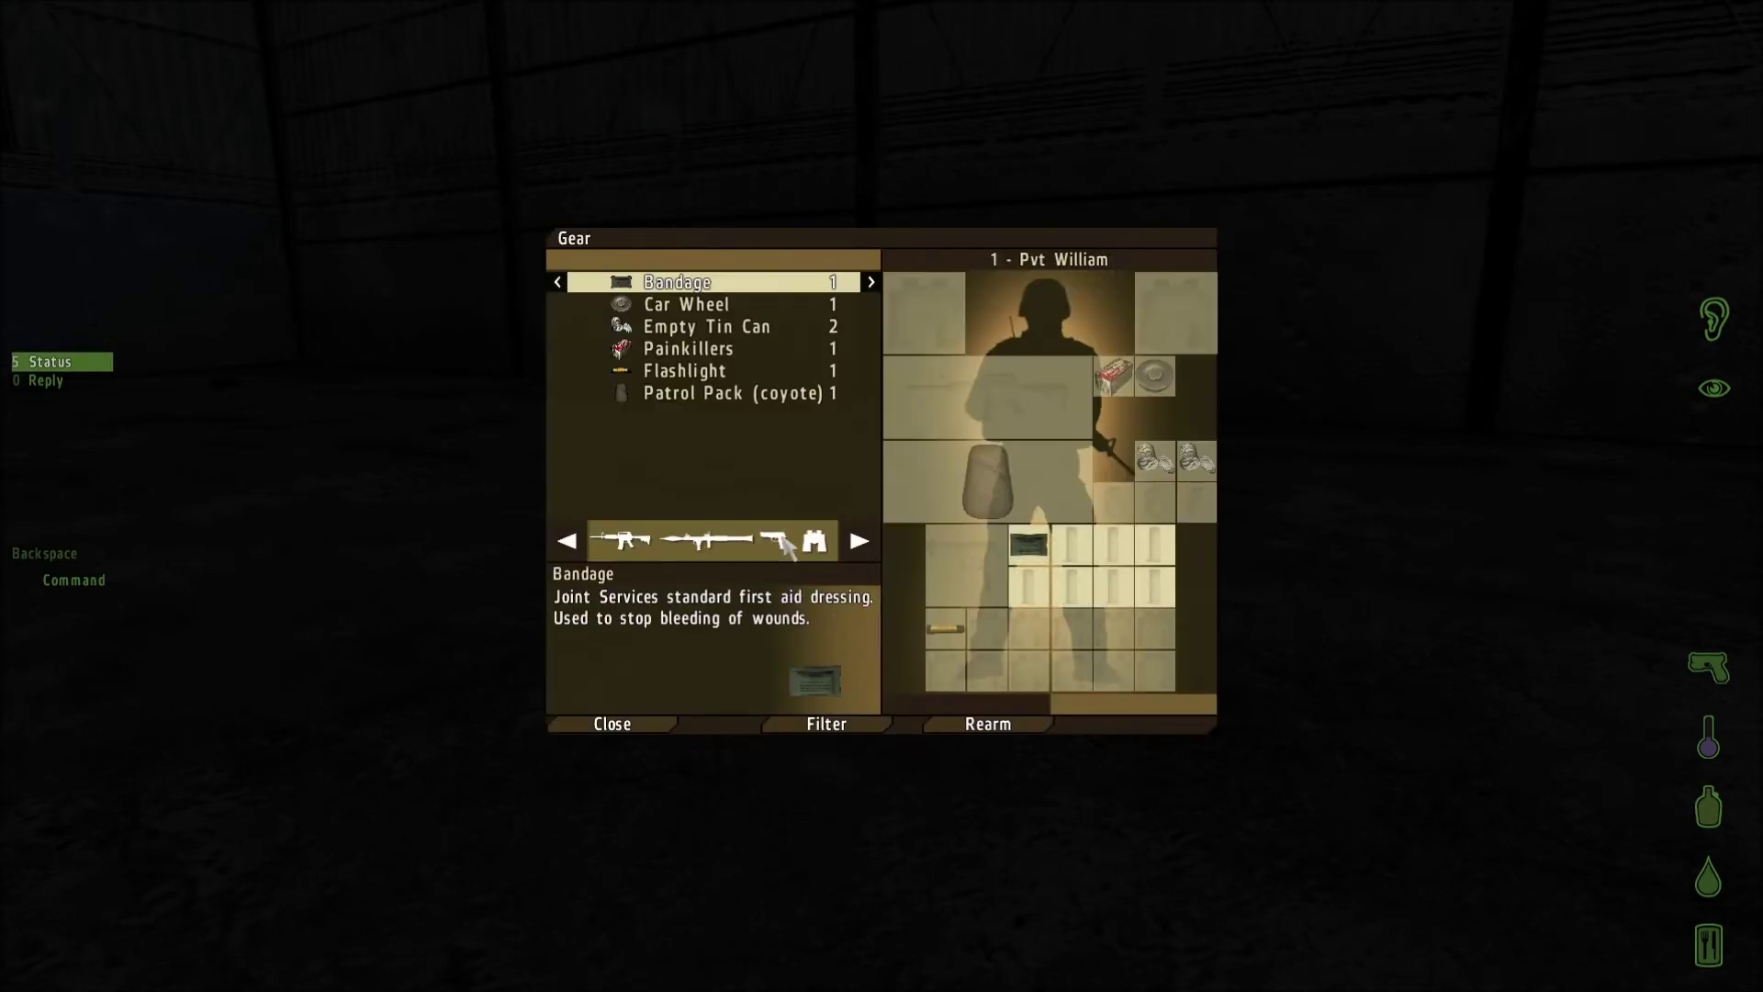
{"action": "left_click", "coordinate": [788, 546]}
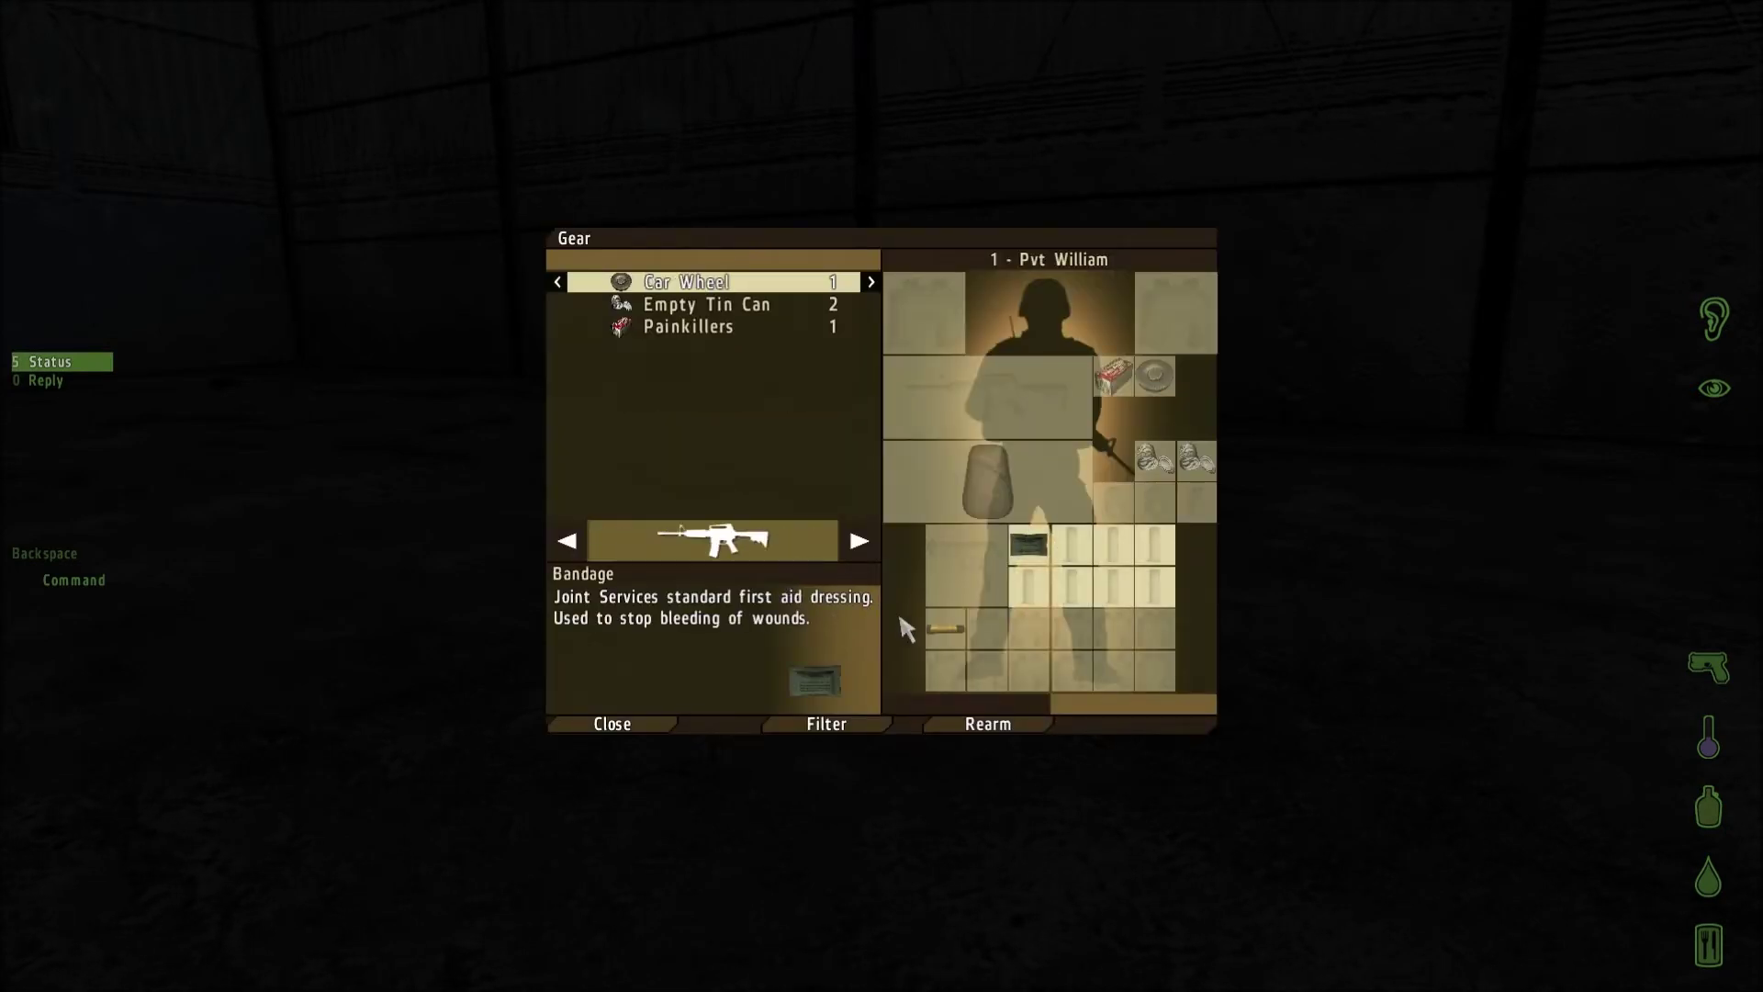
{"action": "left_click", "coordinate": [950, 637]}
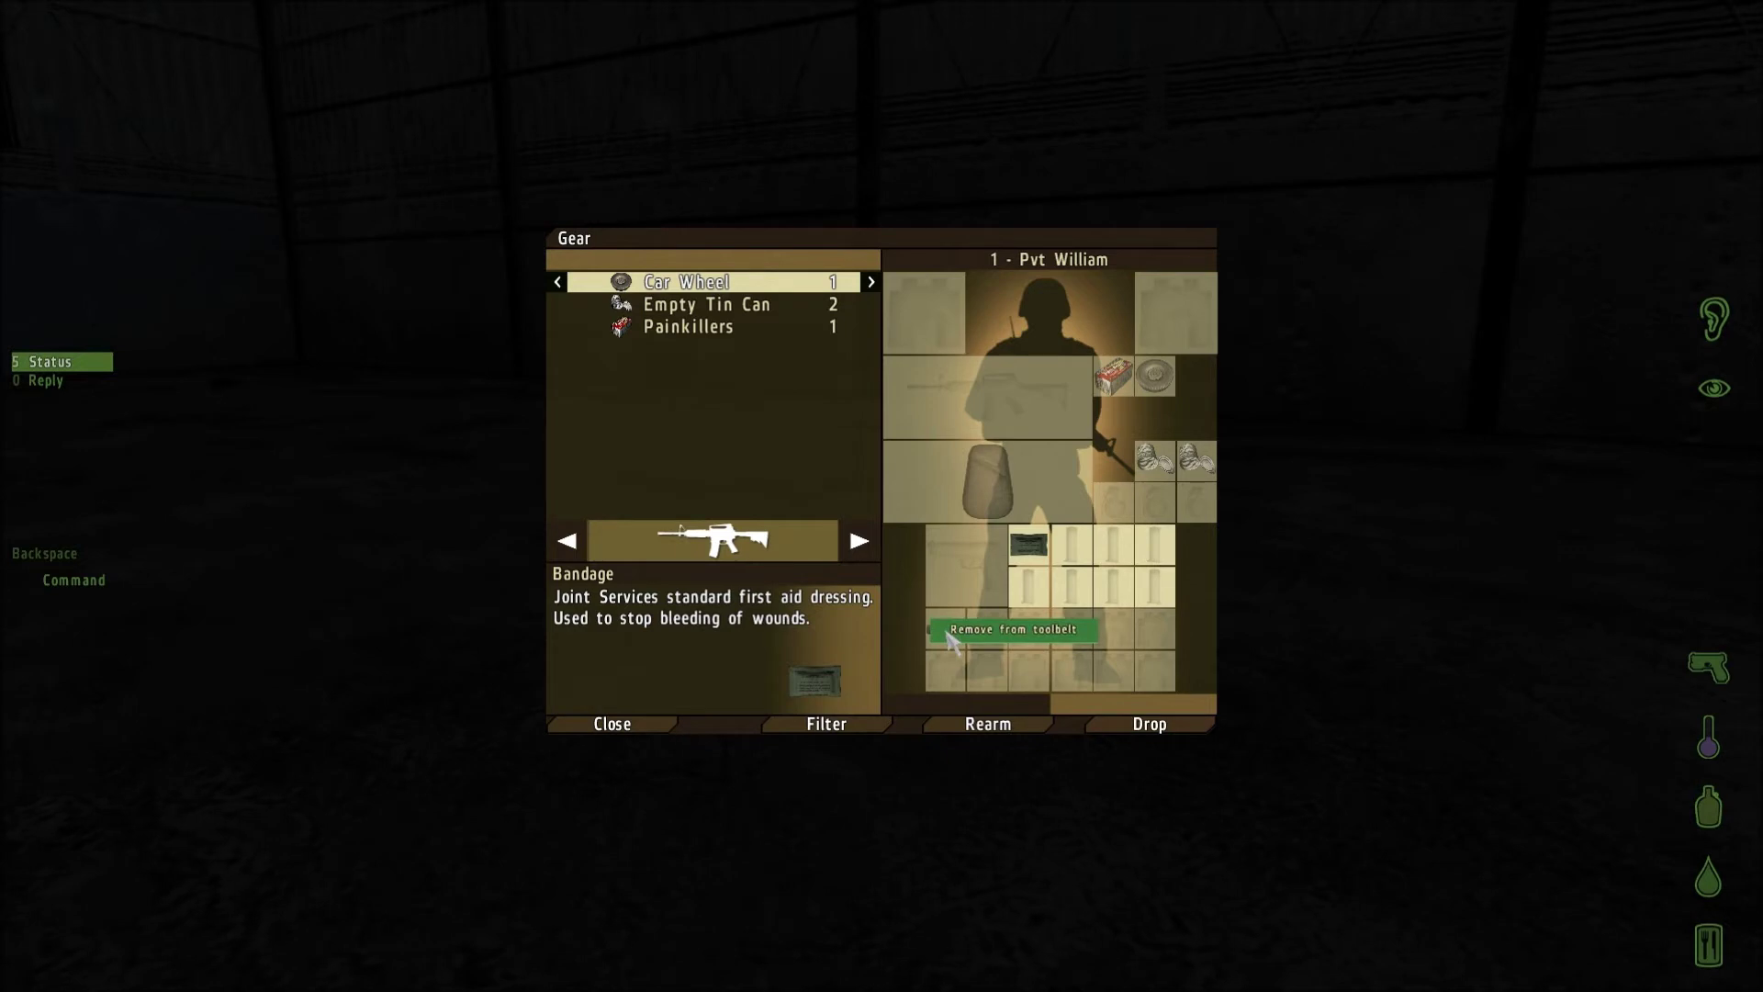
{"action": "key", "text": "Escape"}
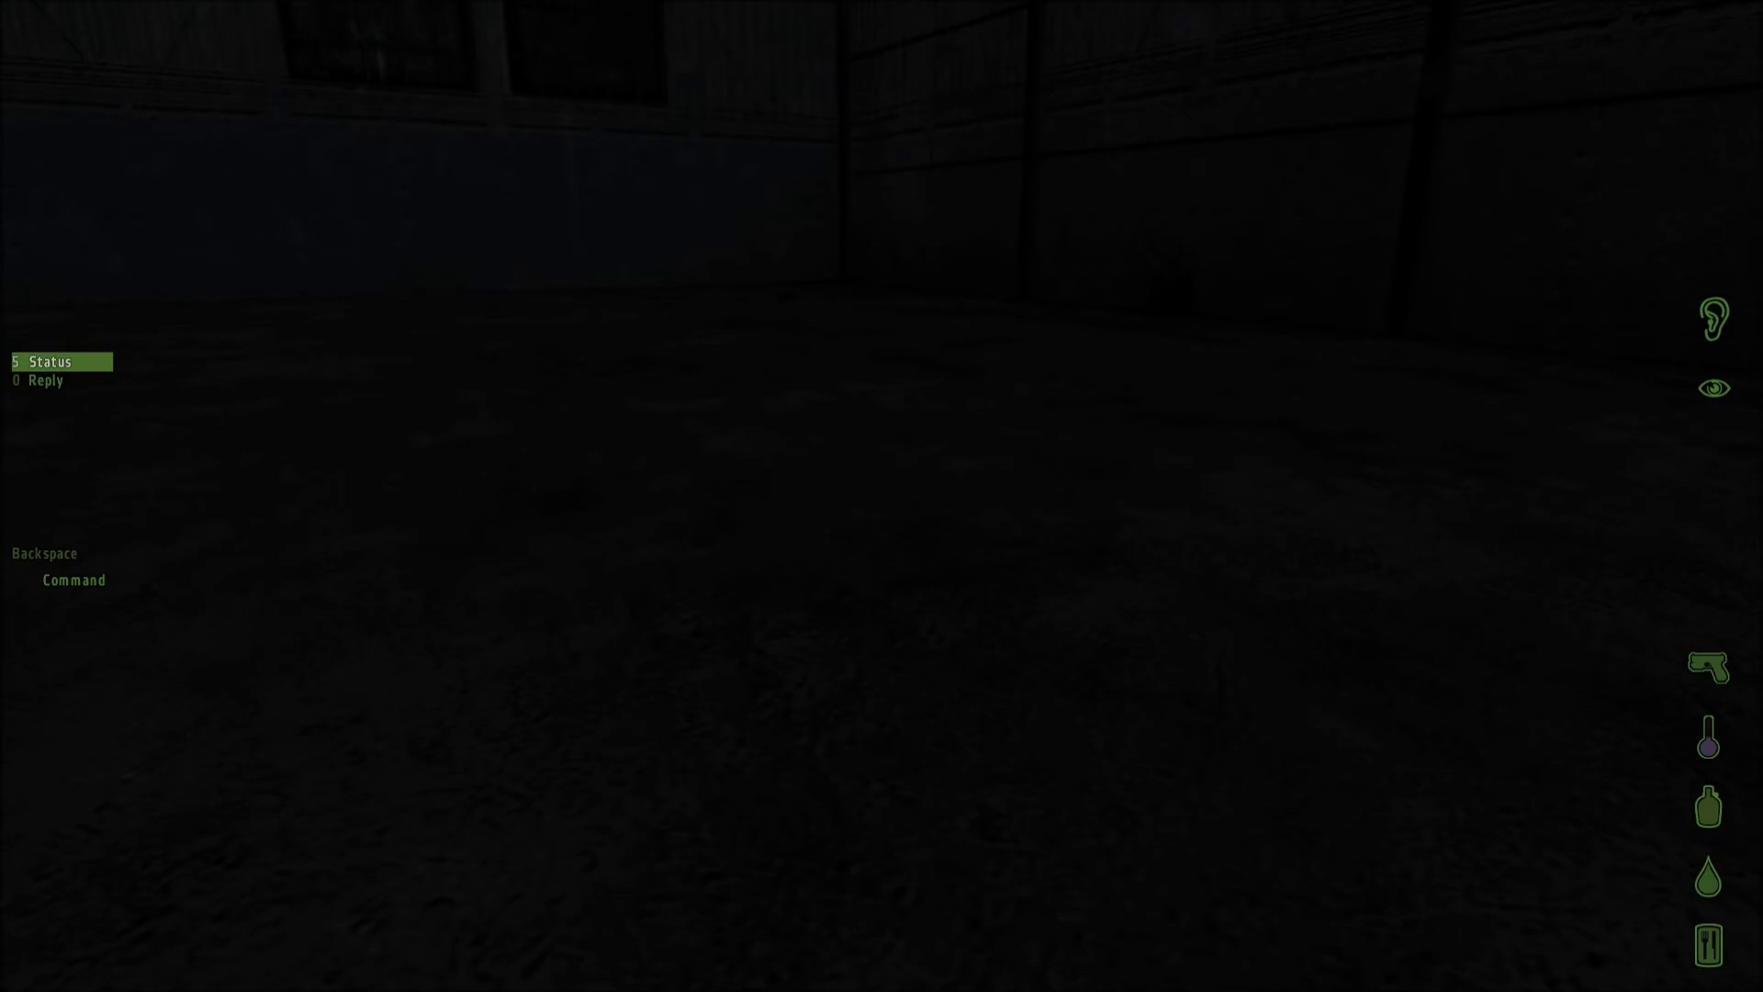
{"action": "key", "text": "g"}
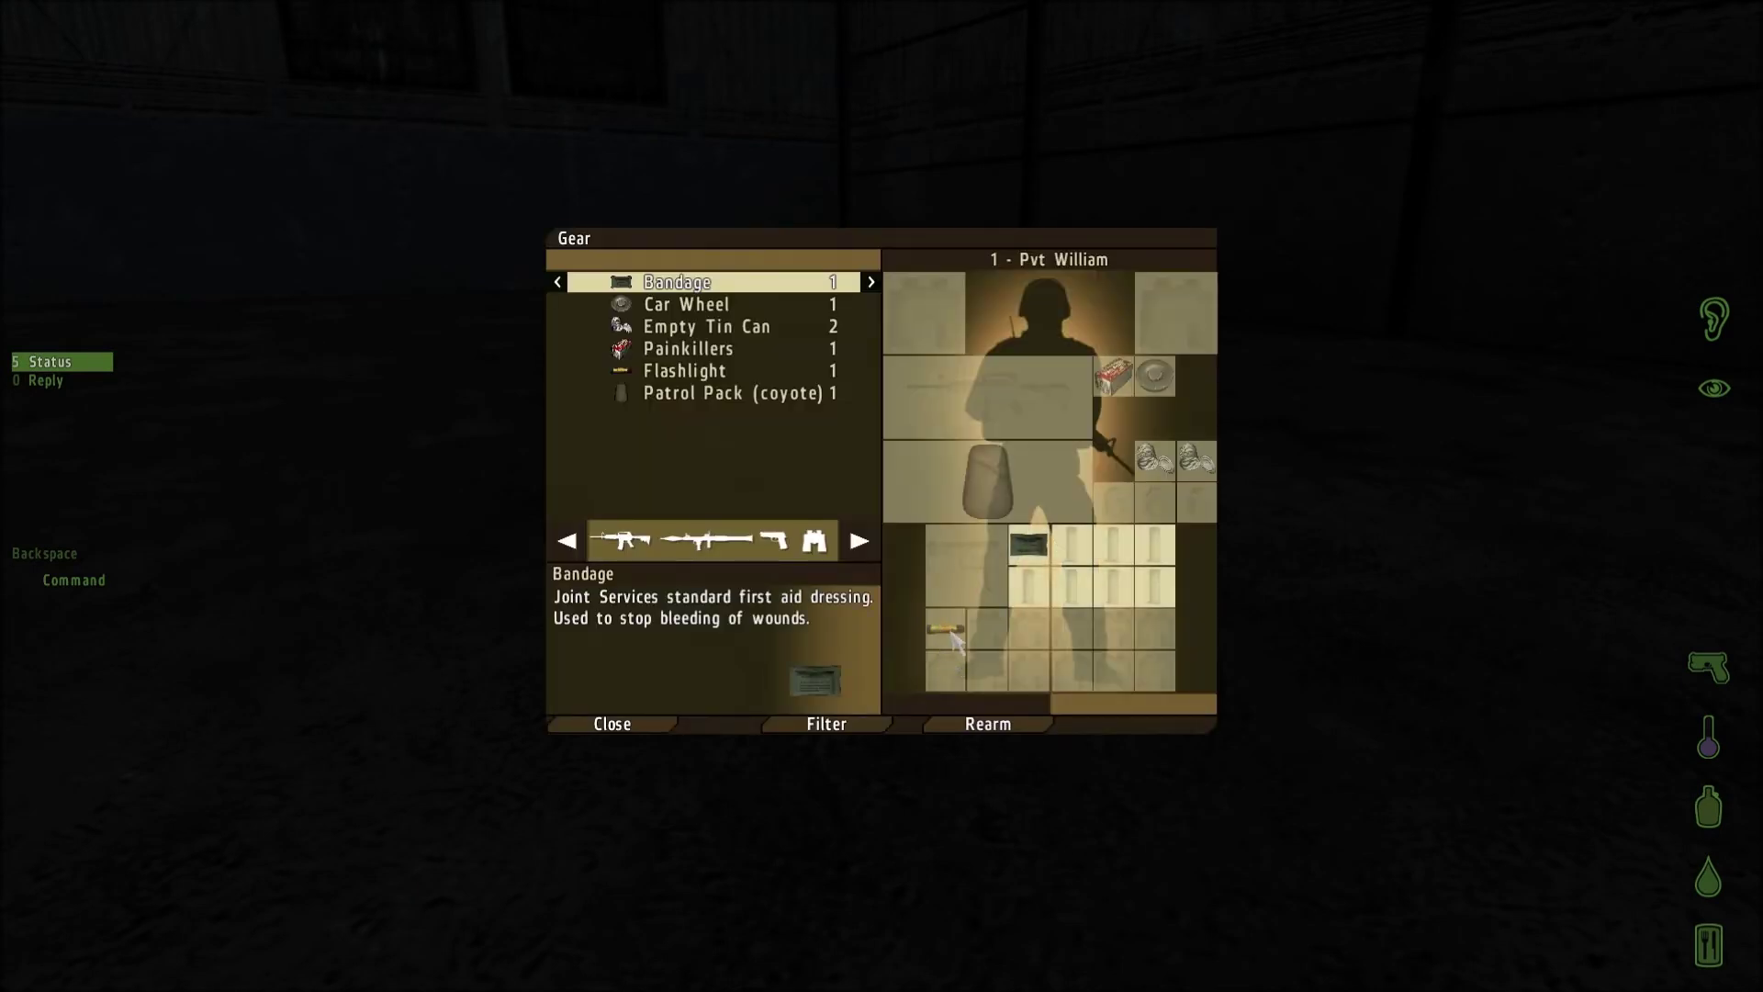
Take the flashlight off the toolbelt, then close and reopen the gear screen twice
{"action": "right_click", "coordinate": [954, 636]}
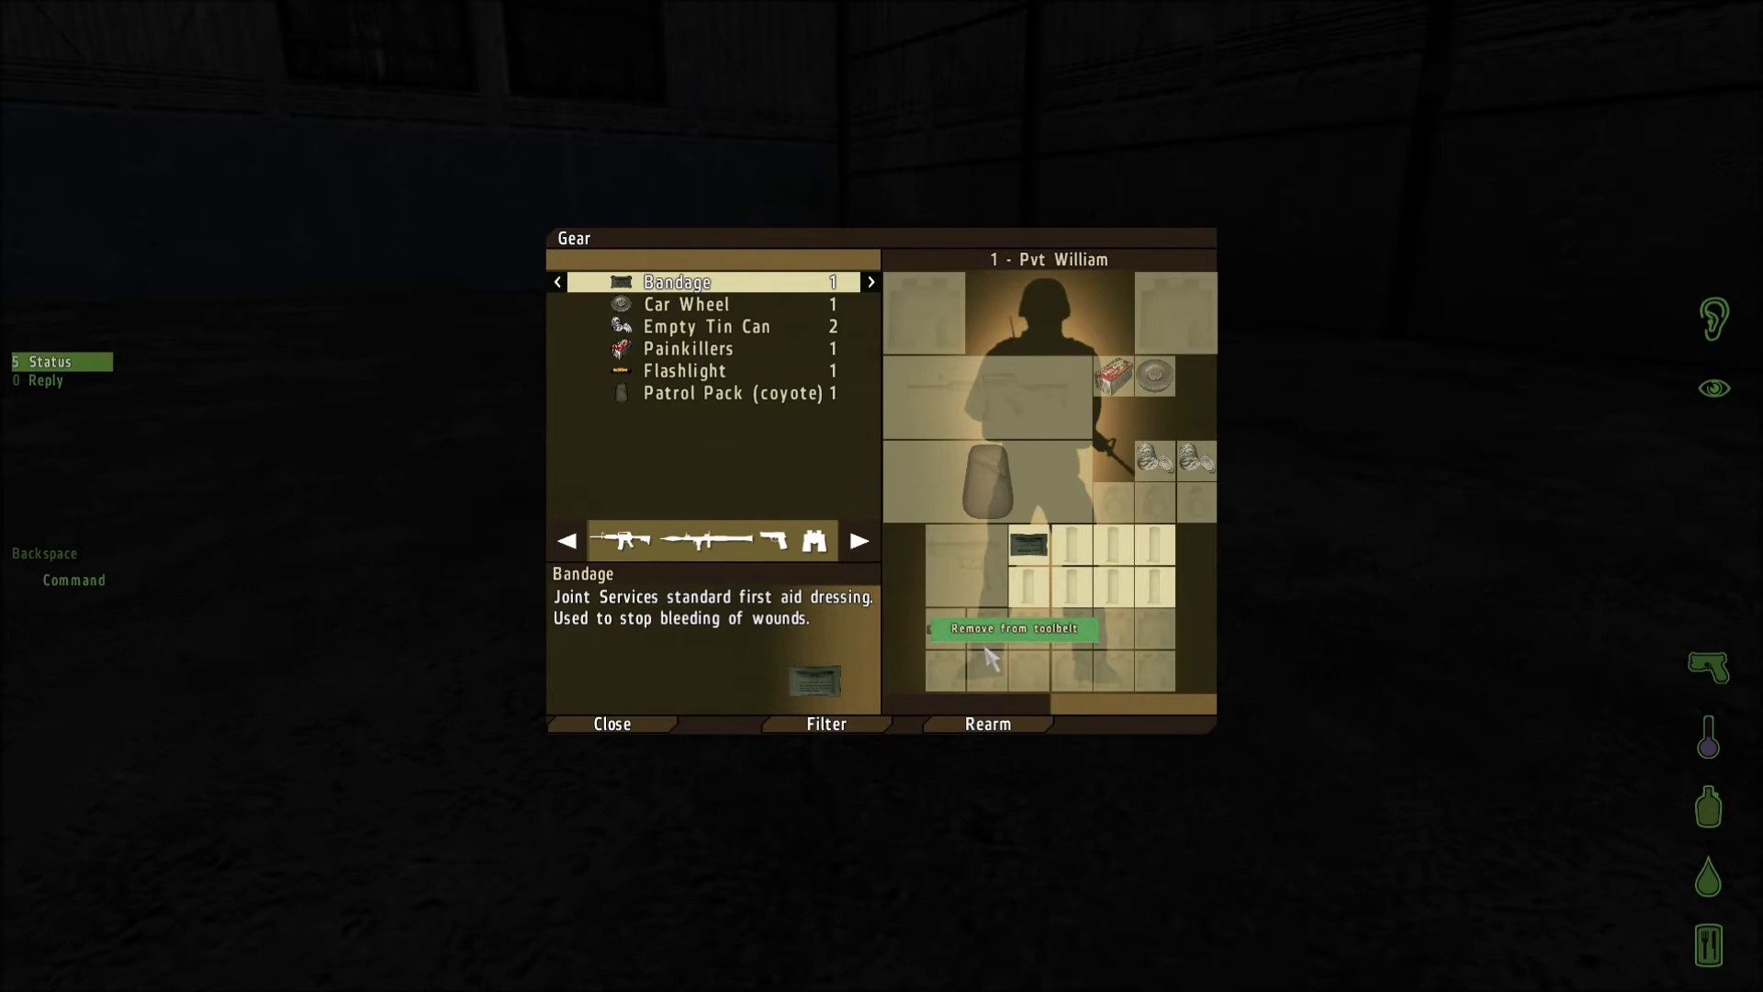
{"action": "left_click", "coordinate": [983, 632]}
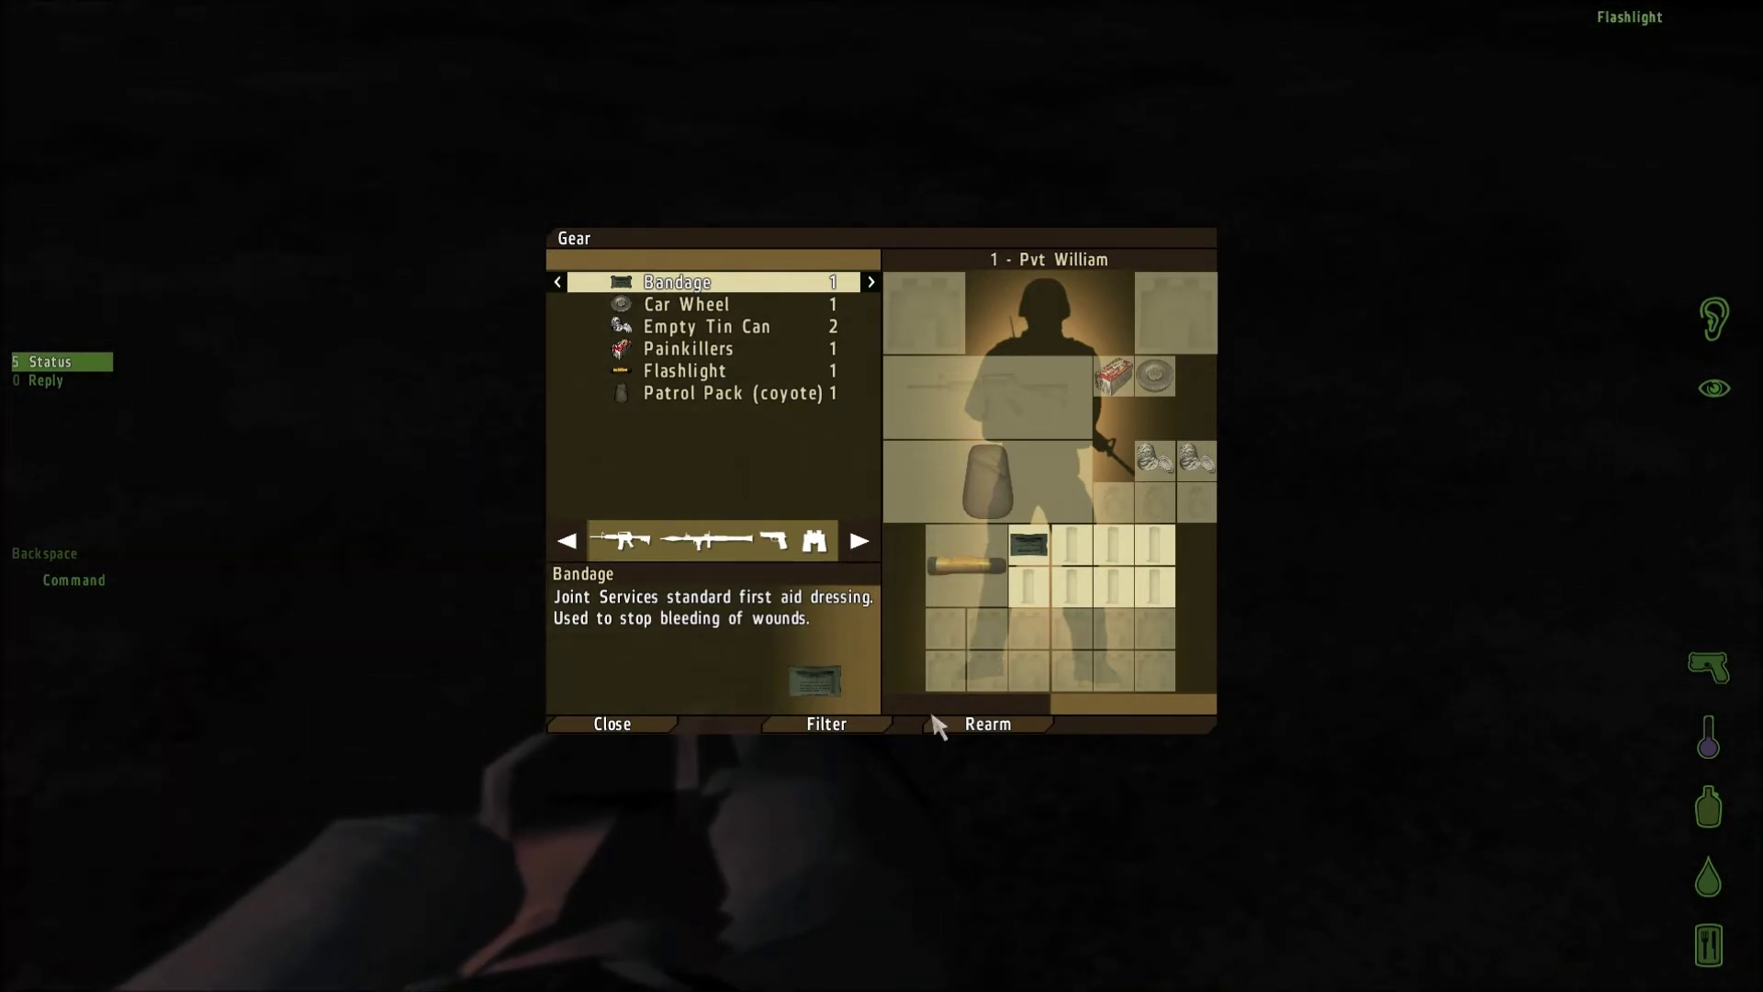
{"action": "key", "text": "g"}
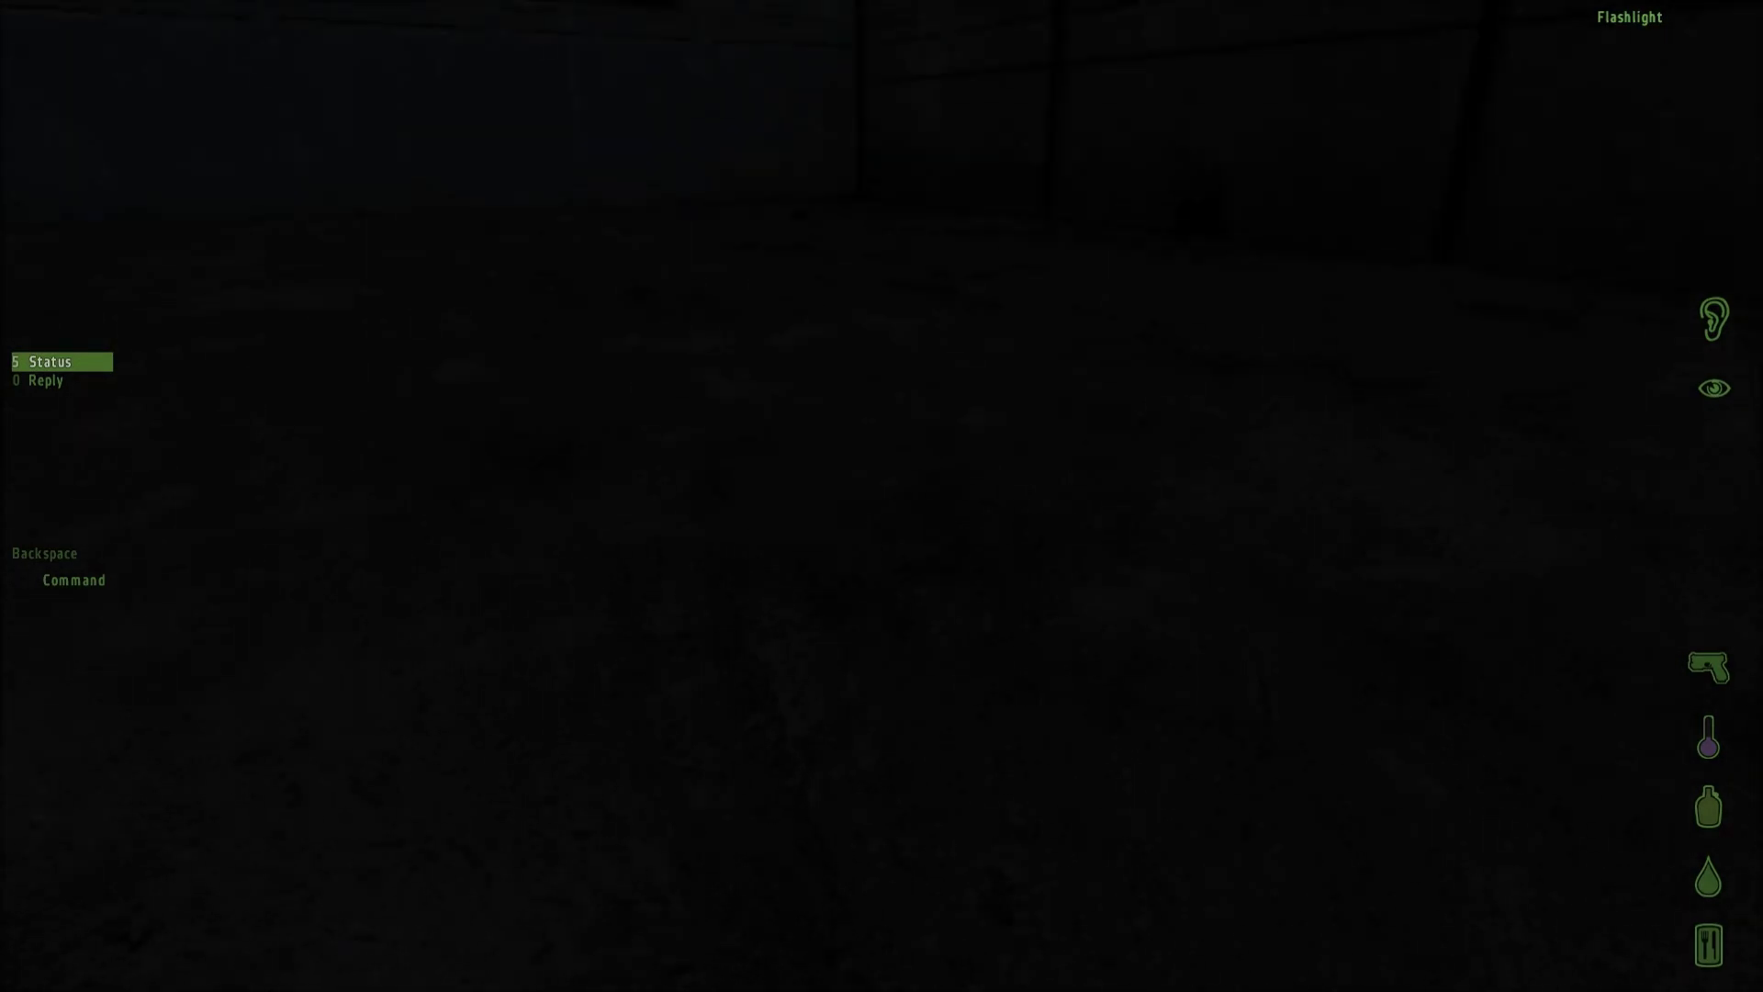
{"action": "key", "text": "g"}
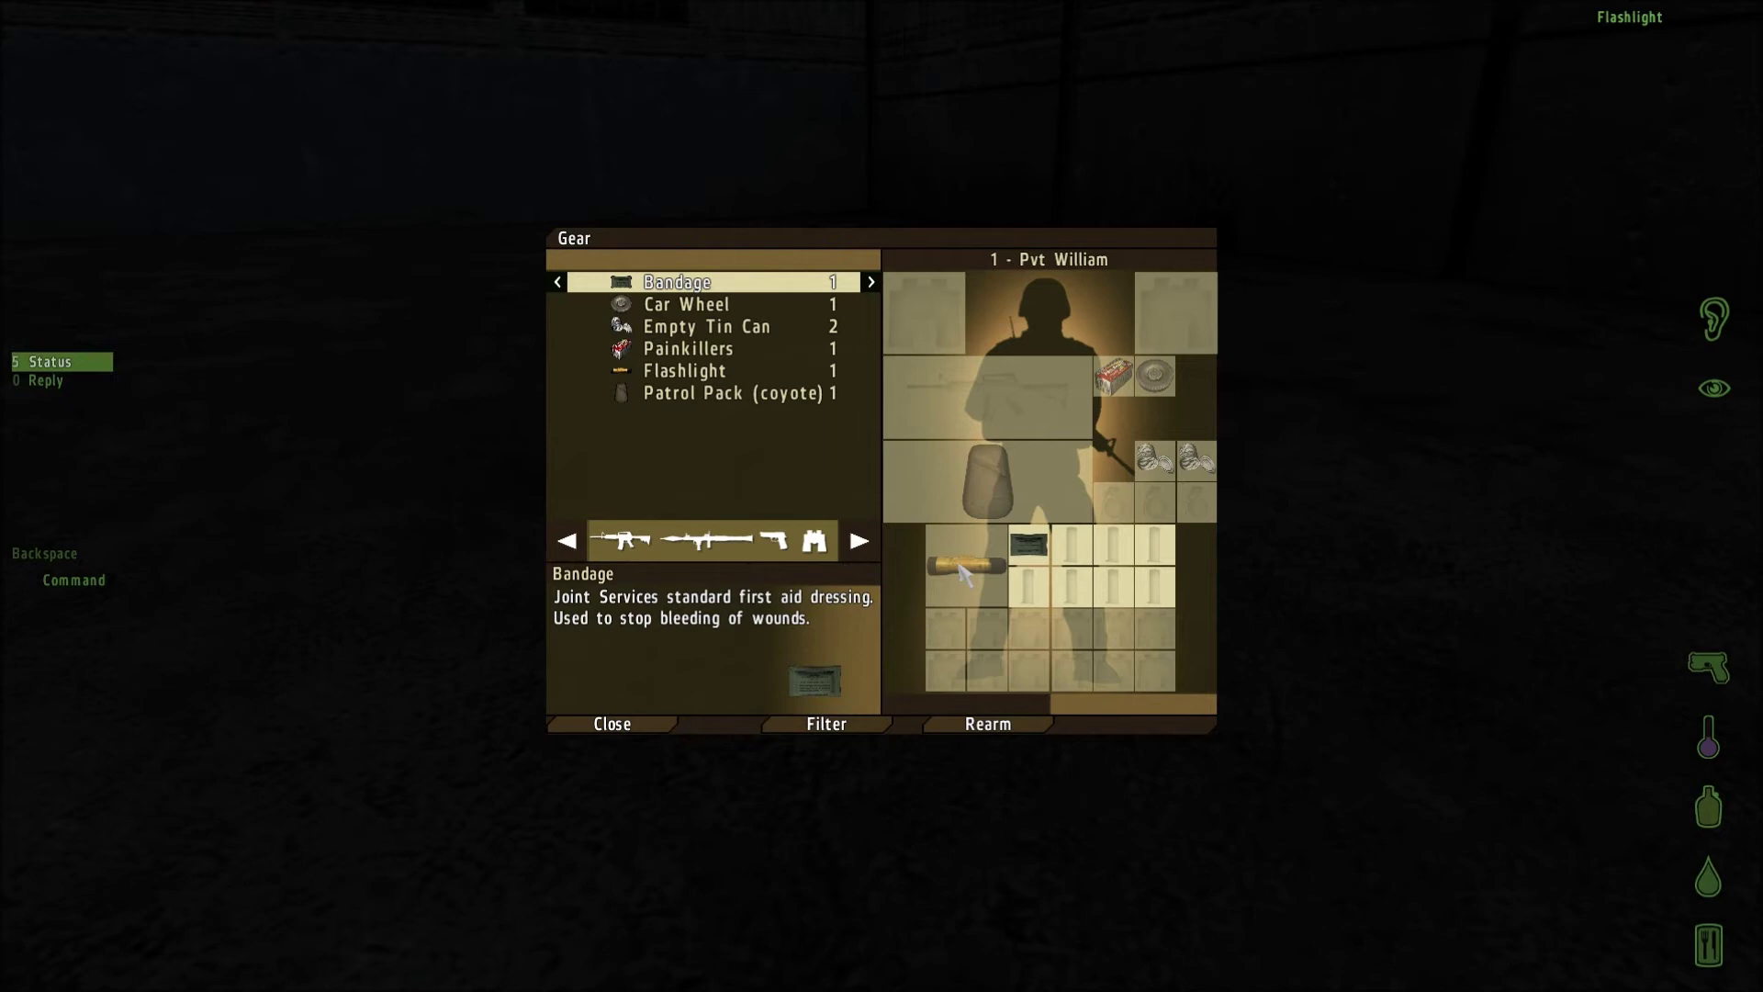
{"action": "key", "text": "g"}
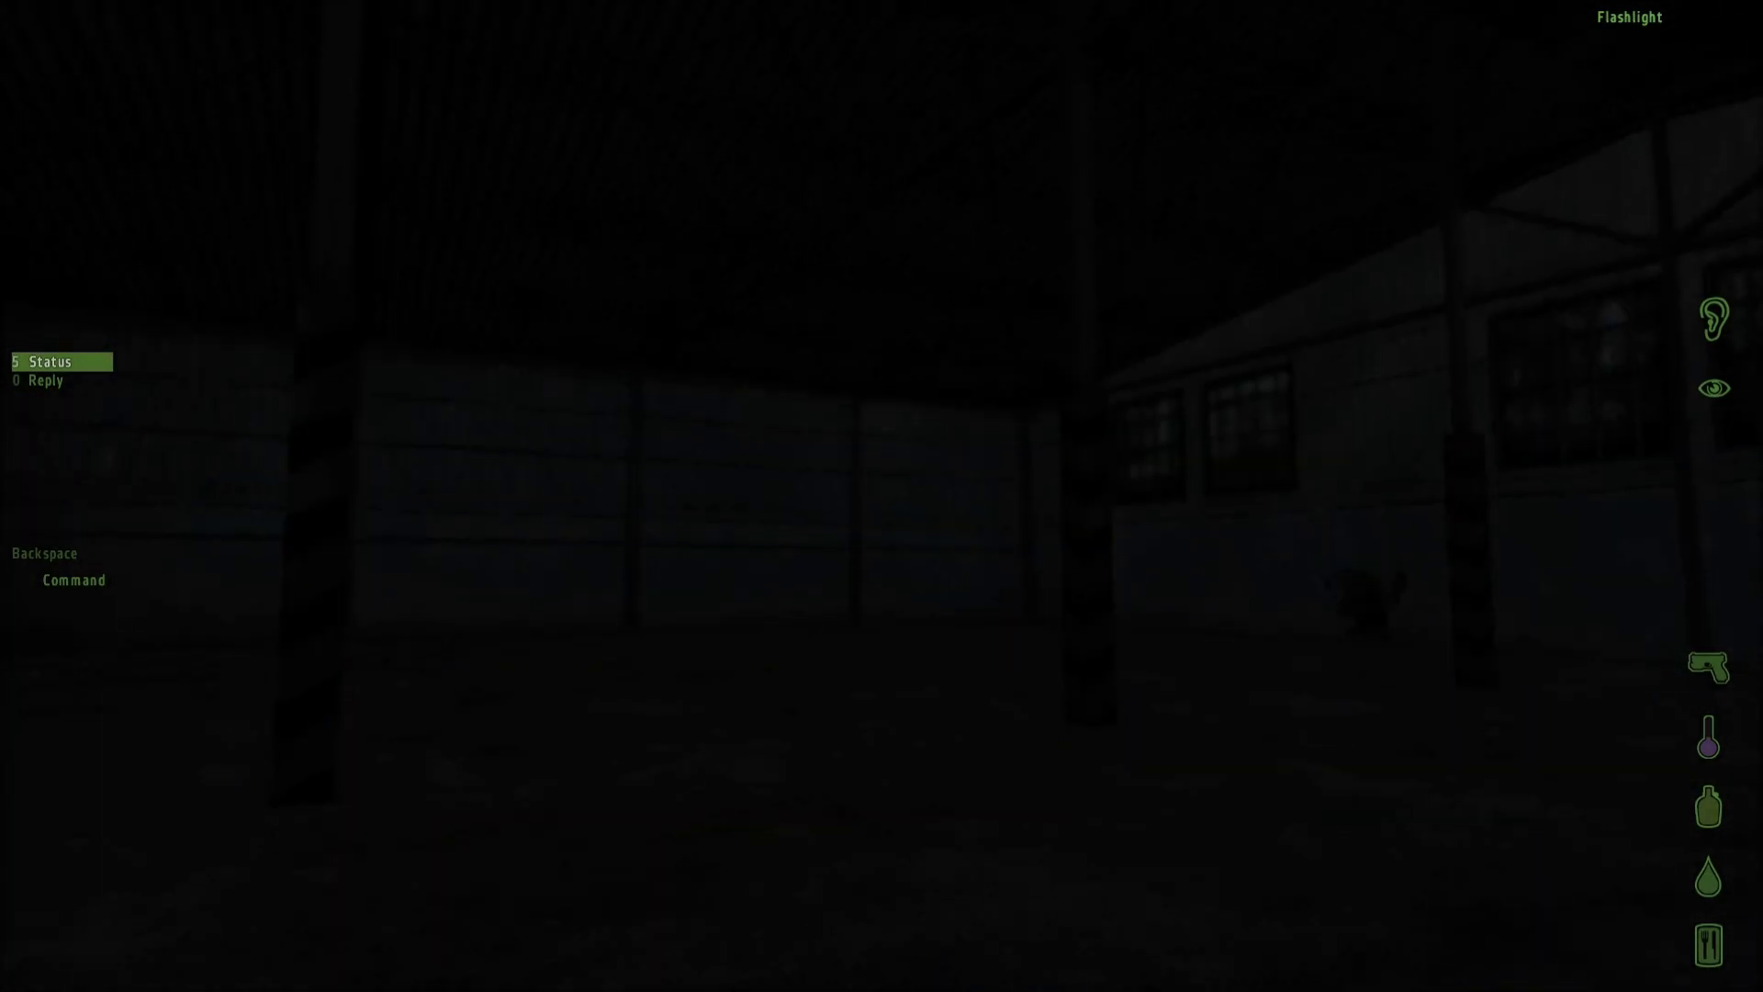
{"action": "key", "text": "g"}
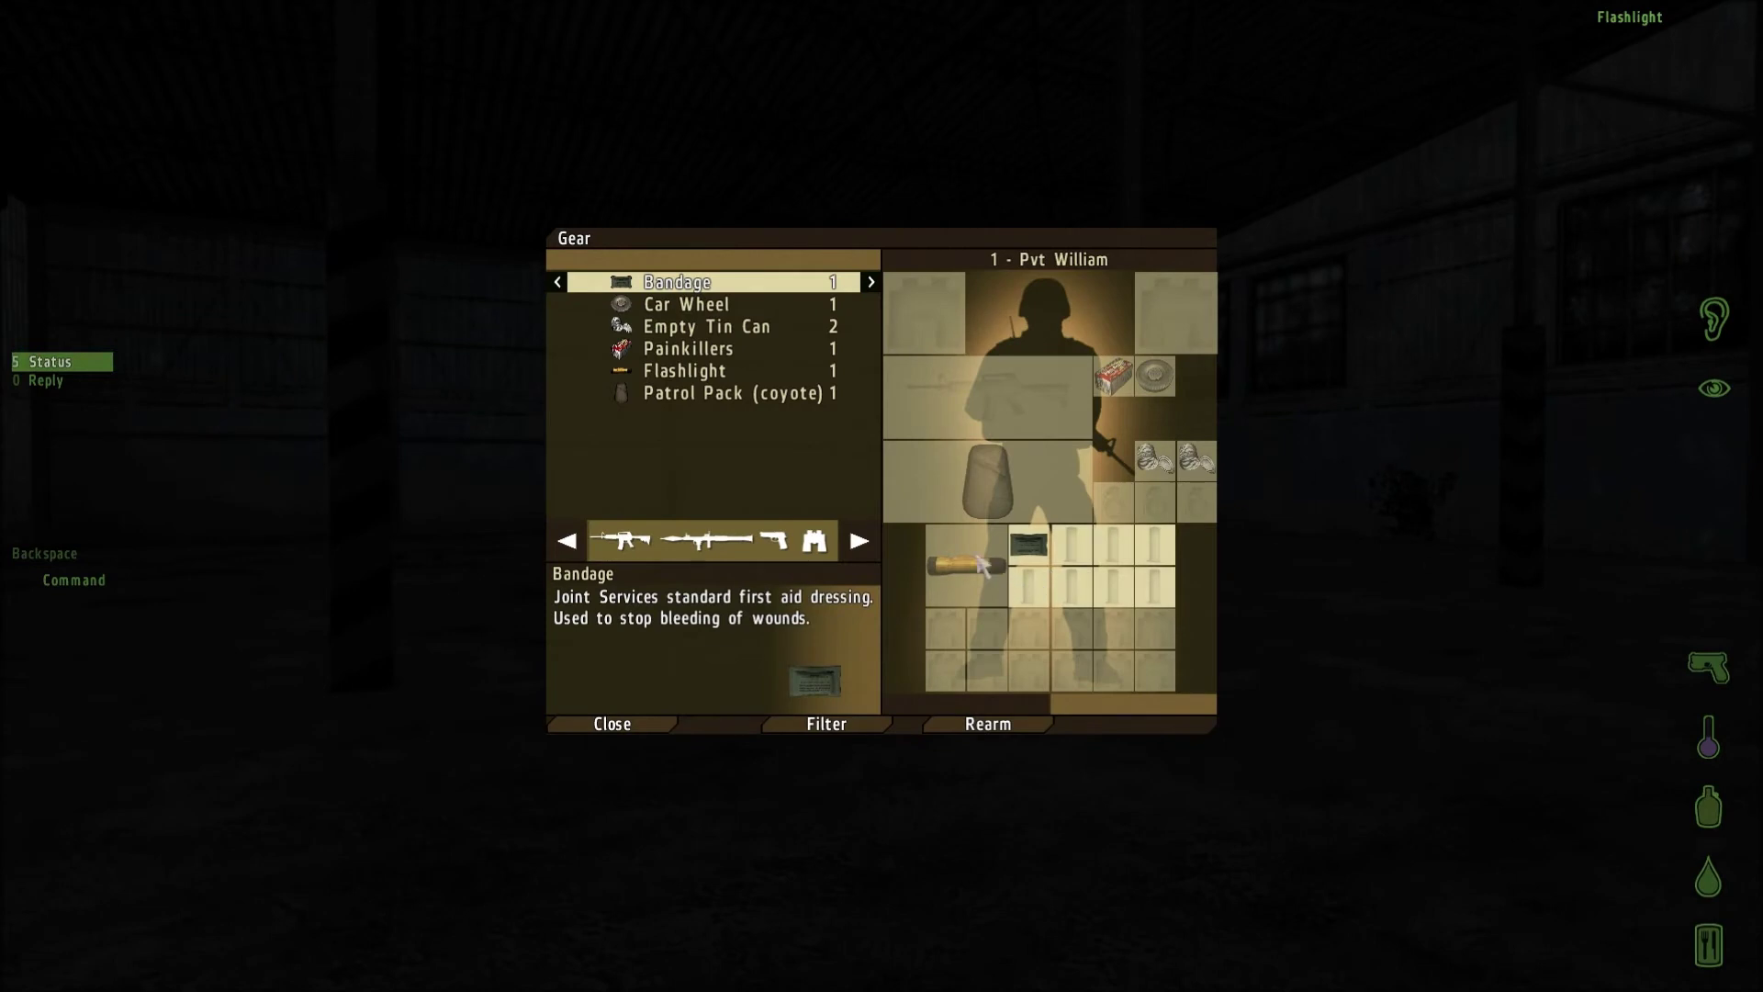
Bring up the stored flashlight's actions and glance at the task overview
{"action": "right_click", "coordinate": [984, 568]}
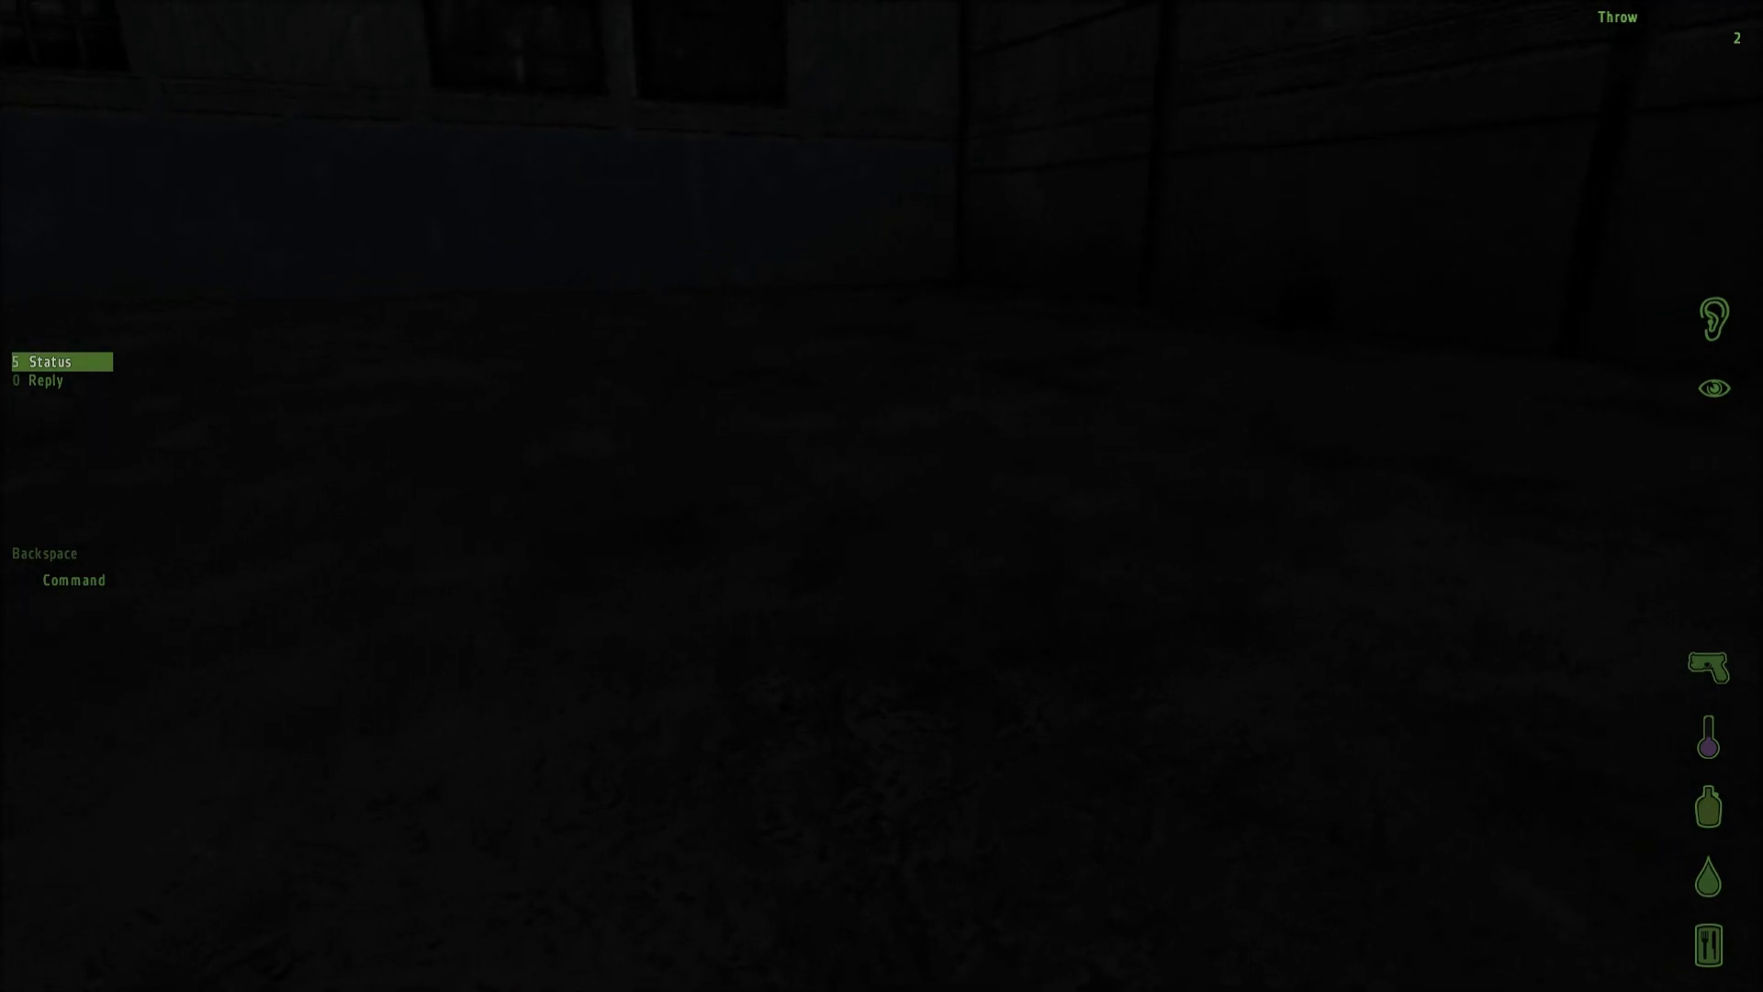
{"action": "key", "text": "m"}
{"action": "key", "text": "Escape"}
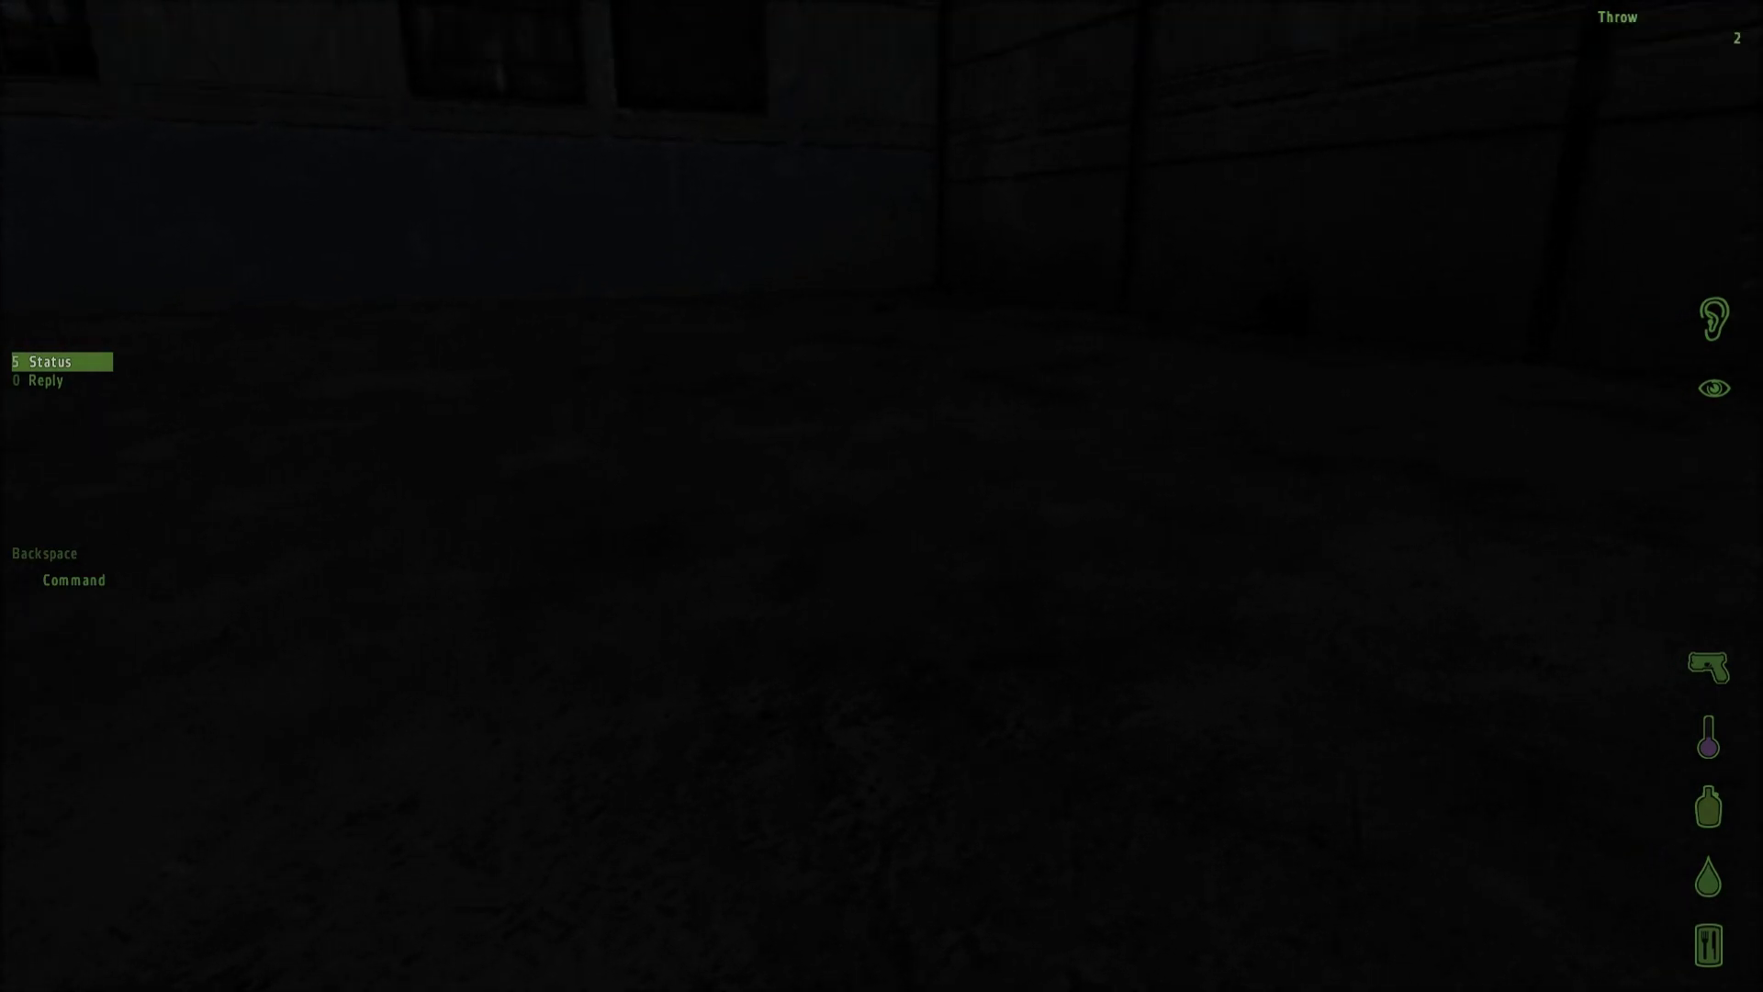
{"action": "key", "text": "m"}
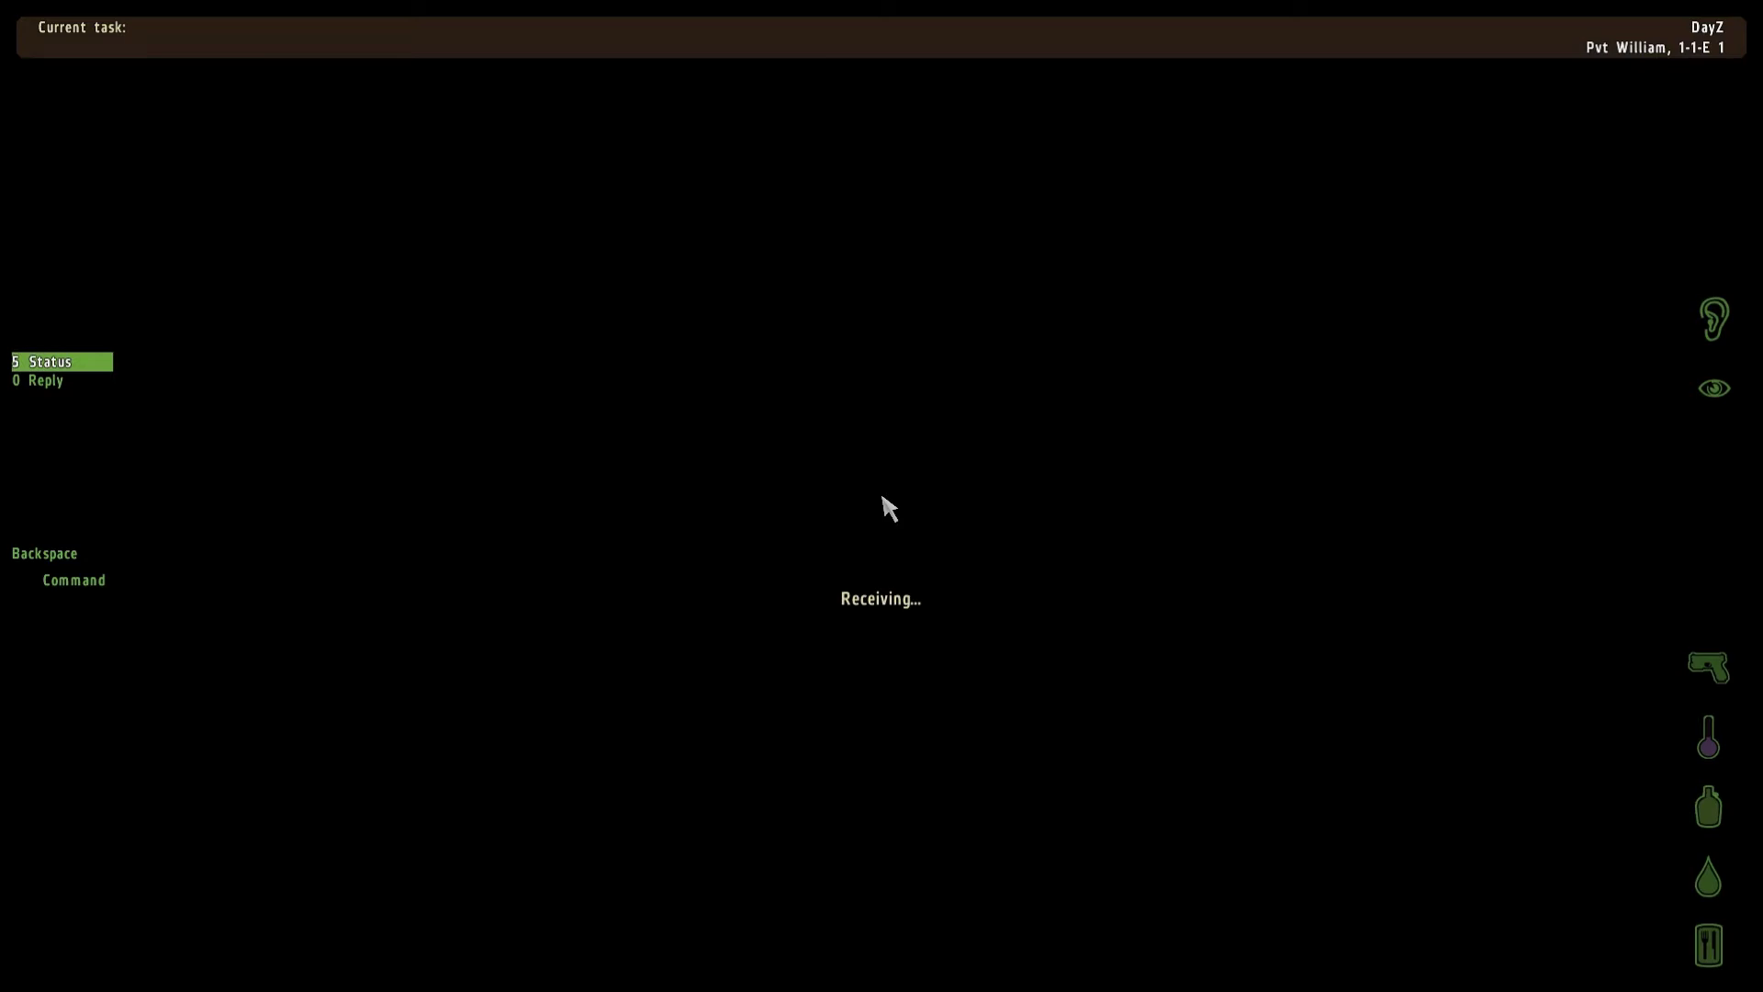
Dismiss the open menus and switch the flashlight beam on
{"action": "key", "text": "Escape"}
{"action": "key", "text": "BackSpace"}
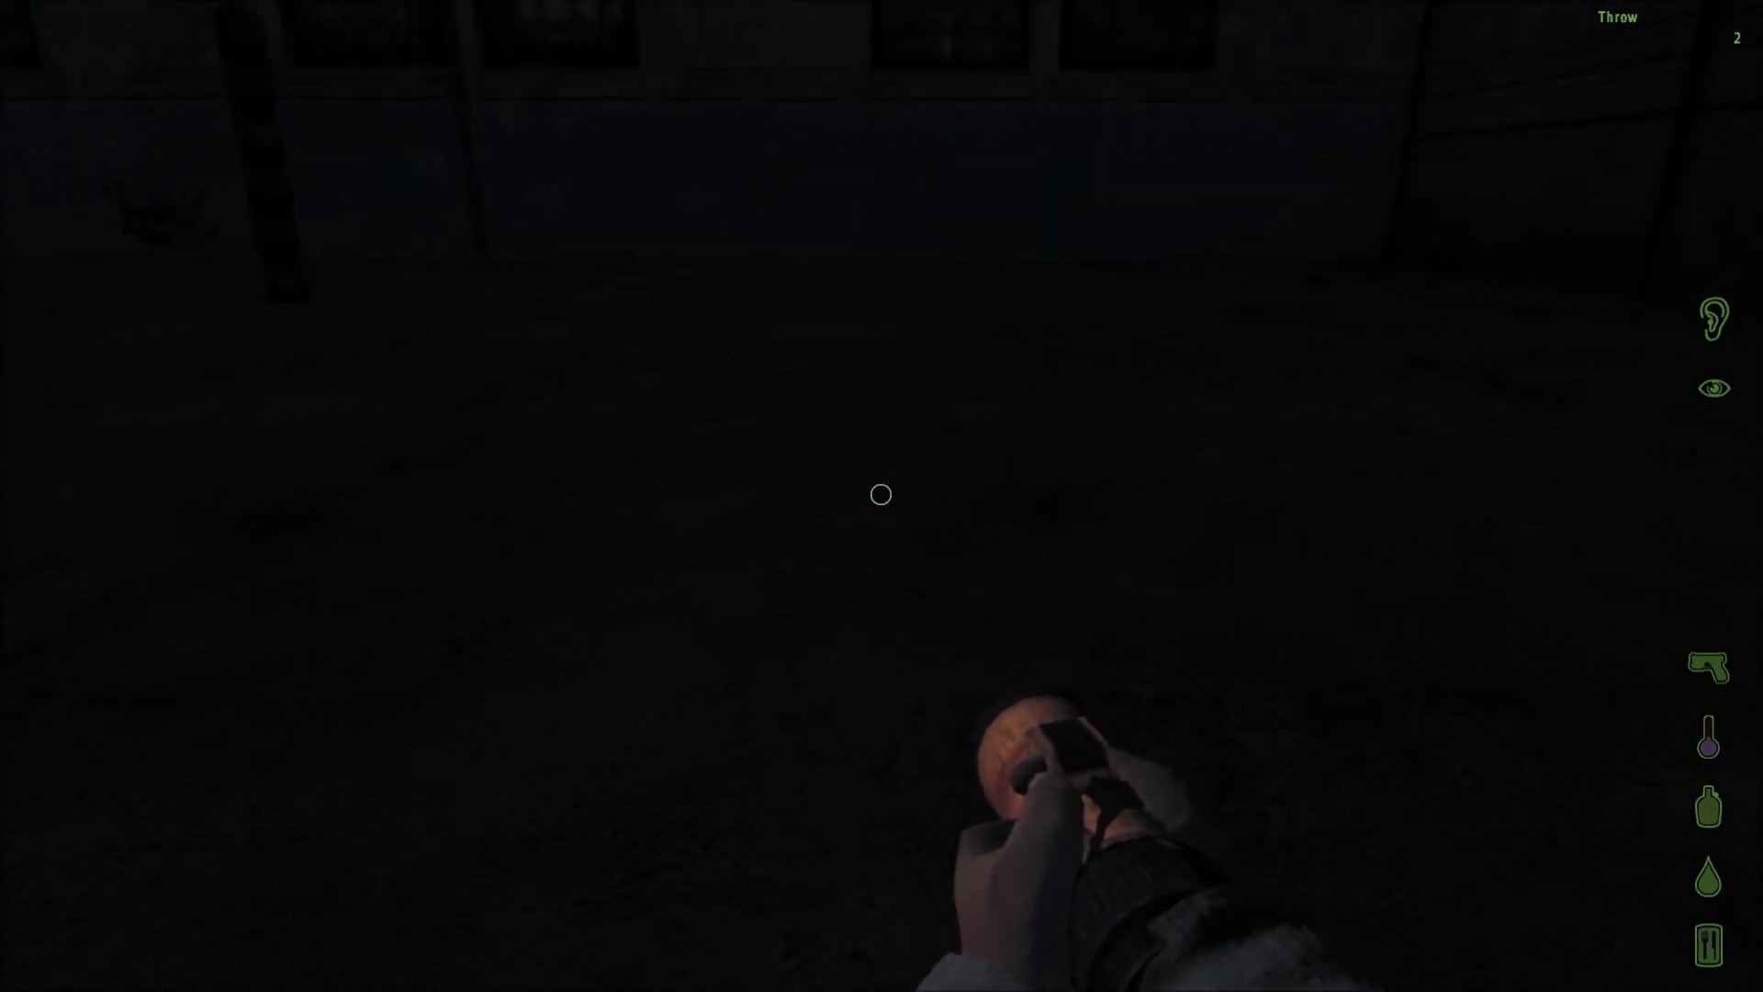
{"action": "key", "text": "l"}
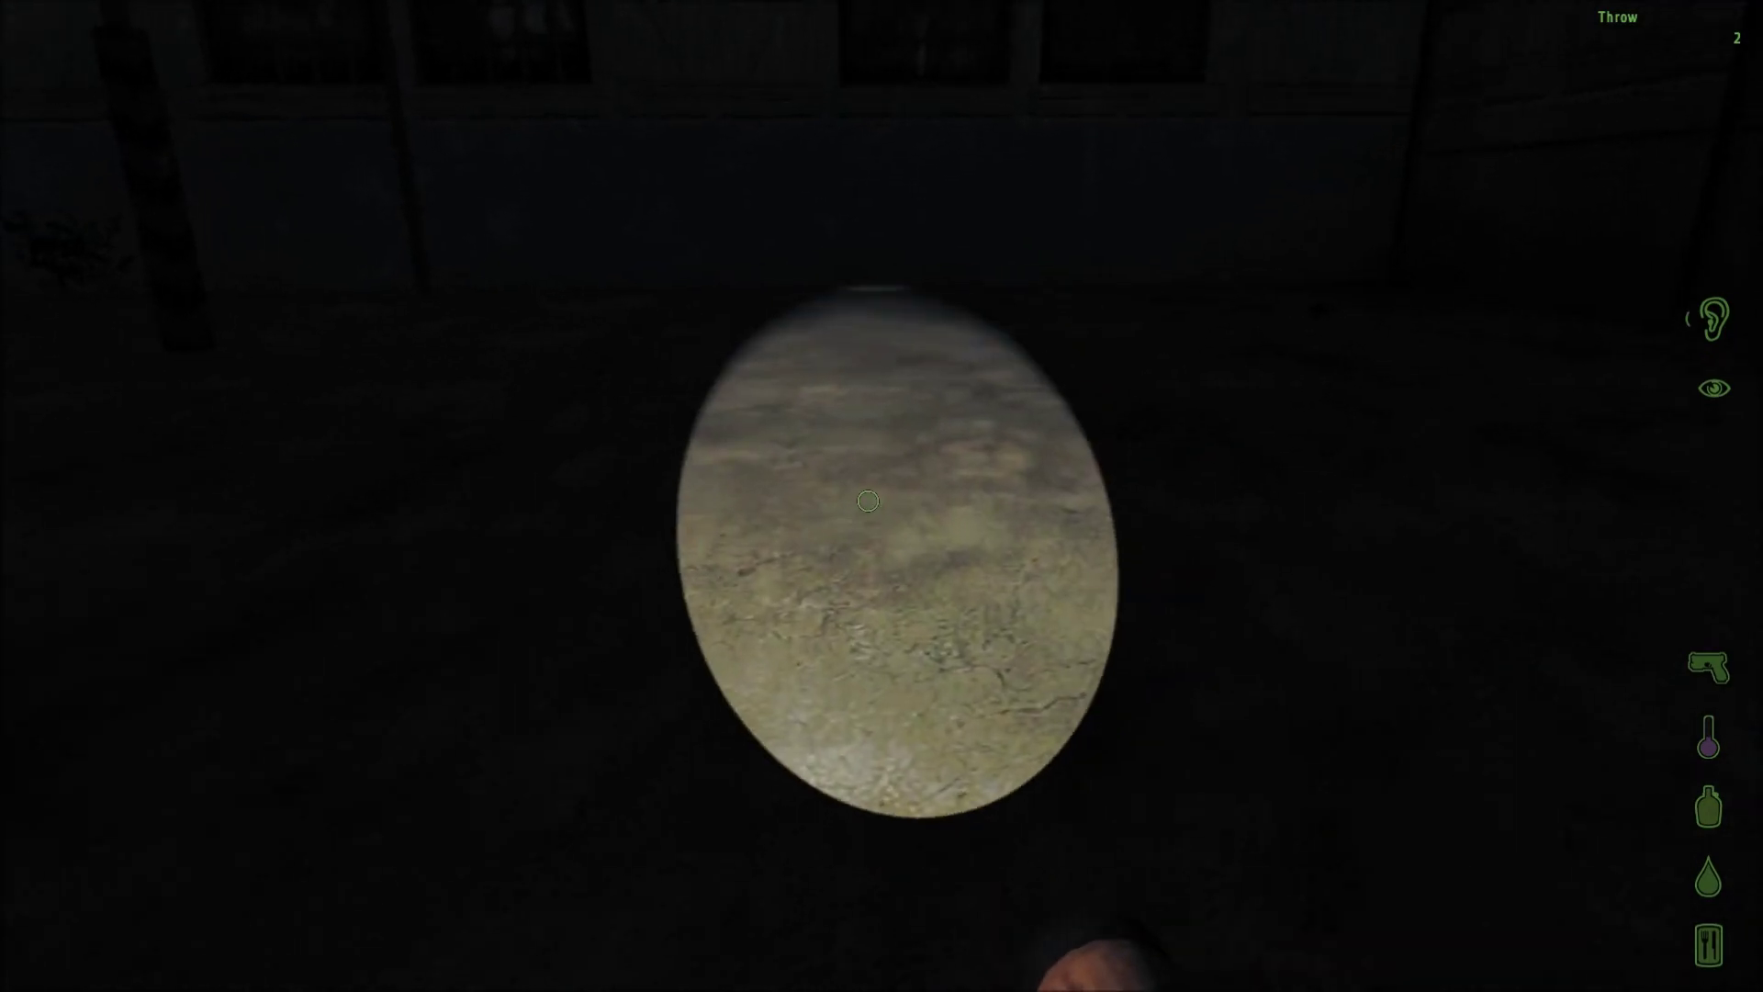
Walk up to the toilet paper roll and open gear to list it nearby
{"action": "key", "text": "w"}
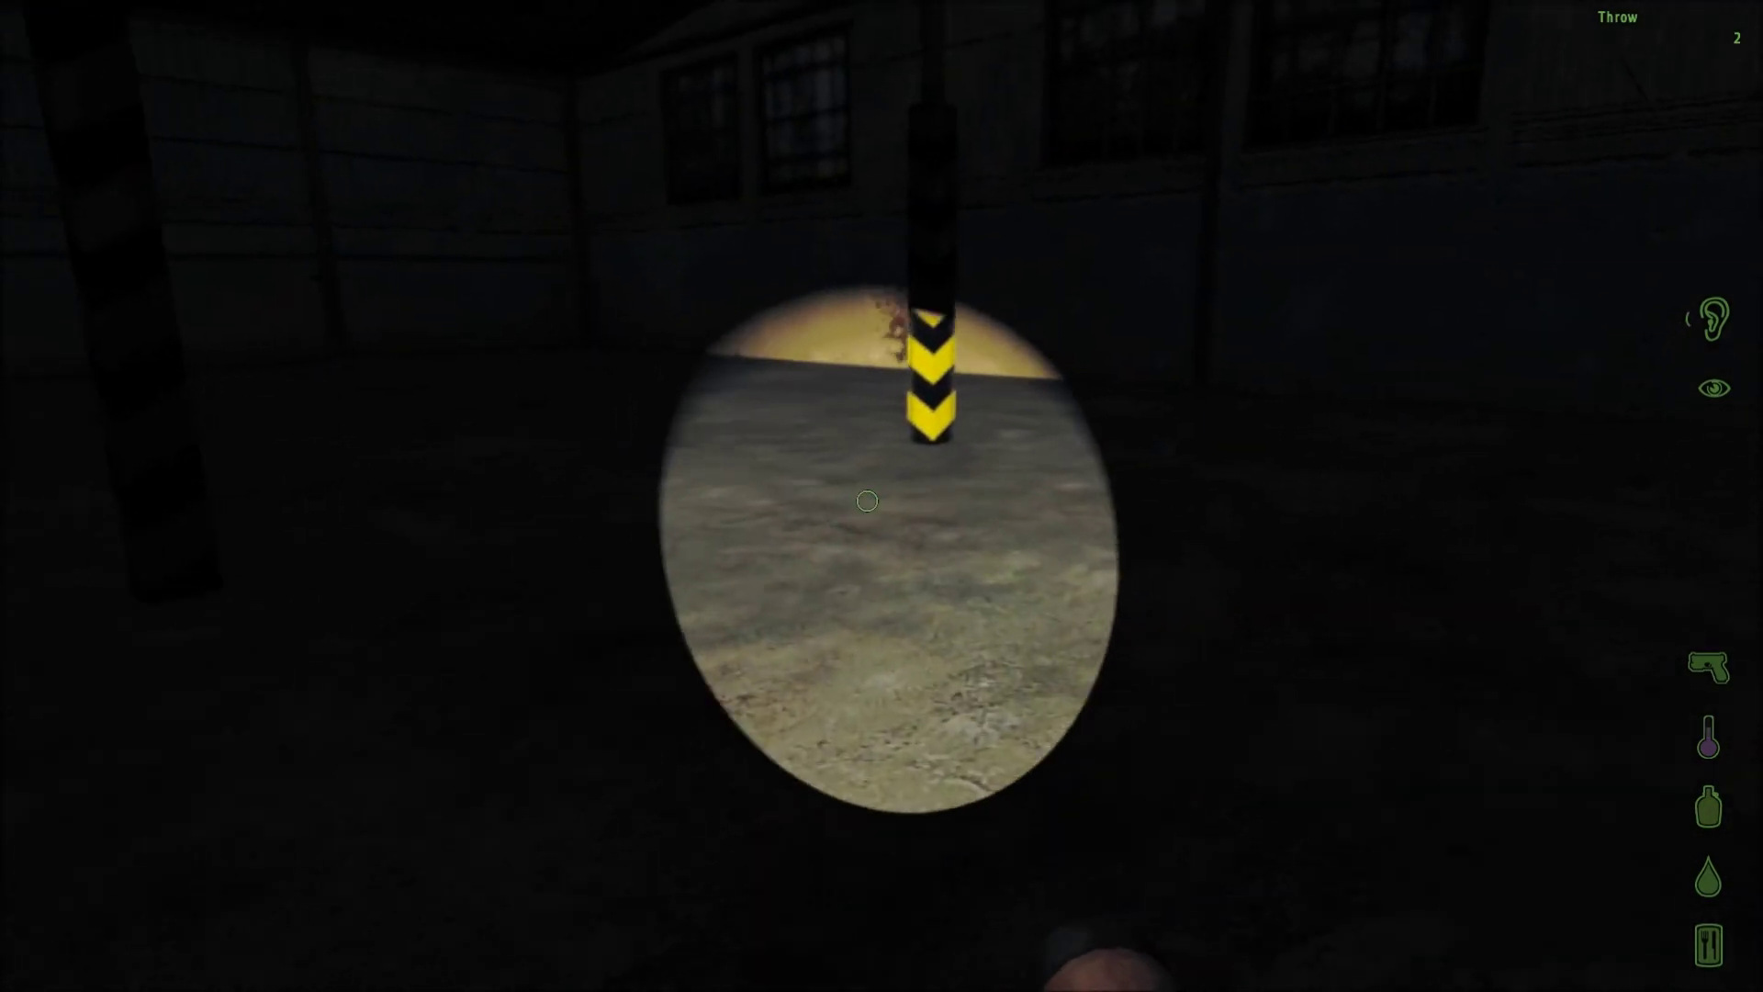
{"action": "key", "text": "w"}
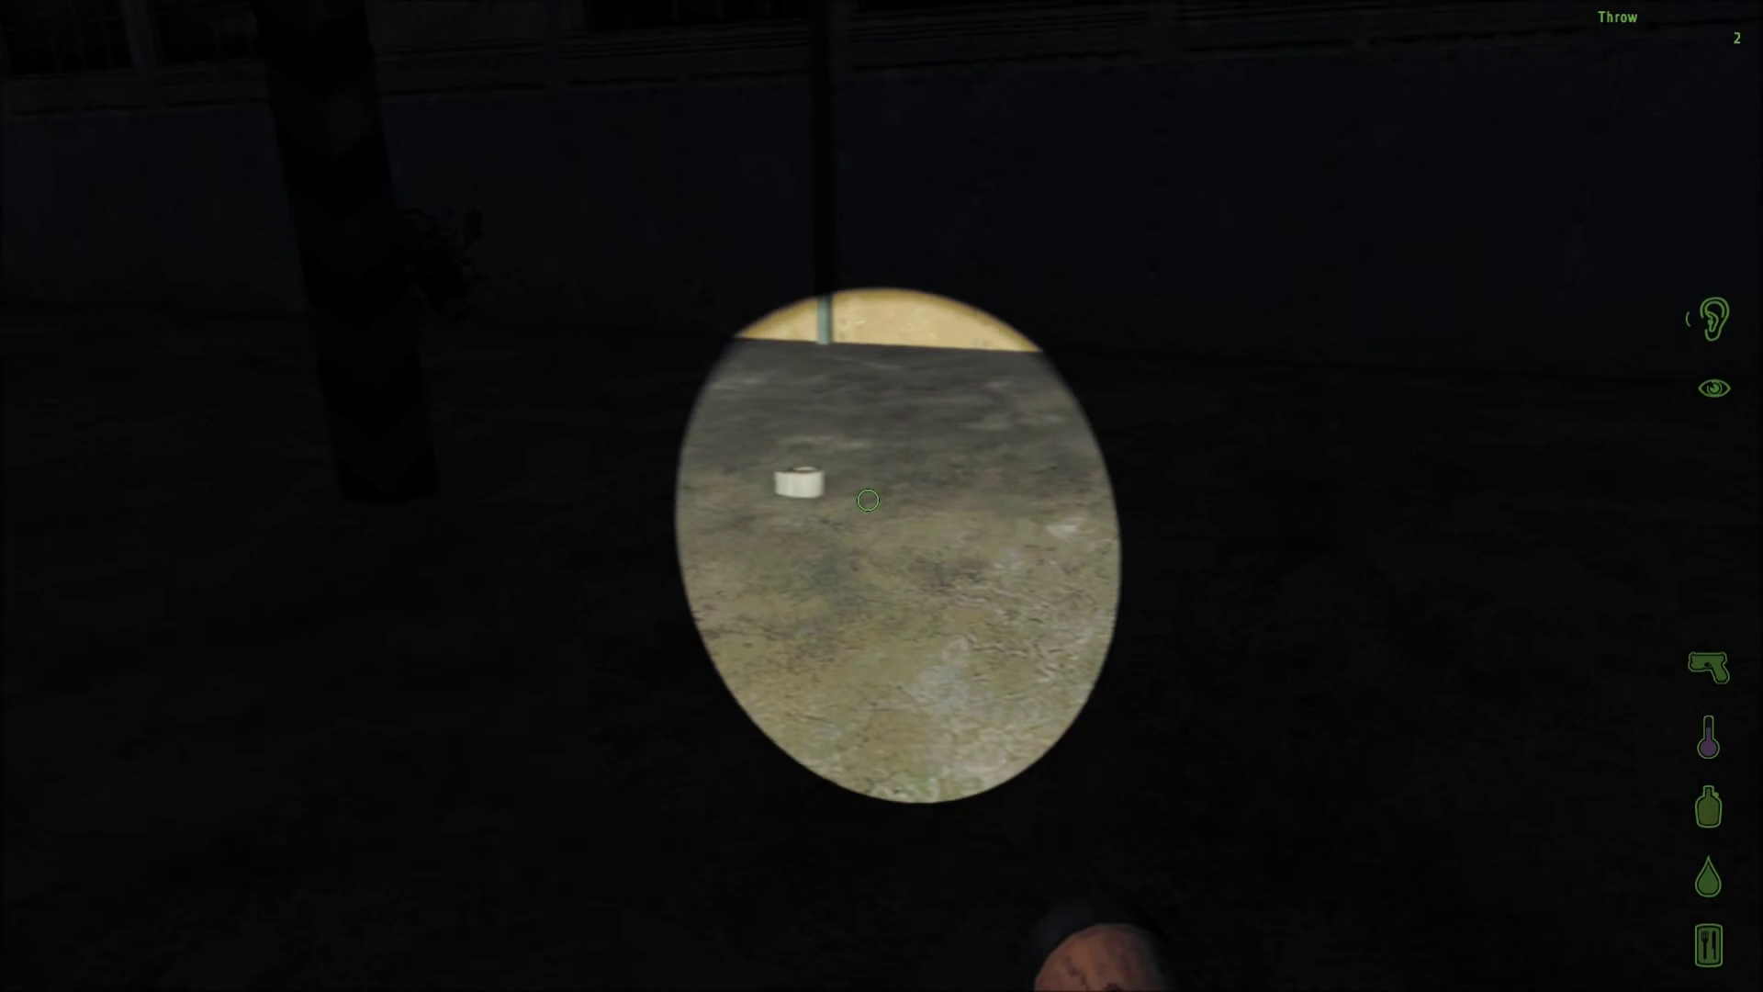
{"action": "key", "text": "w"}
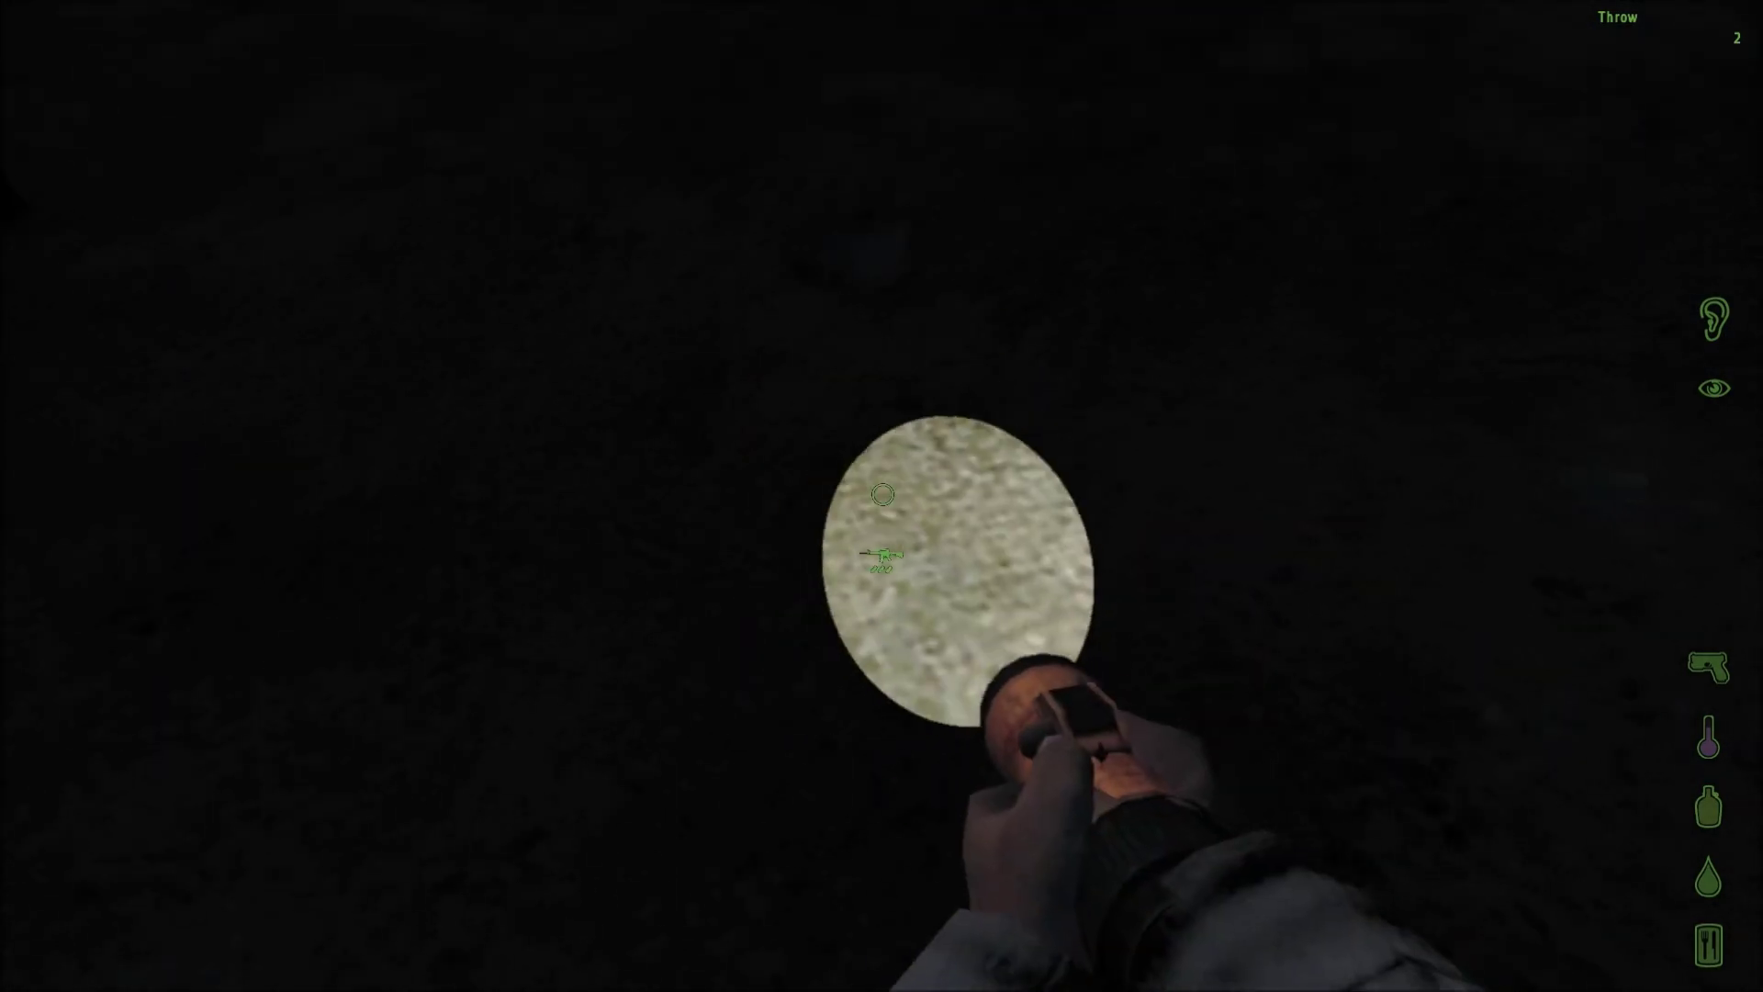
{"action": "key", "text": "w"}
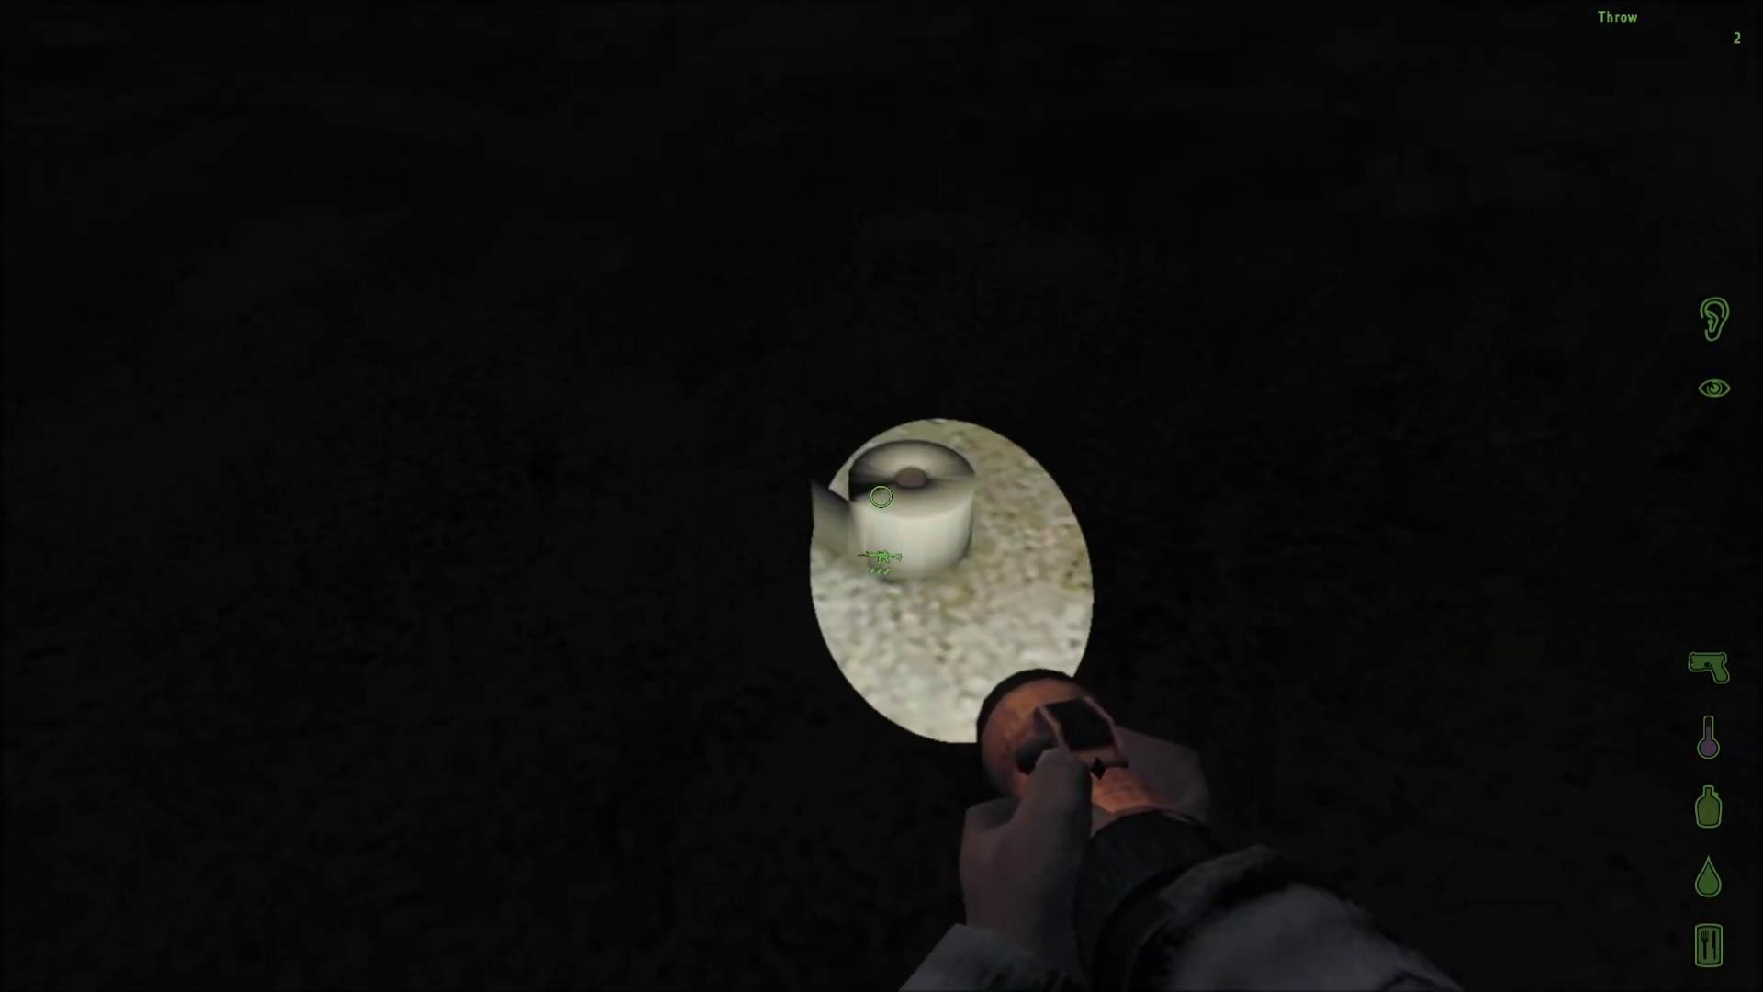
{"action": "key", "text": "g"}
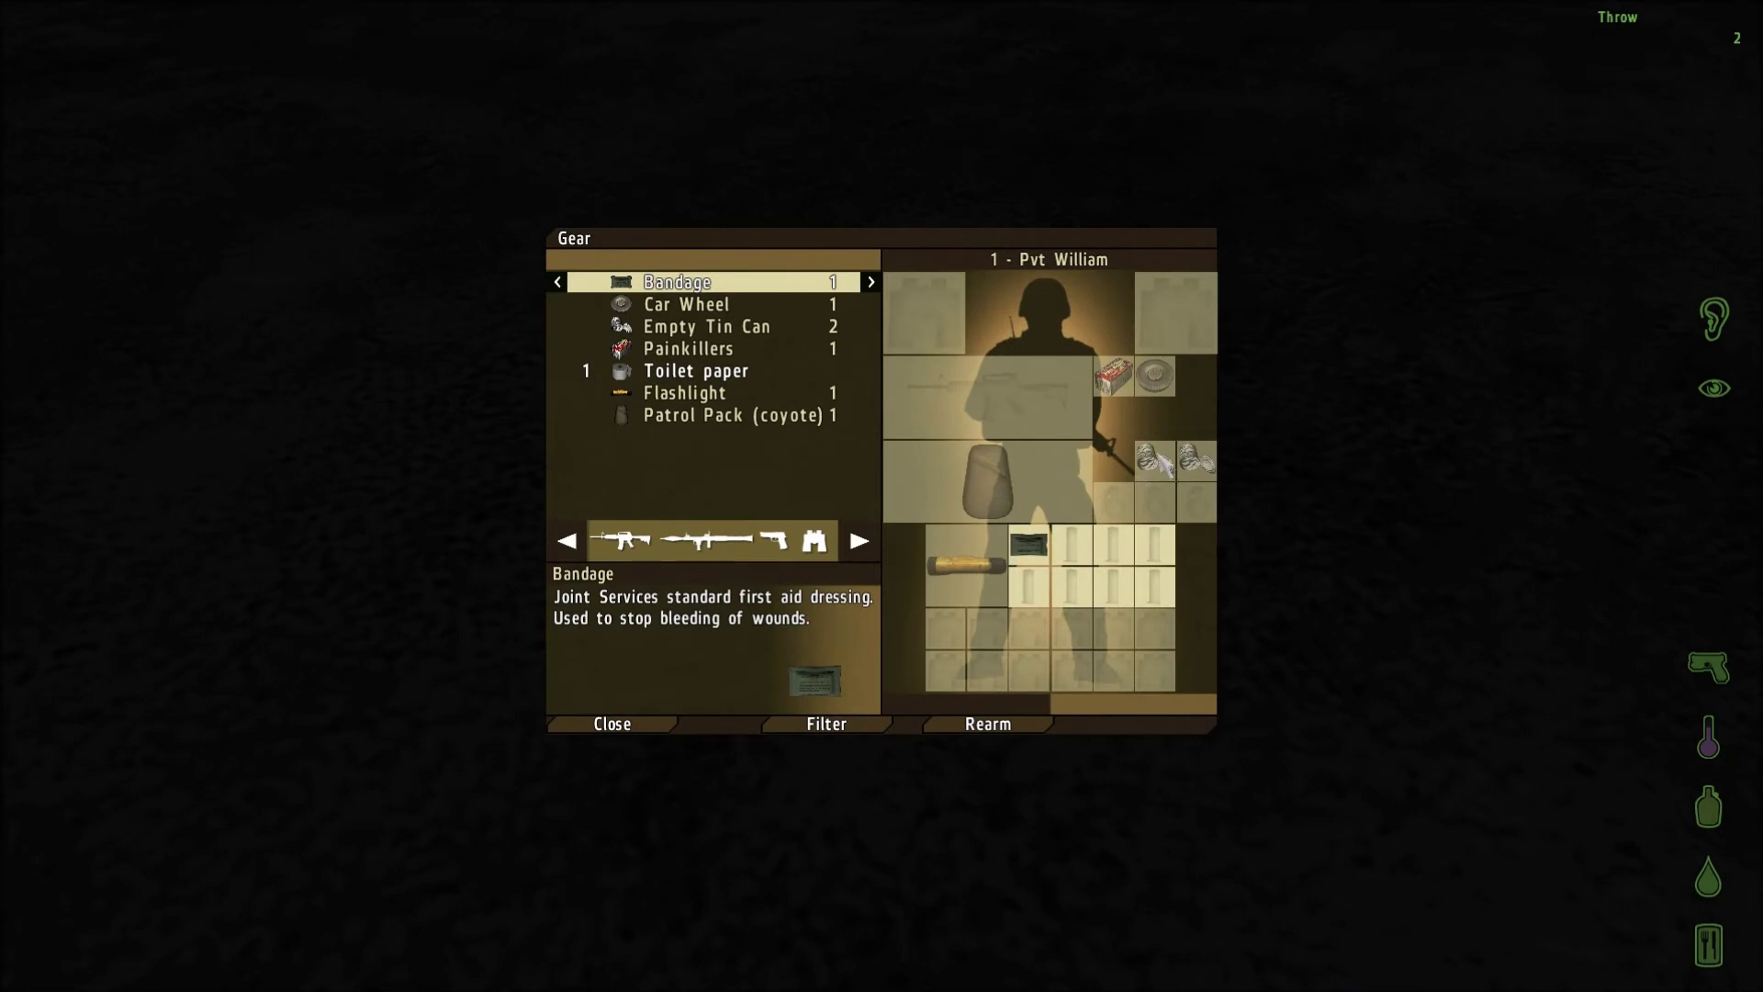
{"action": "left_click", "coordinate": [1168, 470]}
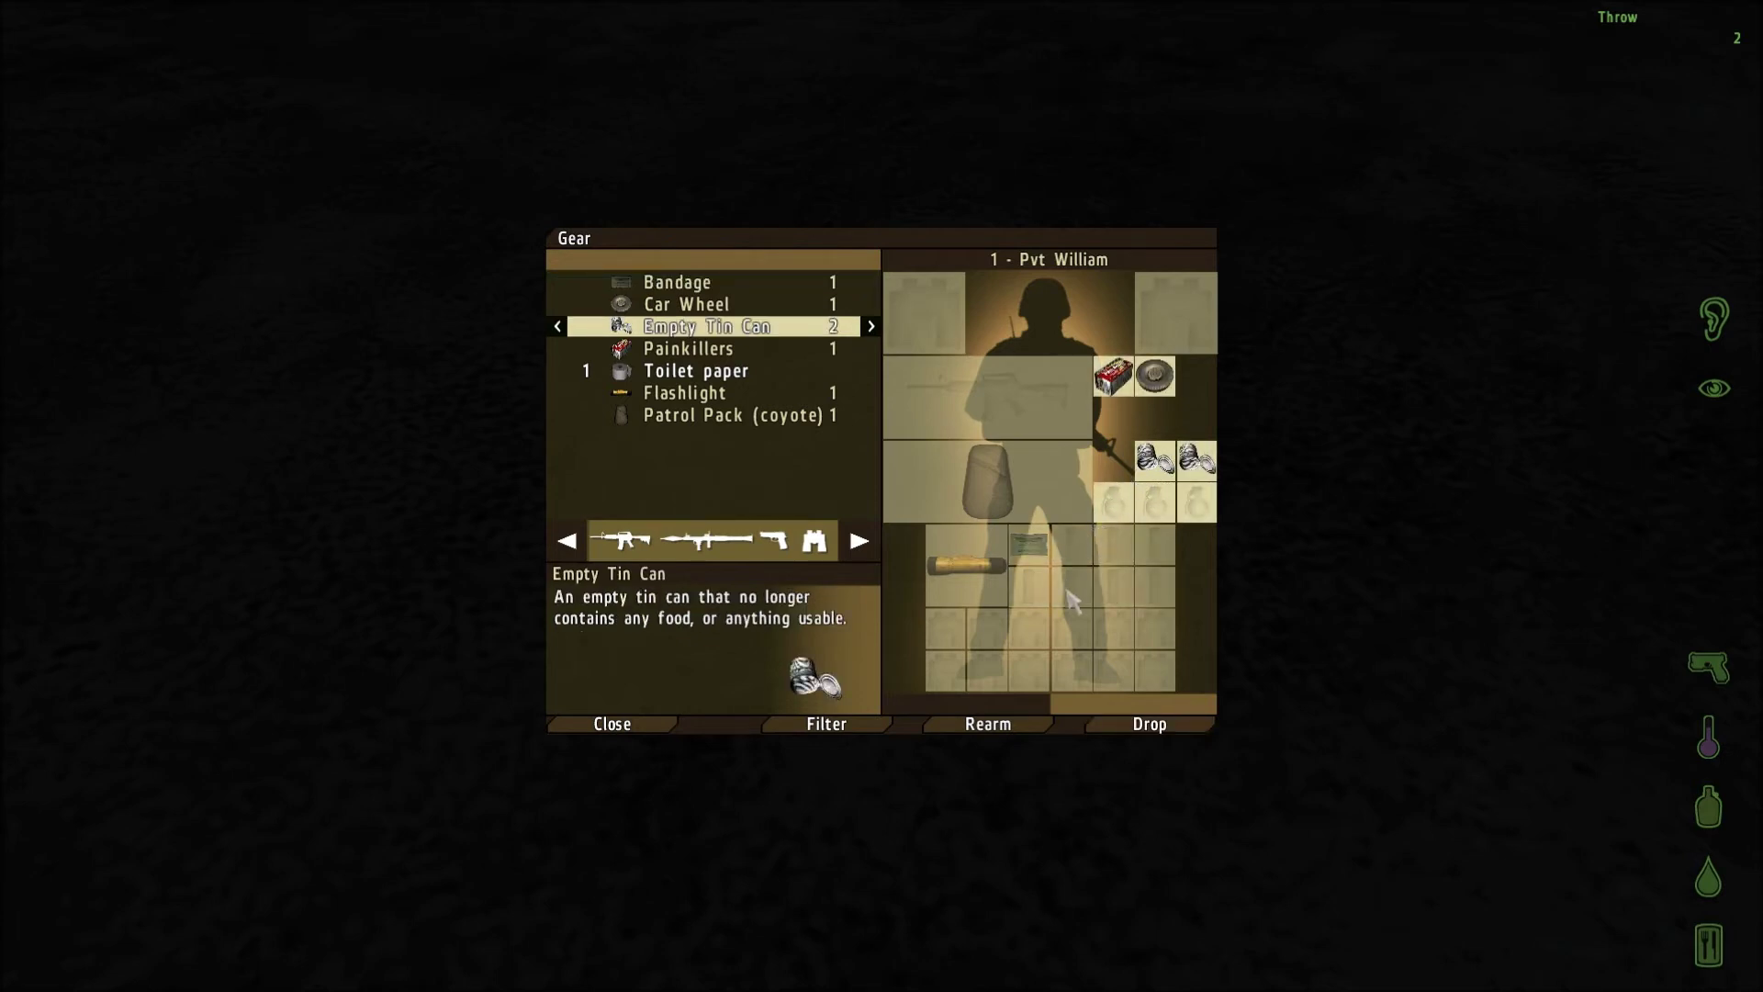
{"action": "left_click", "coordinate": [1146, 730]}
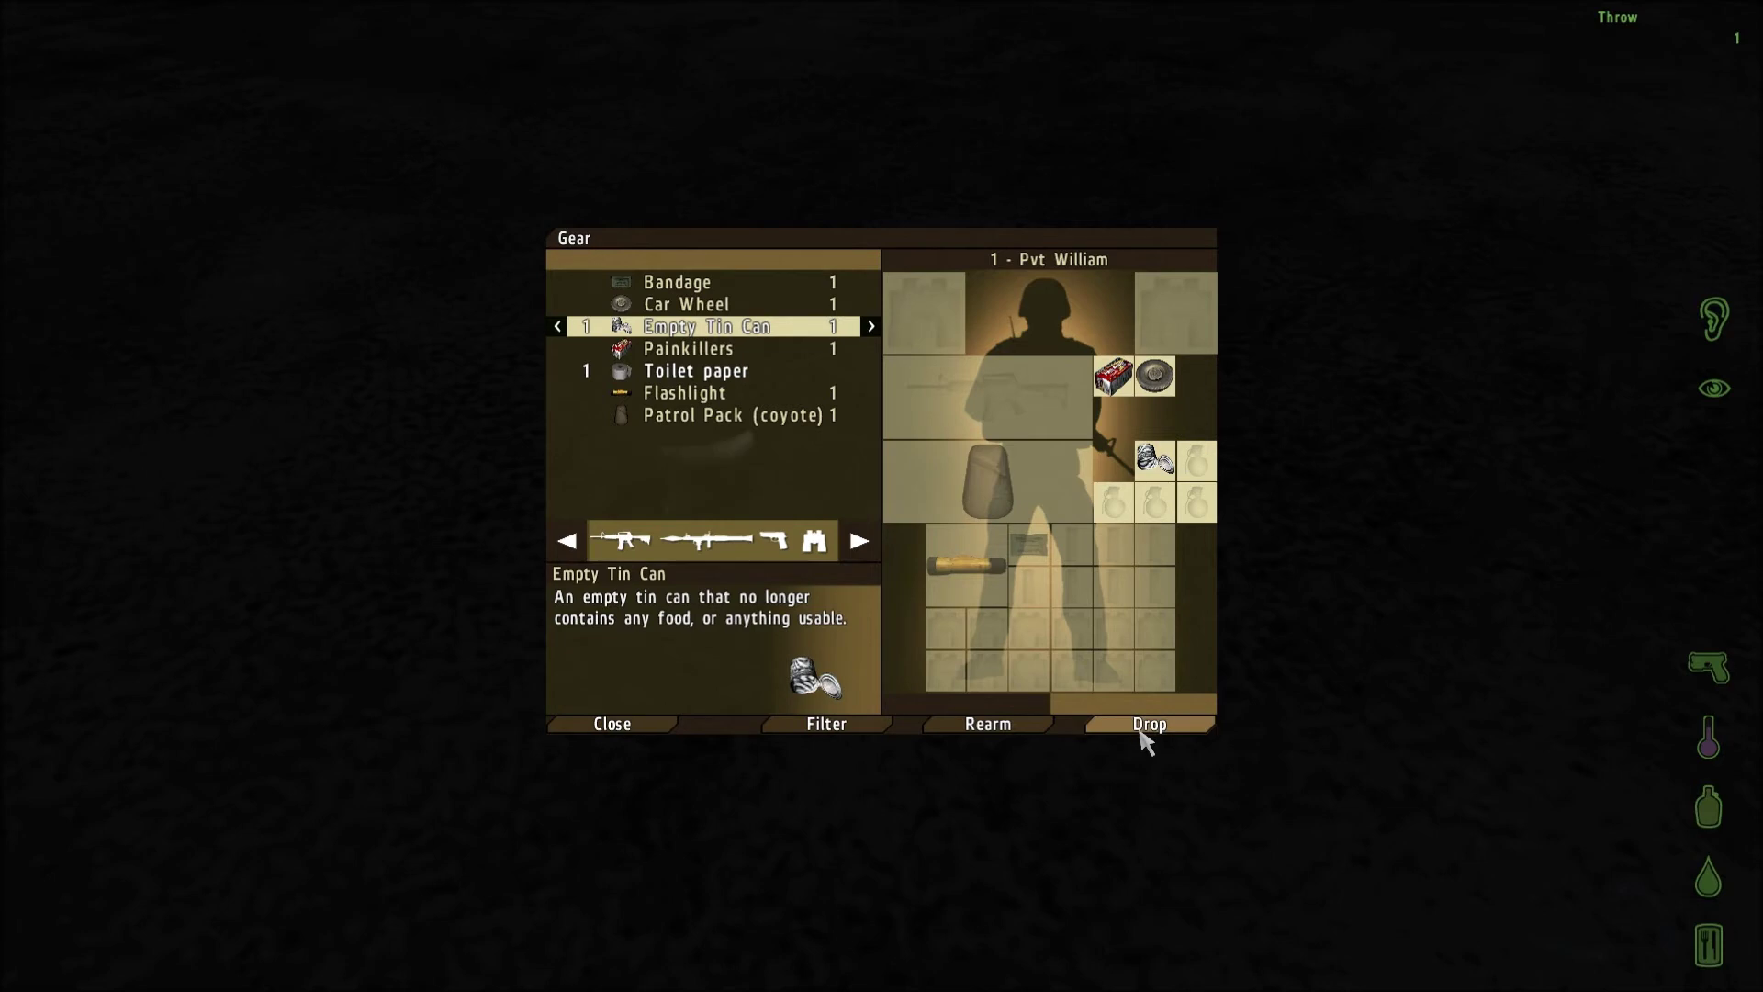
{"action": "left_click", "coordinate": [1146, 730]}
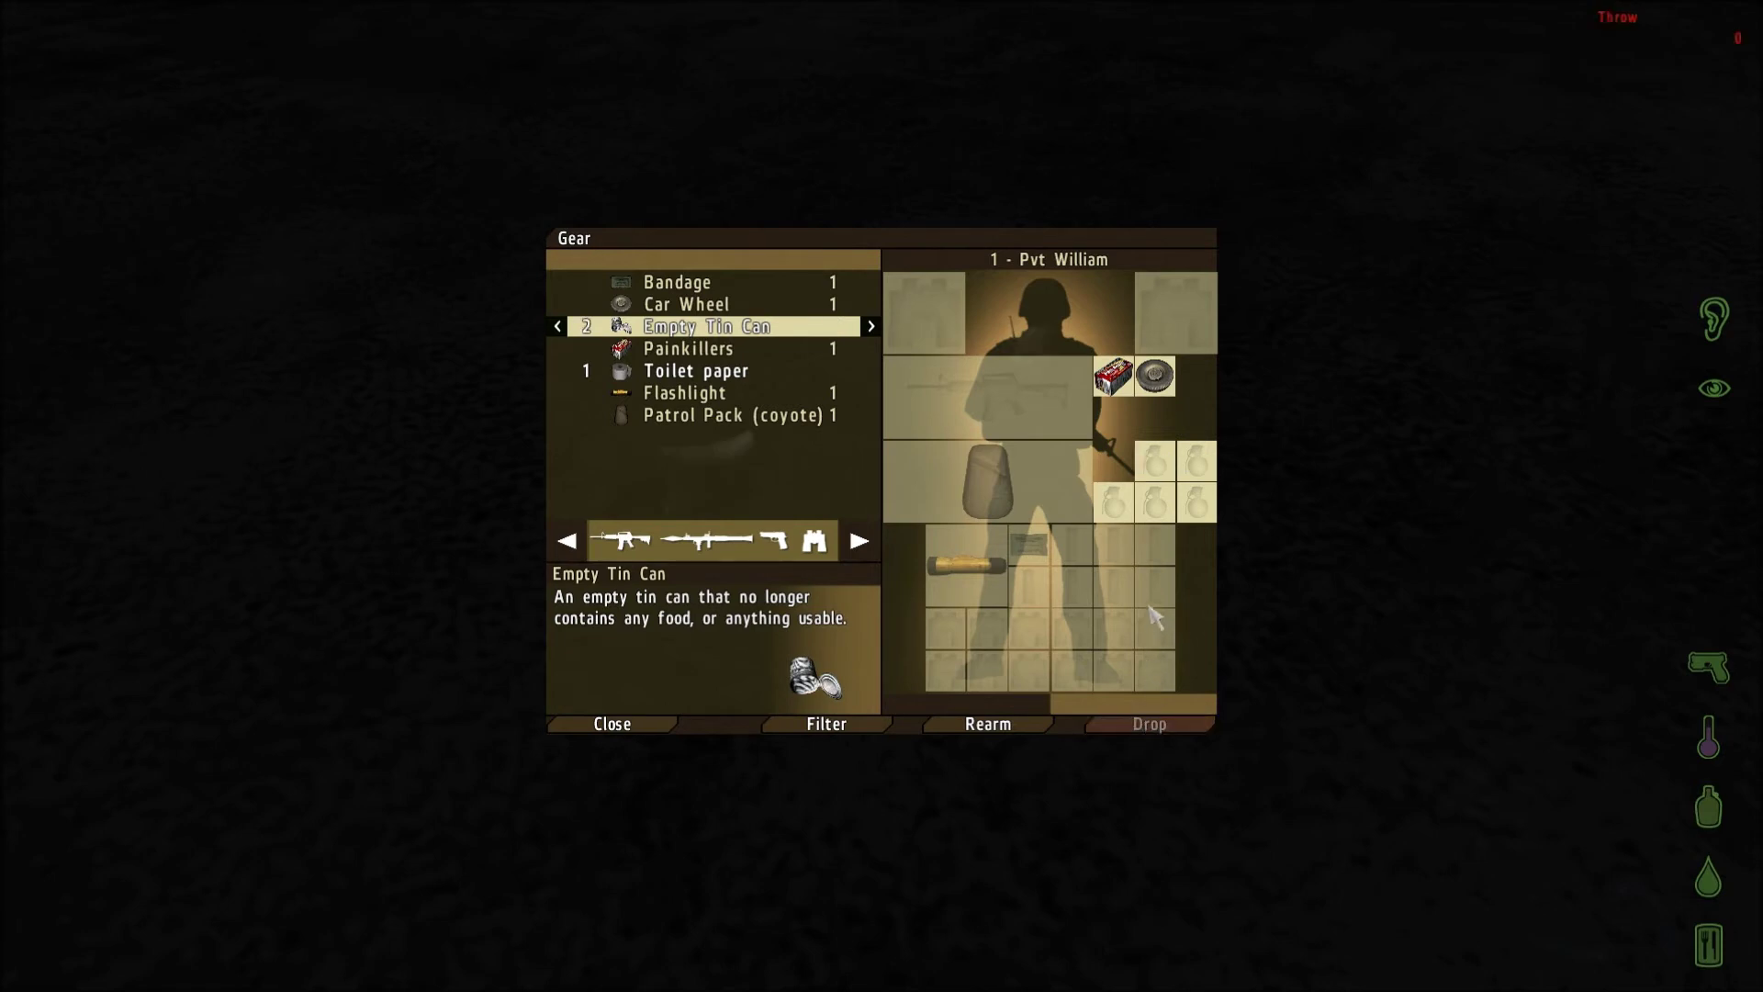
{"action": "key", "text": "Escape"}
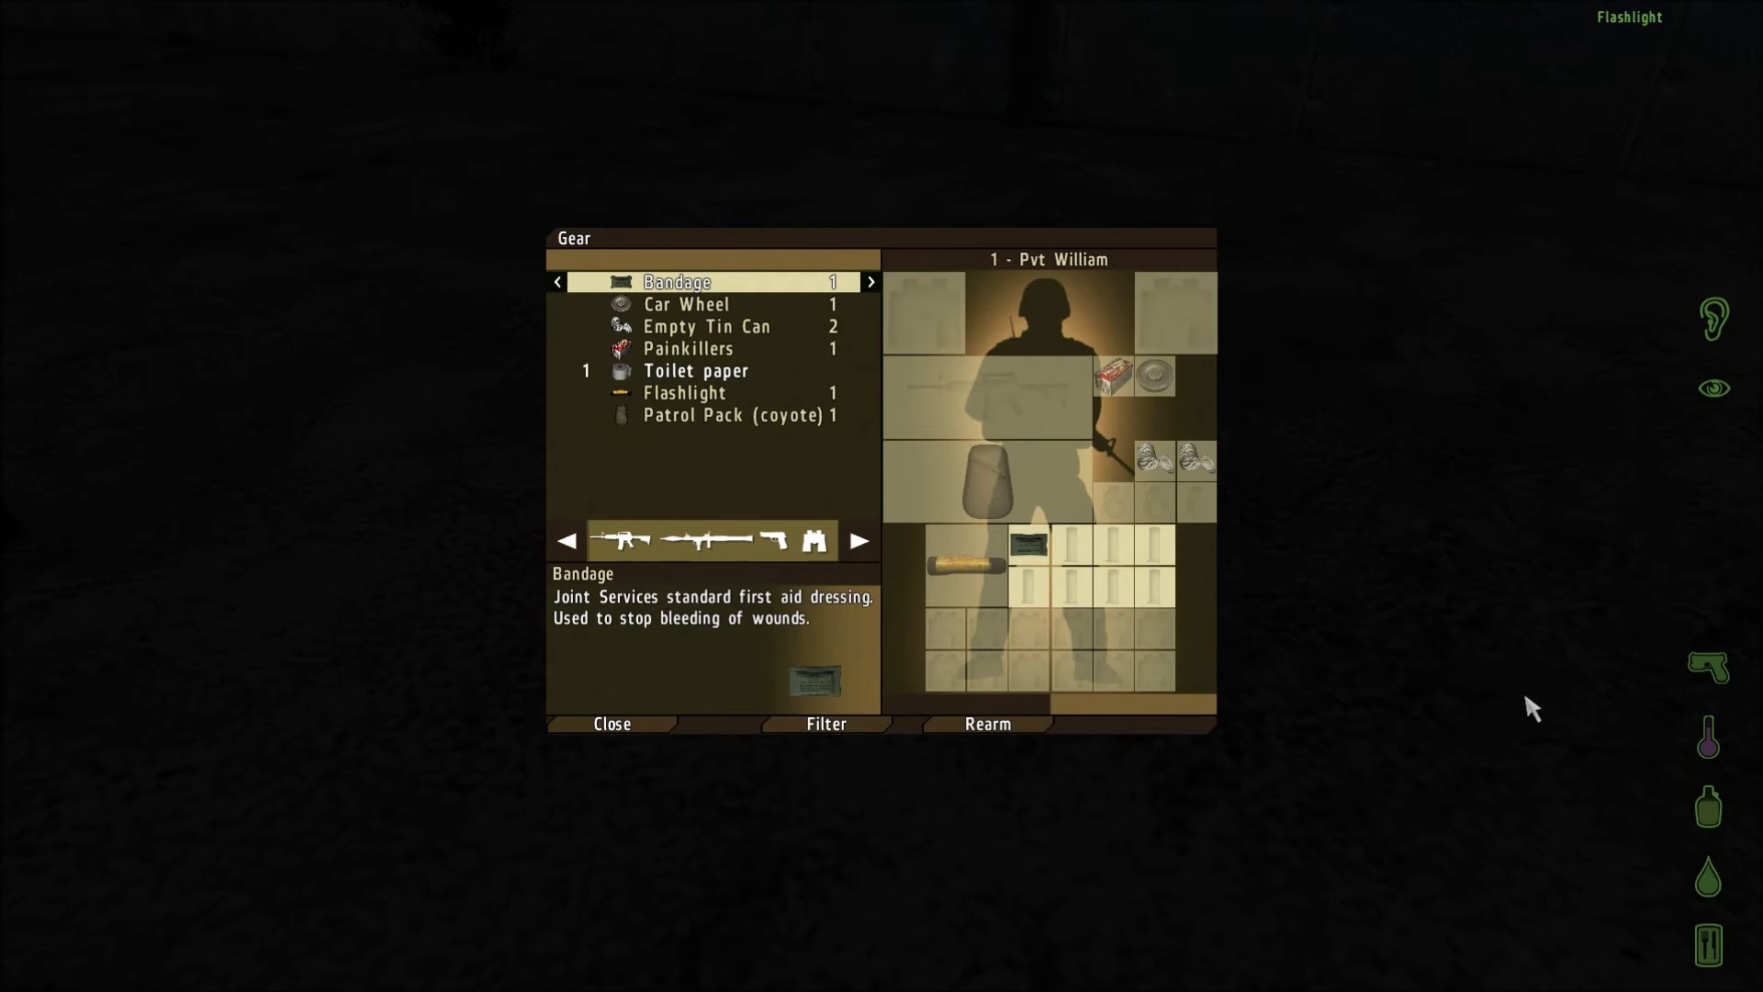
{"action": "key", "text": "Escape"}
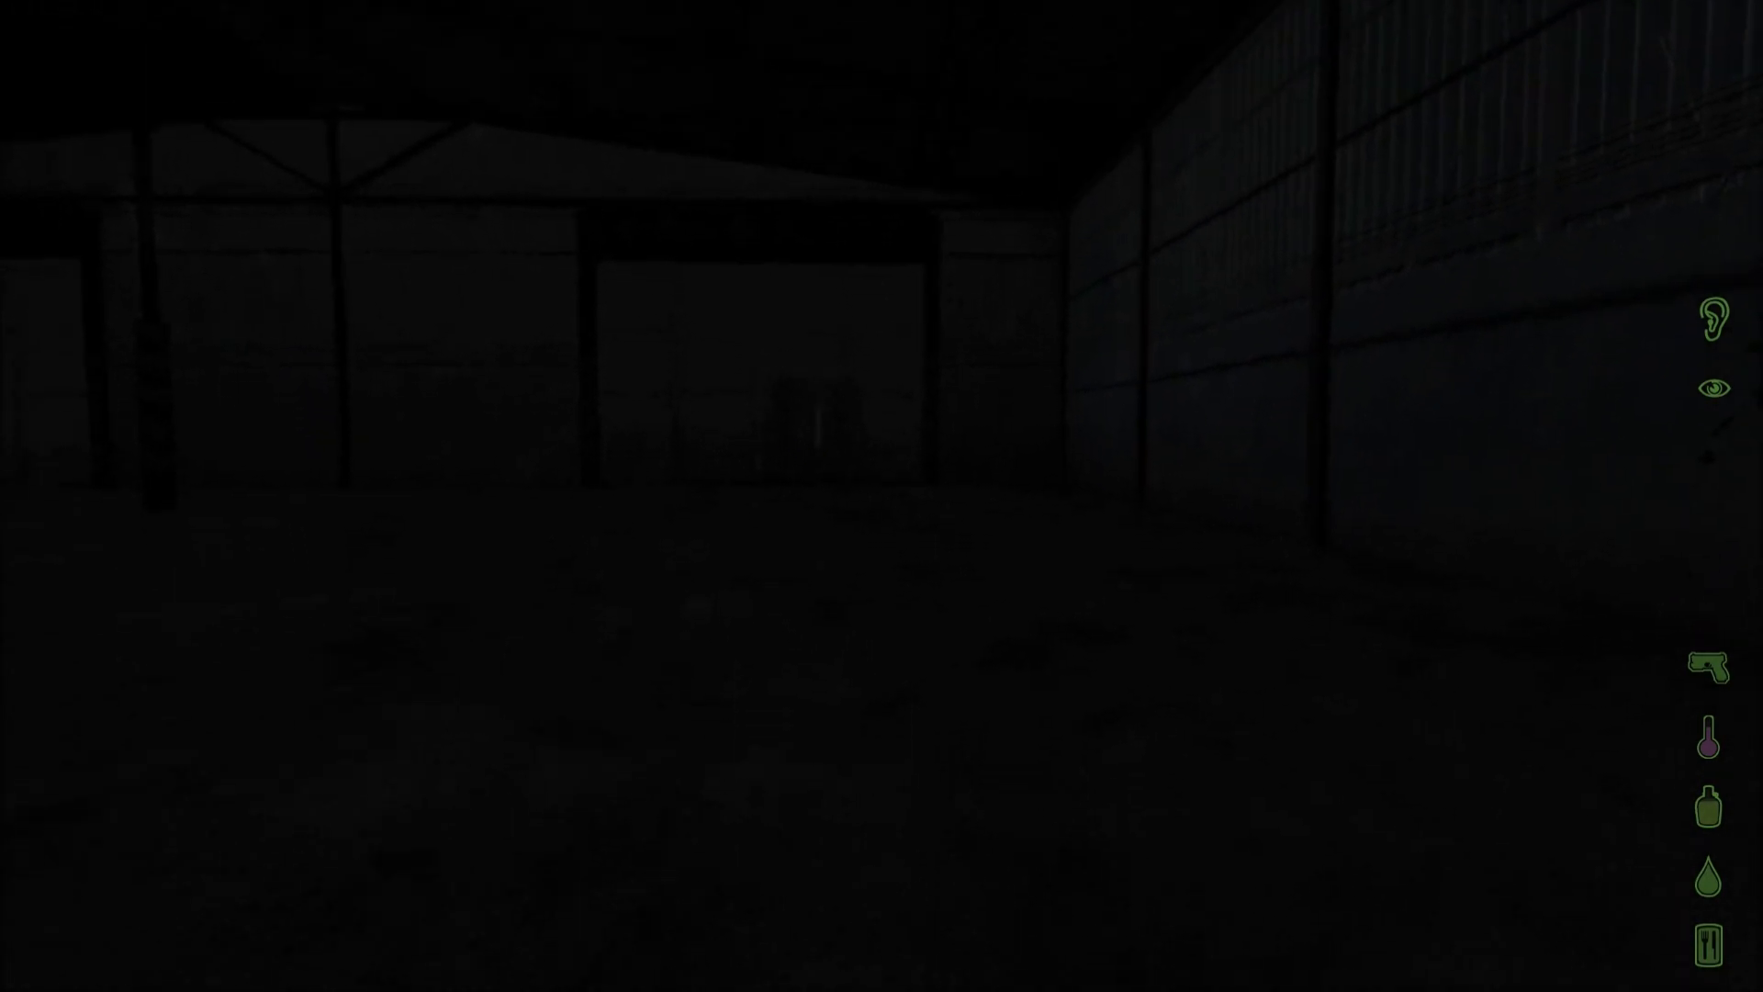
Turn the flashlight on and bring the gear inventory back up
{"action": "key", "text": "l"}
{"action": "key", "text": "g"}
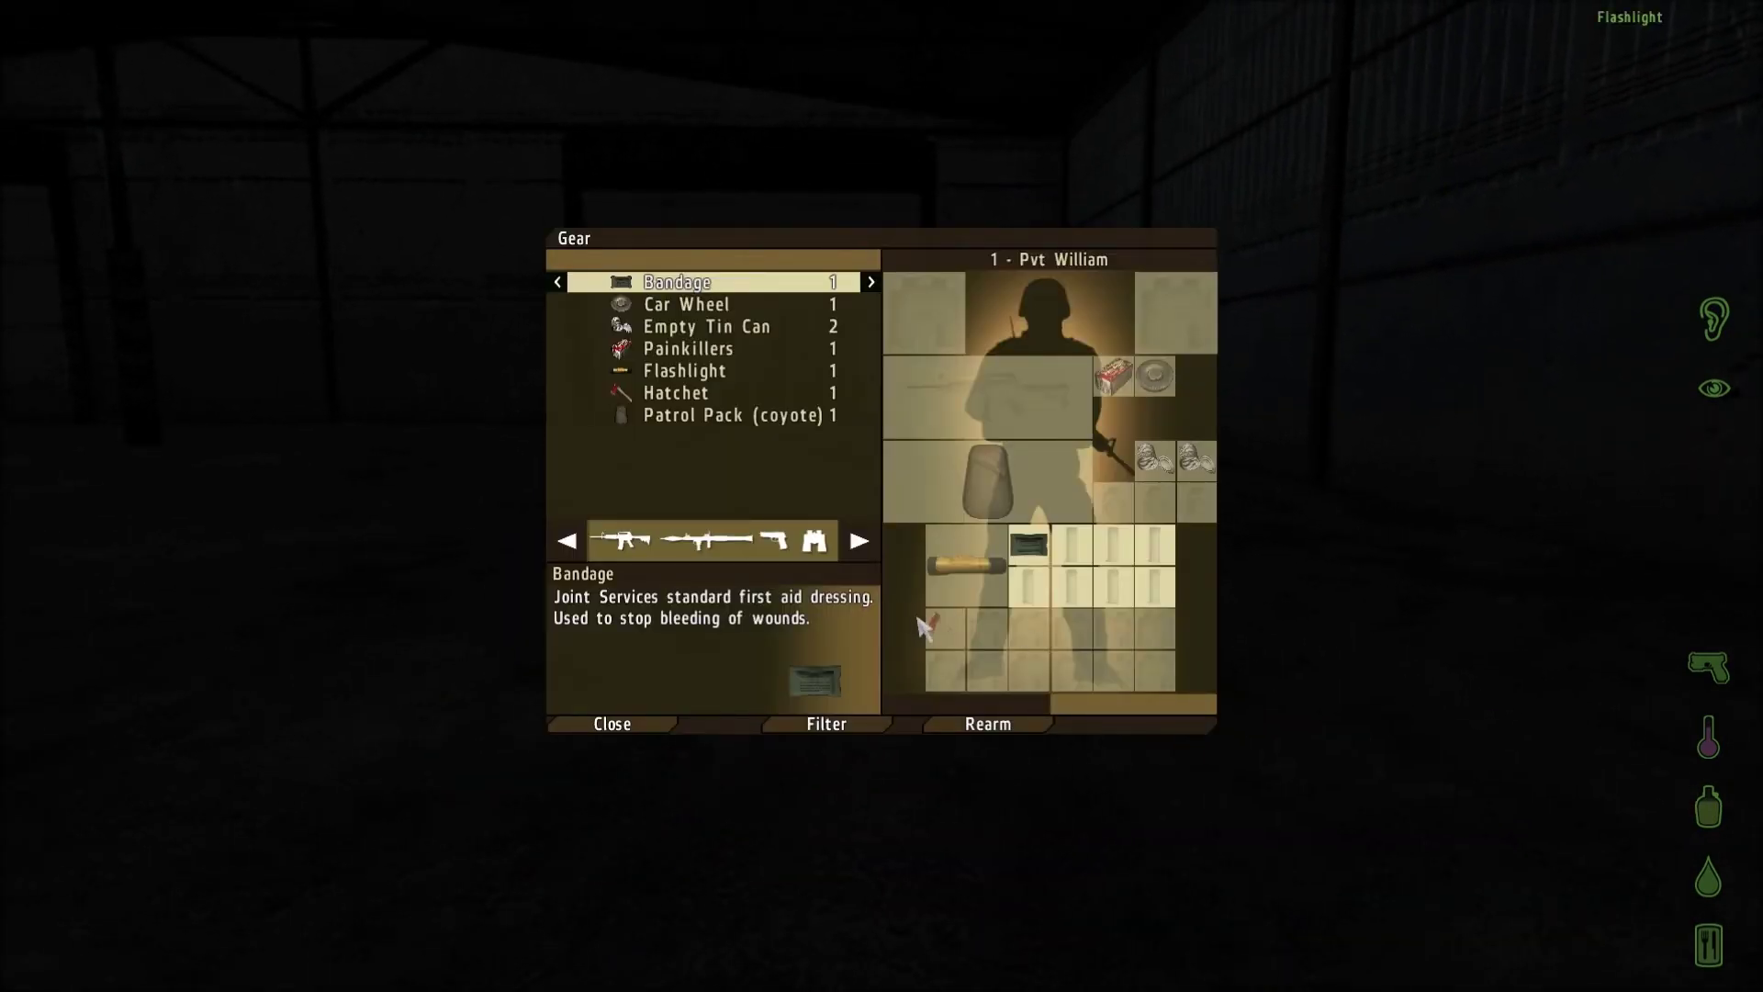
Remove the hatchet from the toolbelt so it fills the main weapon slot
{"action": "right_click", "coordinate": [942, 639]}
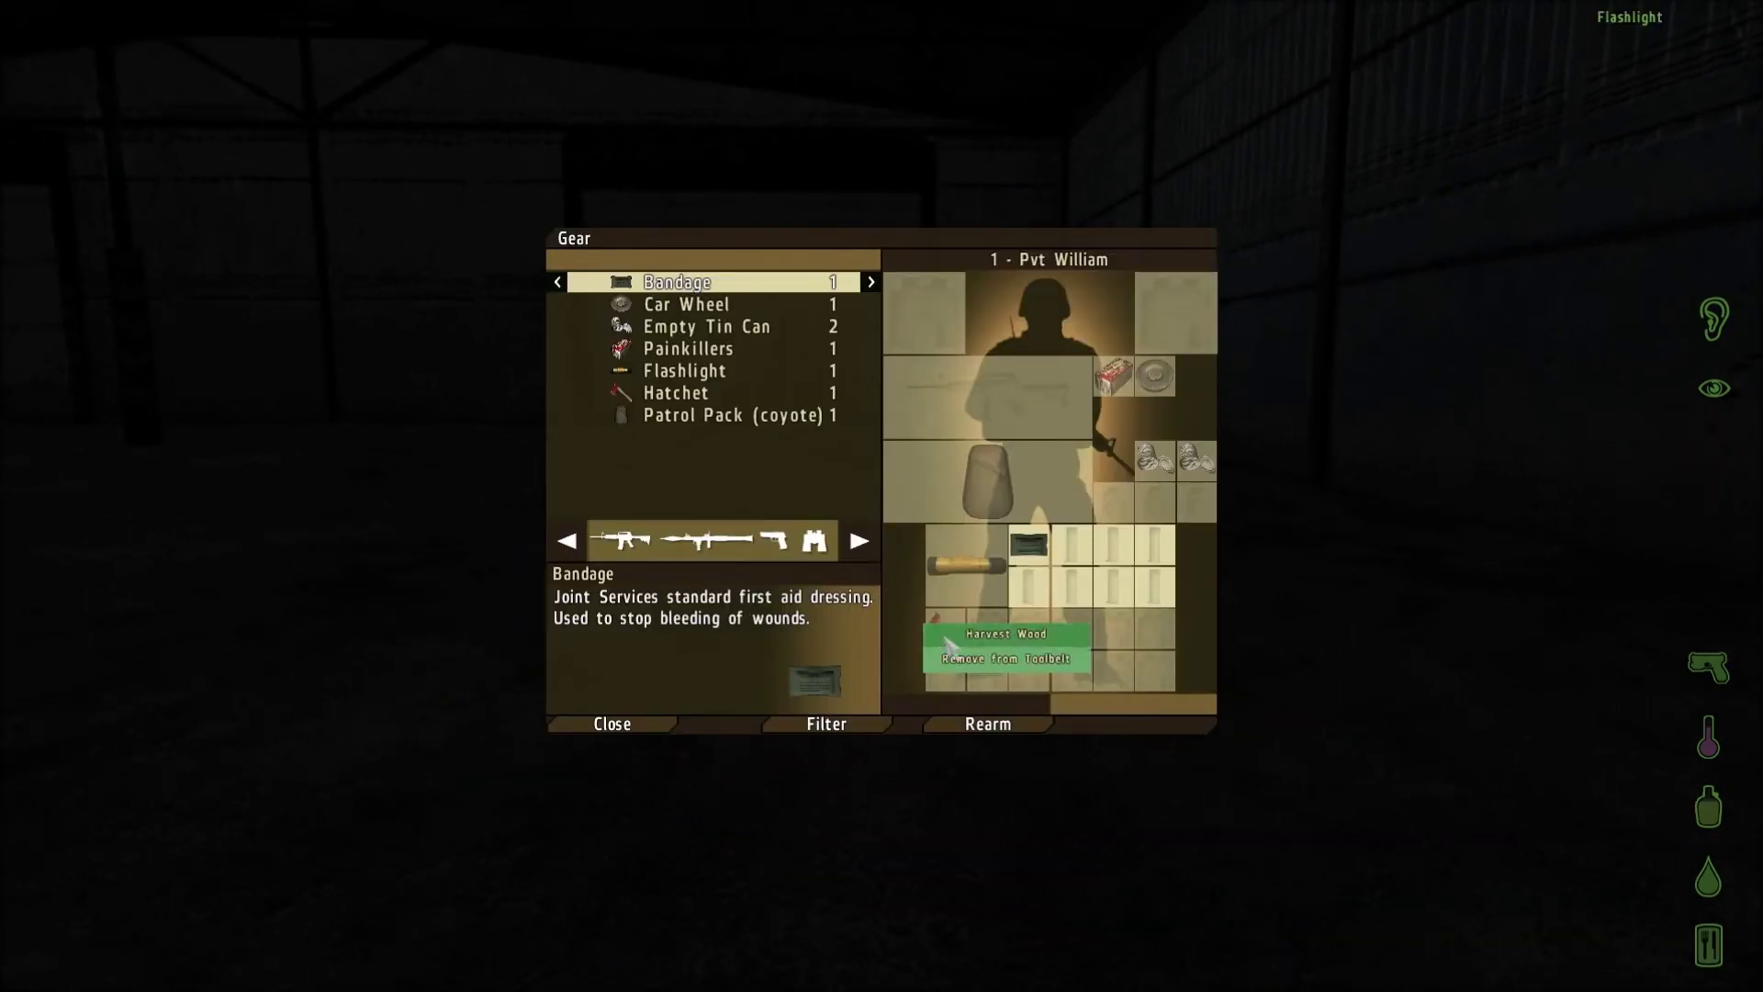
{"action": "left_click", "coordinate": [988, 659]}
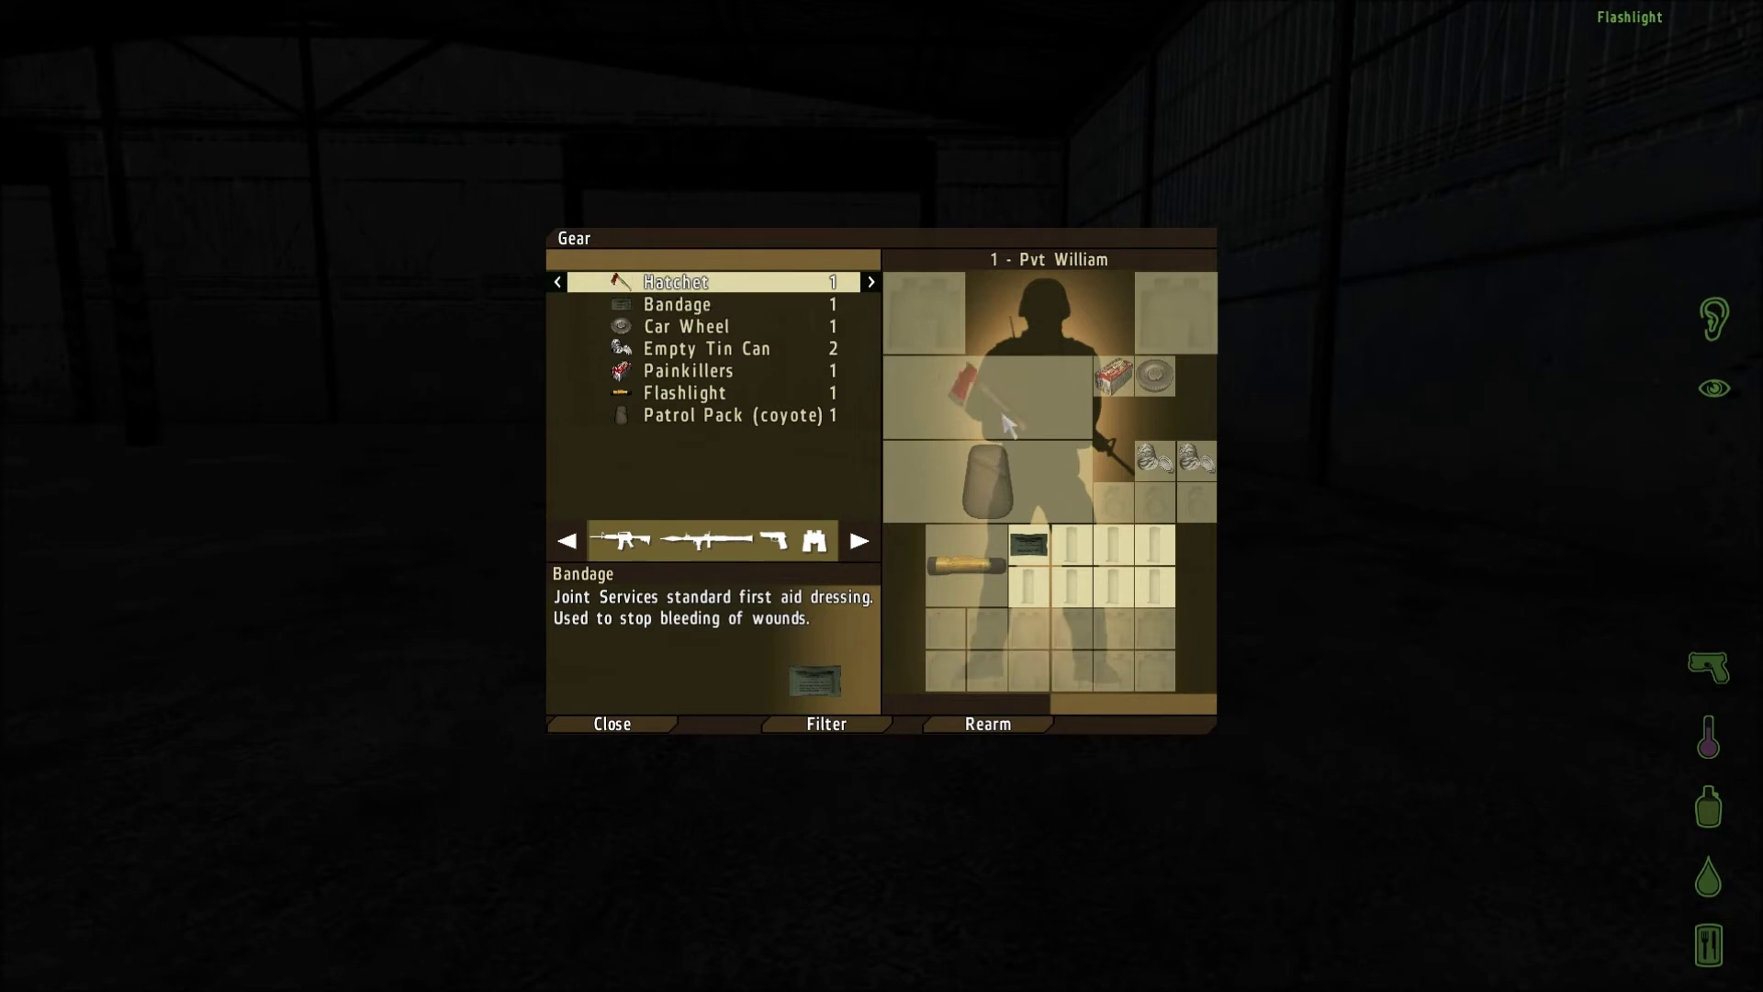
Close the inventory and dismiss the squad command and pause menus to resume play
{"action": "key", "text": "Escape"}
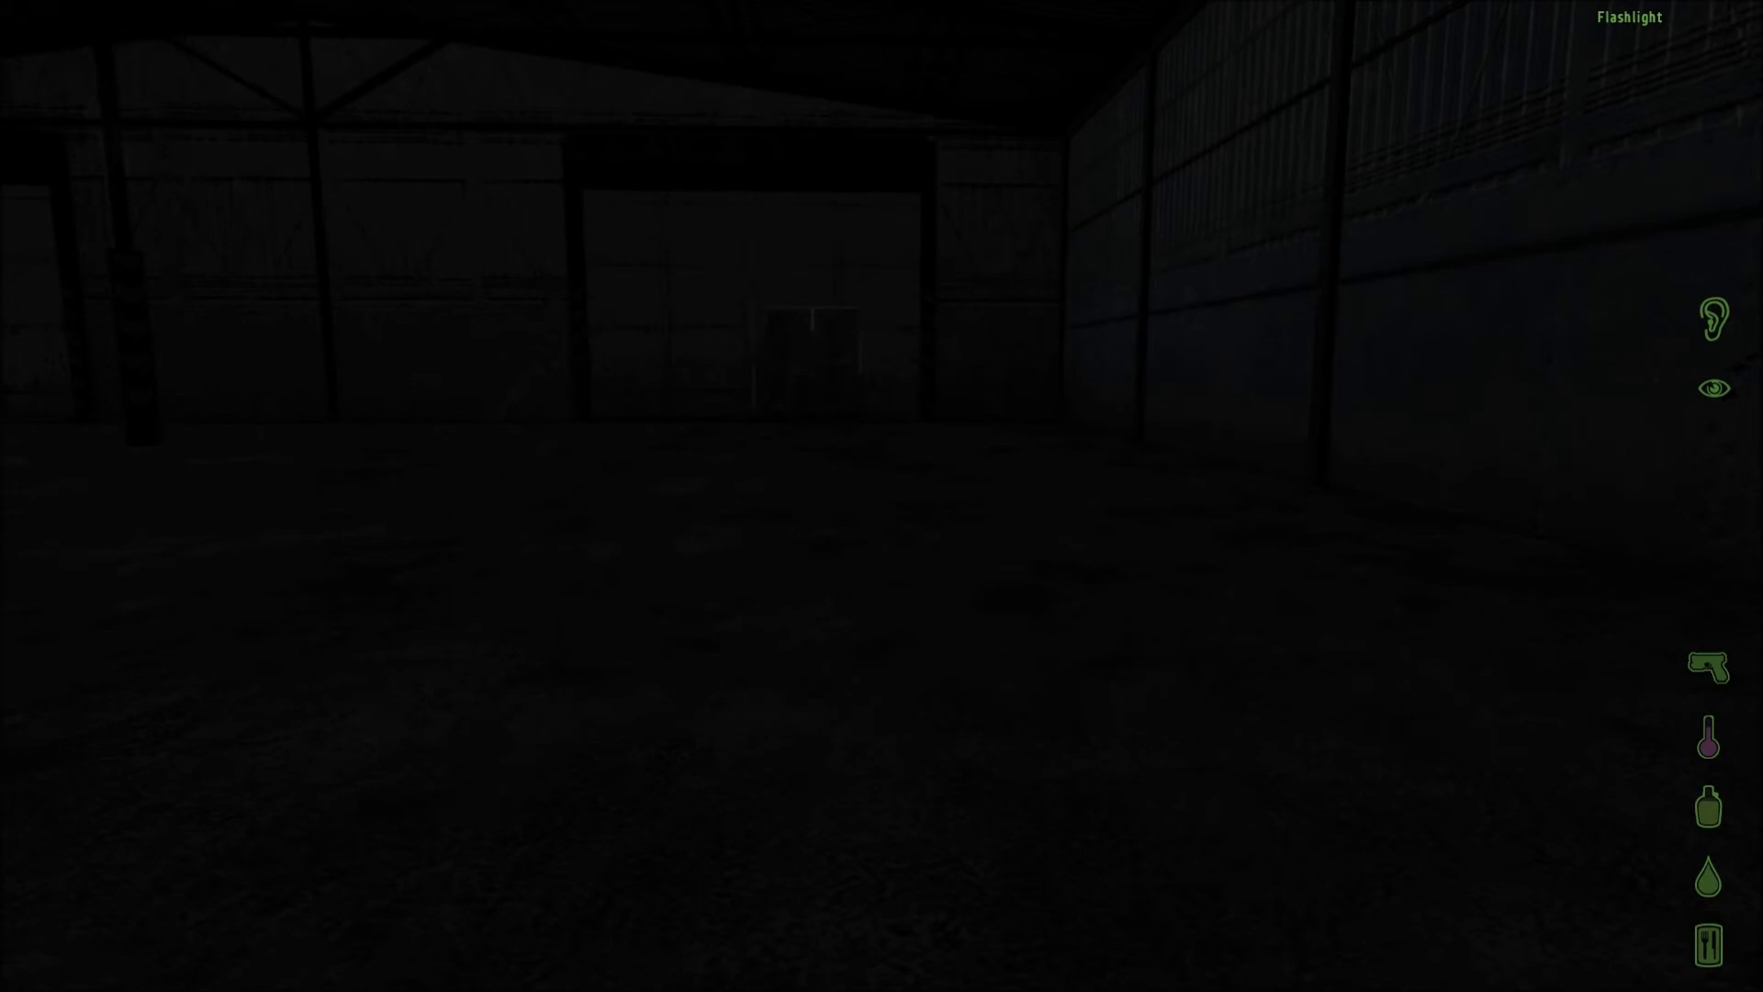
{"action": "key", "text": "BackSpace"}
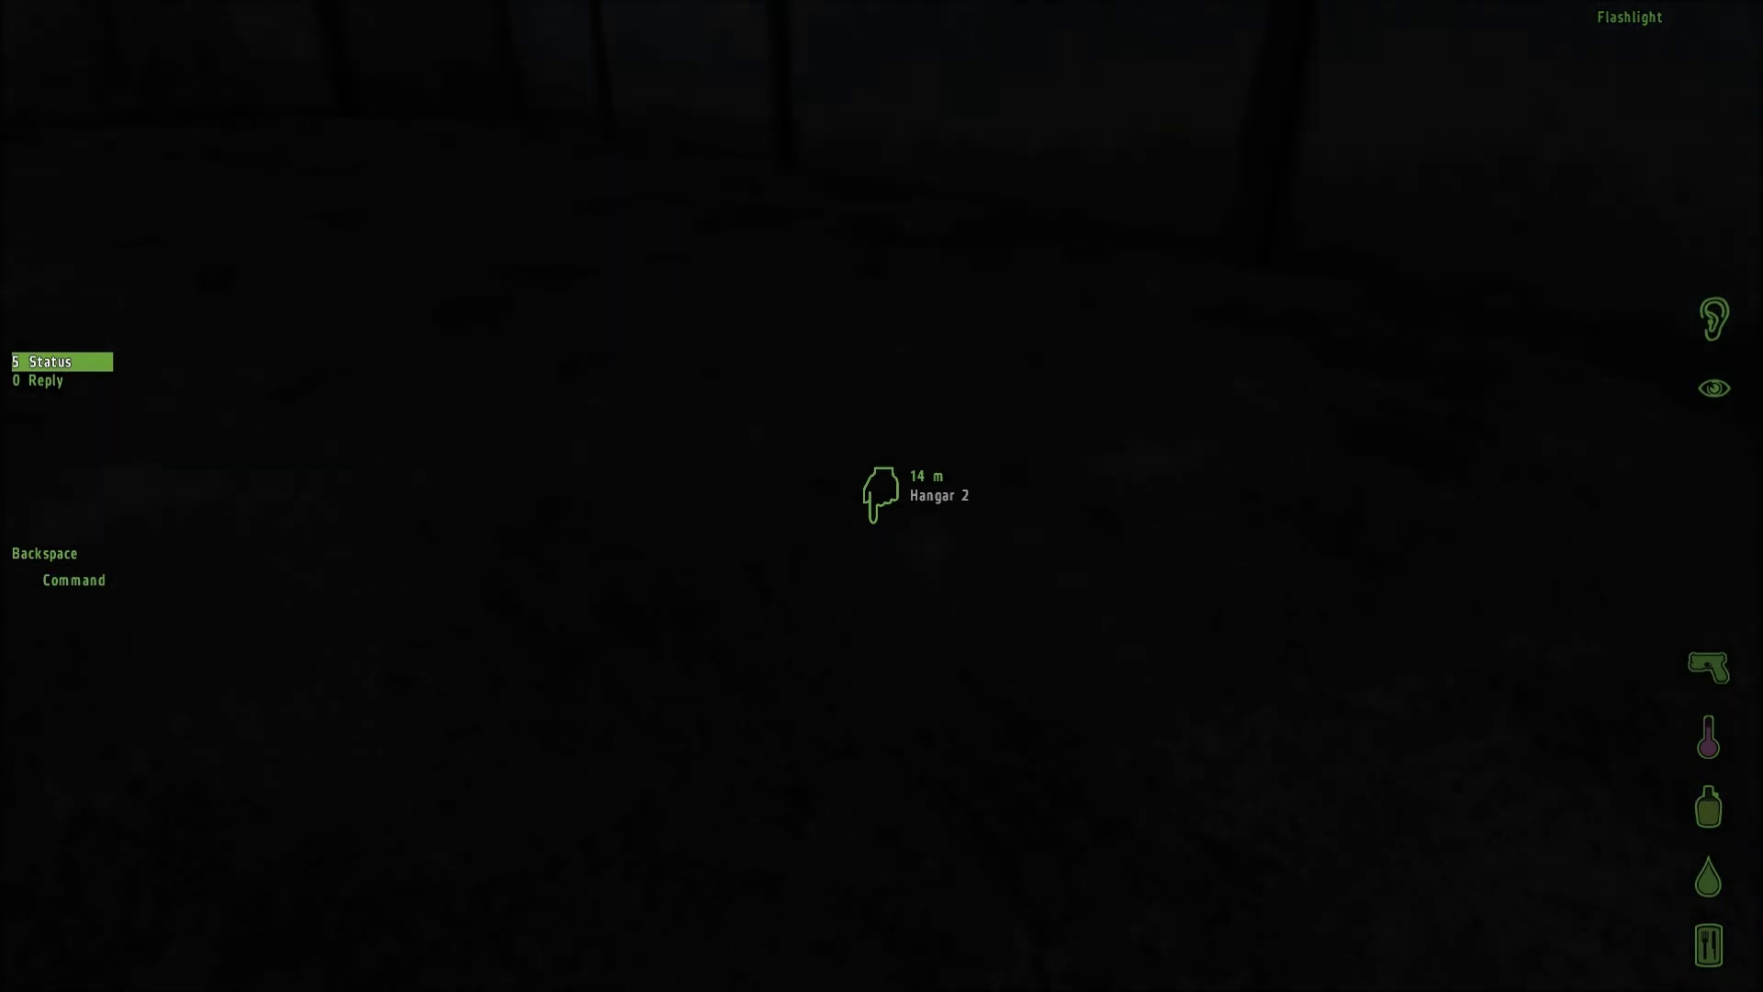
{"action": "scroll", "coordinate": [882, 497], "scroll_direction": "down", "scroll_amount": 1}
{"action": "scroll", "coordinate": [882, 496], "scroll_direction": "down", "scroll_amount": 1}
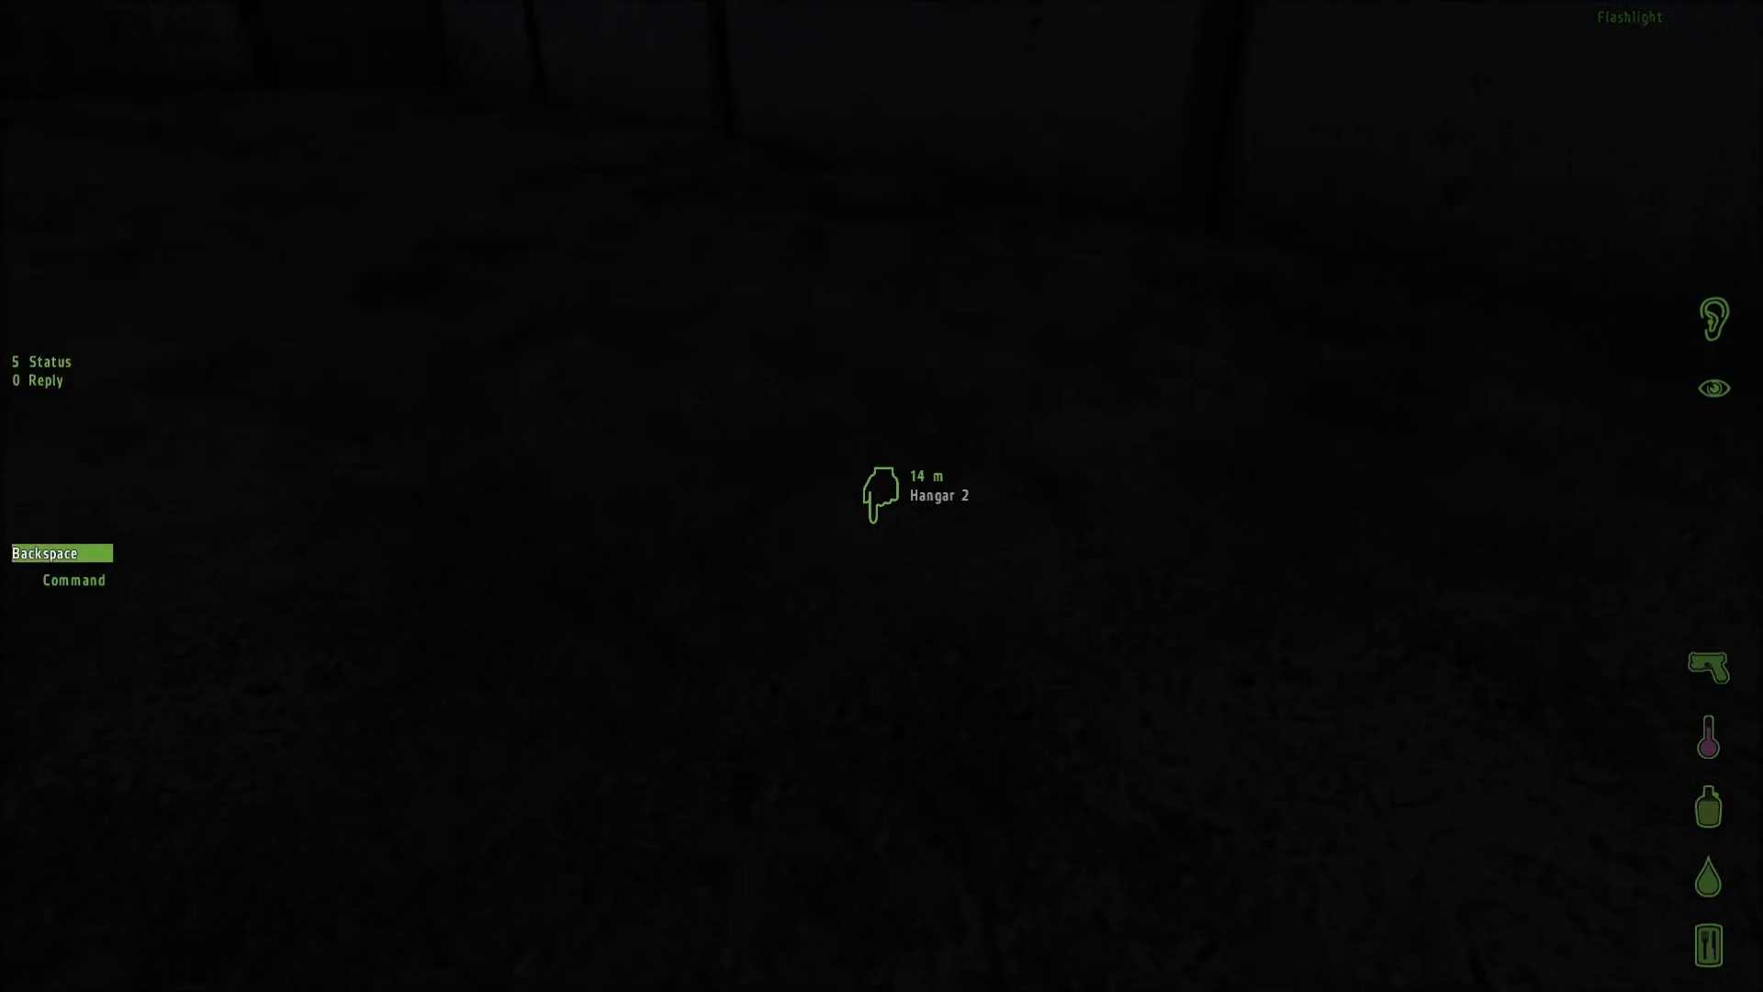
{"action": "scroll", "coordinate": [881, 496], "scroll_direction": "up", "scroll_amount": 2}
{"action": "key", "text": "Escape"}
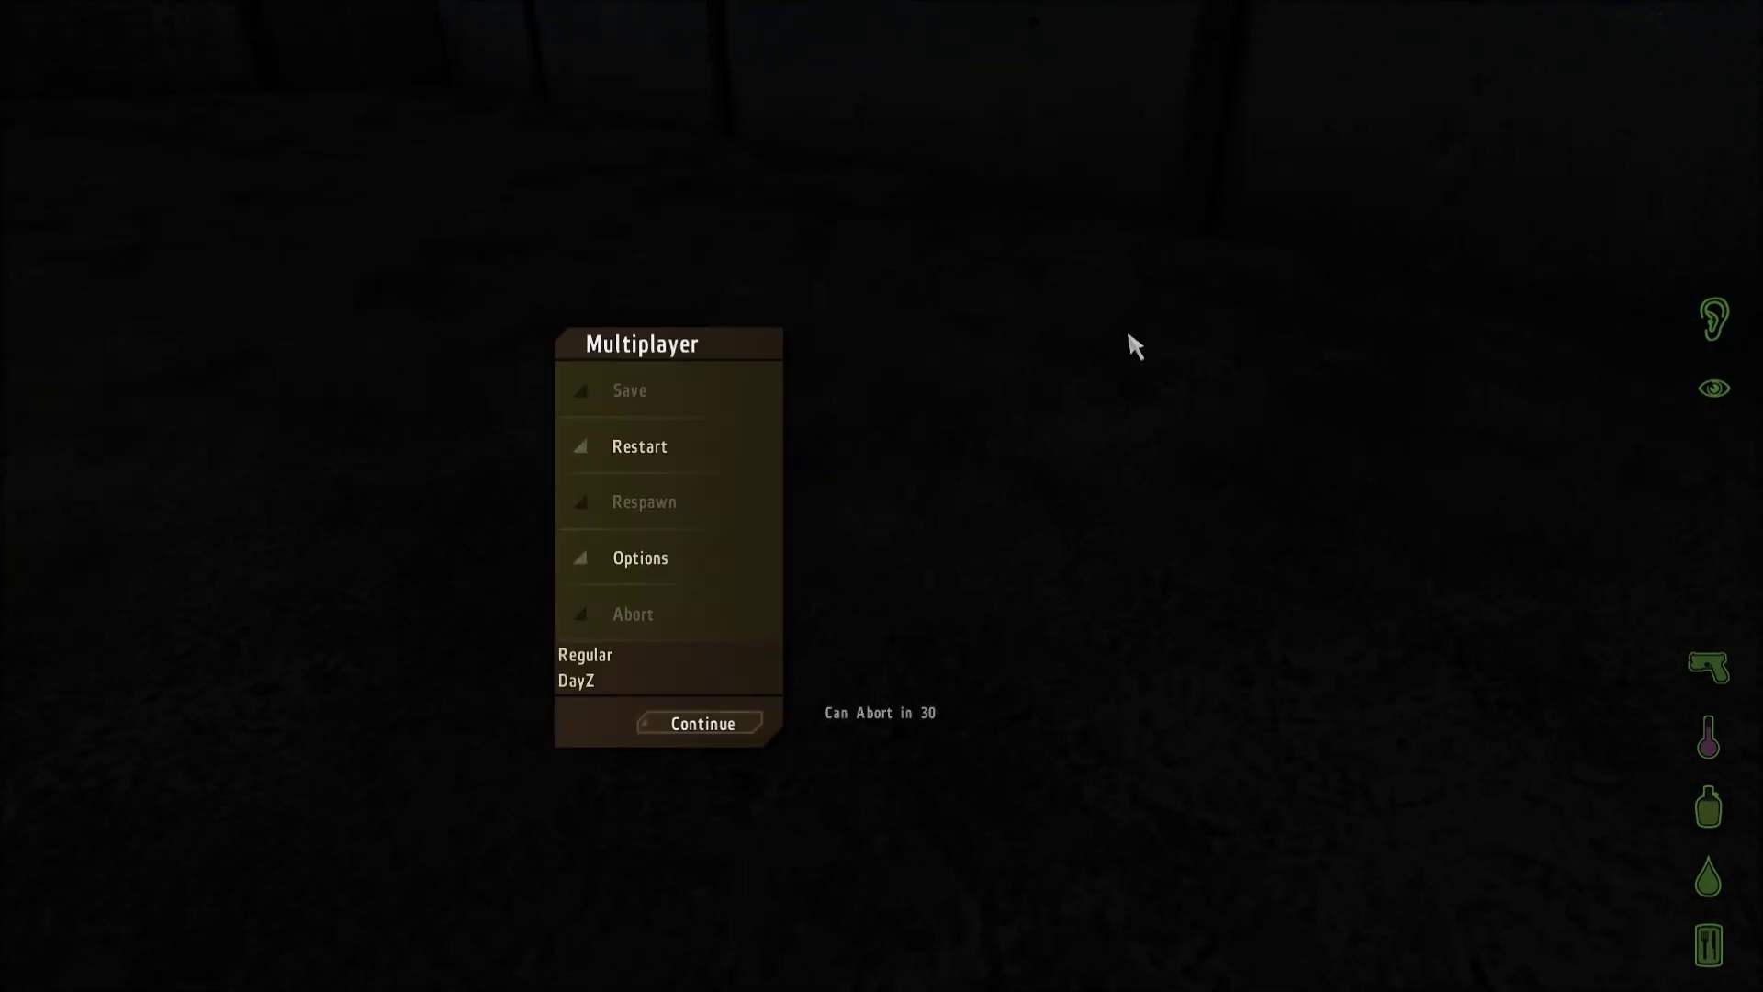
{"action": "key", "text": "Escape"}
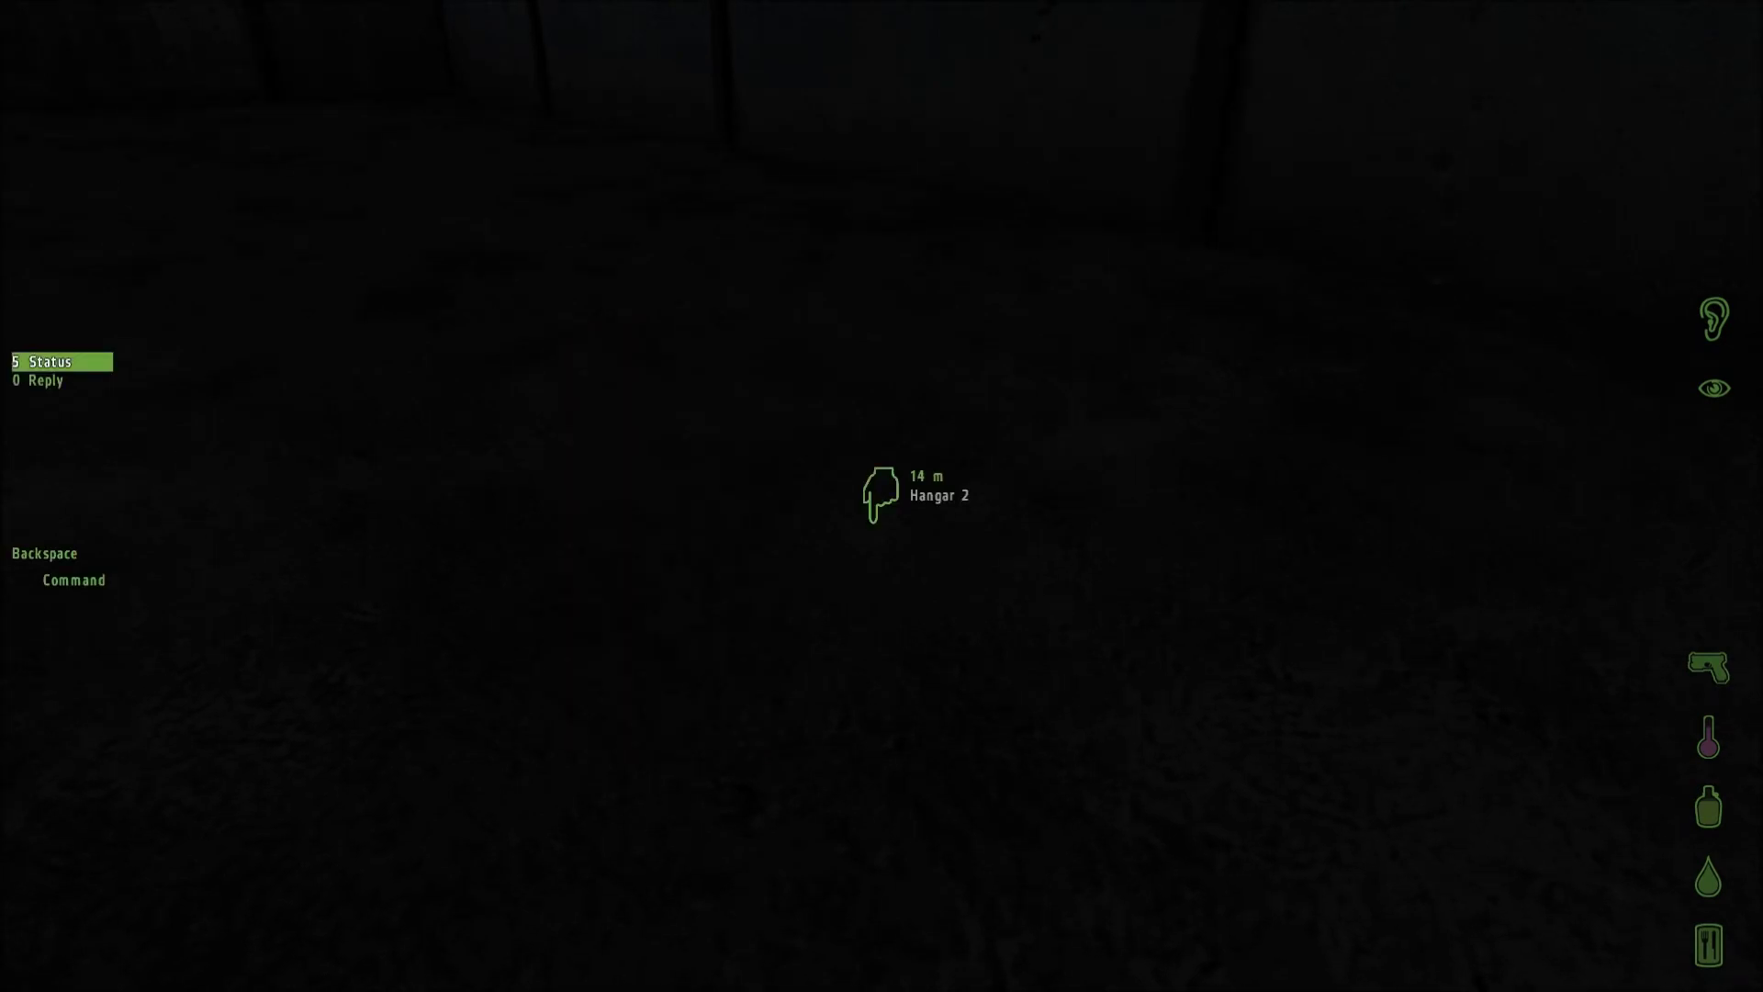
{"action": "key", "text": "BackSpace"}
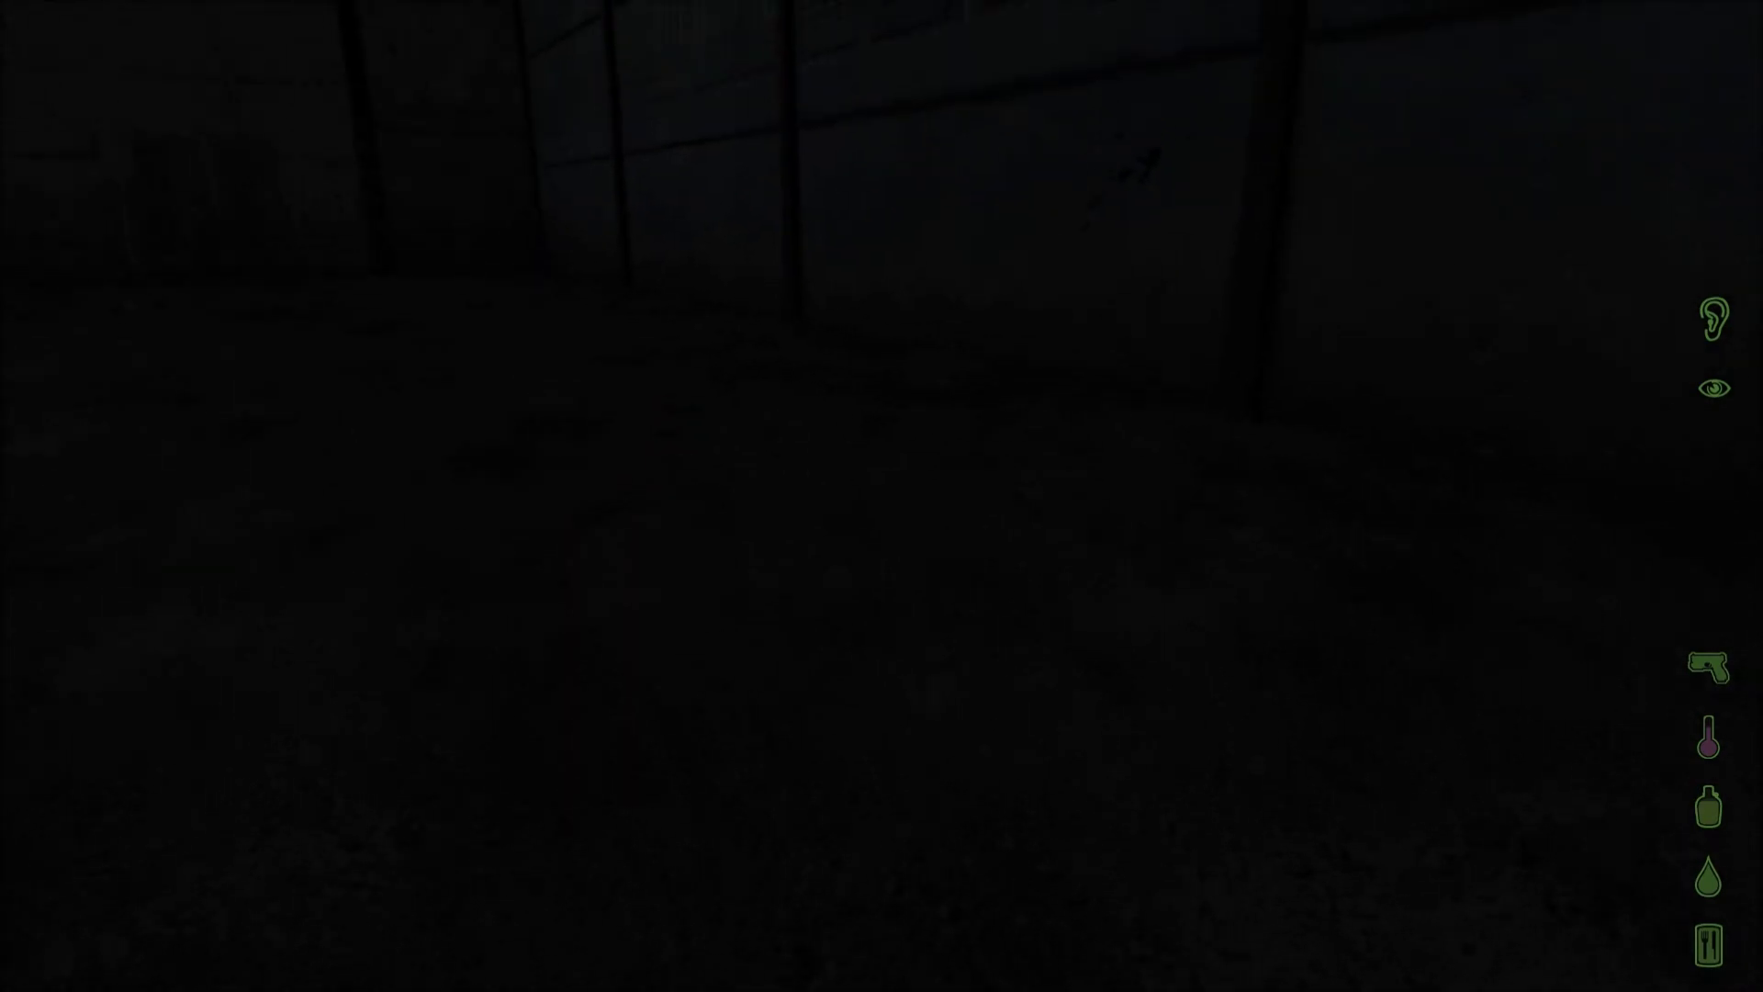
{"action": "scroll", "coordinate": [881, 496], "scroll_direction": "down", "scroll_amount": 1}
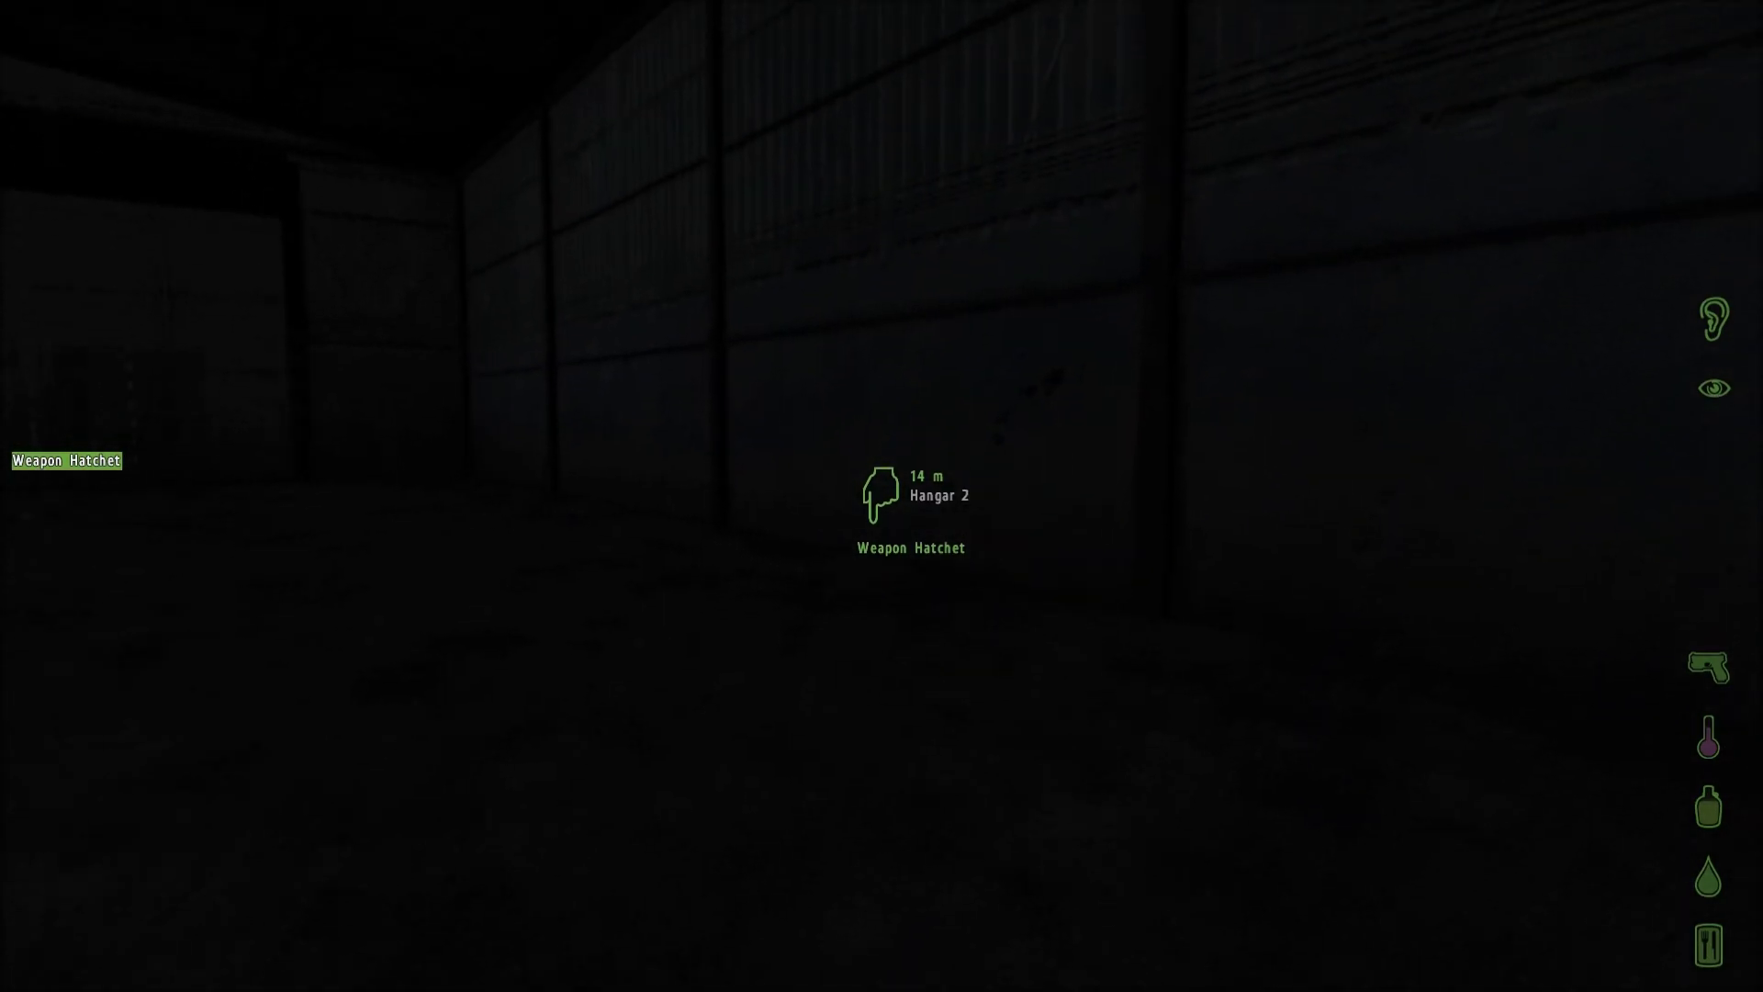
Equip the hatchet, swing it twice, and reopen the gear inventory
{"action": "middle_click", "coordinate": [883, 496]}
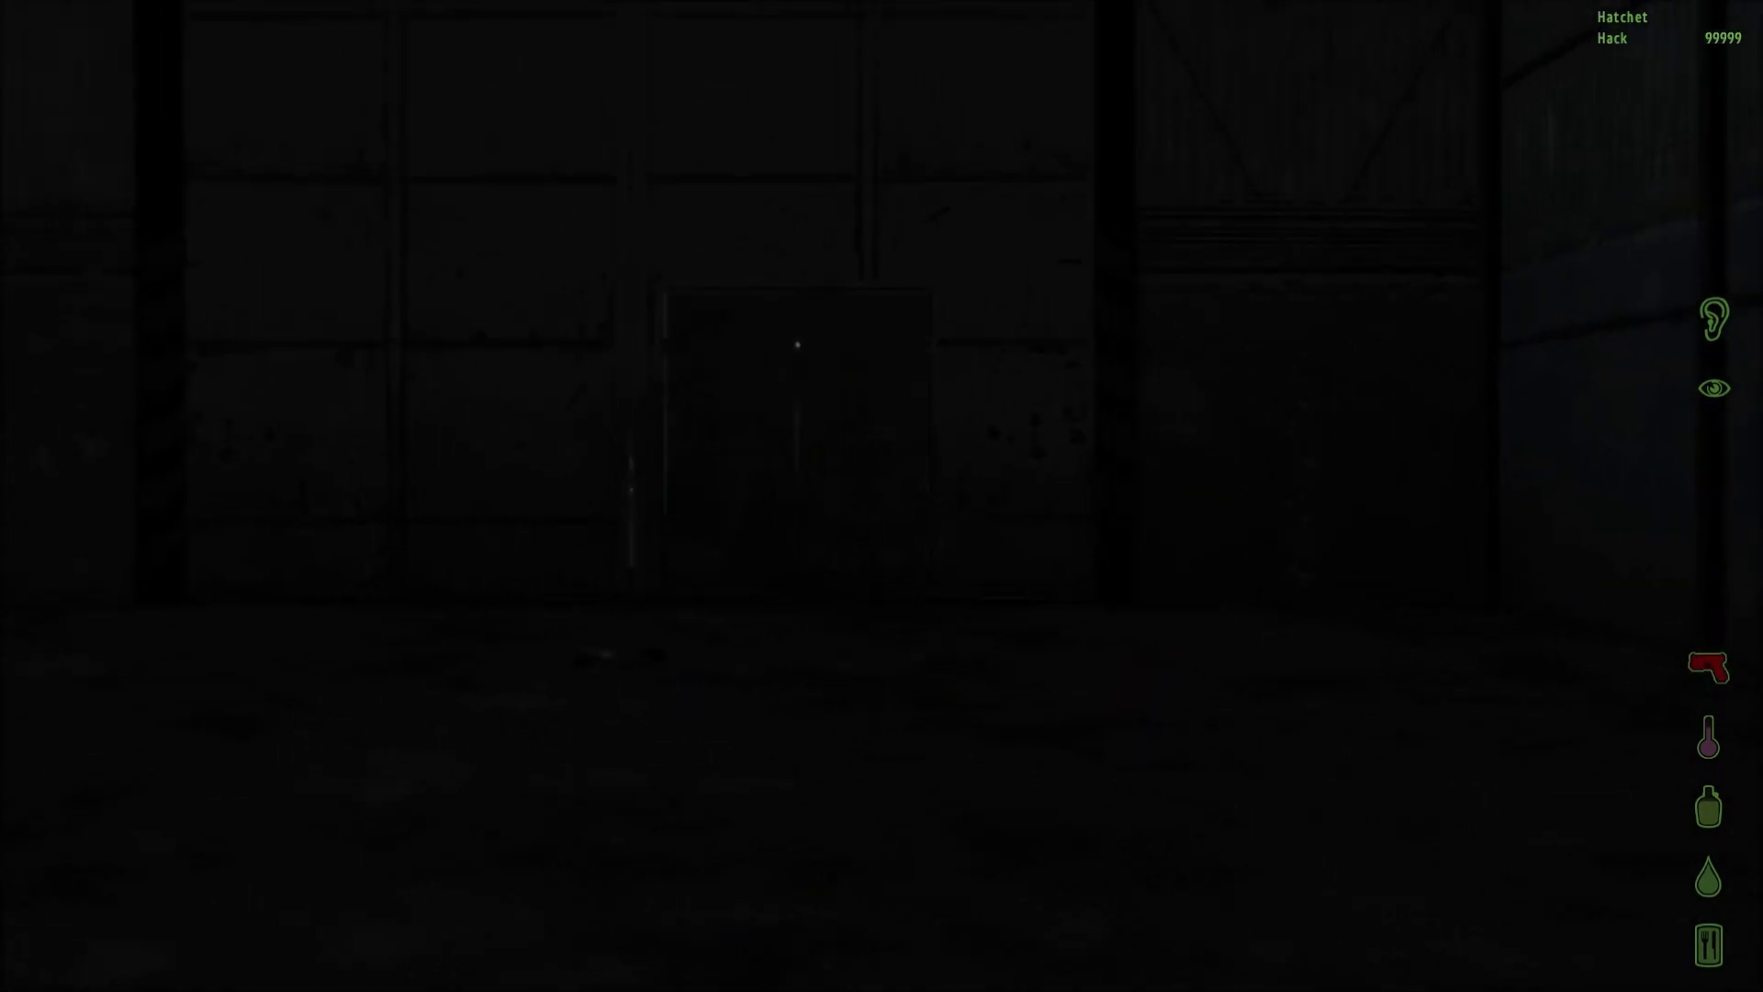
{"action": "left_click", "coordinate": [882, 497]}
{"action": "left_click", "coordinate": [882, 496]}
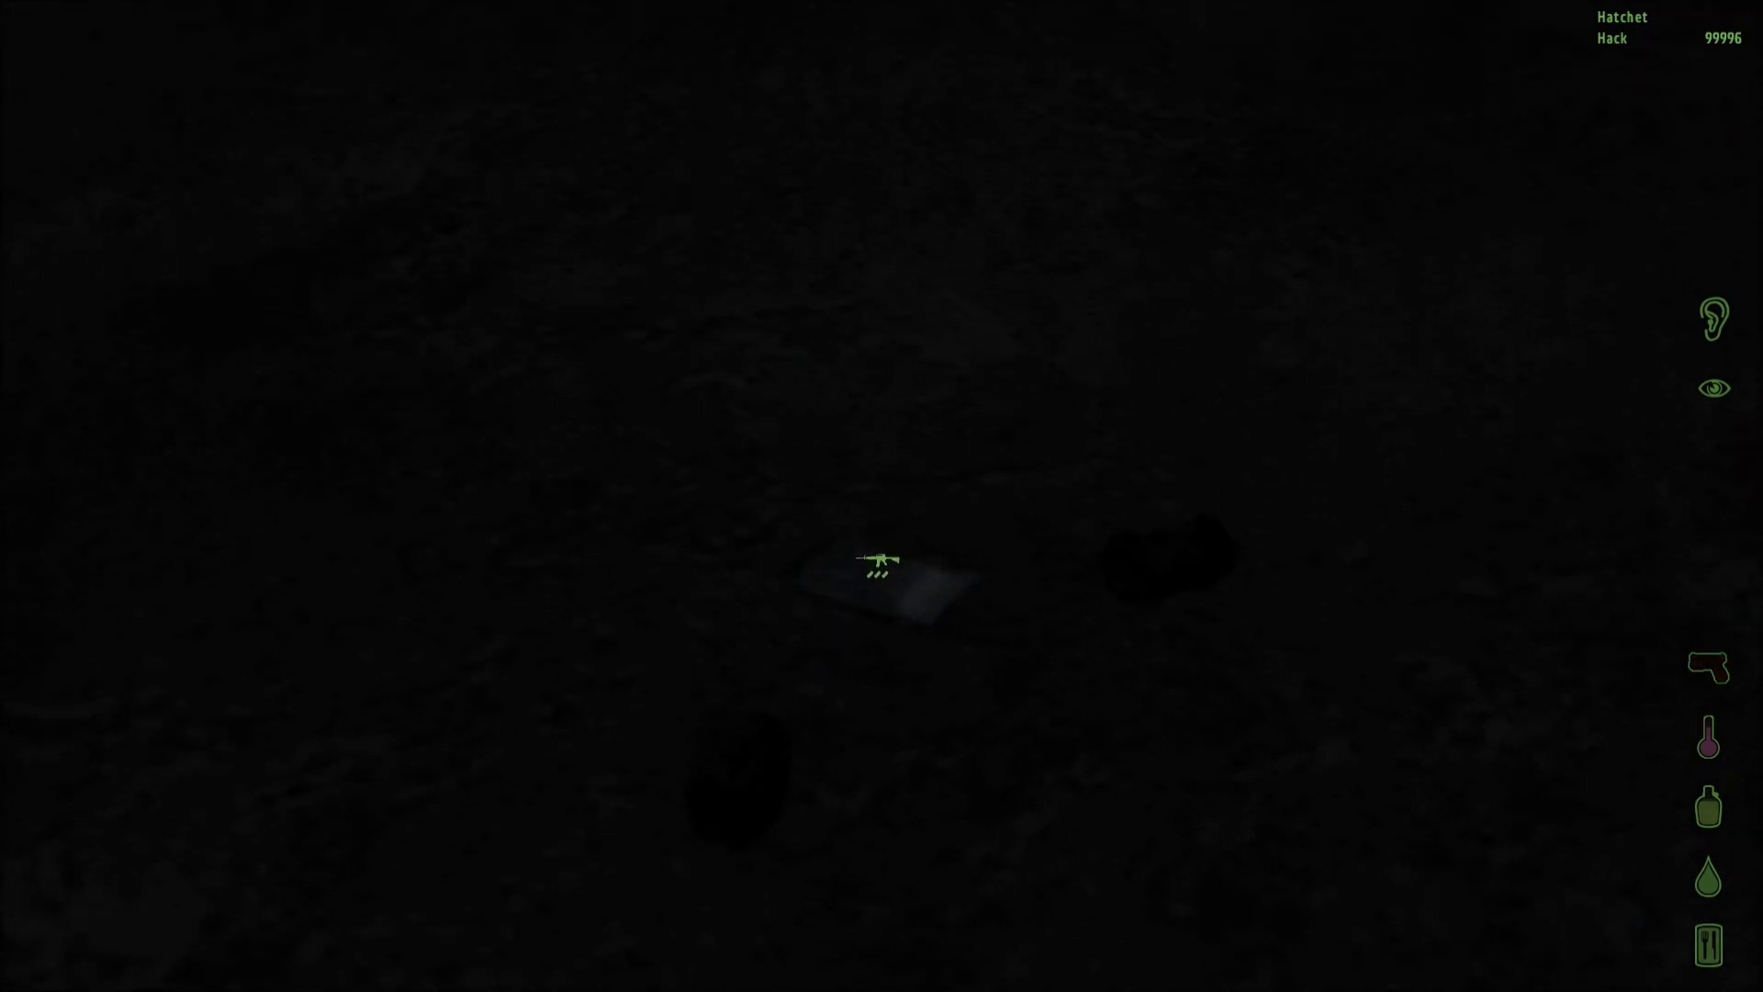
{"action": "key", "text": "g"}
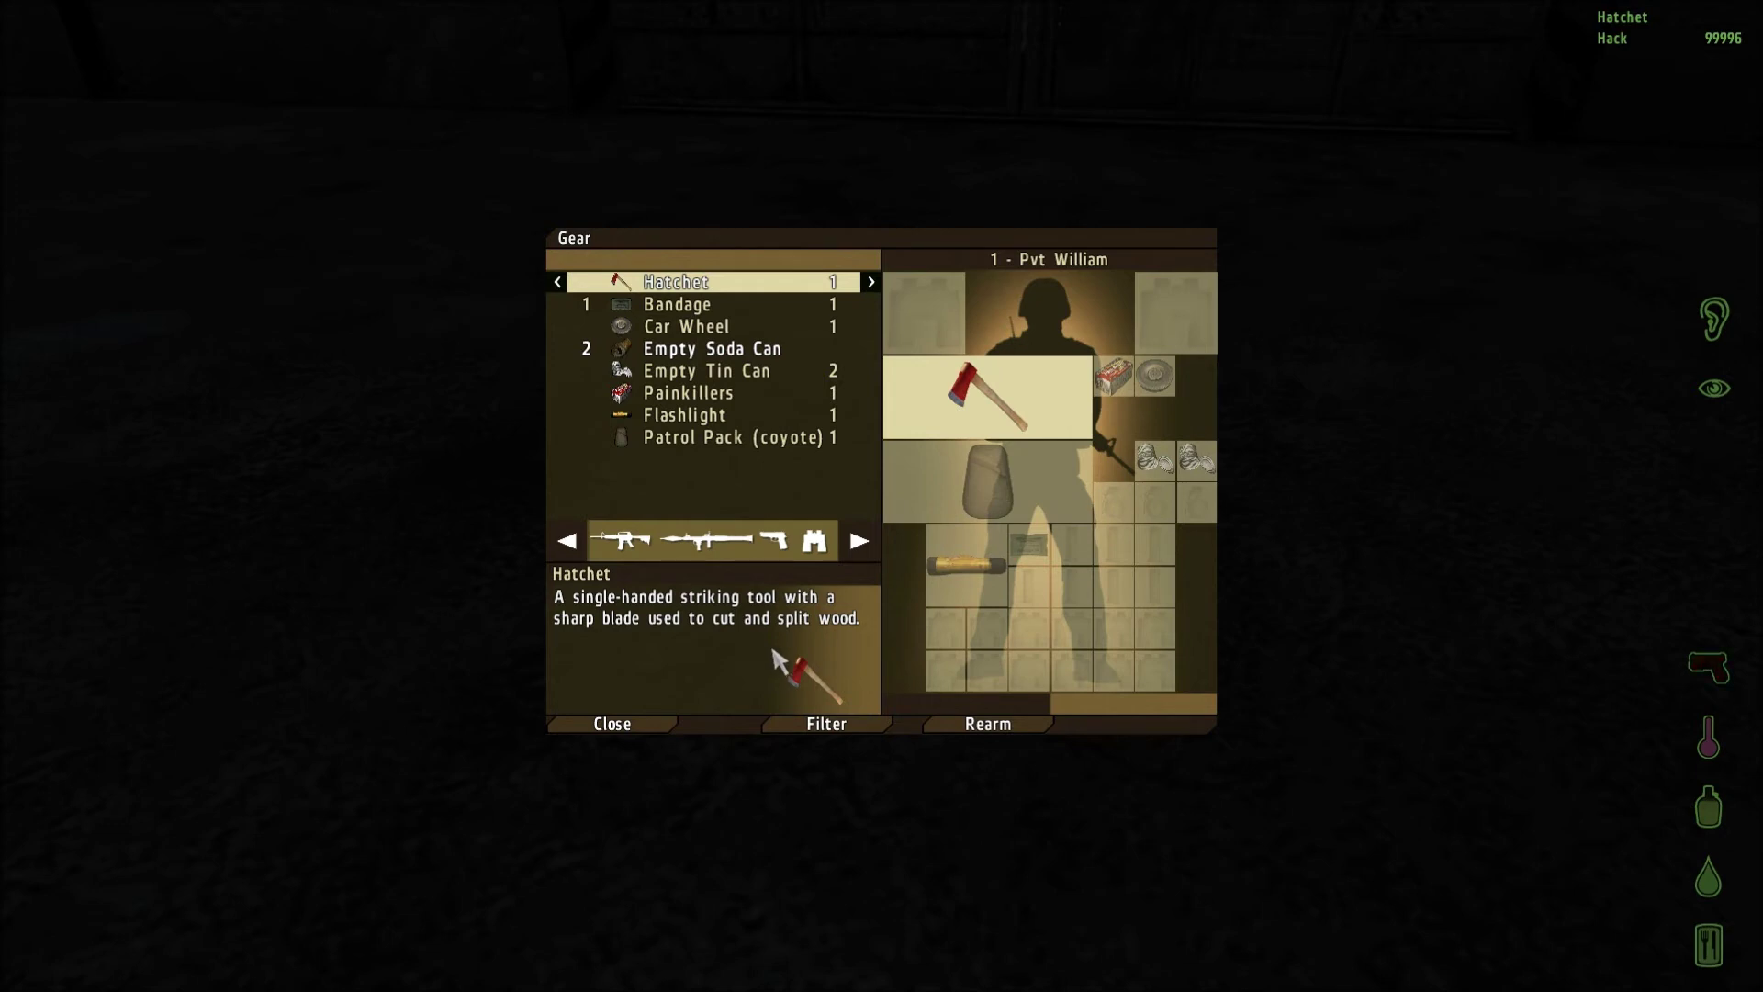
Close the gear panel and hack repeatedly at the hangar door with the hatchet
{"action": "key", "text": "Escape"}
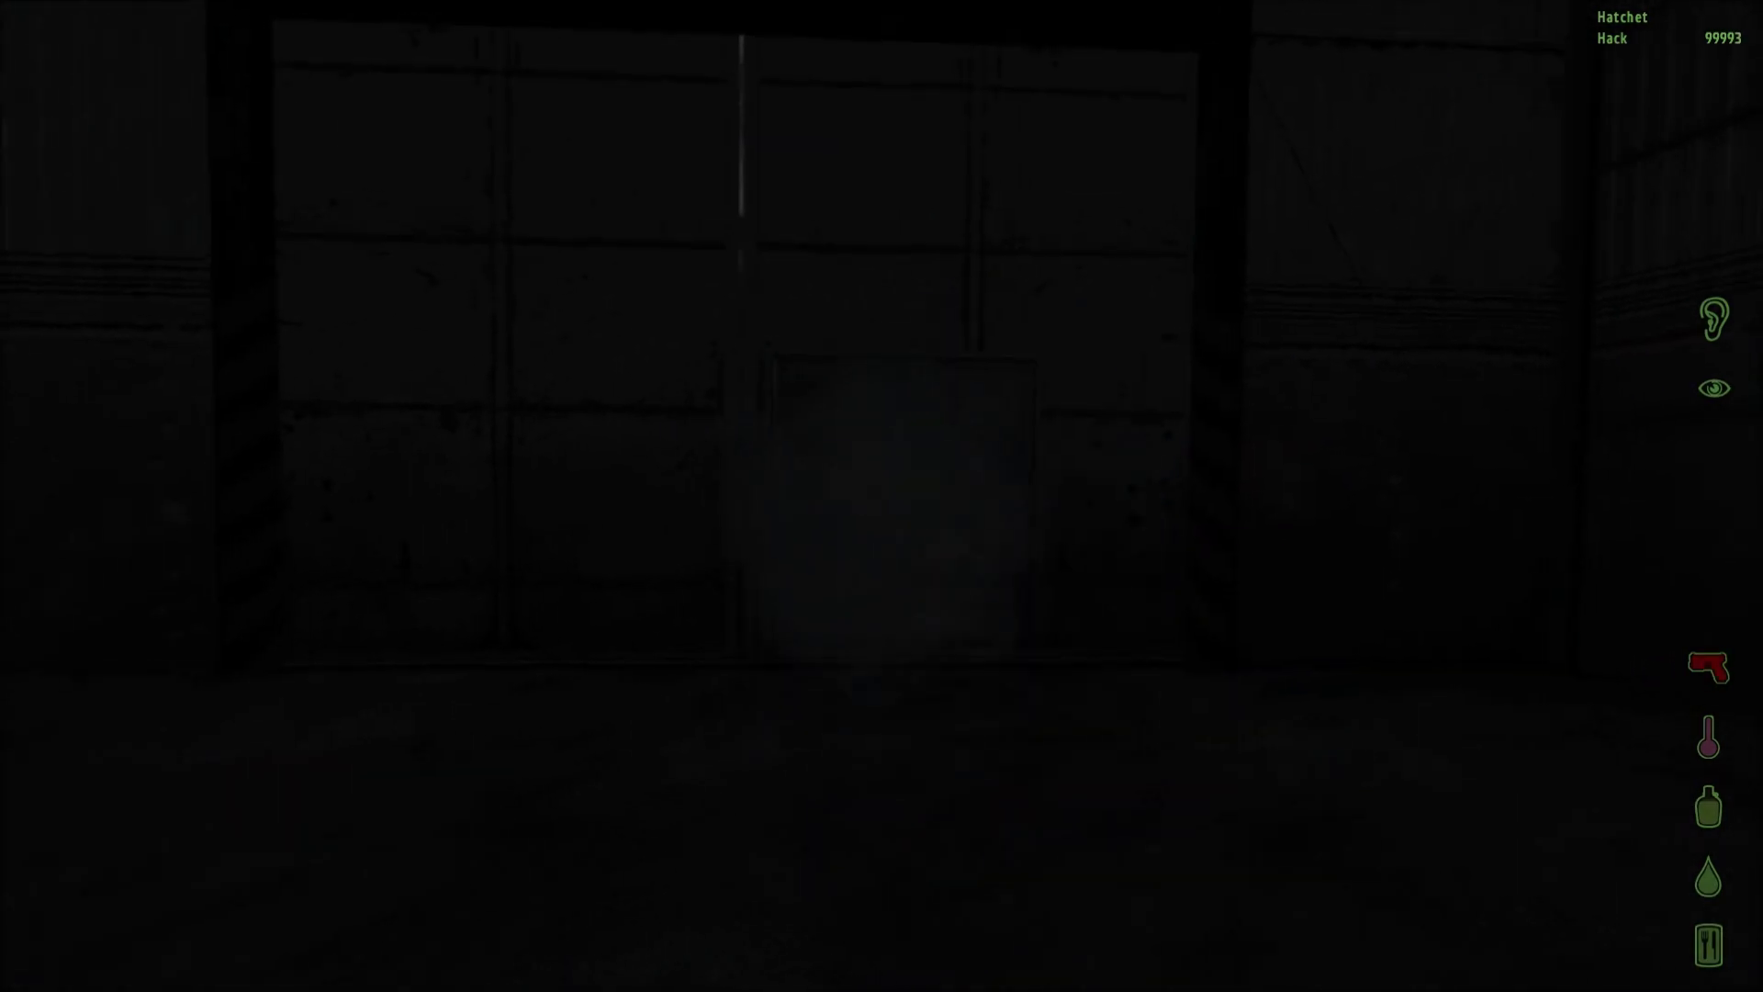
{"action": "left_click", "coordinate": [882, 495]}
{"action": "key", "text": "w"}
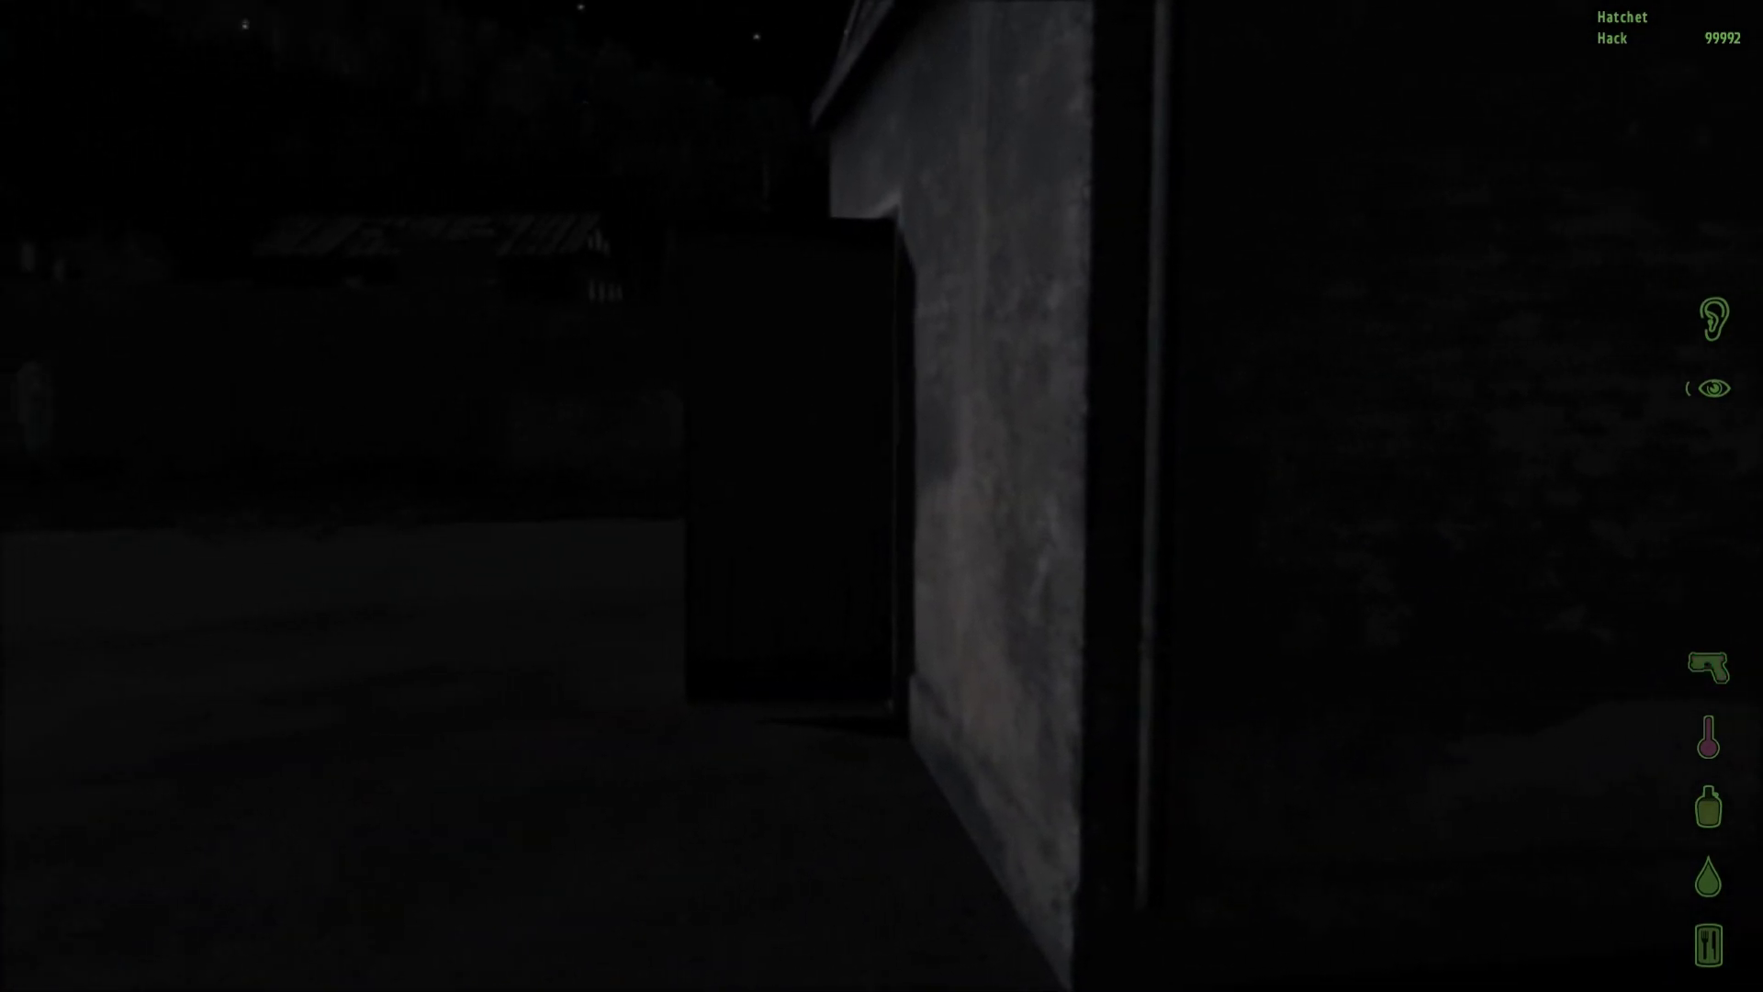
{"action": "key", "text": "w"}
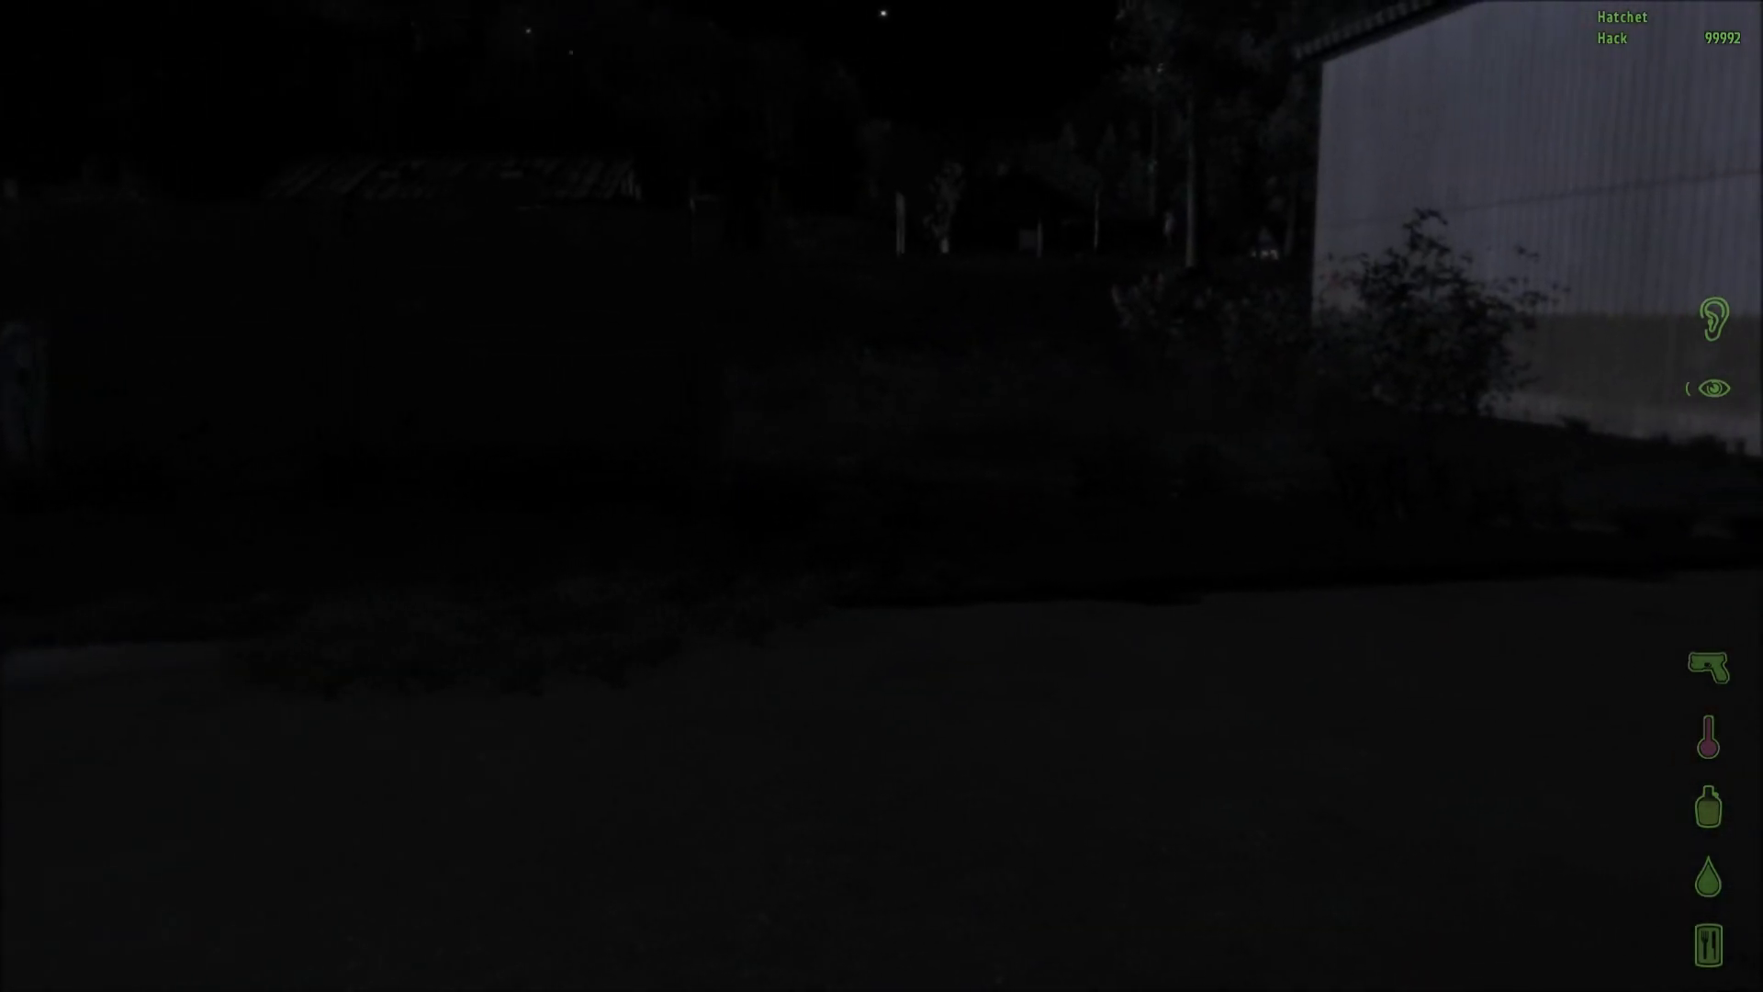
{"action": "key", "text": "w"}
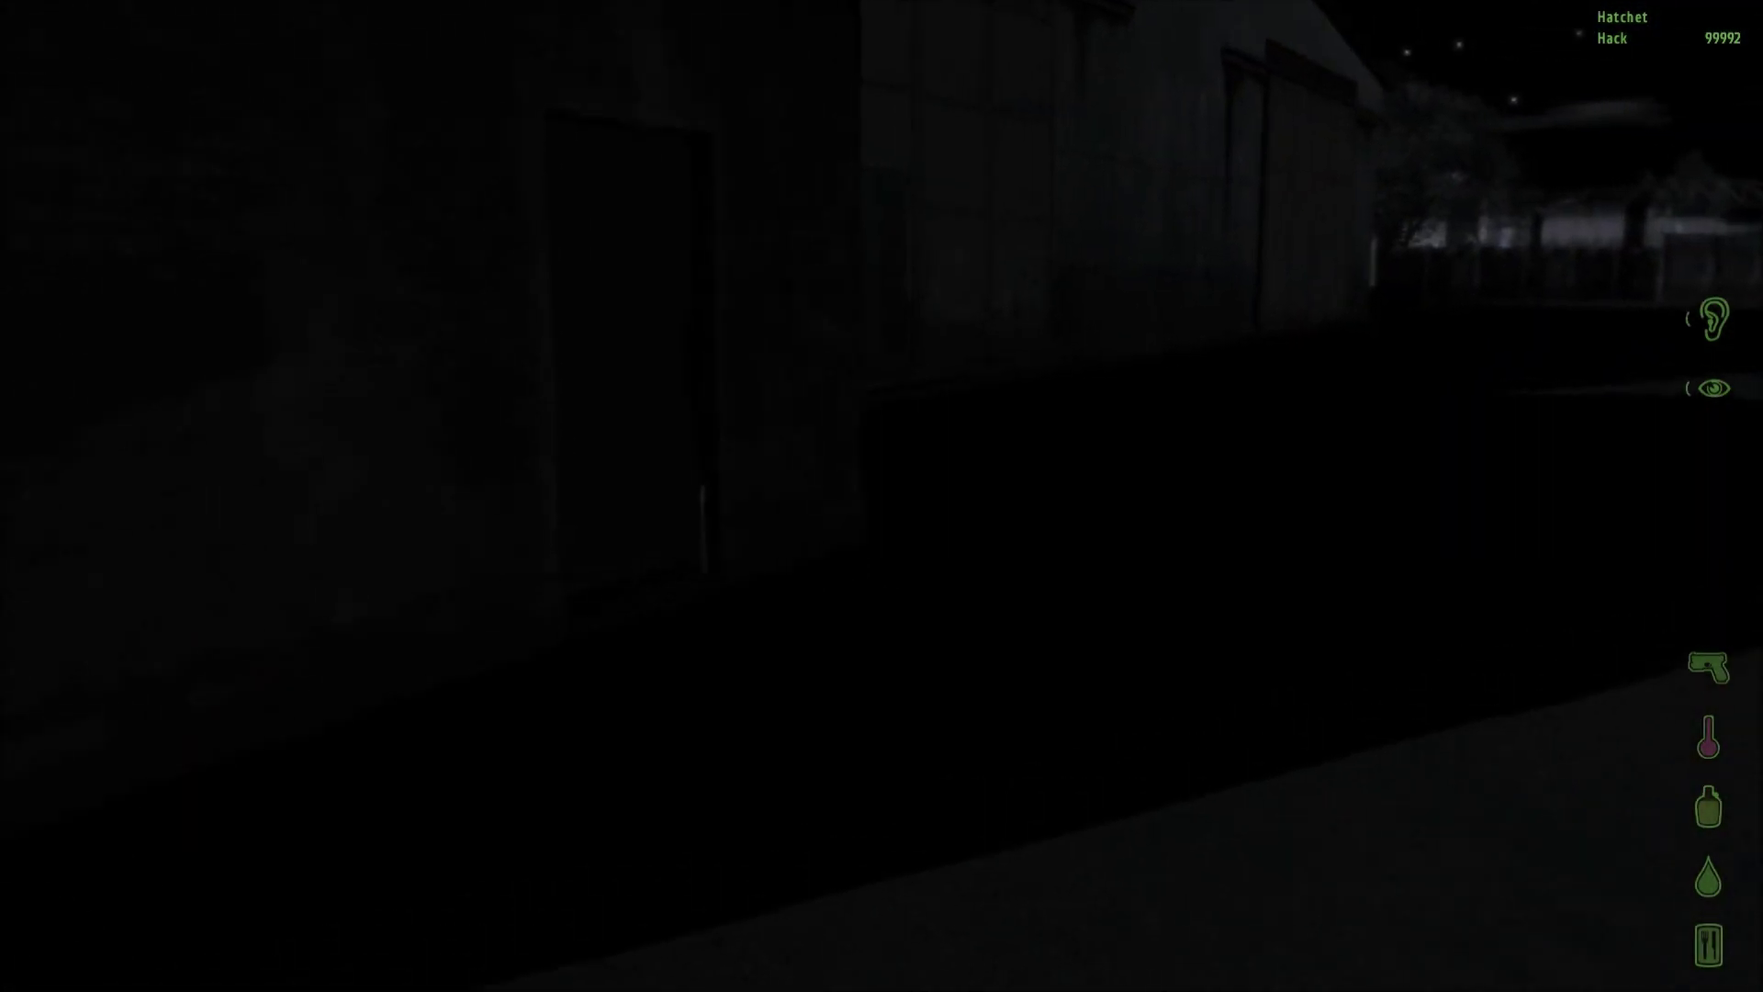
Walk to the concrete wall, turn toward the open yard, and raise the command menu
{"action": "key", "text": "5"}
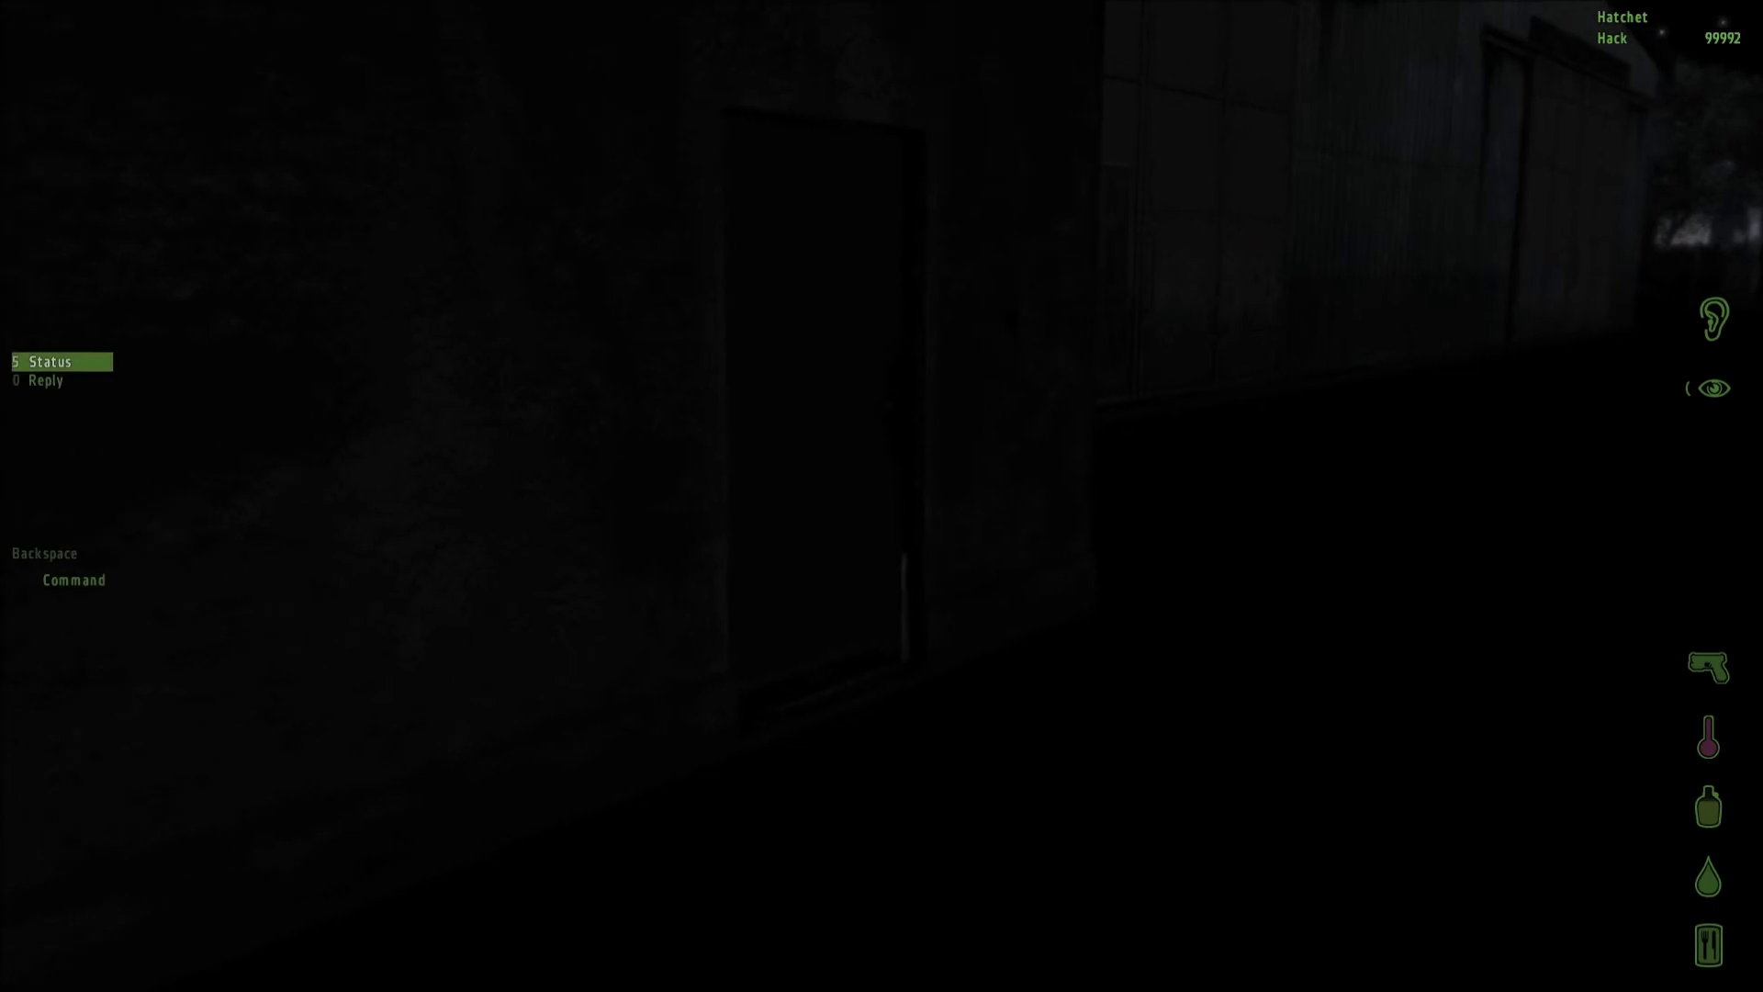
Toggle the pause menu and gear inventory, then move the command choice to Reply and back
{"action": "key", "text": "Escape"}
{"action": "left_click", "coordinate": [647, 743]}
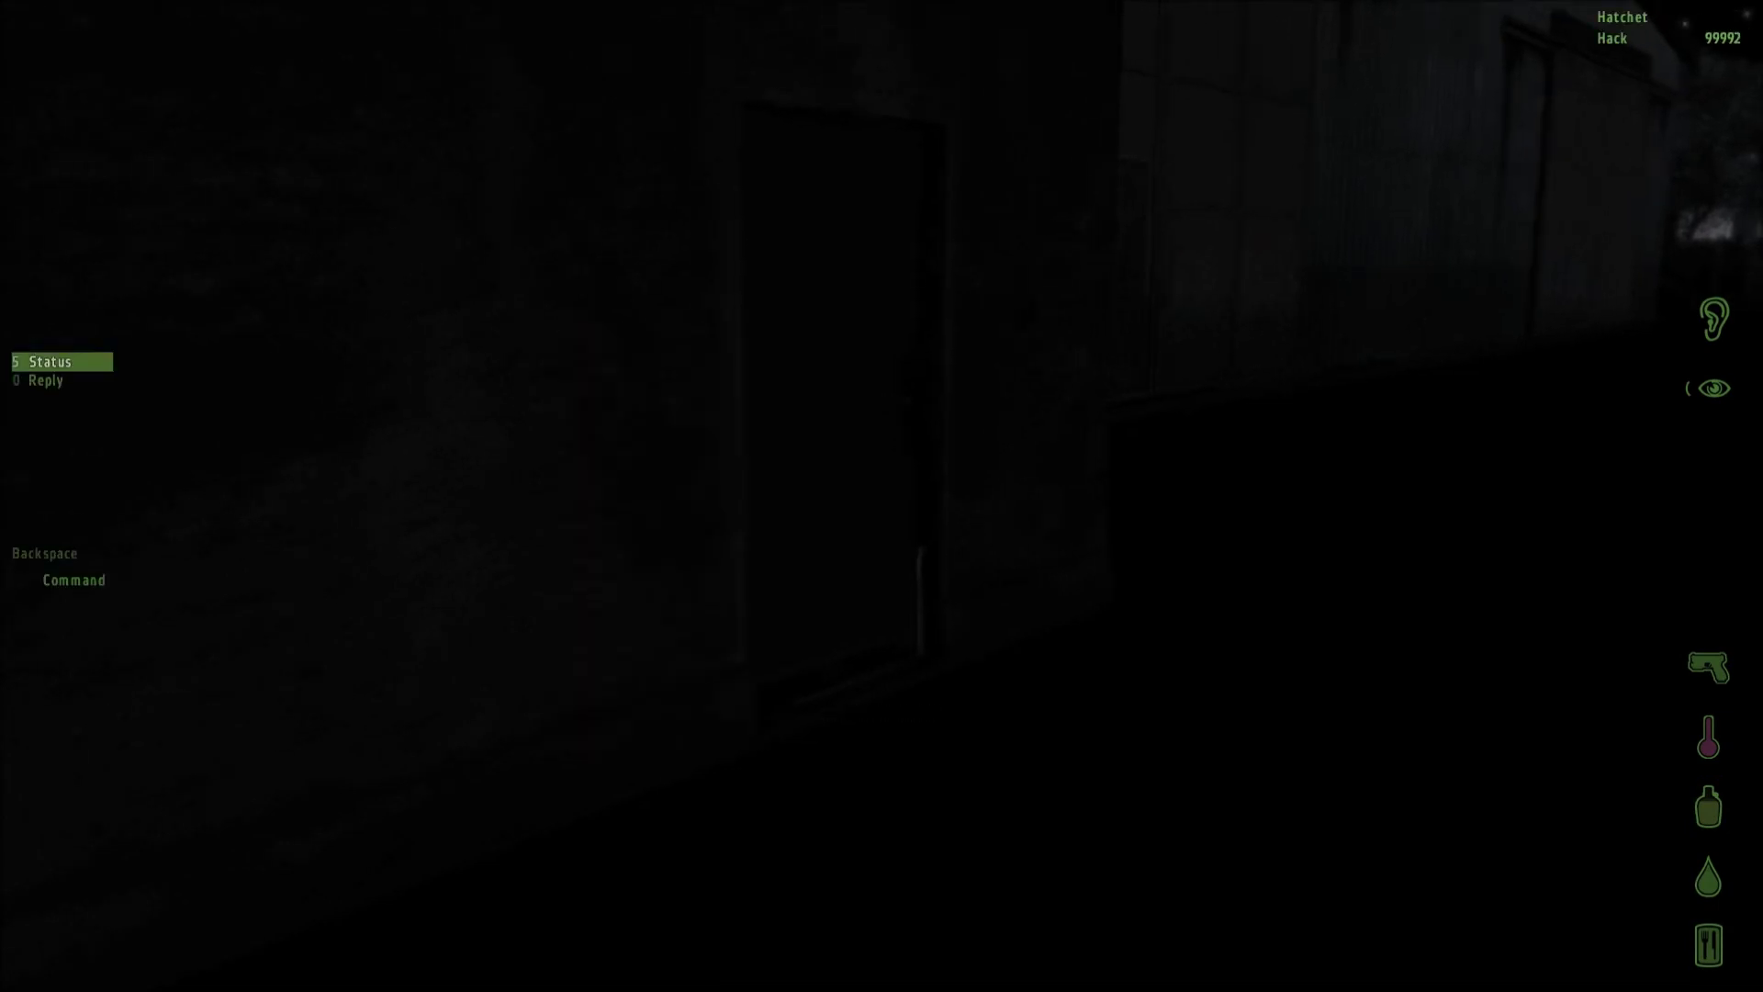
{"action": "key", "text": "g"}
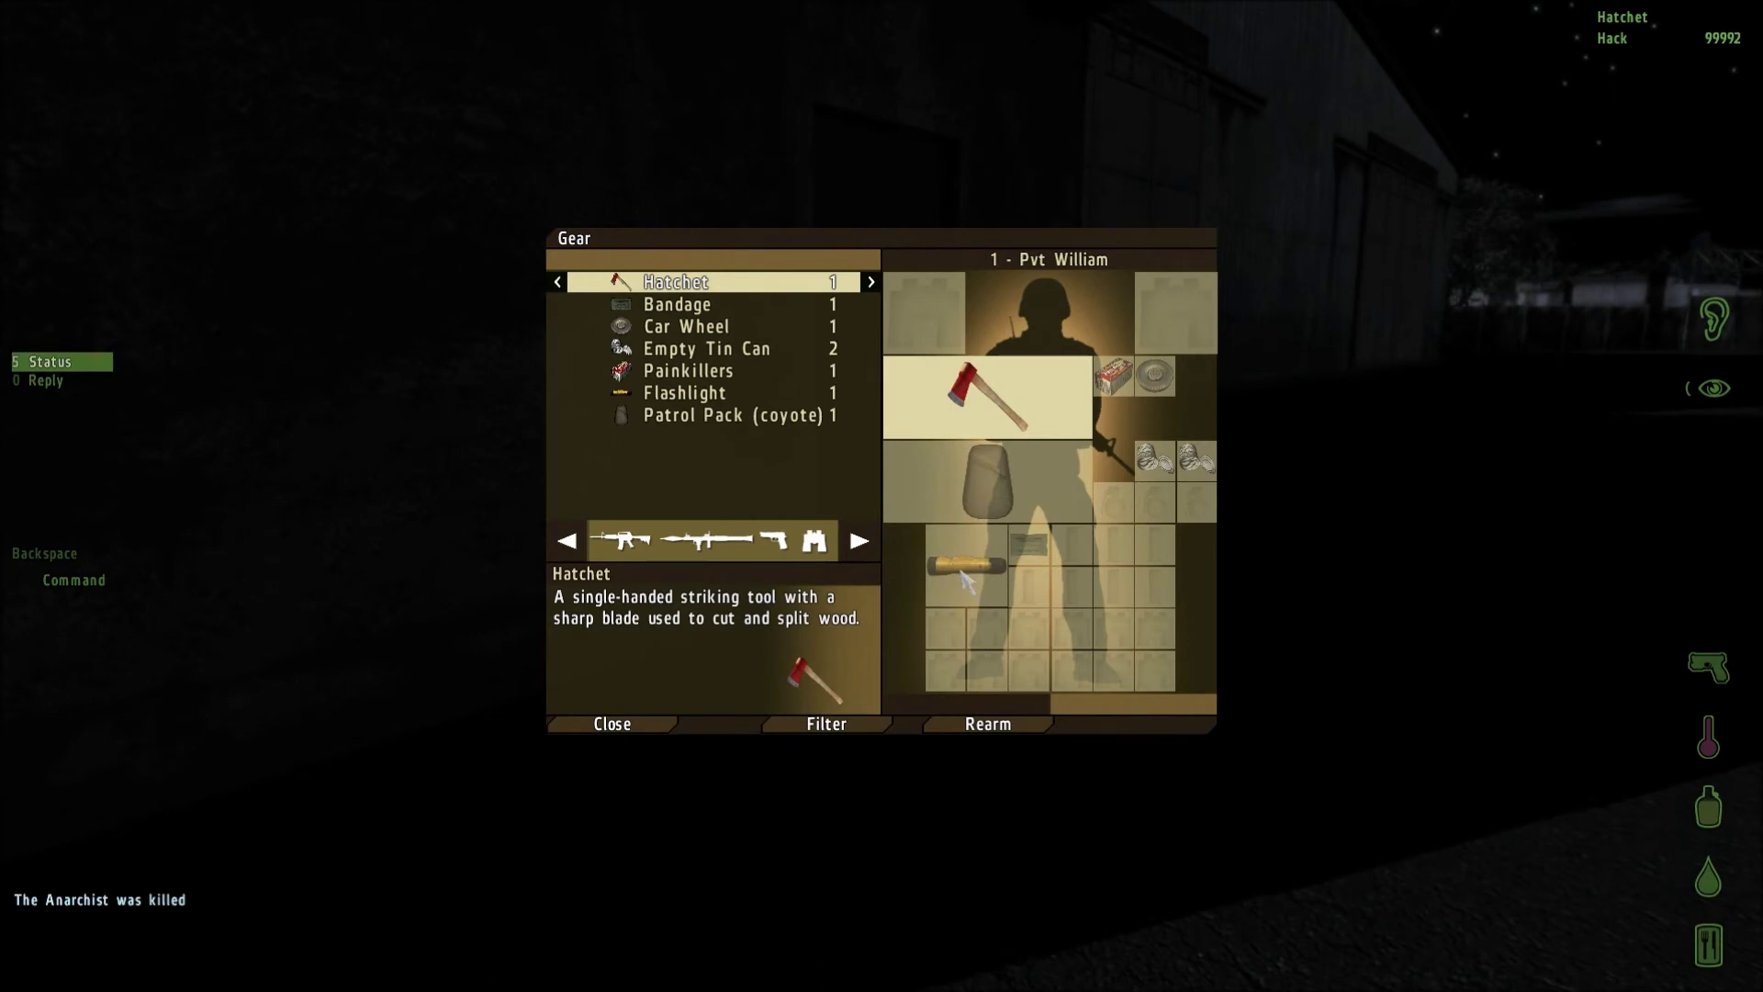
{"action": "key", "text": "Escape"}
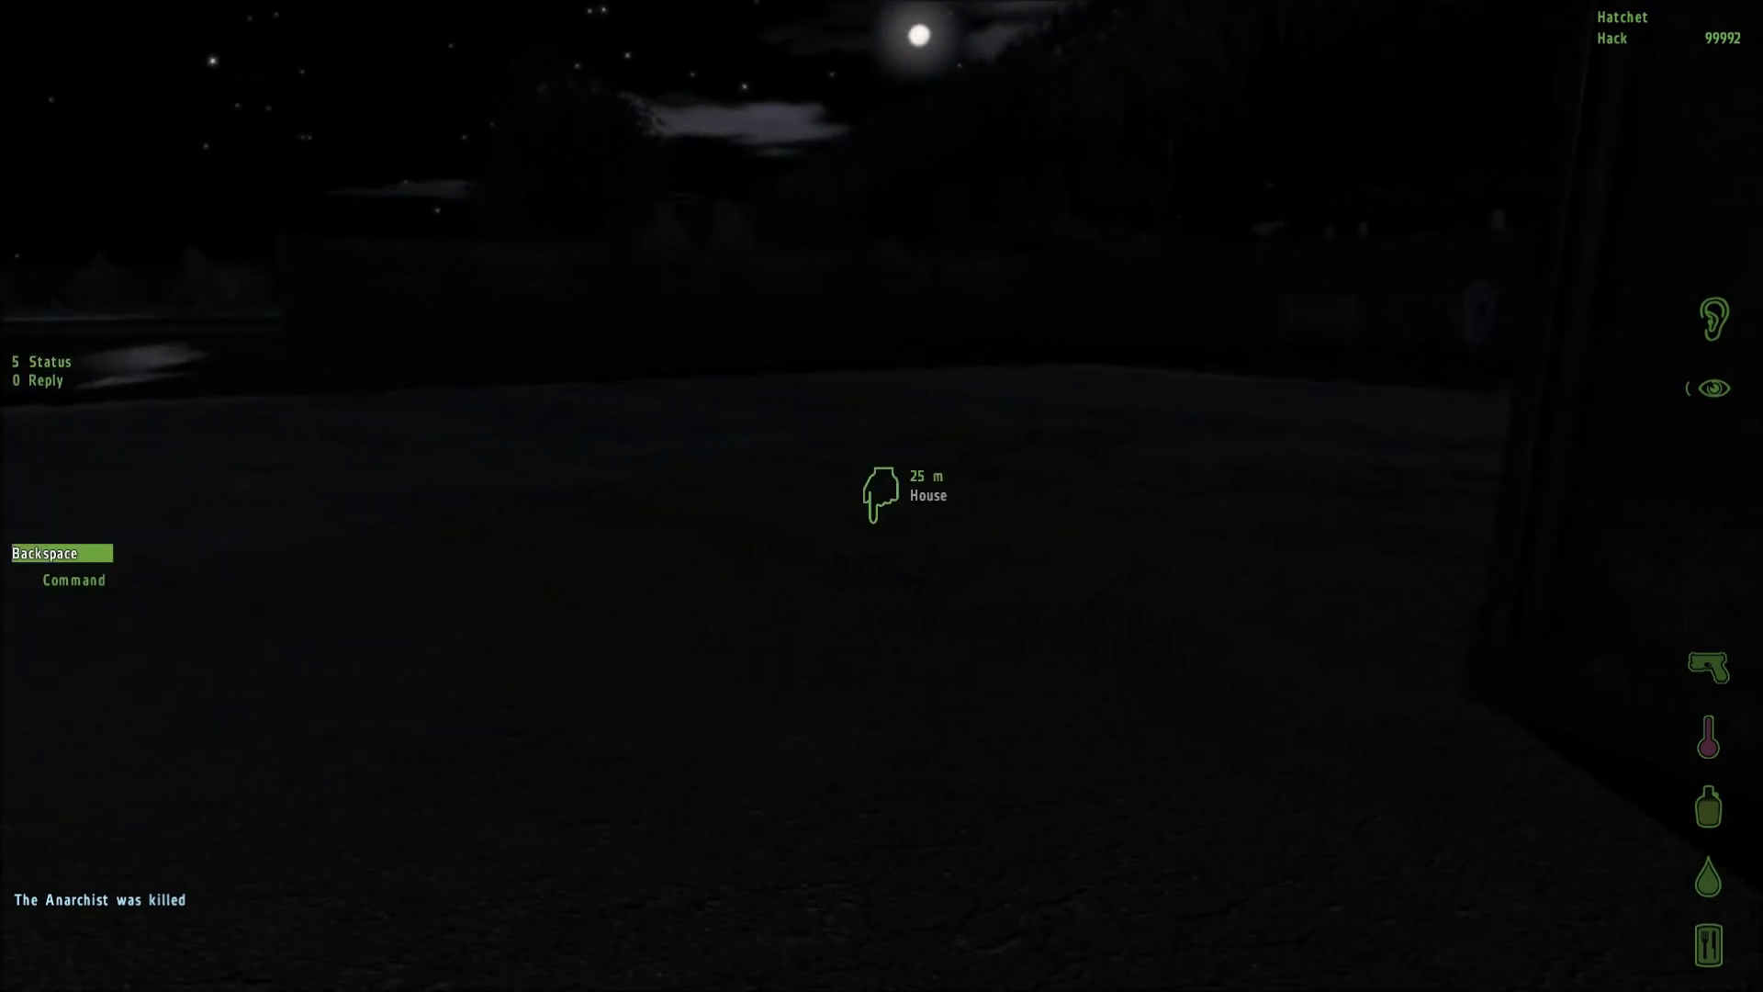
{"action": "key", "text": "0"}
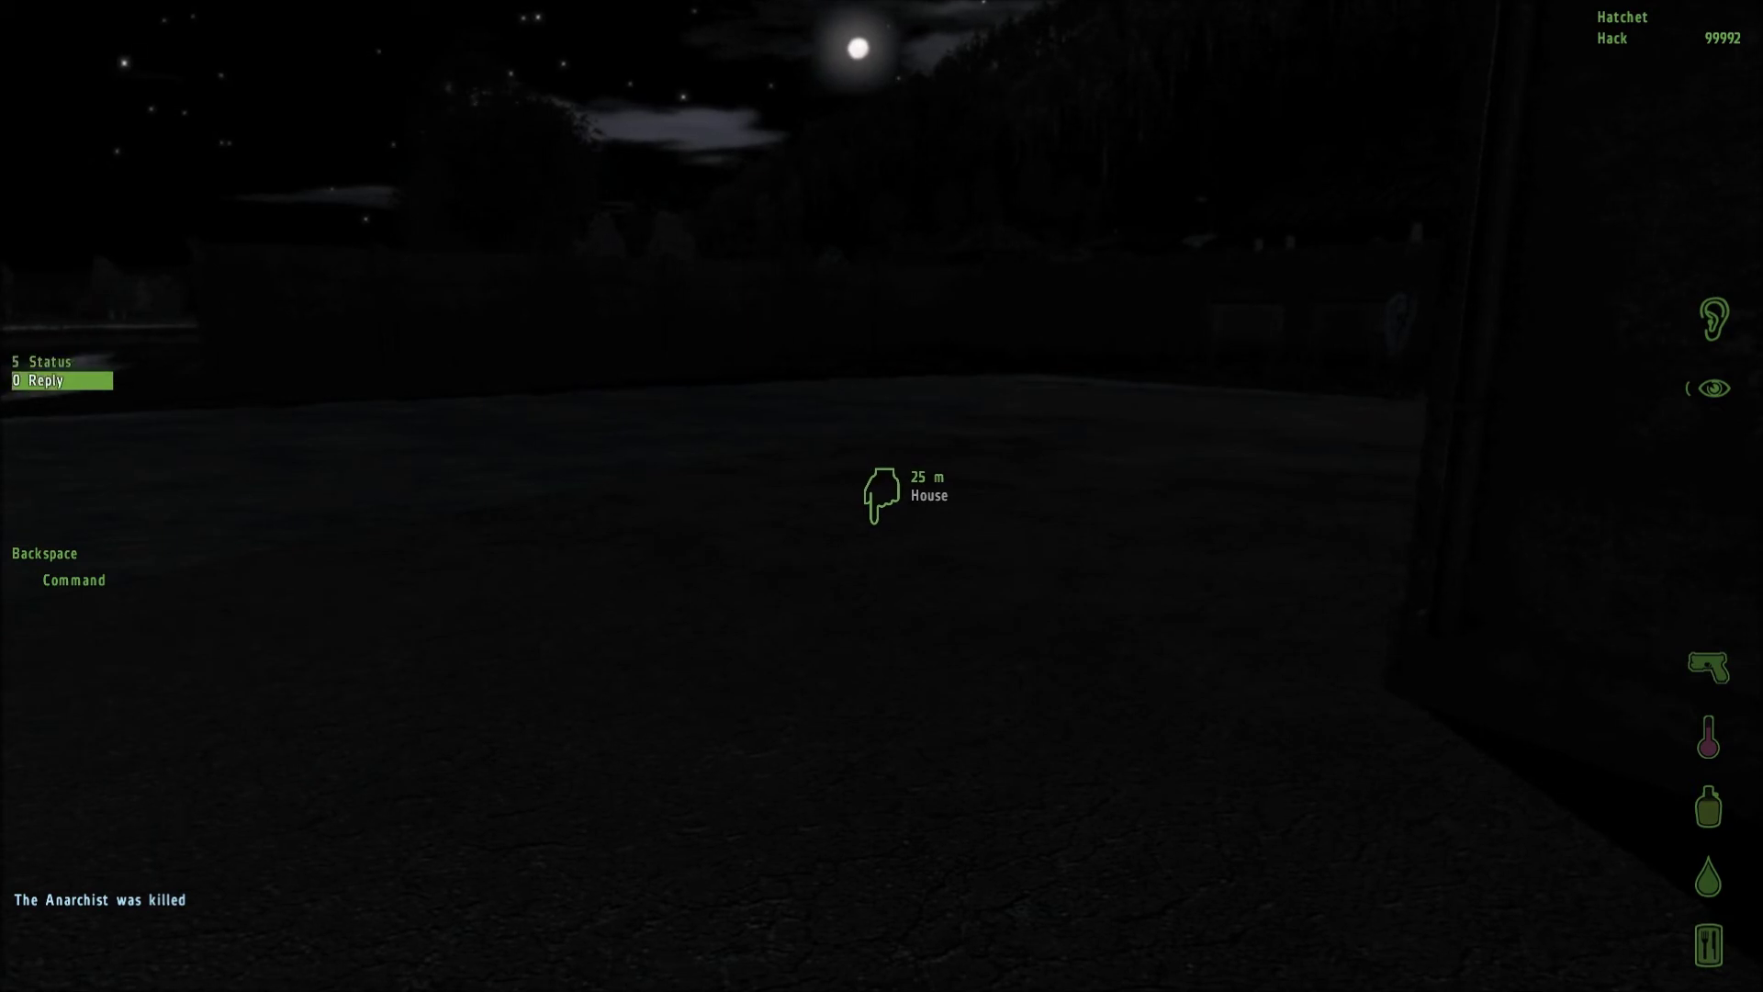
{"action": "key", "text": "BackSpace"}
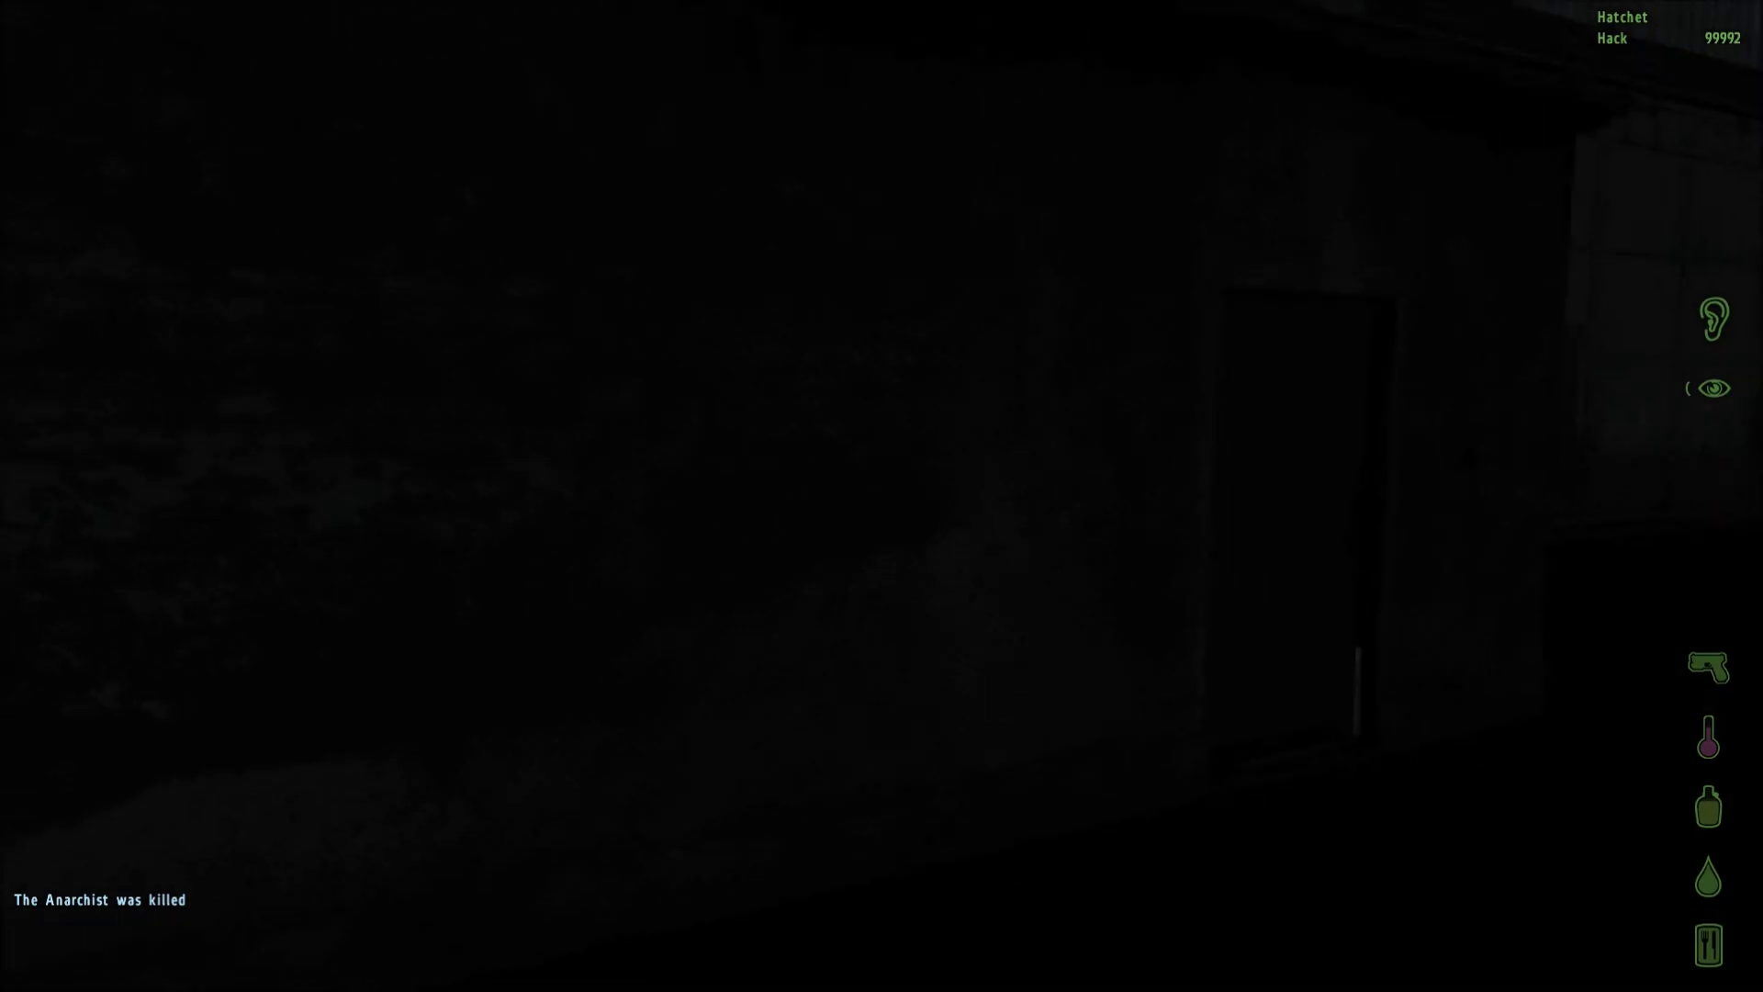
Check the player list, briefly reopen gear, then face the moonlit open field
{"action": "key", "text": "g"}
{"action": "key", "text": "g"}
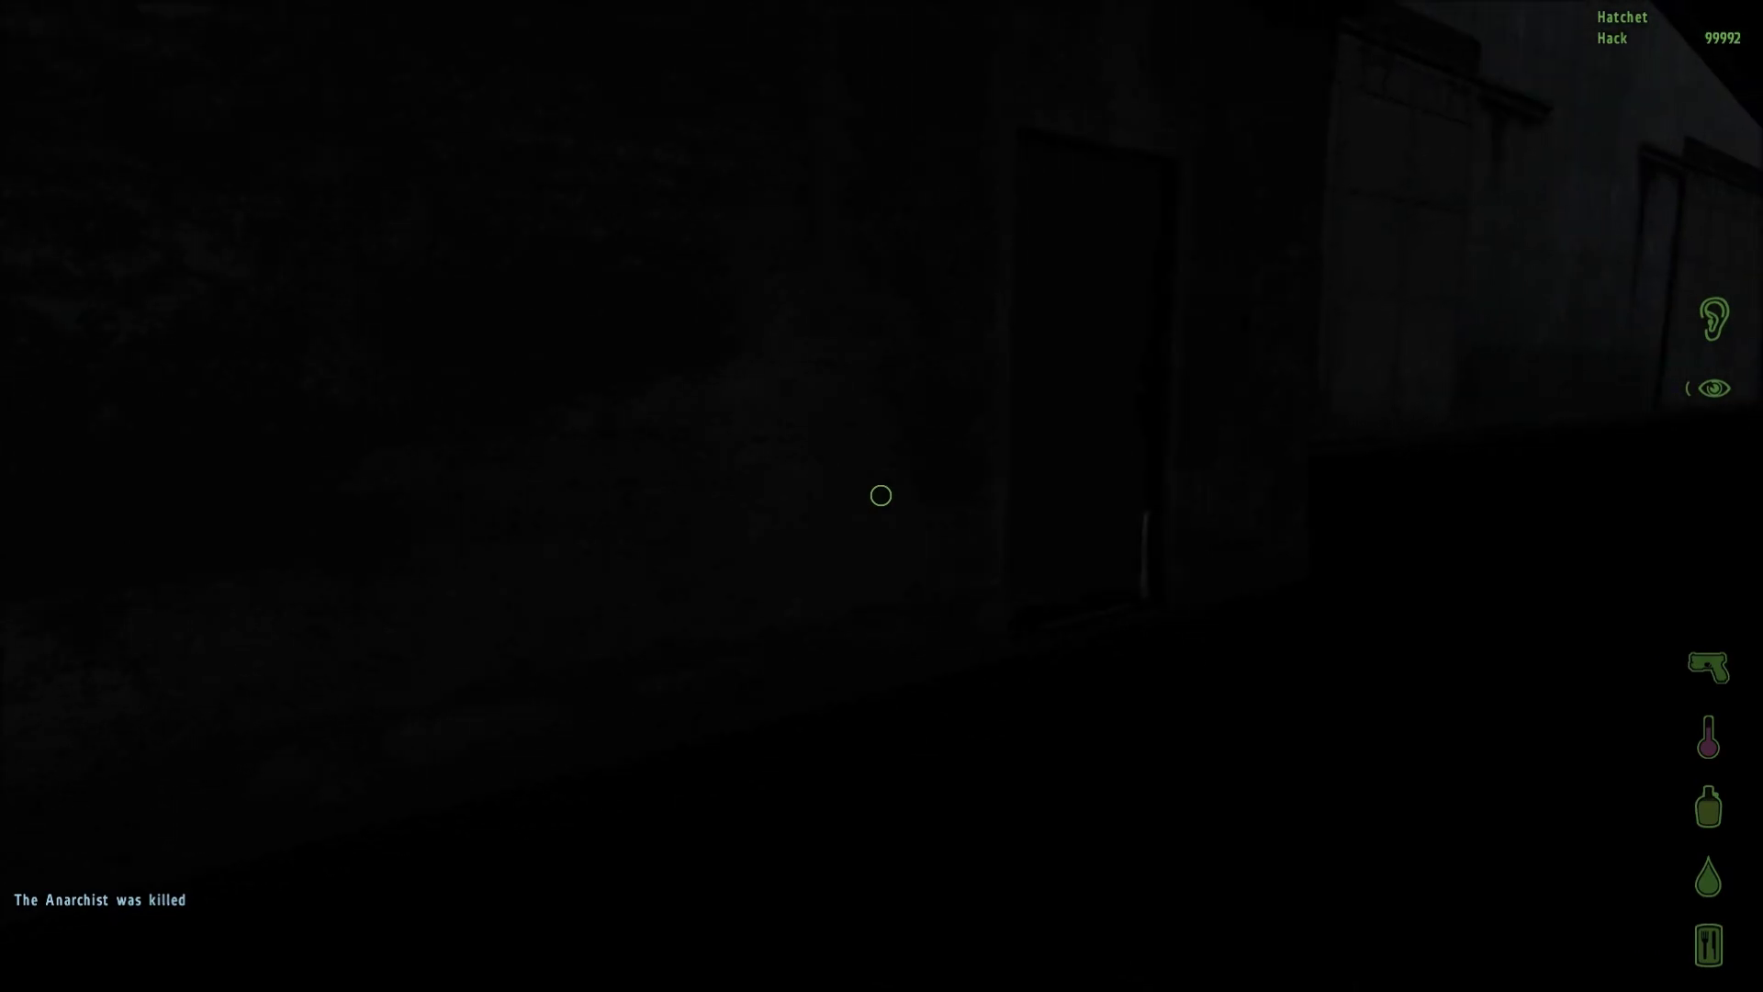
{"action": "key", "text": "p"}
{"action": "key", "text": "p"}
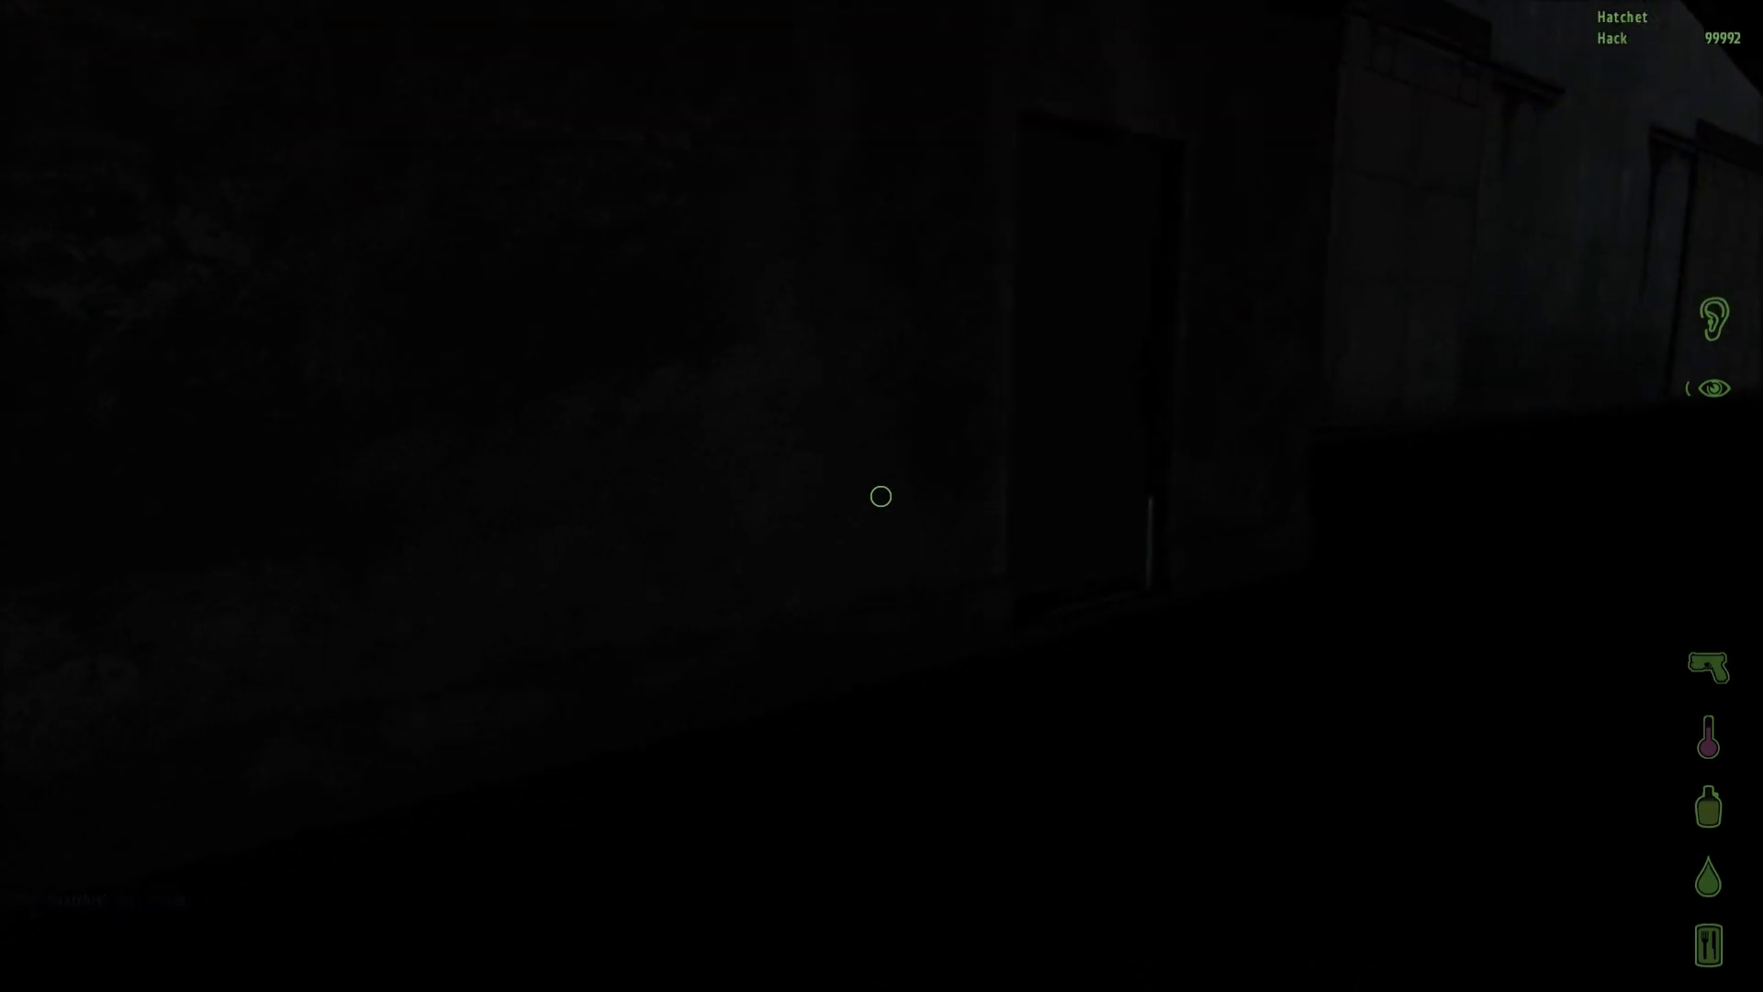
{"action": "key", "text": "g"}
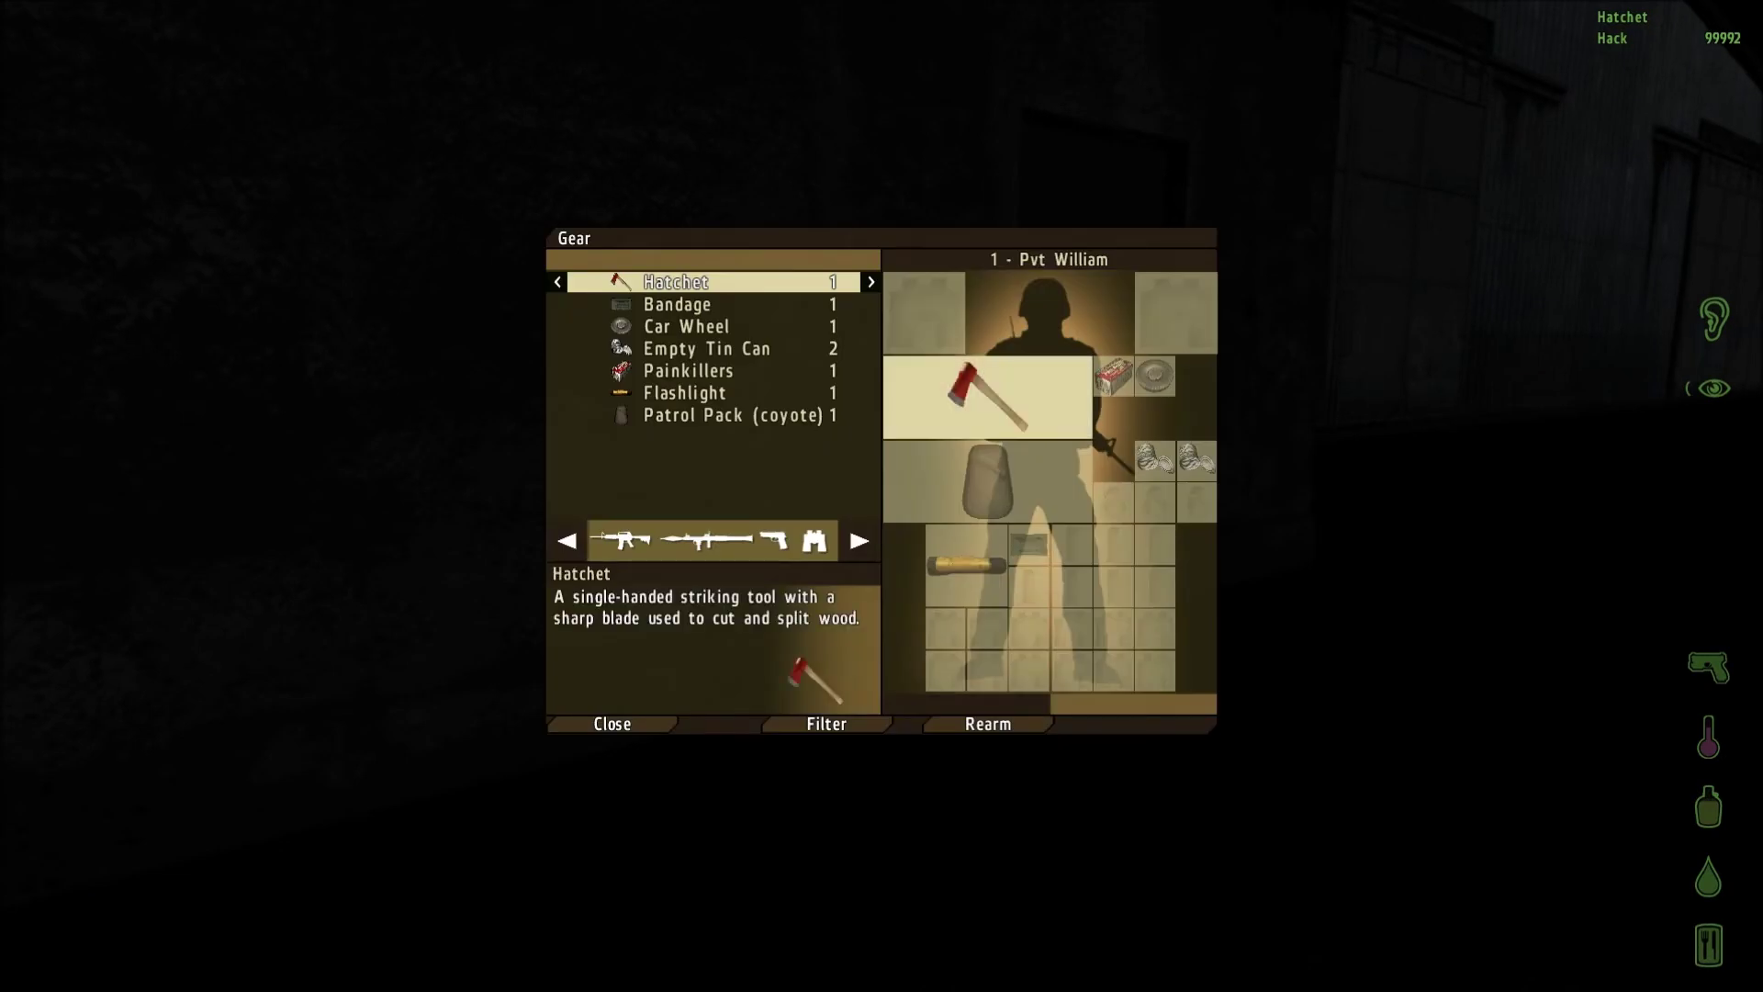
{"action": "key", "text": "Escape"}
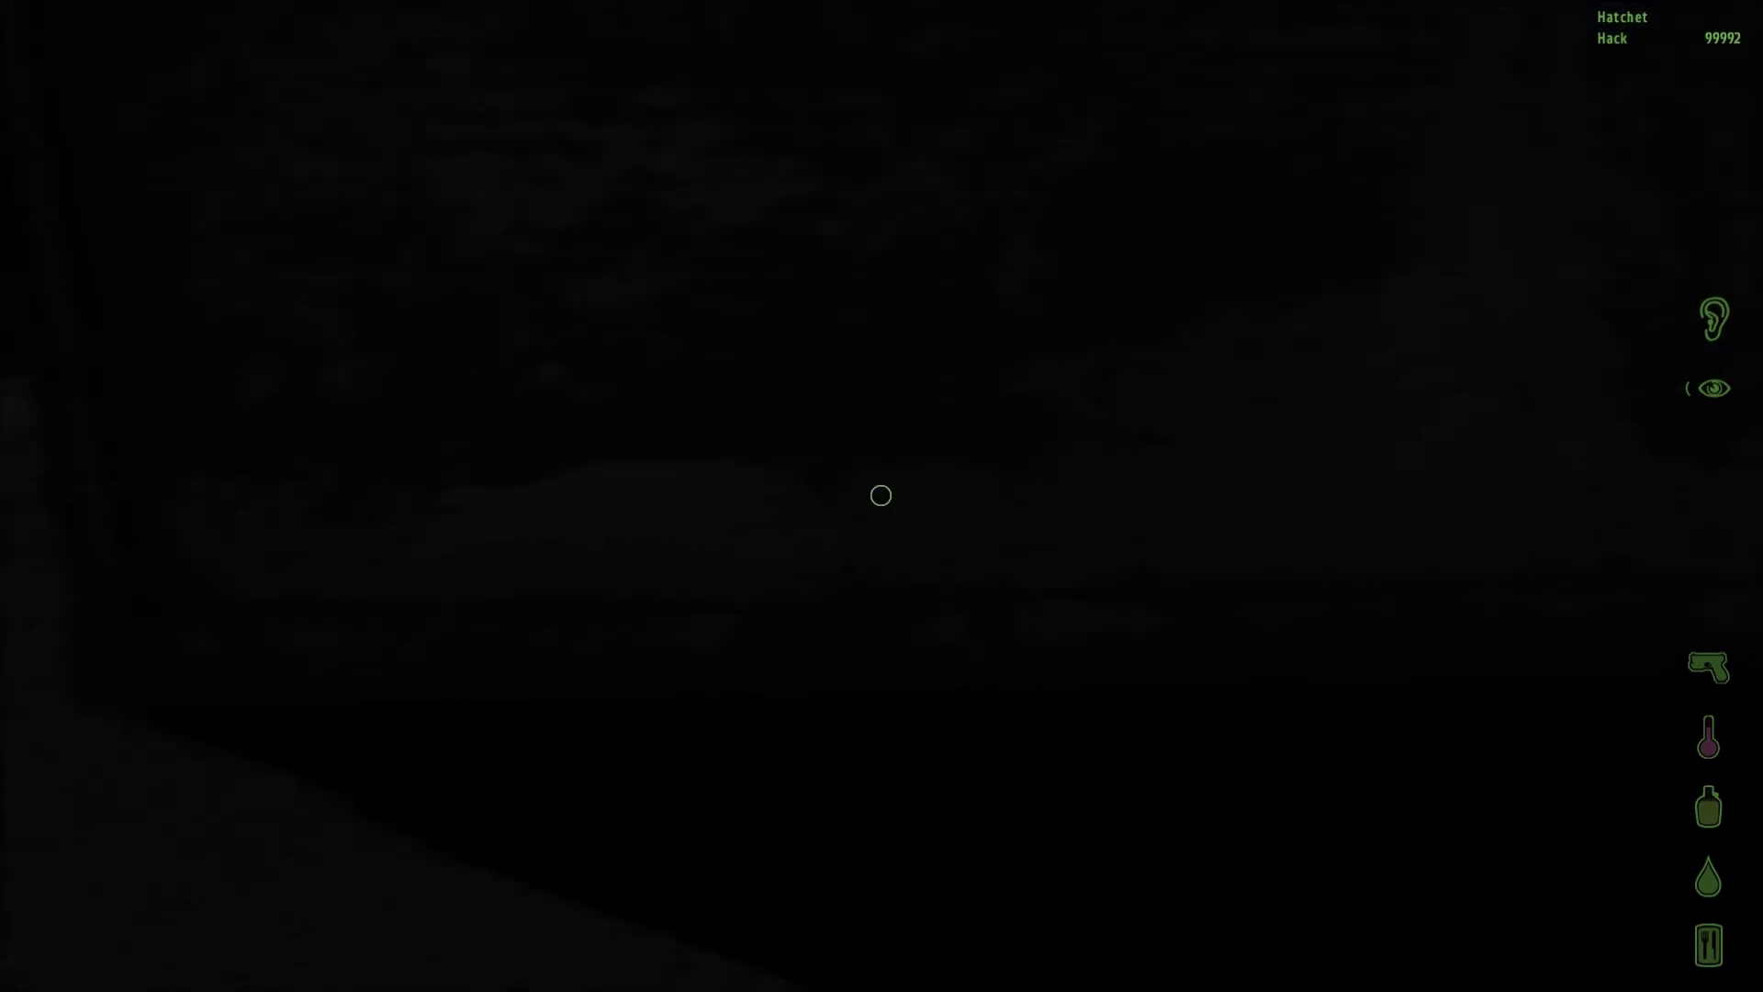
{"action": "left_click_drag", "start_coordinate": [881, 496], "coordinate": [881, 496]}
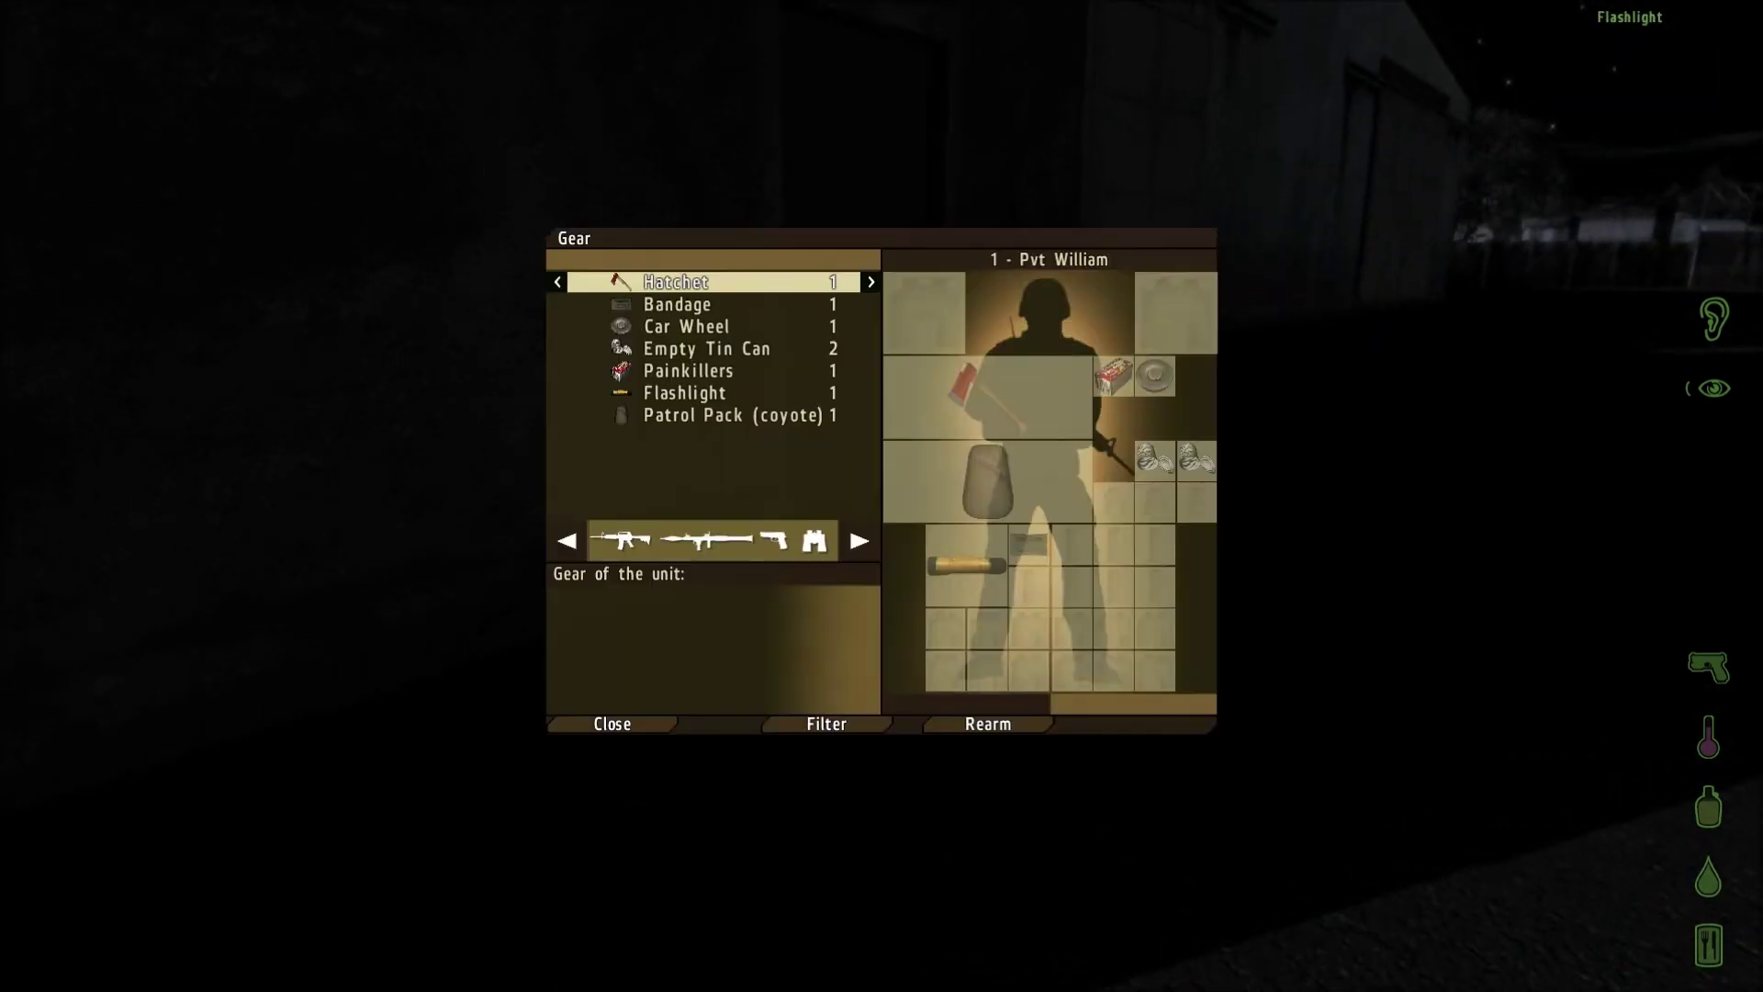
Move the hatchet back into its gear slot and select the flashlight
{"action": "left_click_drag", "start_coordinate": [606, 573], "coordinate": [820, 680]}
{"action": "key", "text": "g"}
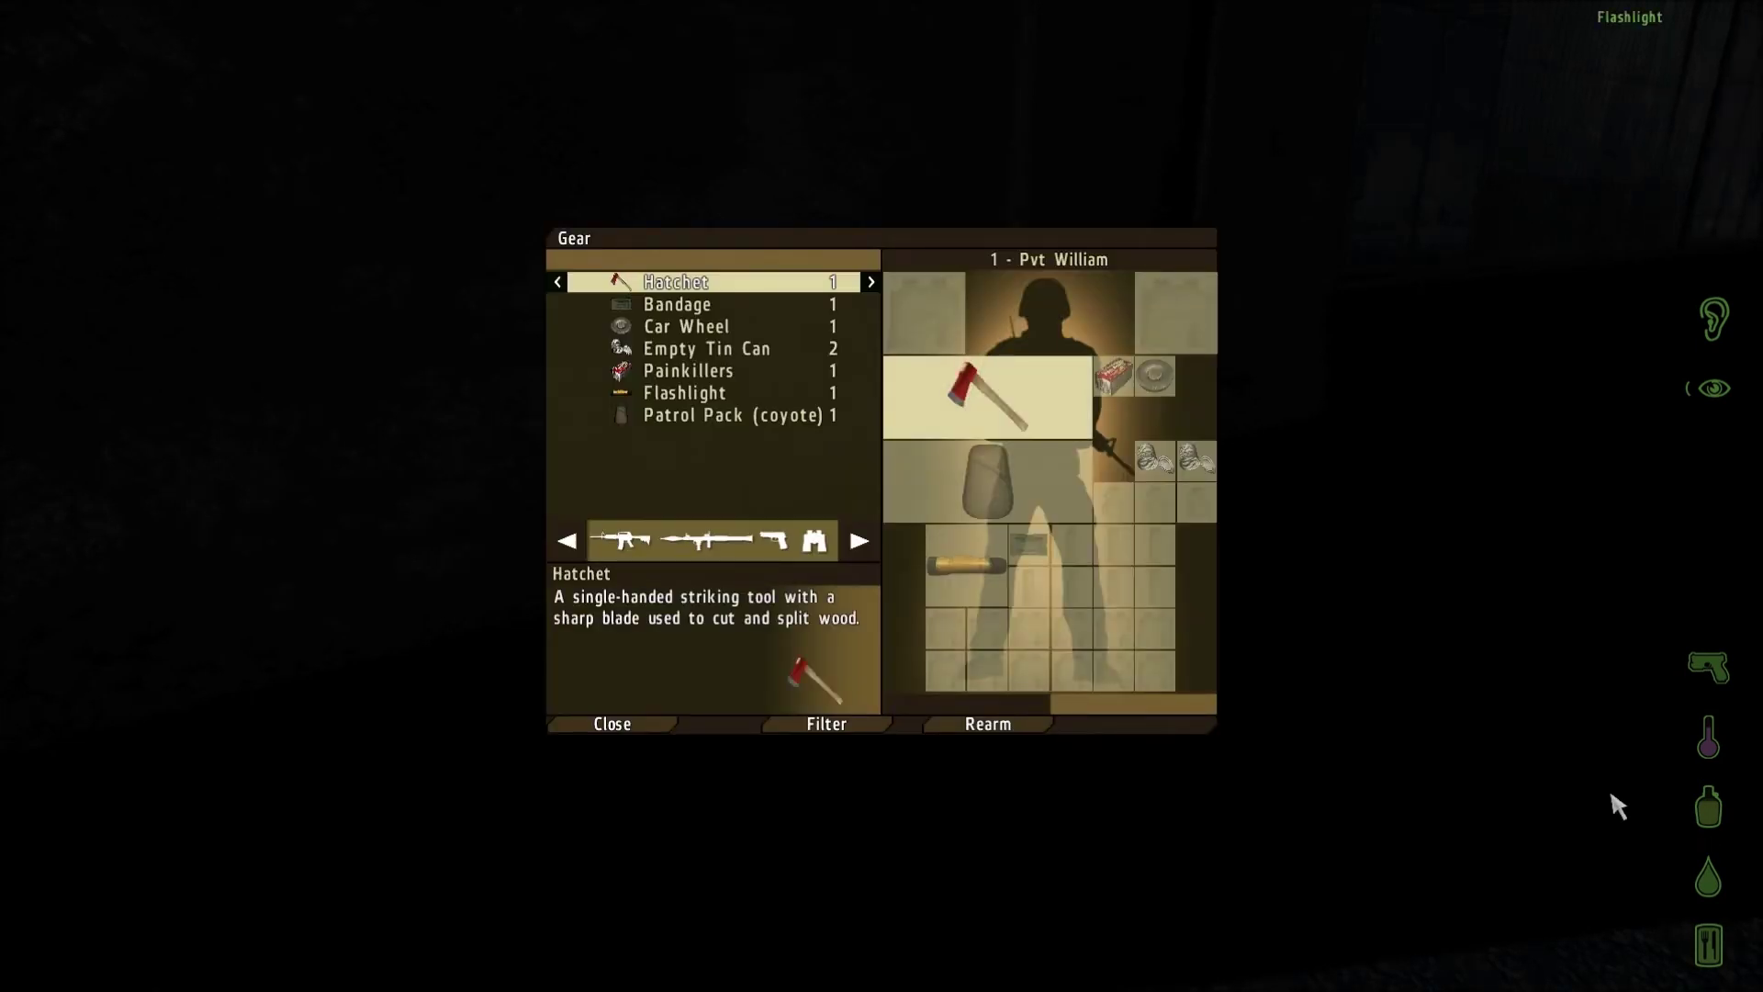
{"action": "left_click", "coordinate": [970, 587]}
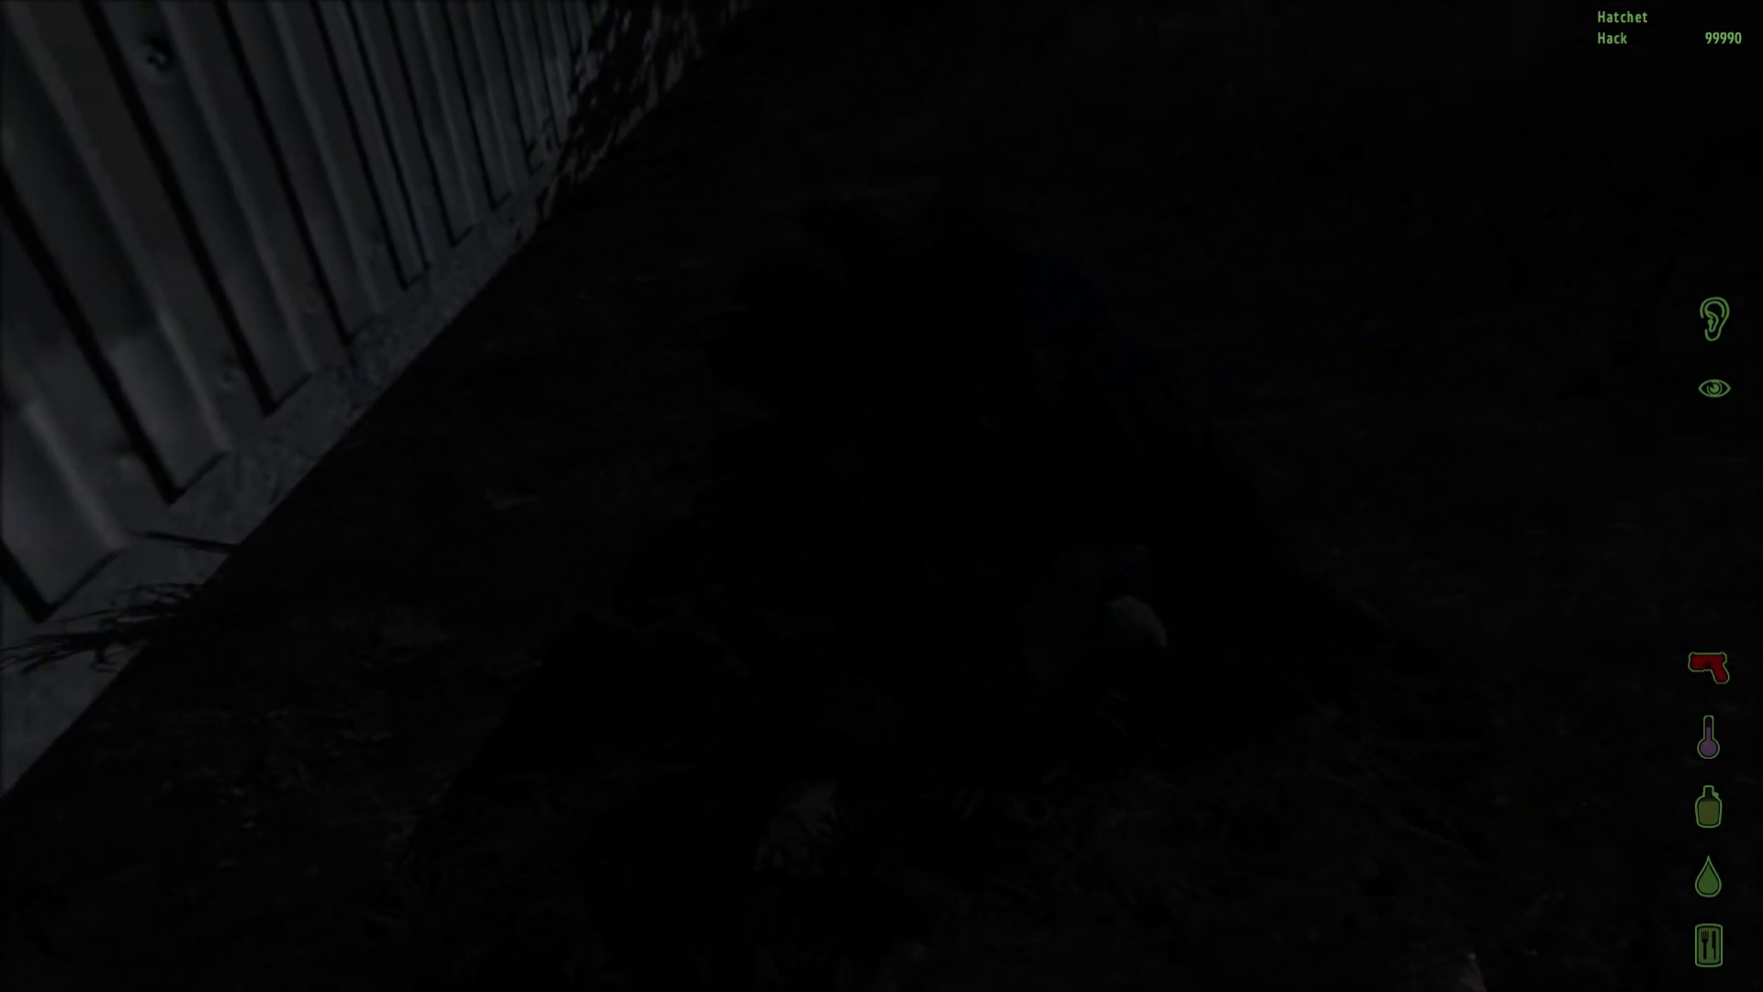
Open the gear inventory beside the corrugated fence to view nearby items
{"action": "key", "text": "g"}
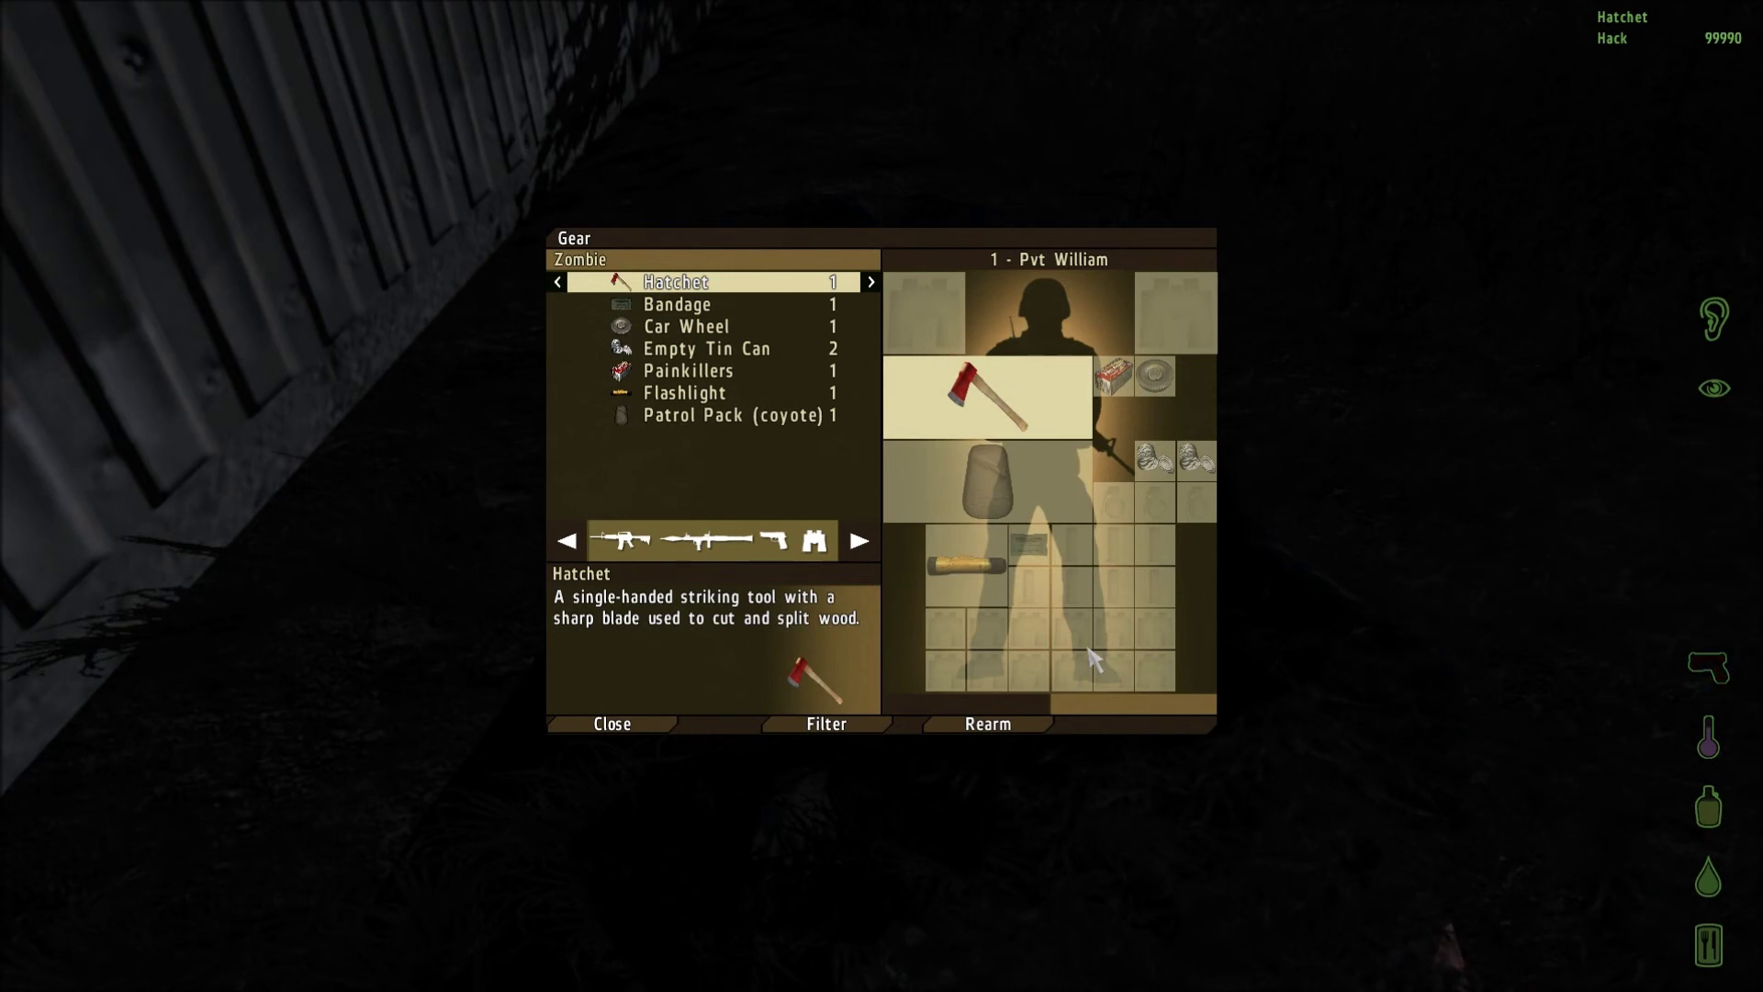
Close the gear screen and walk forward beside the corrugated wall, looking toward the horizon
{"action": "key", "text": "g"}
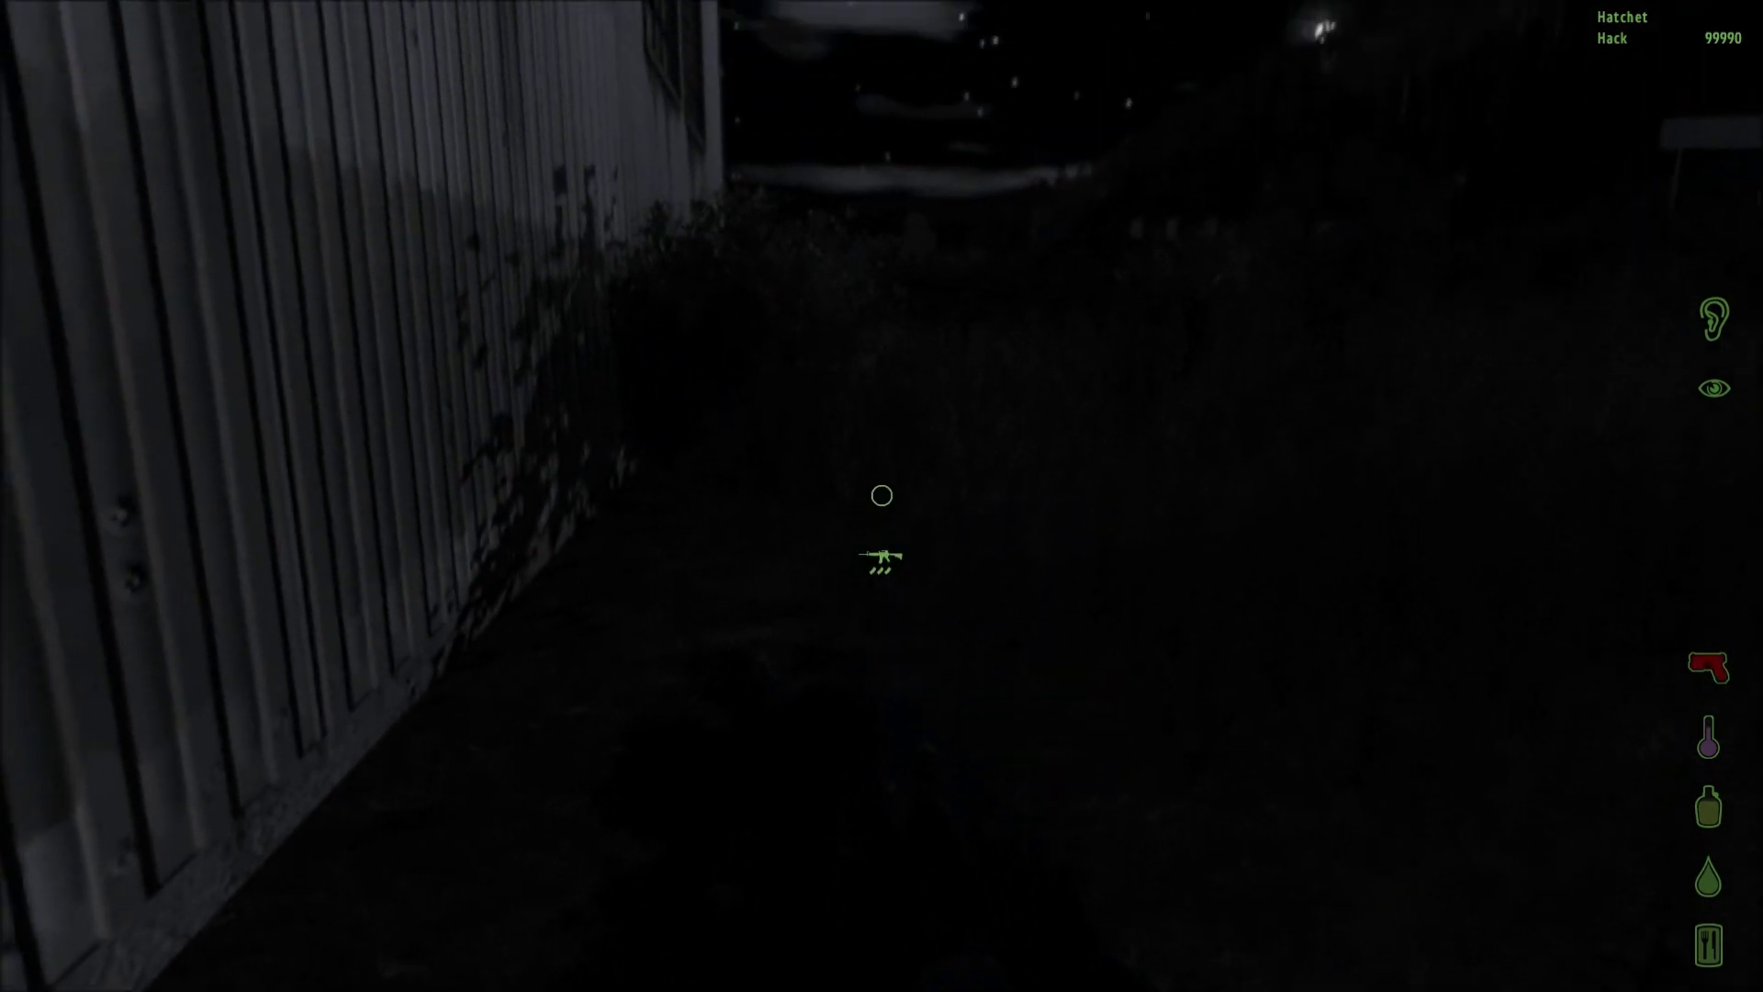
{"action": "key", "text": "w"}
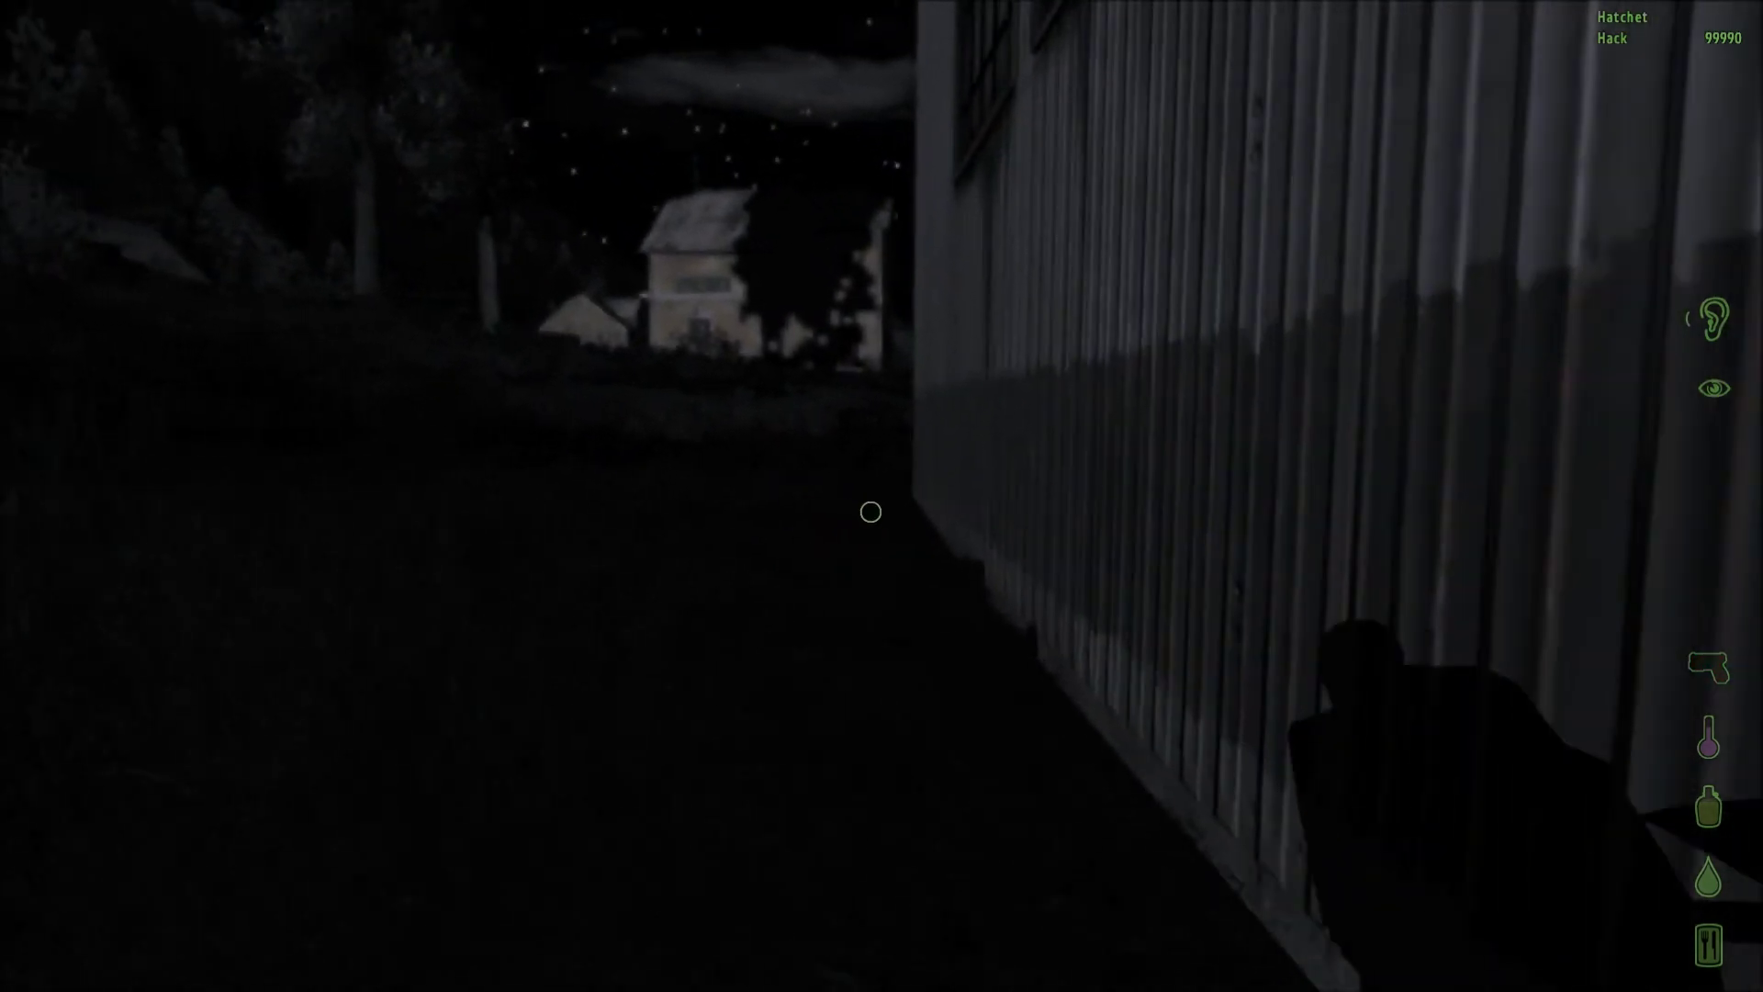
{"action": "key", "text": "w"}
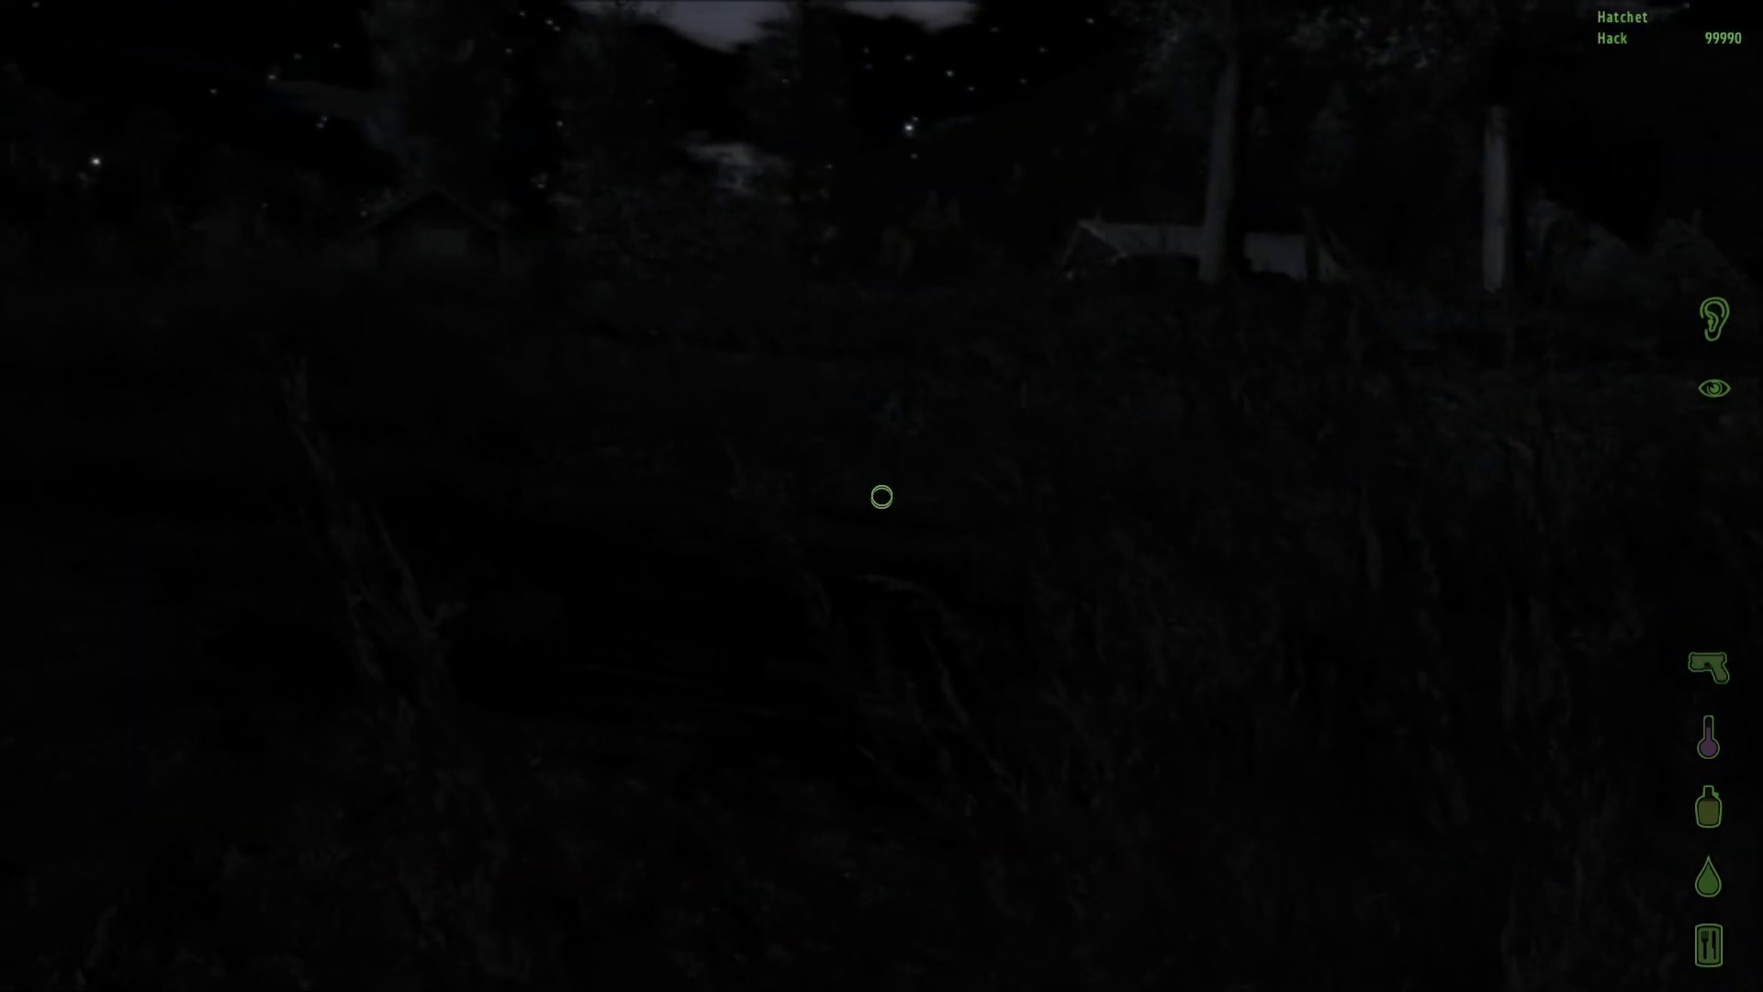
Walk along the metal wall past the trees, scanning the sky and house, then head for the road signs
{"action": "key", "text": "w"}
{"action": "key", "text": "w"}
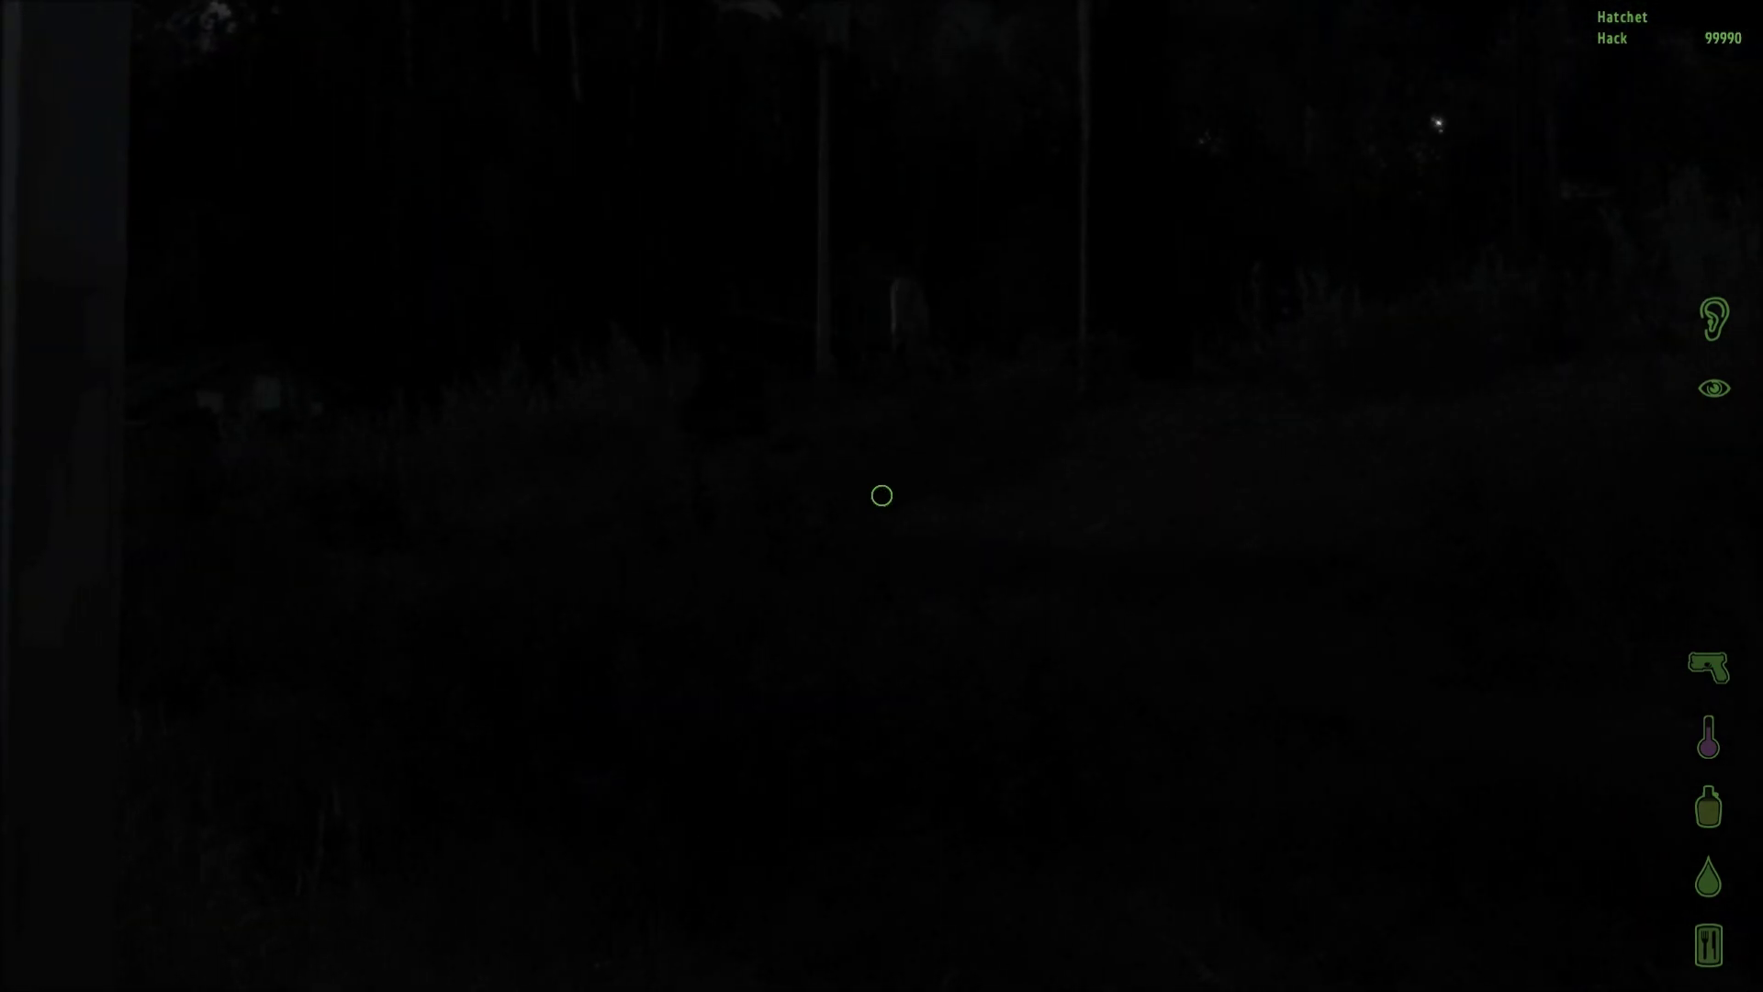
{"action": "key", "text": "w"}
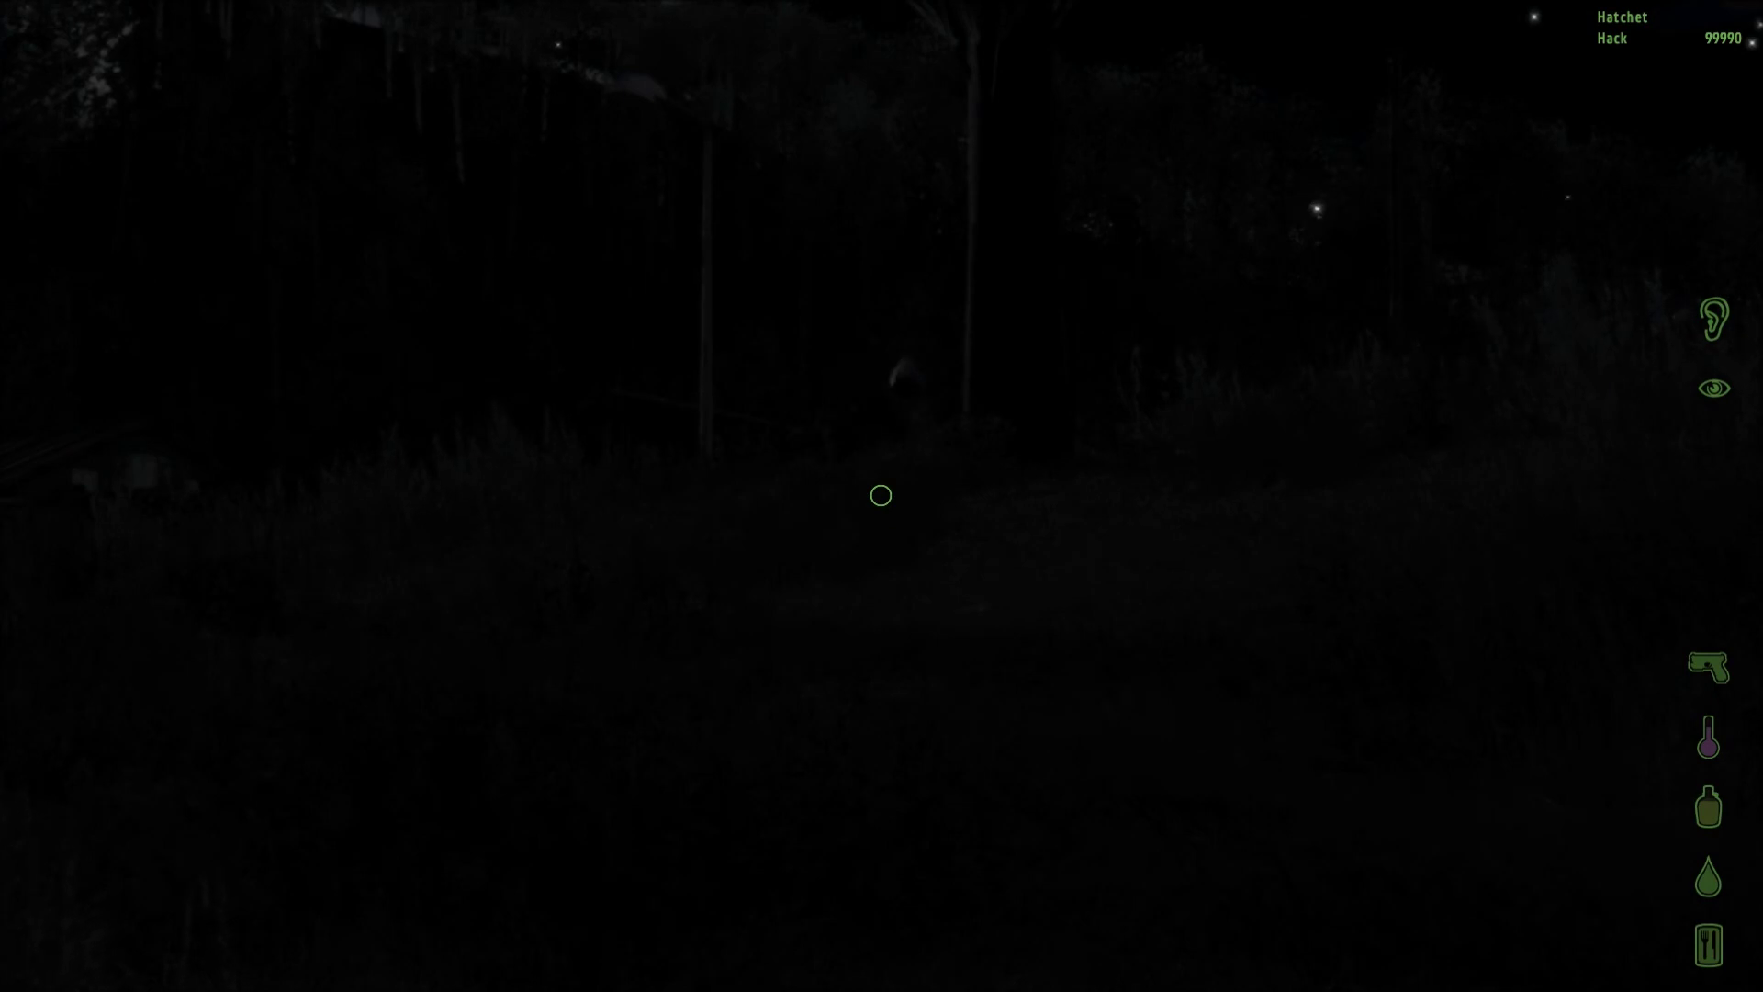
{"action": "key", "text": "w"}
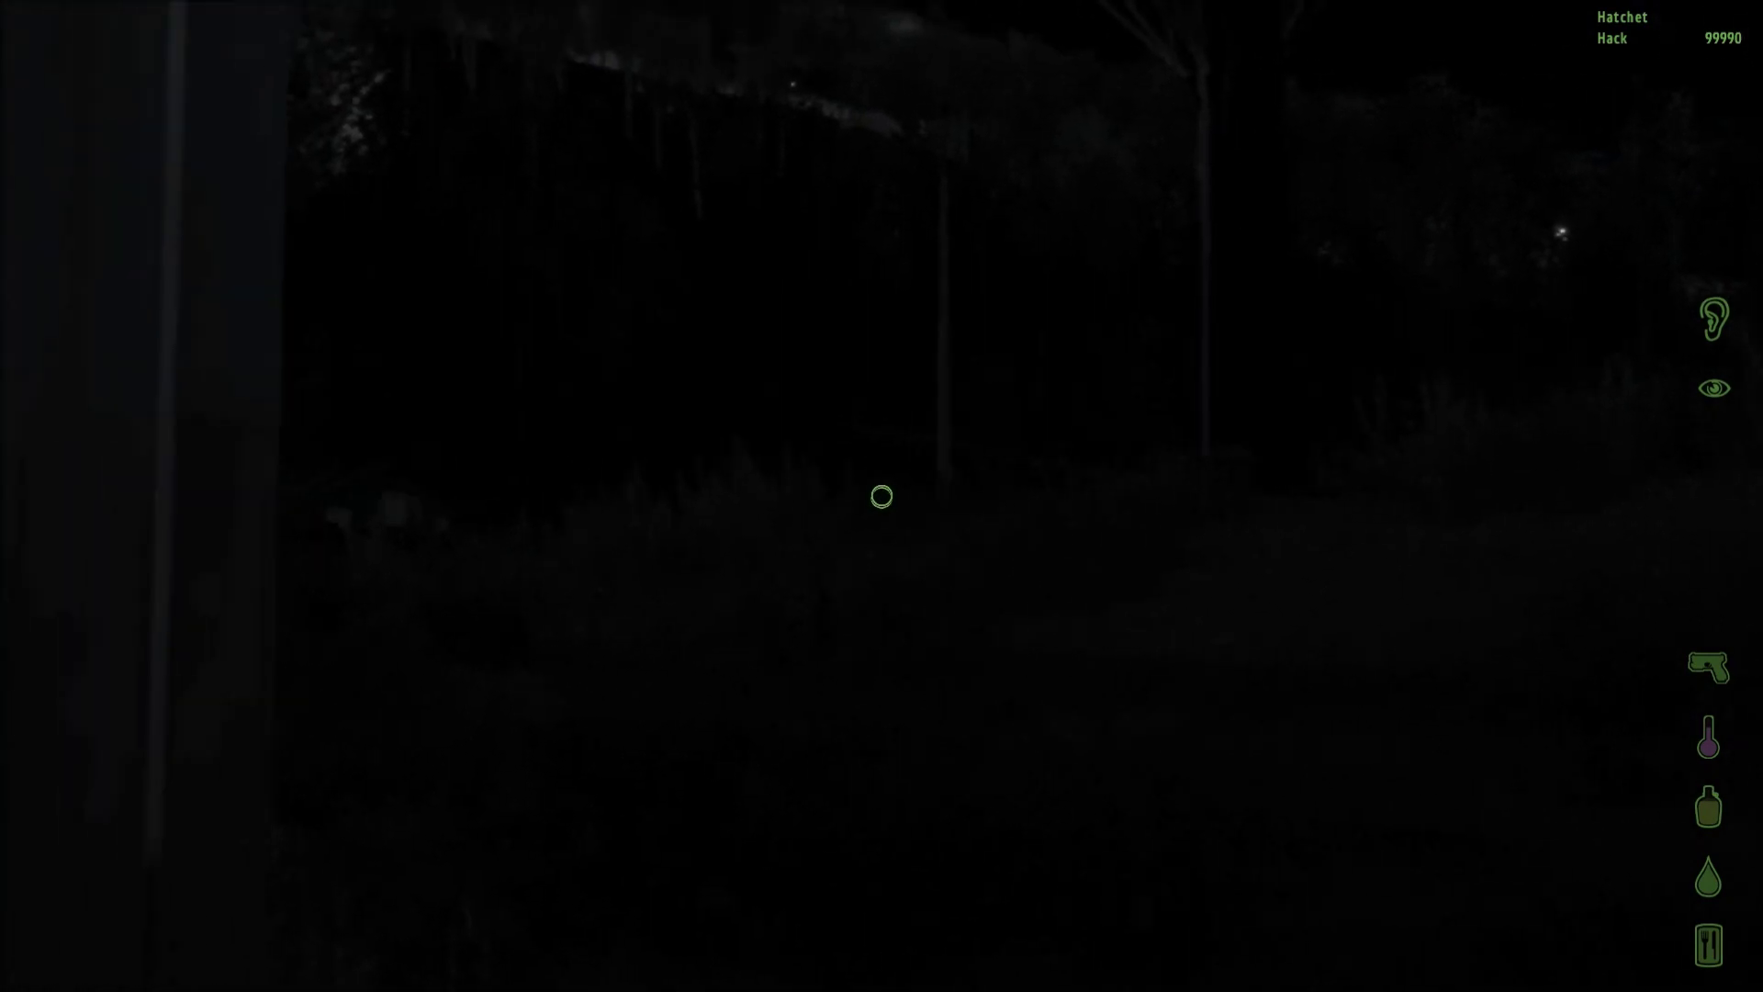
{"action": "key", "text": "w"}
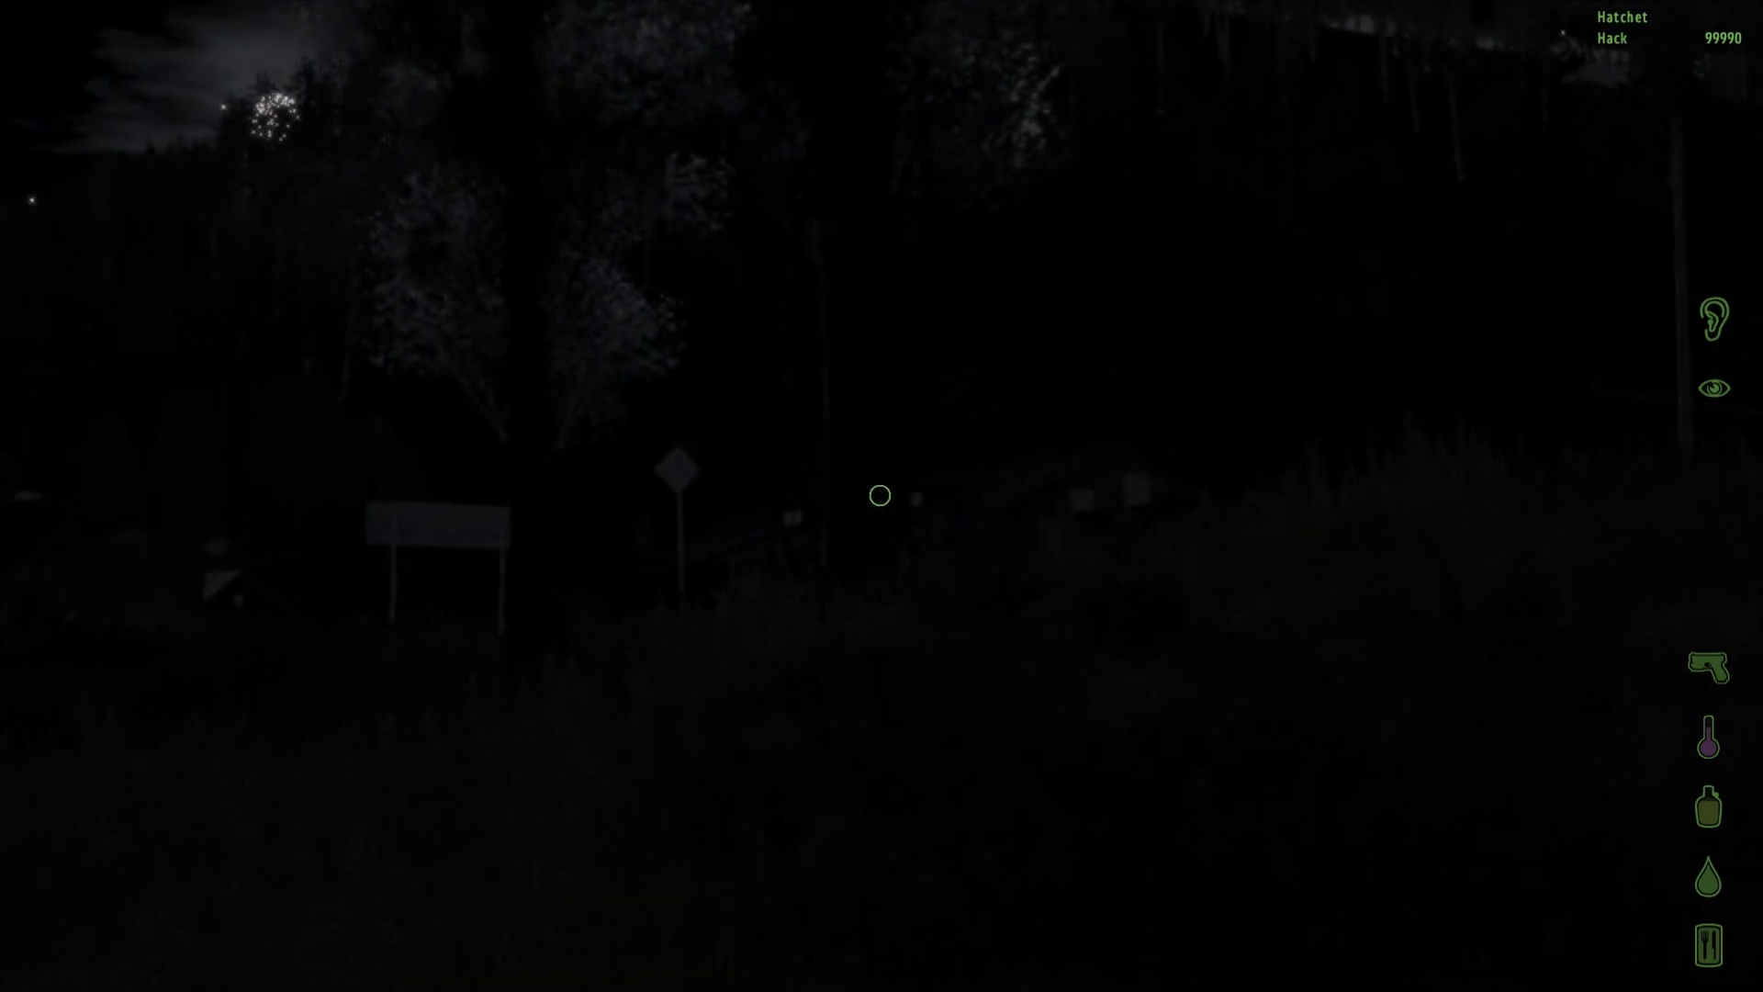
{"action": "key", "text": "w"}
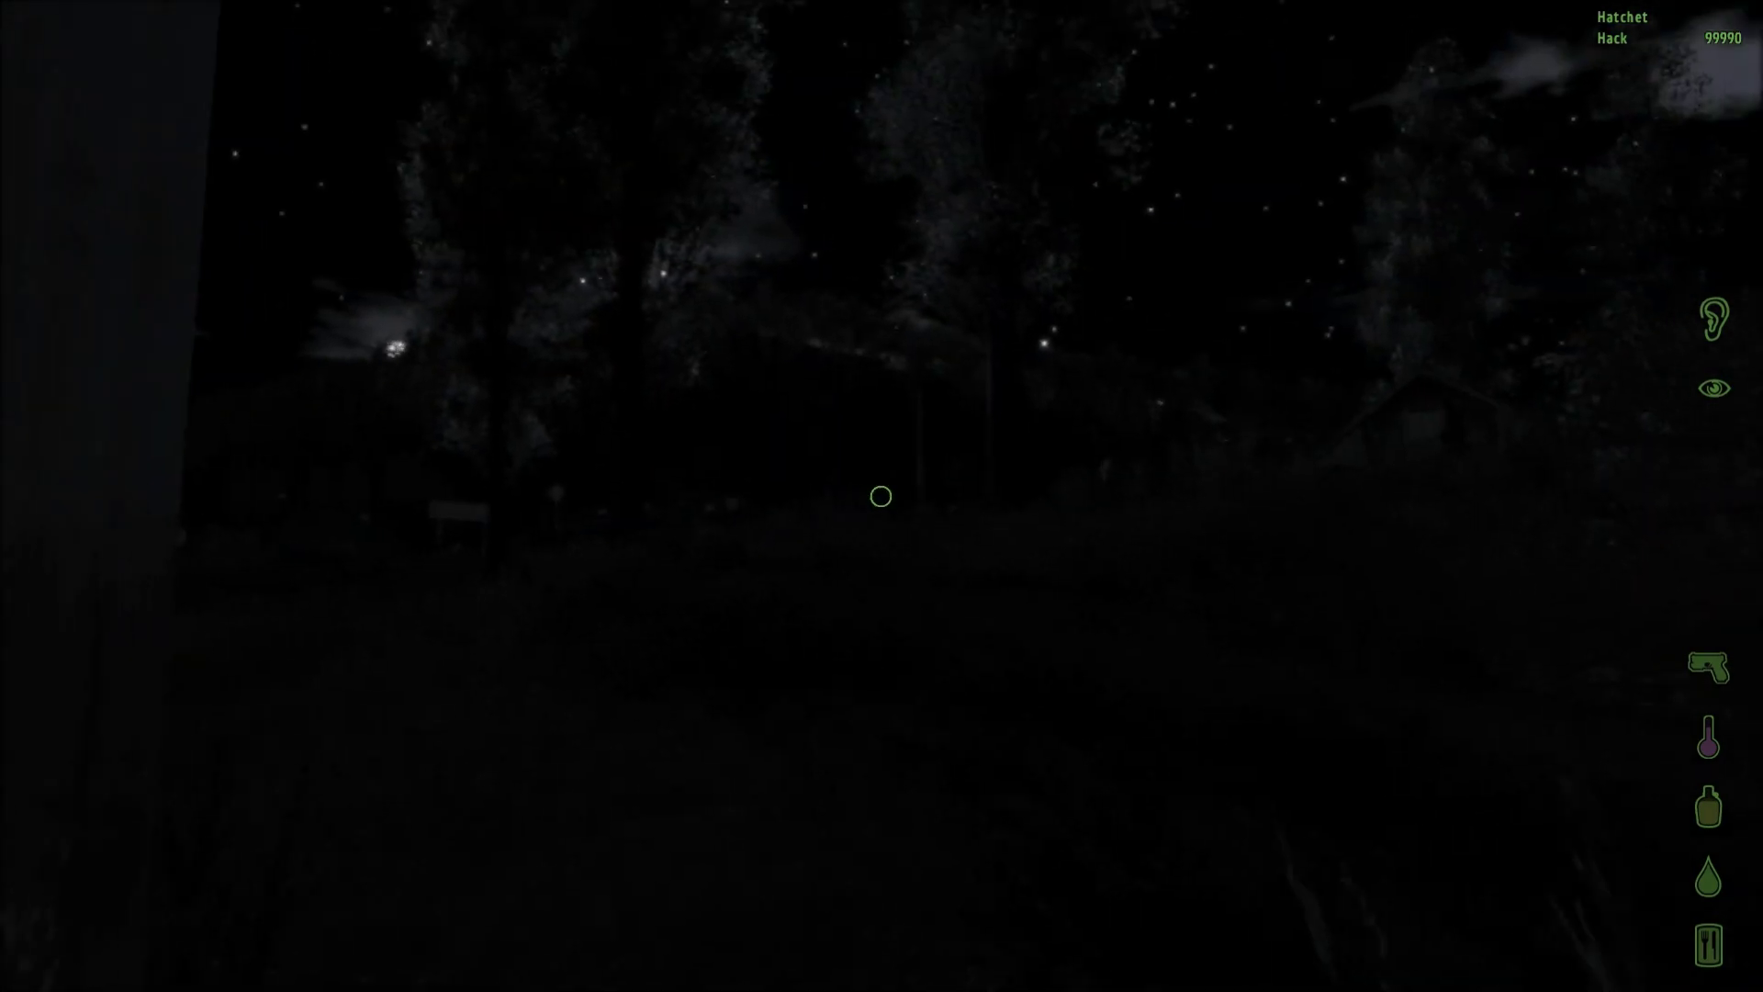
{"action": "key", "text": "w"}
{"action": "key", "text": "w"}
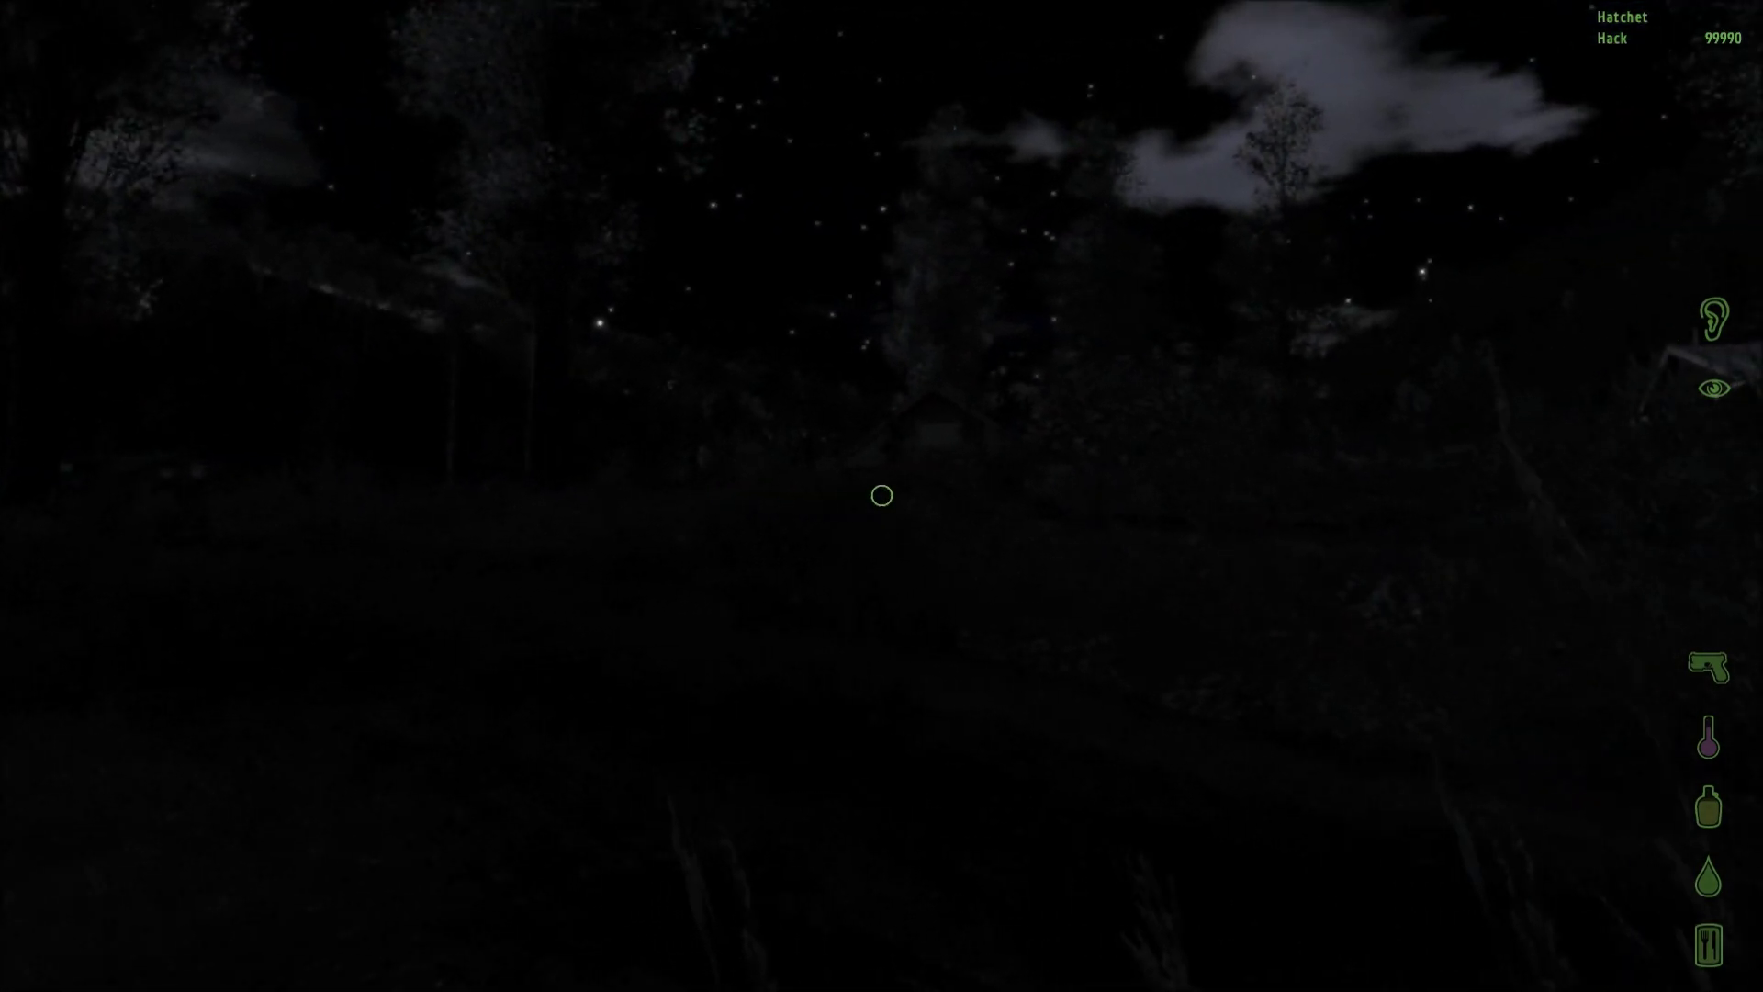
{"action": "key", "text": "w"}
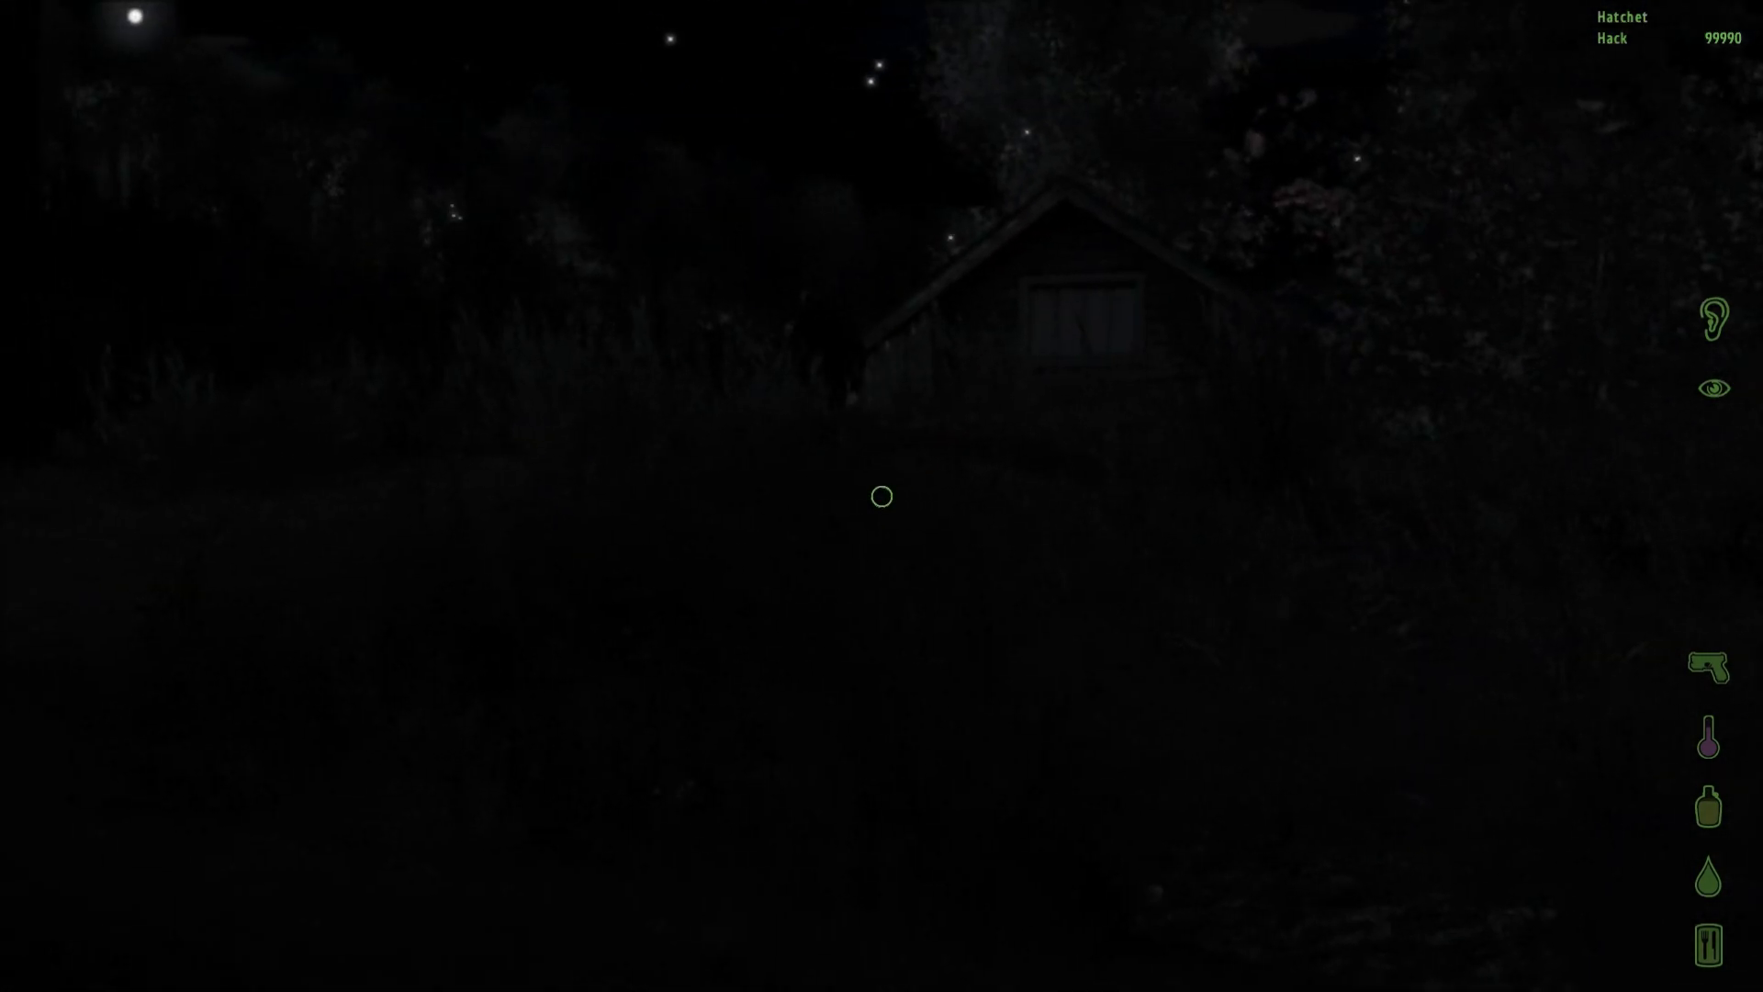
{"action": "key", "text": "w"}
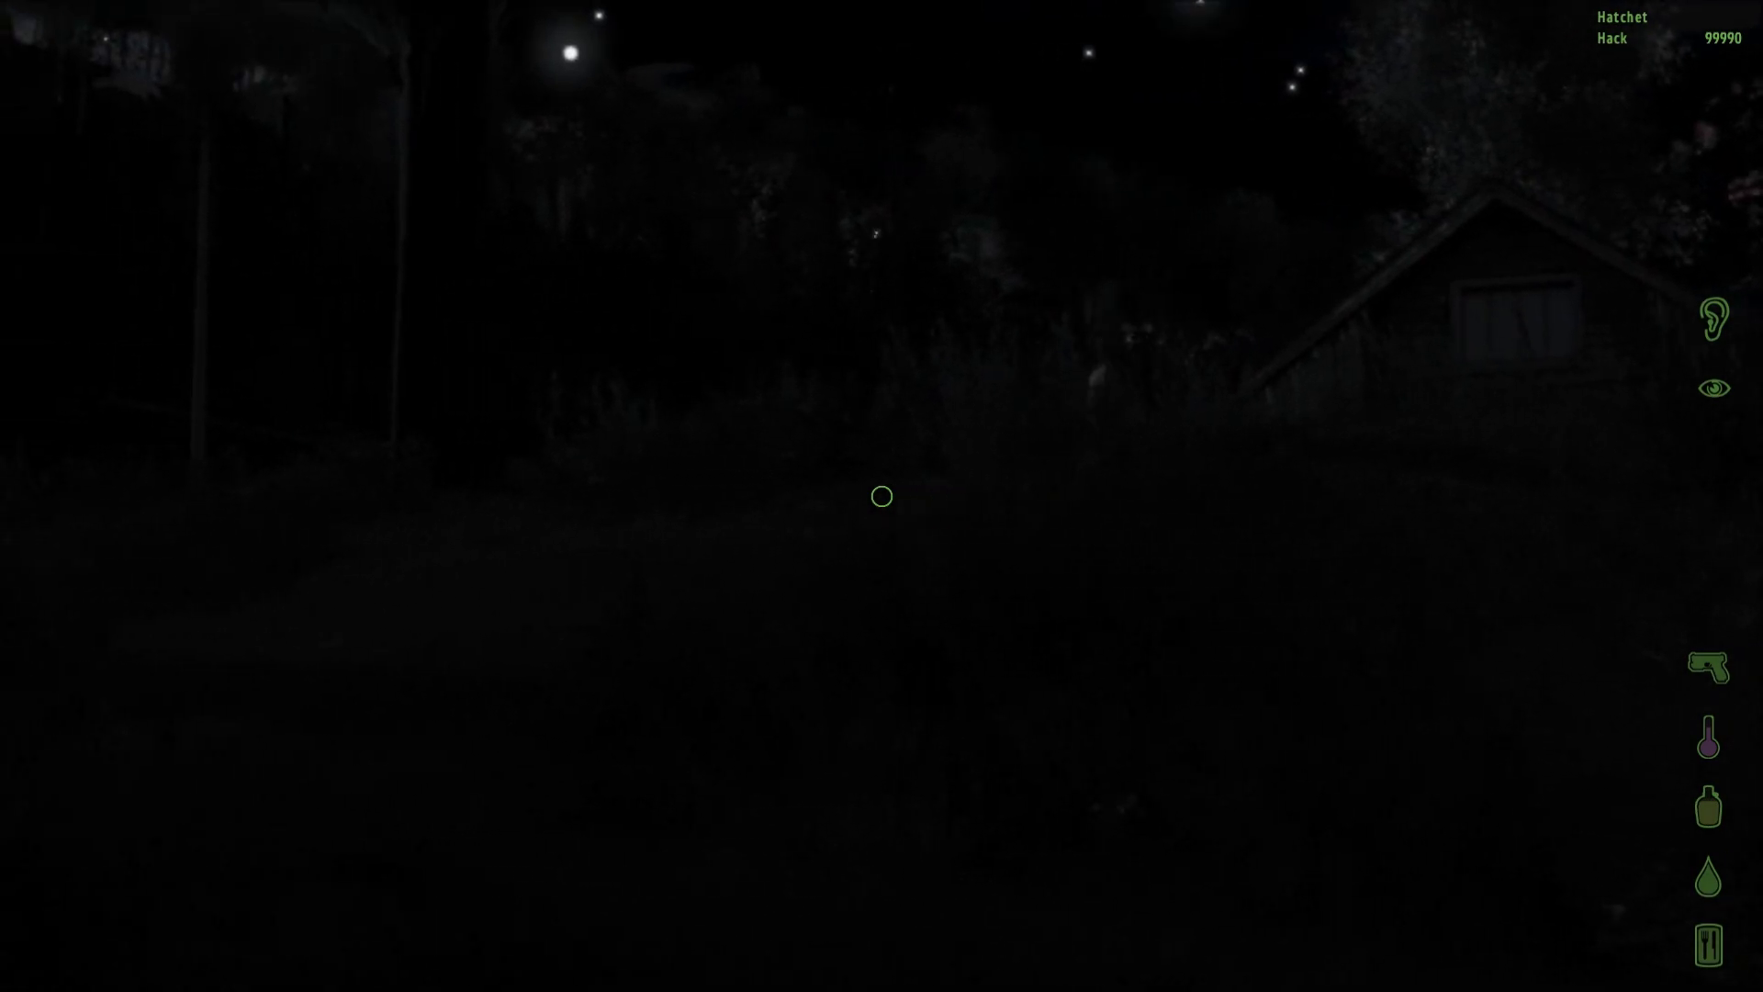
{"action": "key", "text": "w"}
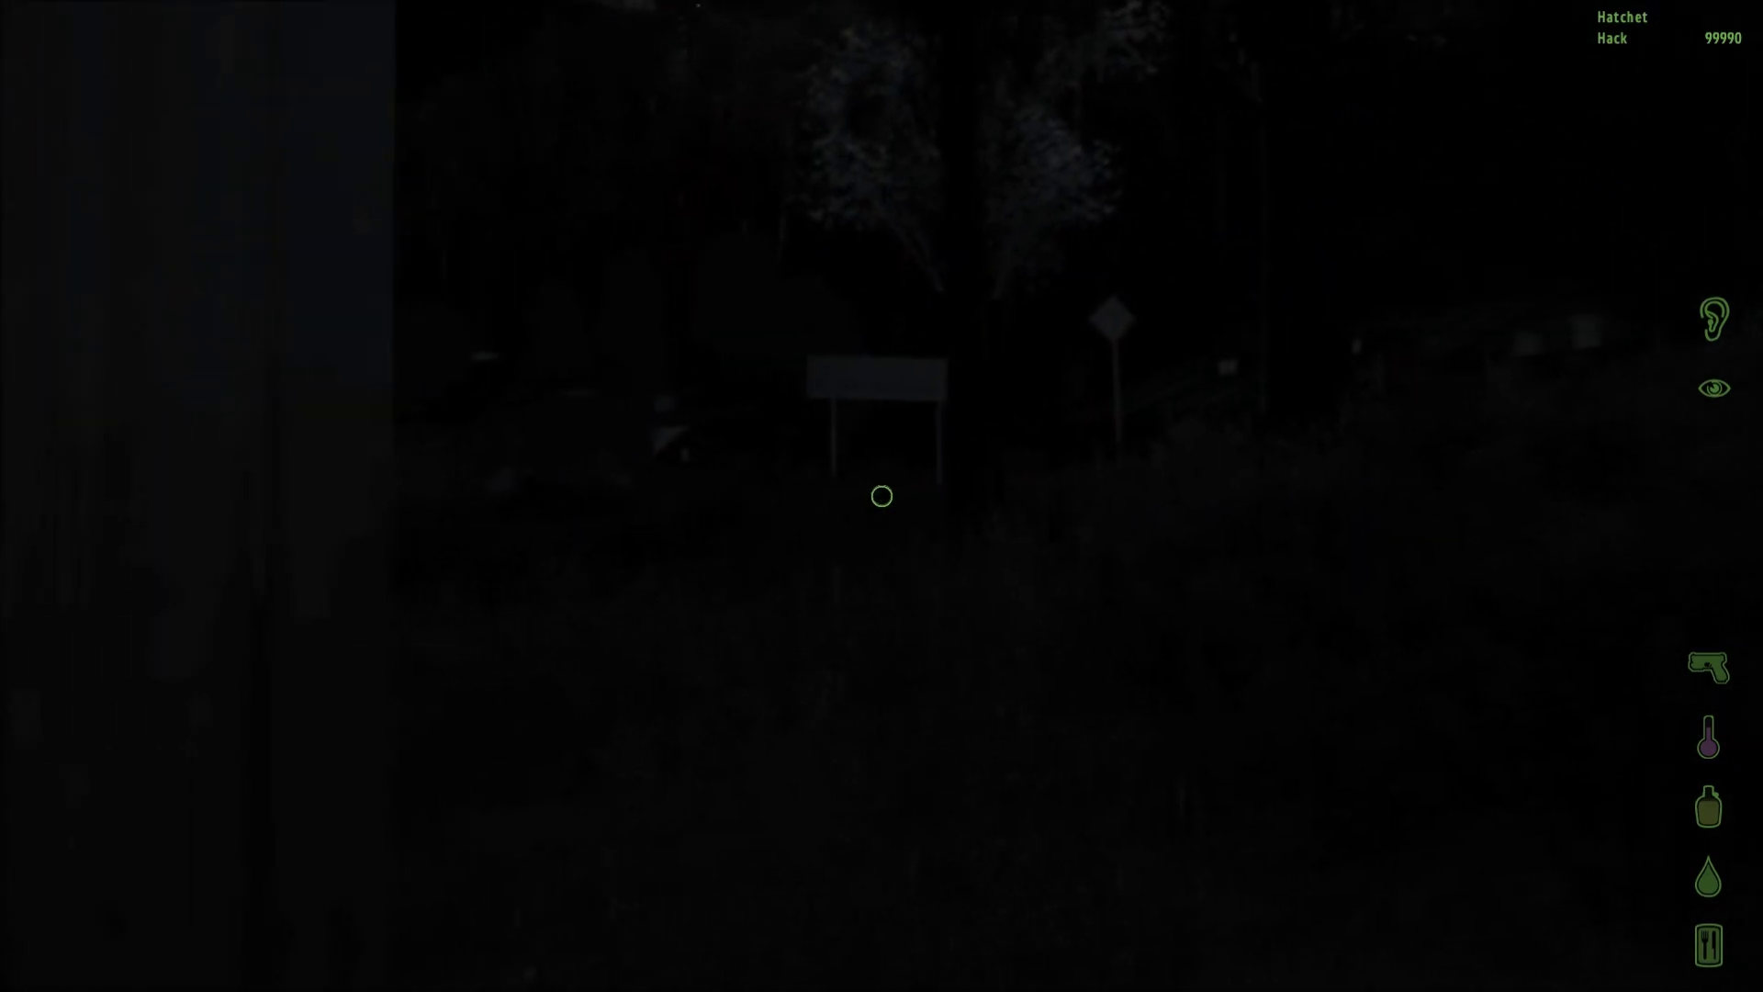
{"action": "key", "text": "w"}
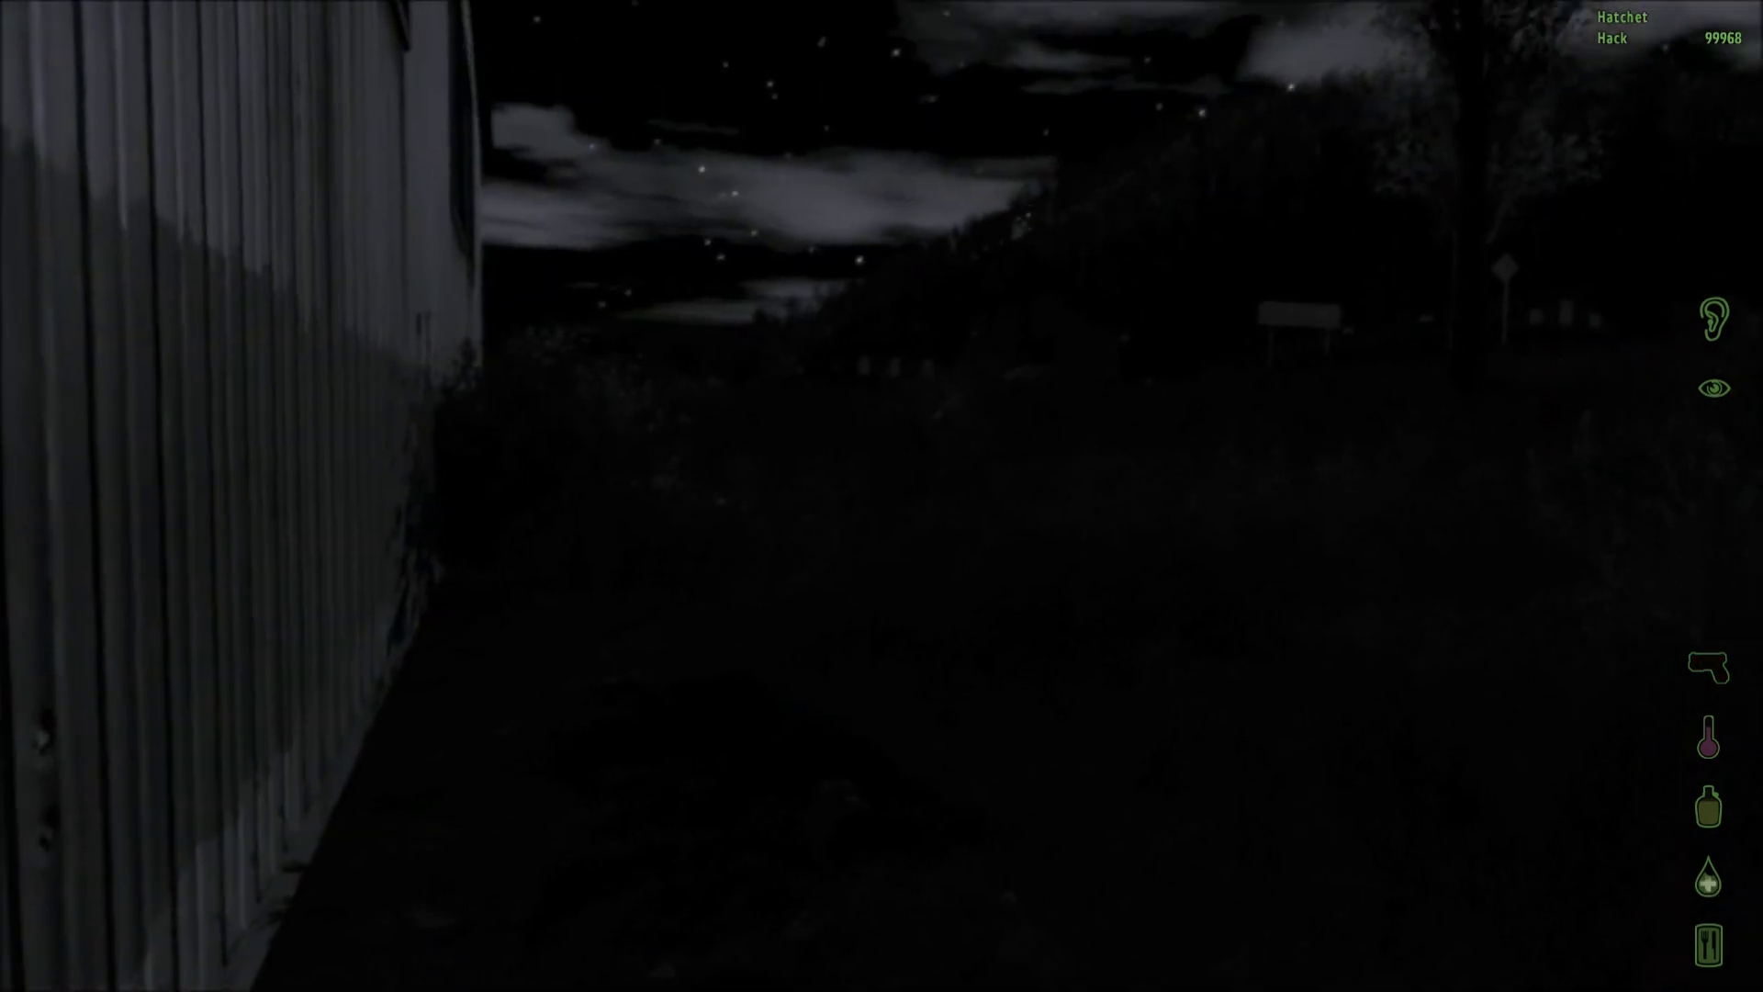
Open the gear inventory beside the corrugated wall
{"action": "key", "text": "g"}
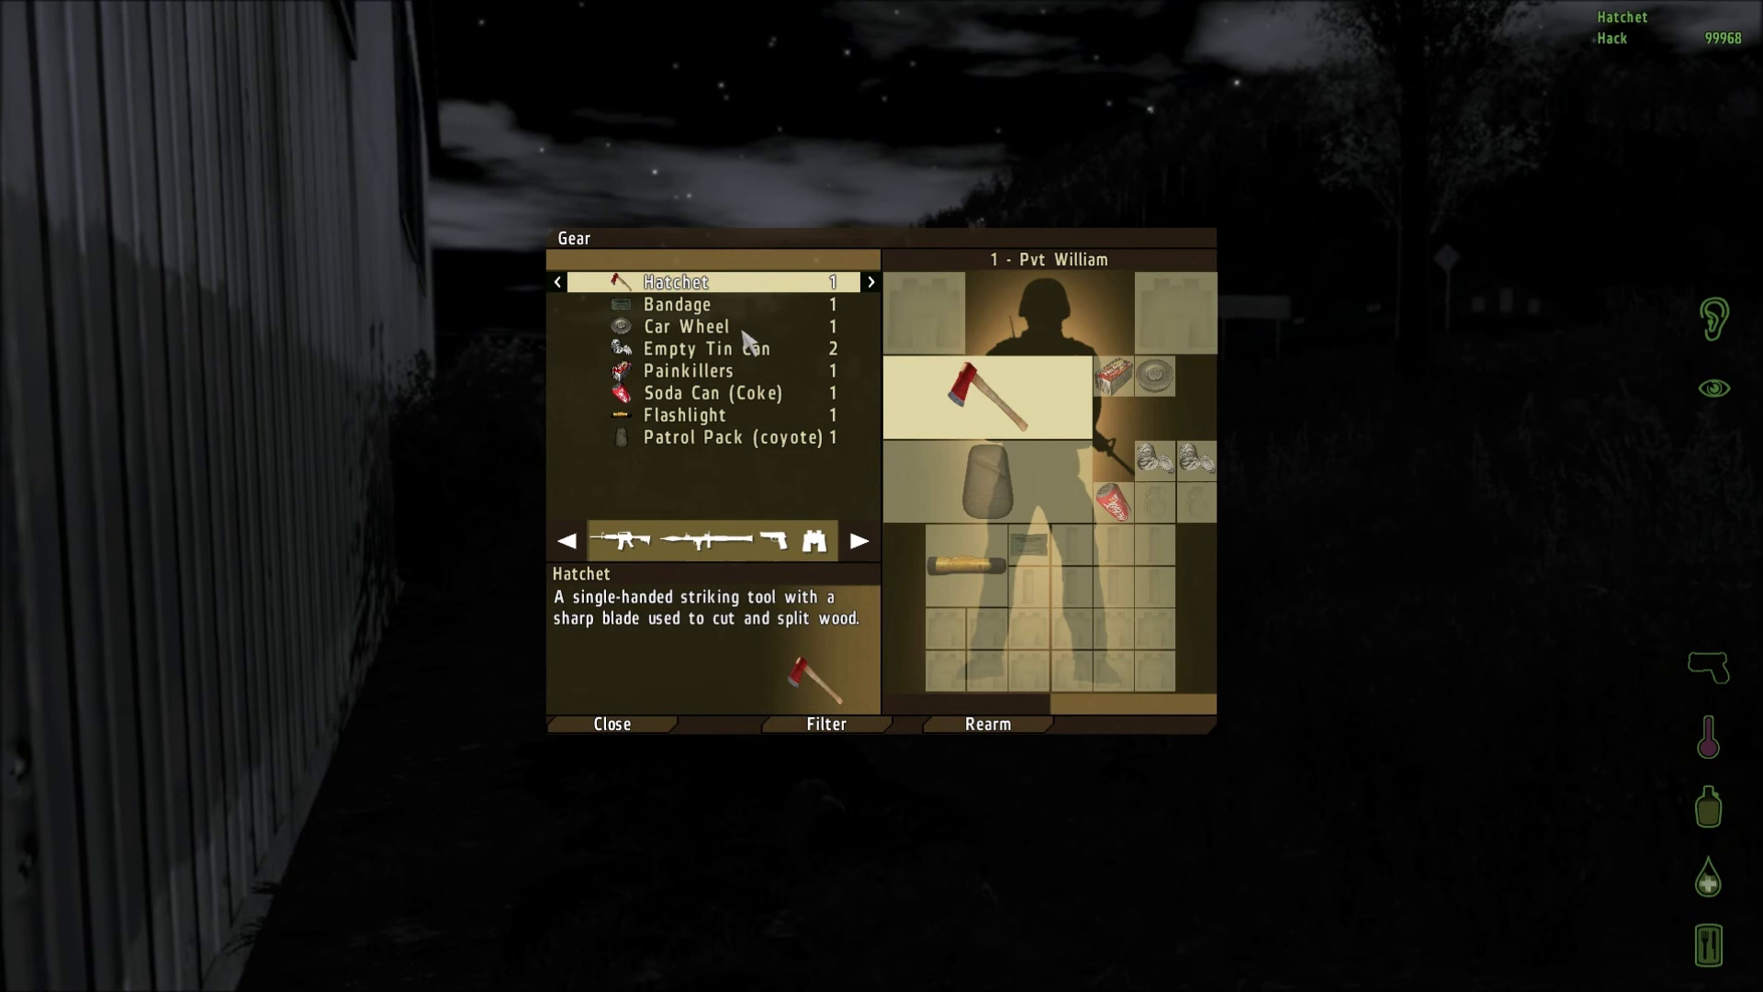
Apply the Bandage to yourself from the gear list, then close the gear screen
{"action": "left_click", "coordinate": [705, 305]}
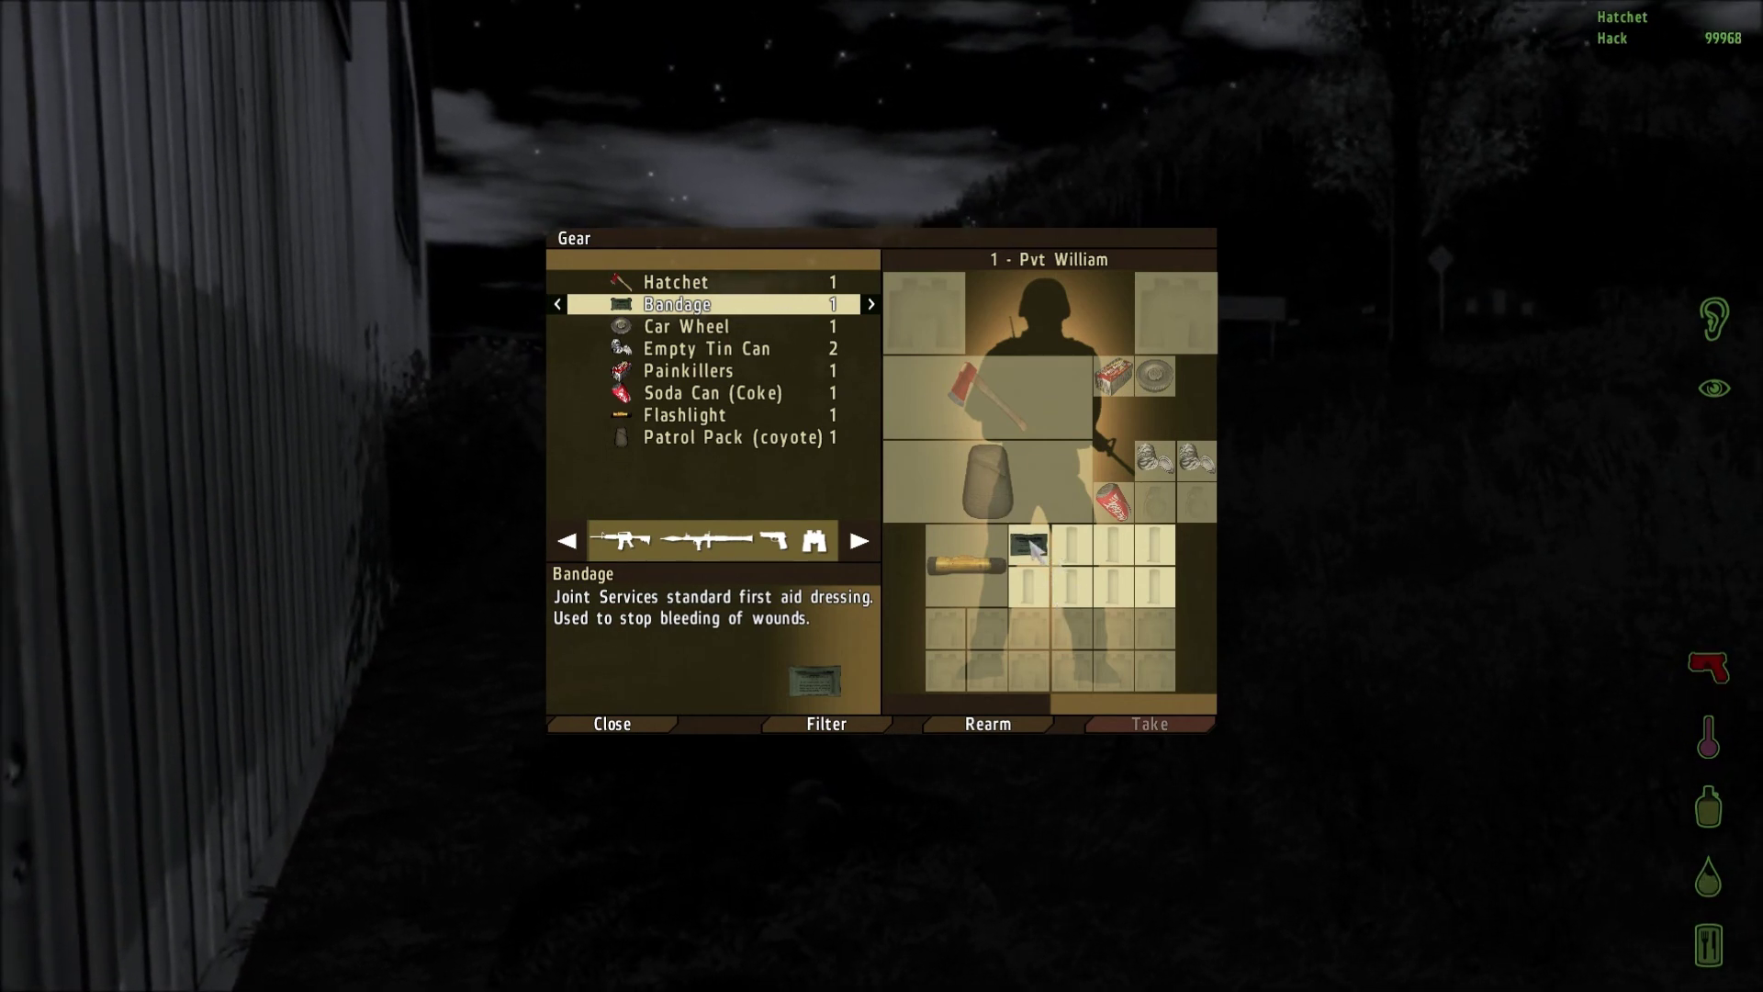
{"action": "left_click", "coordinate": [1095, 541]}
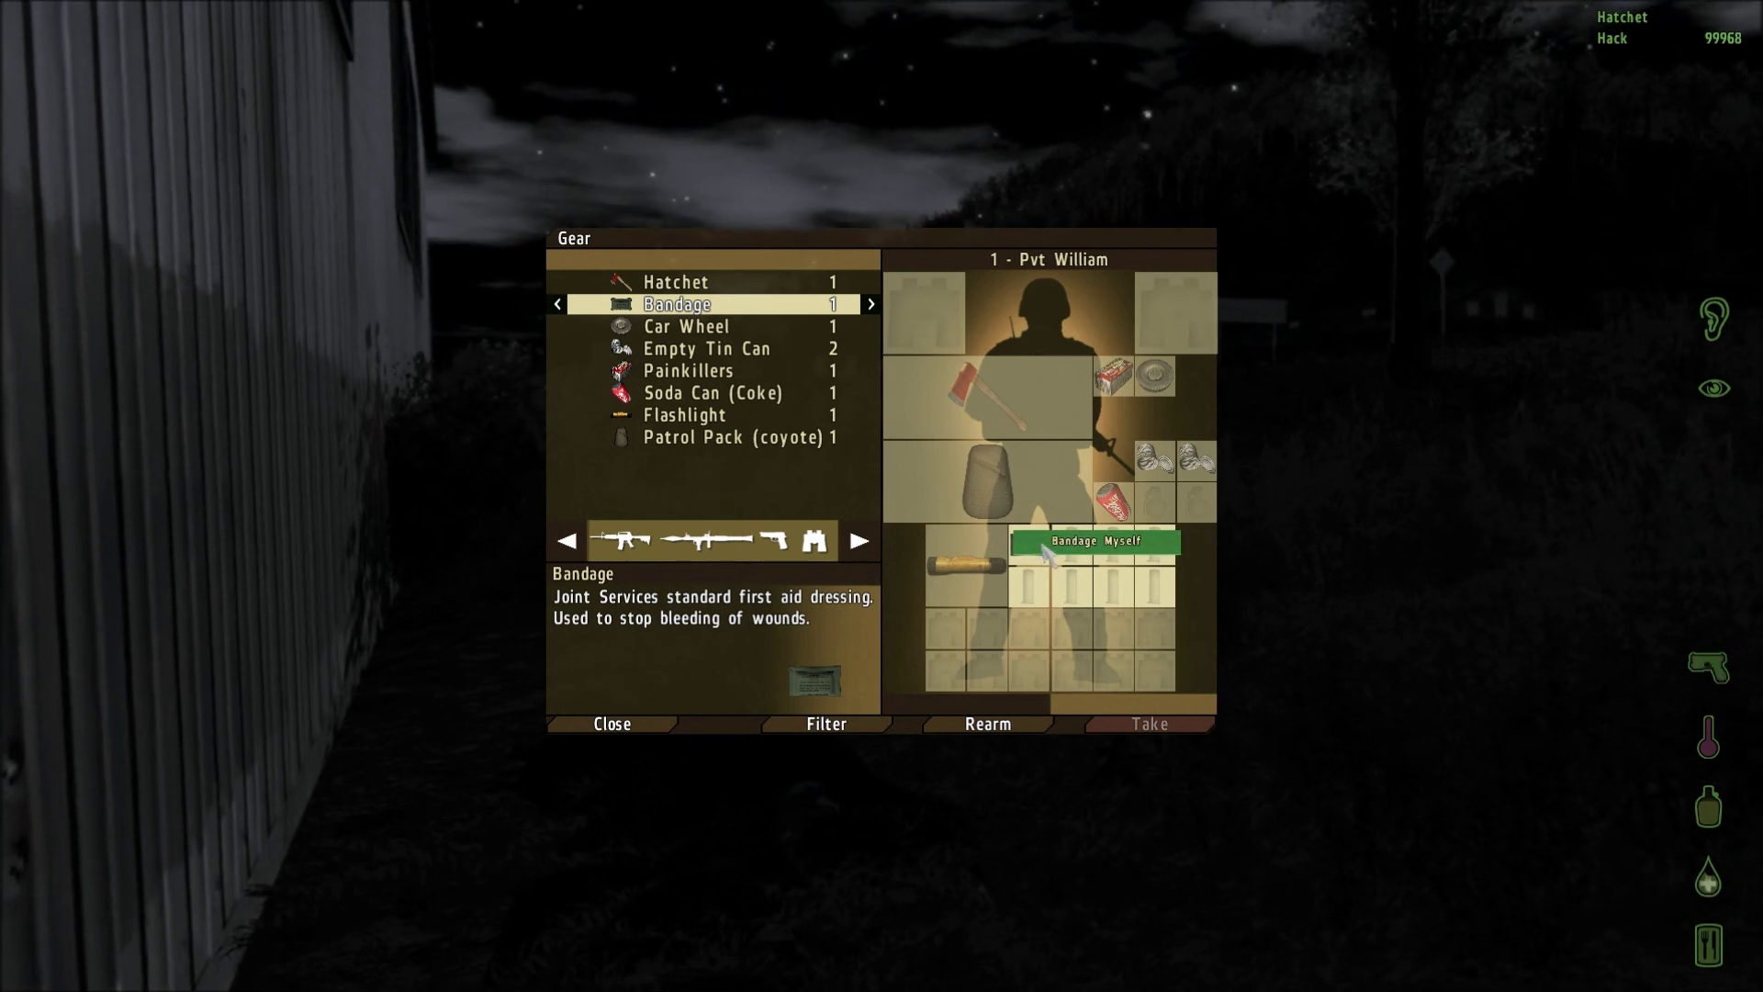
{"action": "left_click", "coordinate": [1074, 540]}
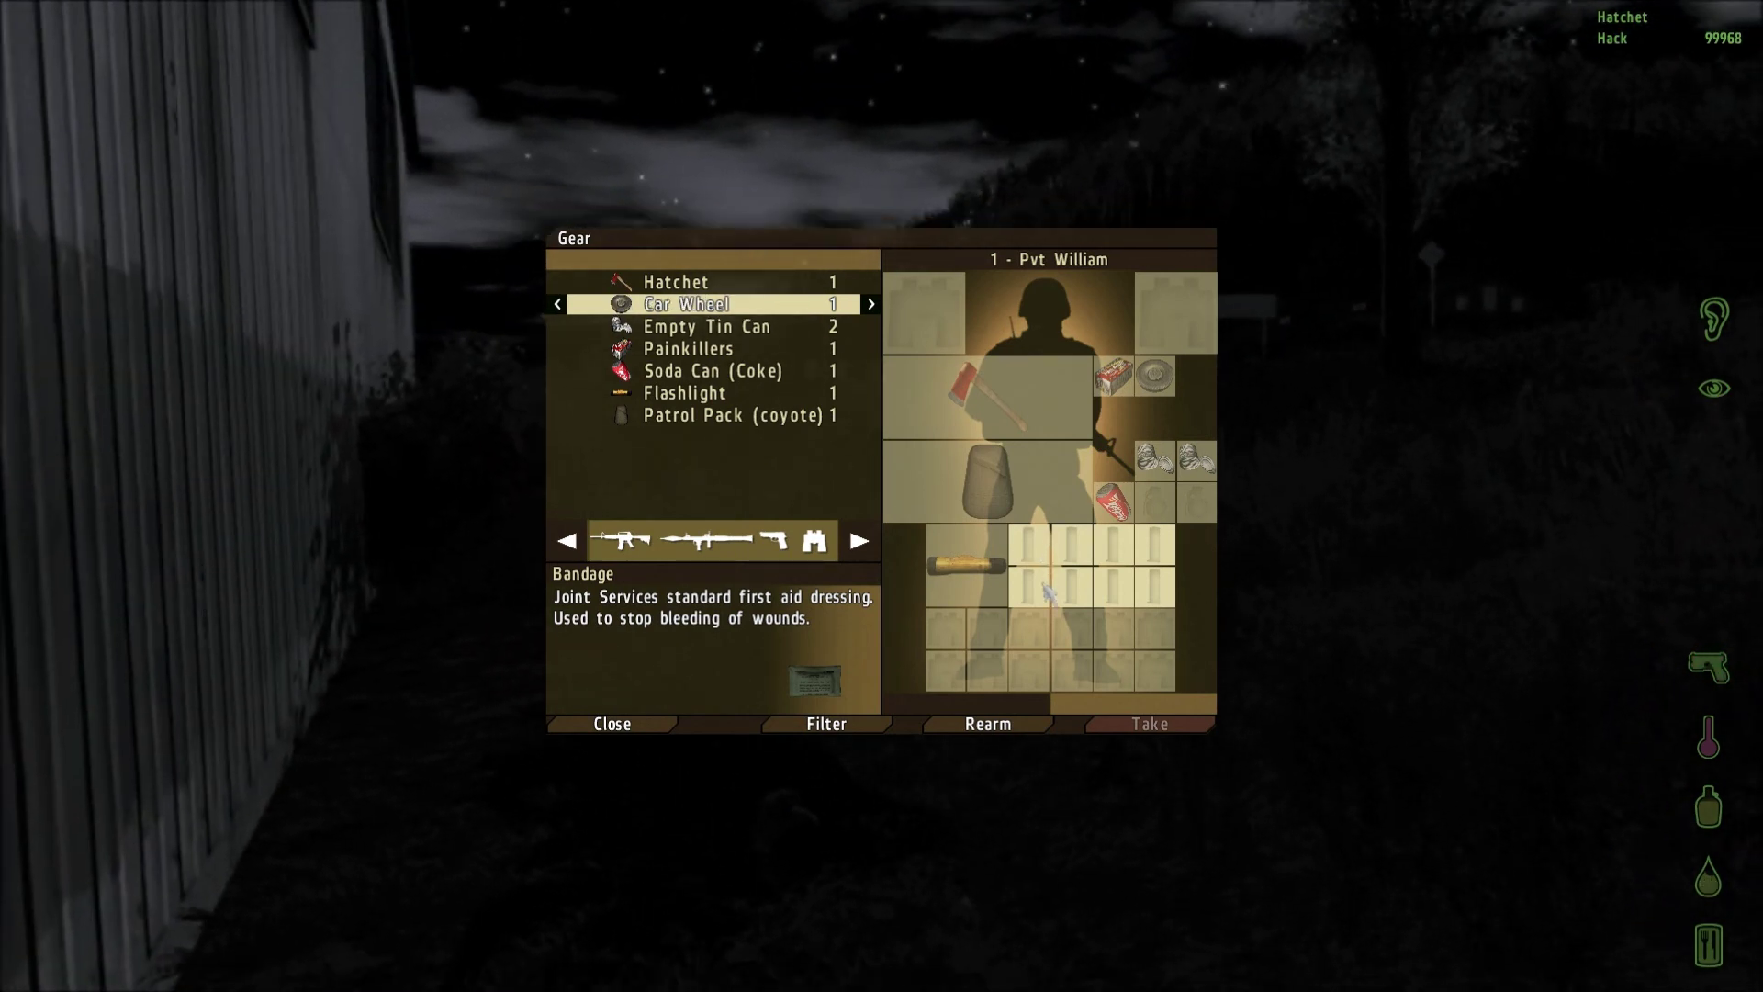
{"action": "key", "text": "g"}
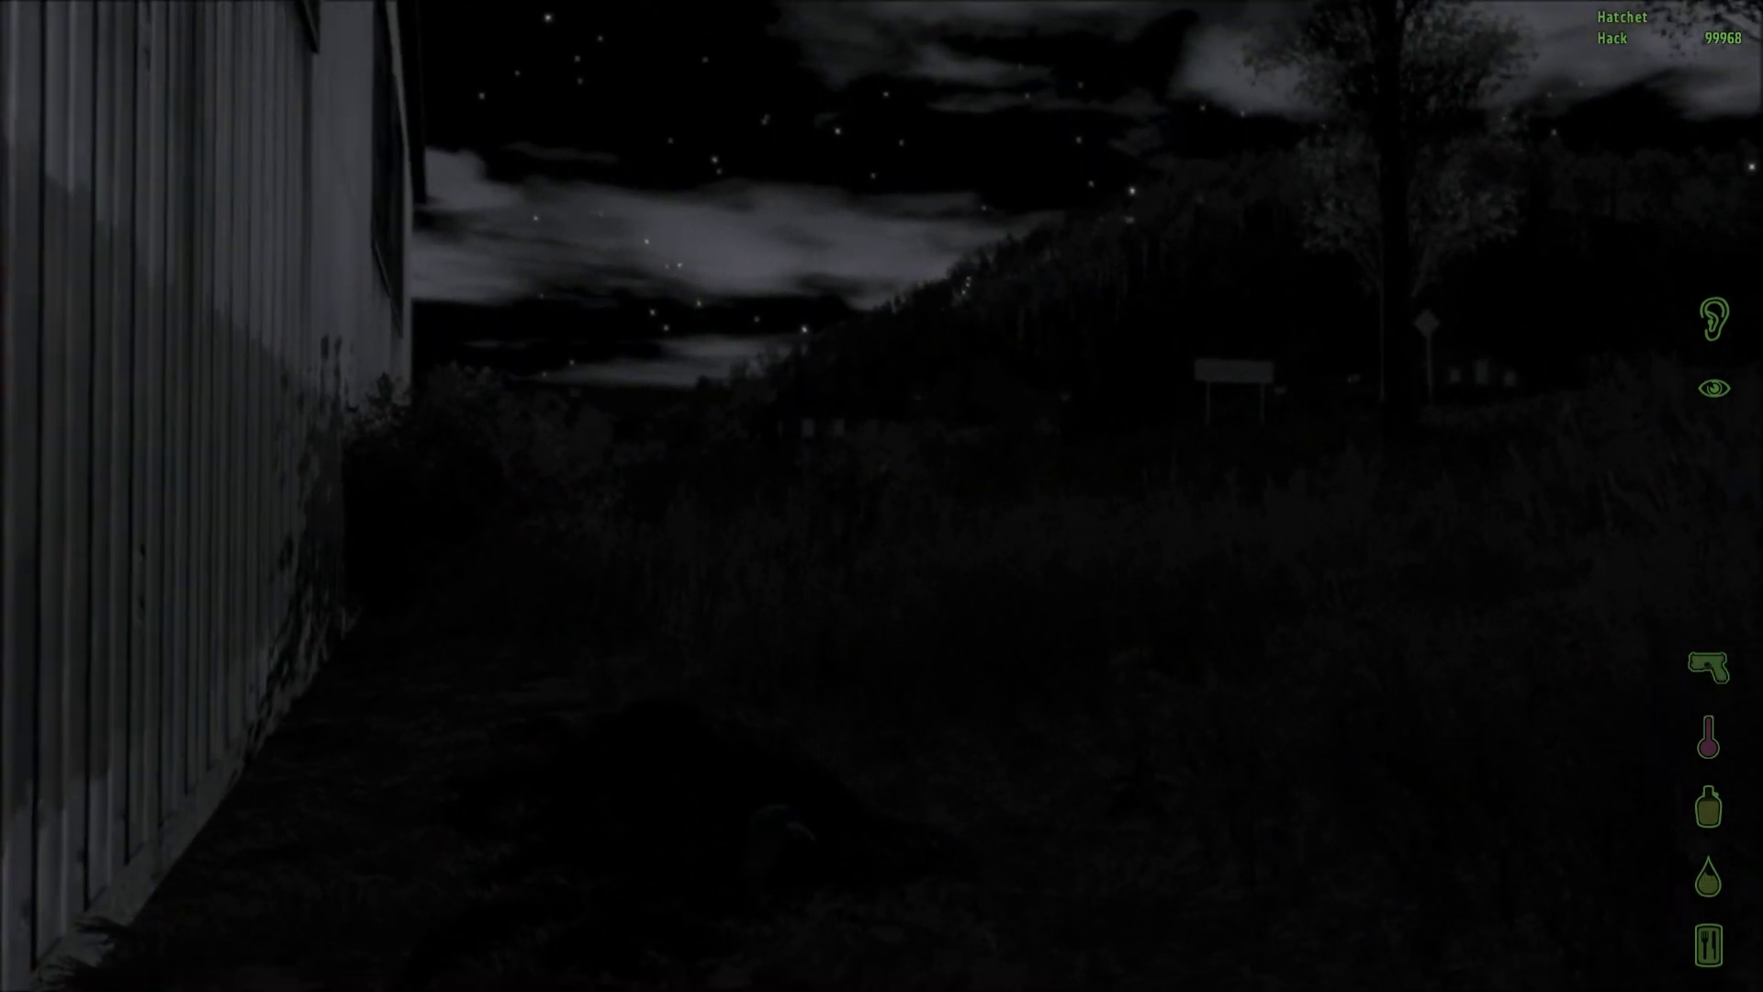
Turn from the wall toward the trees and fight the attacking zombie with the hatchet
{"action": "key", "text": "w"}
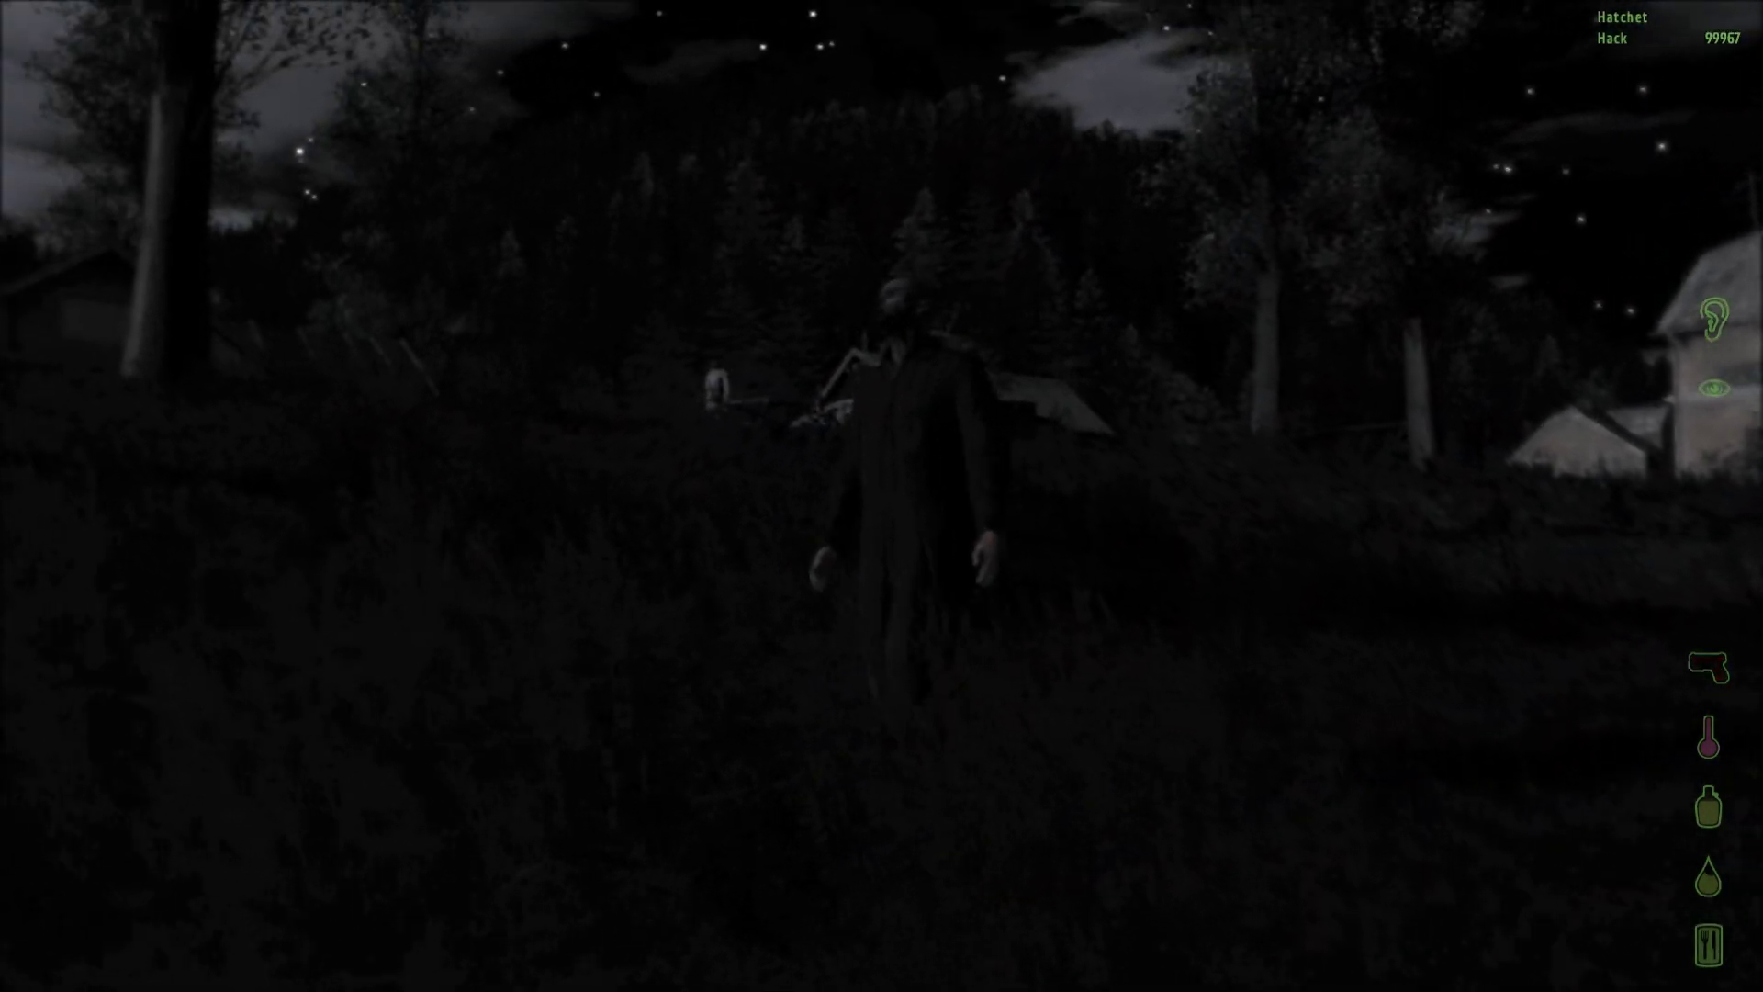
{"action": "key", "text": "w"}
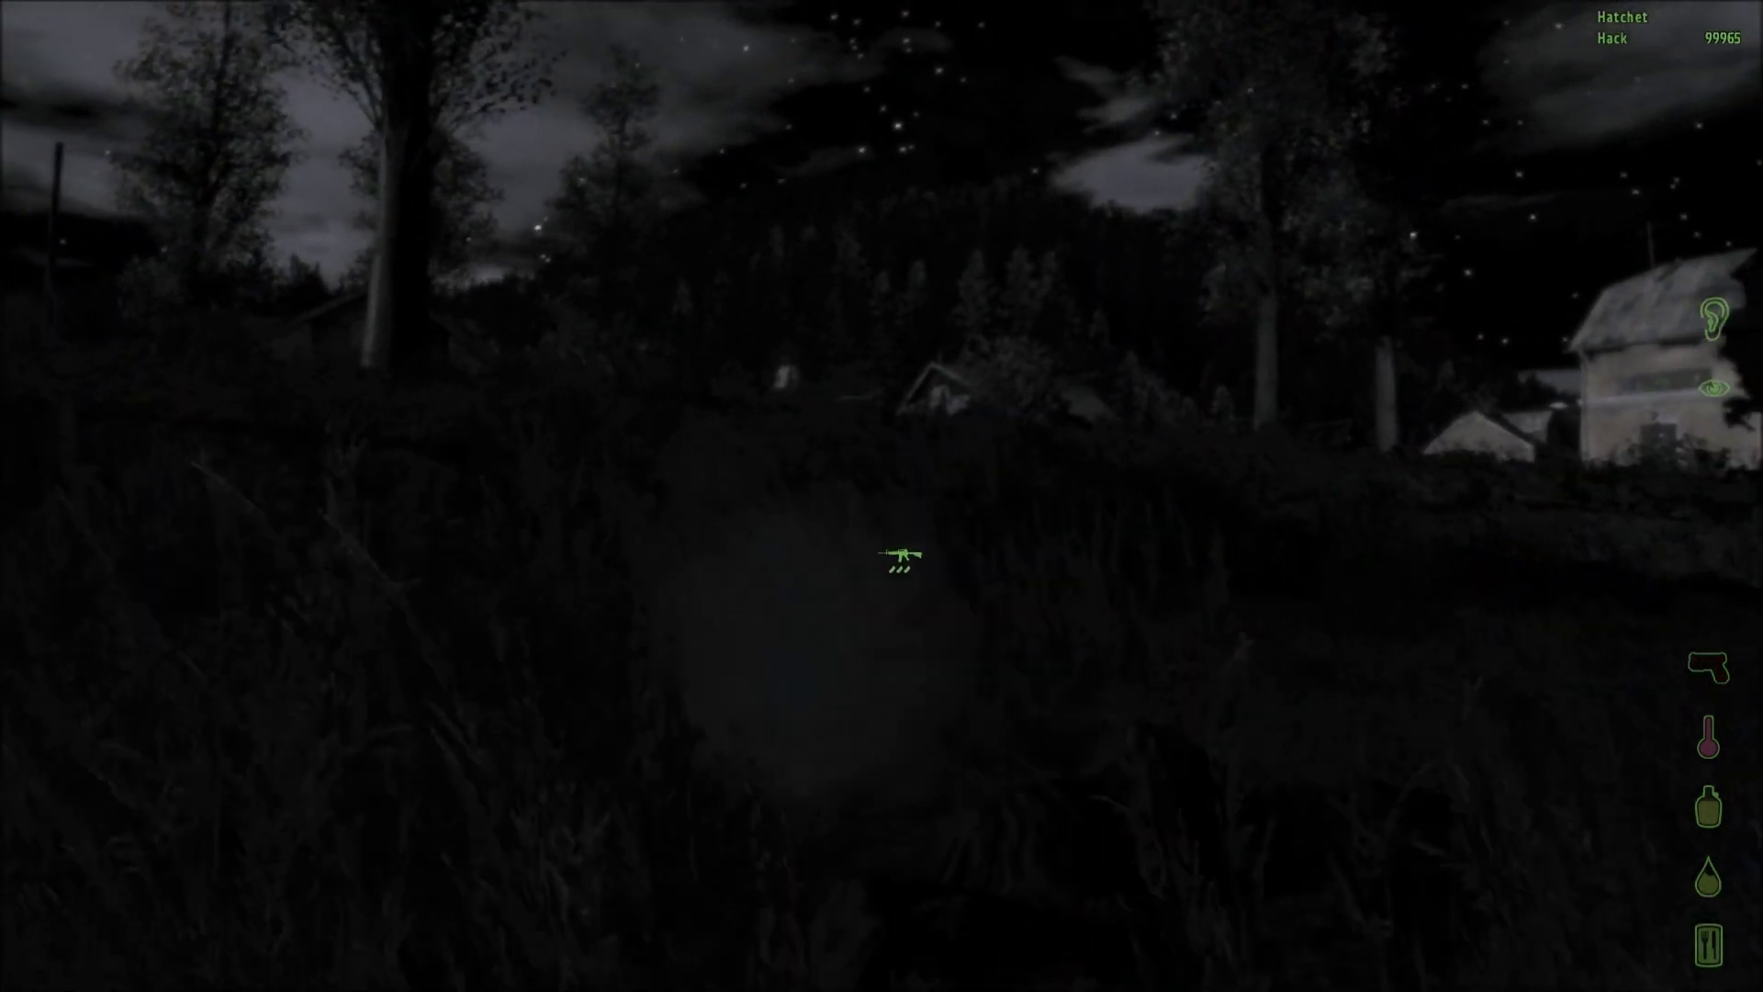
{"action": "key", "text": "a"}
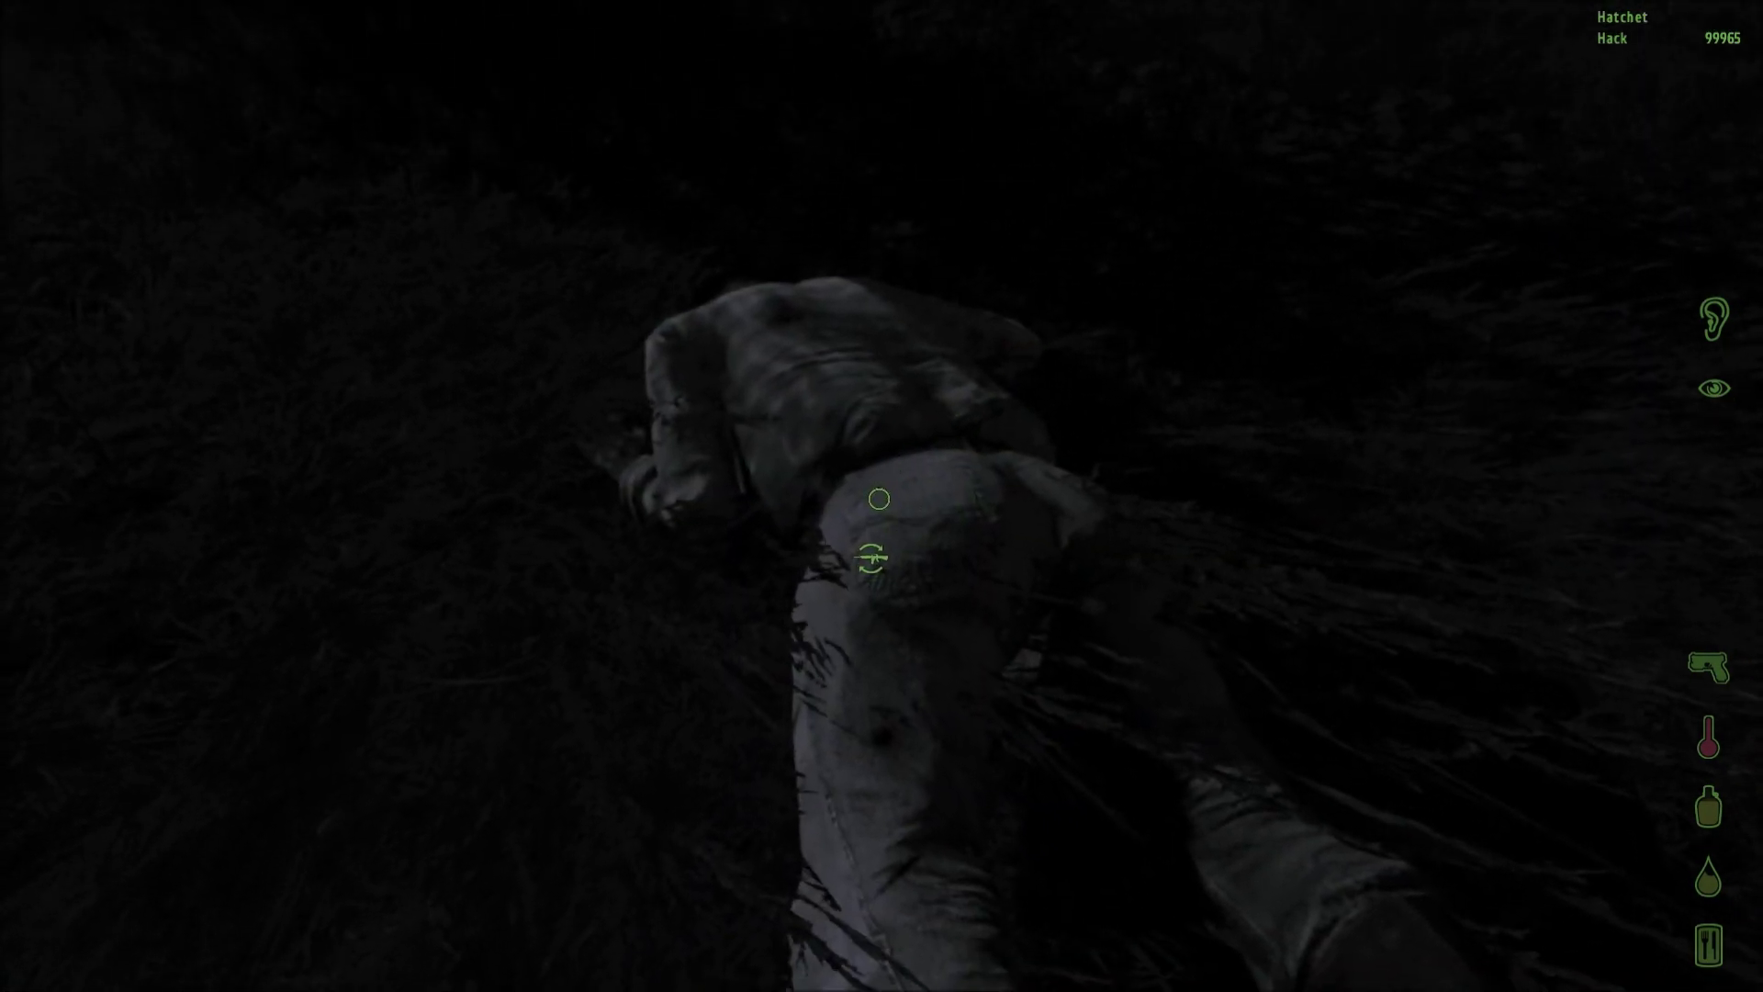
{"action": "scroll", "coordinate": [882, 496], "scroll_direction": "down", "scroll_amount": 2}
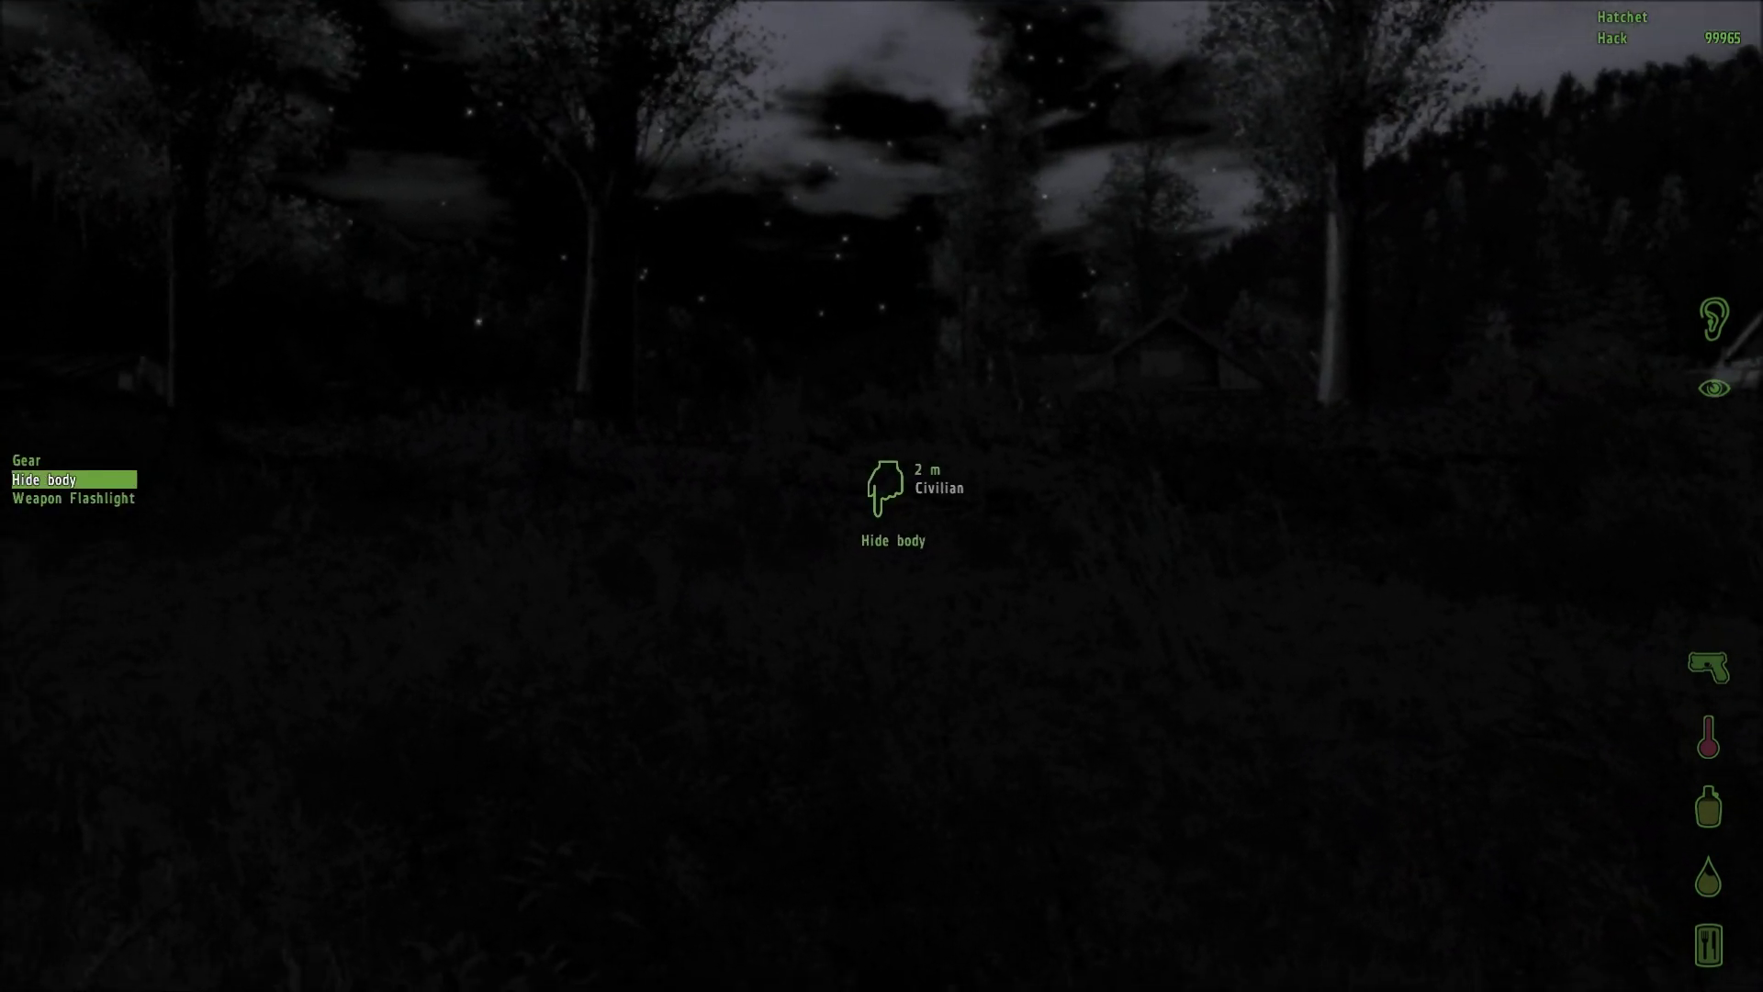
Dismiss the action menu shown for the zombie's body
{"action": "middle_click", "coordinate": [882, 494]}
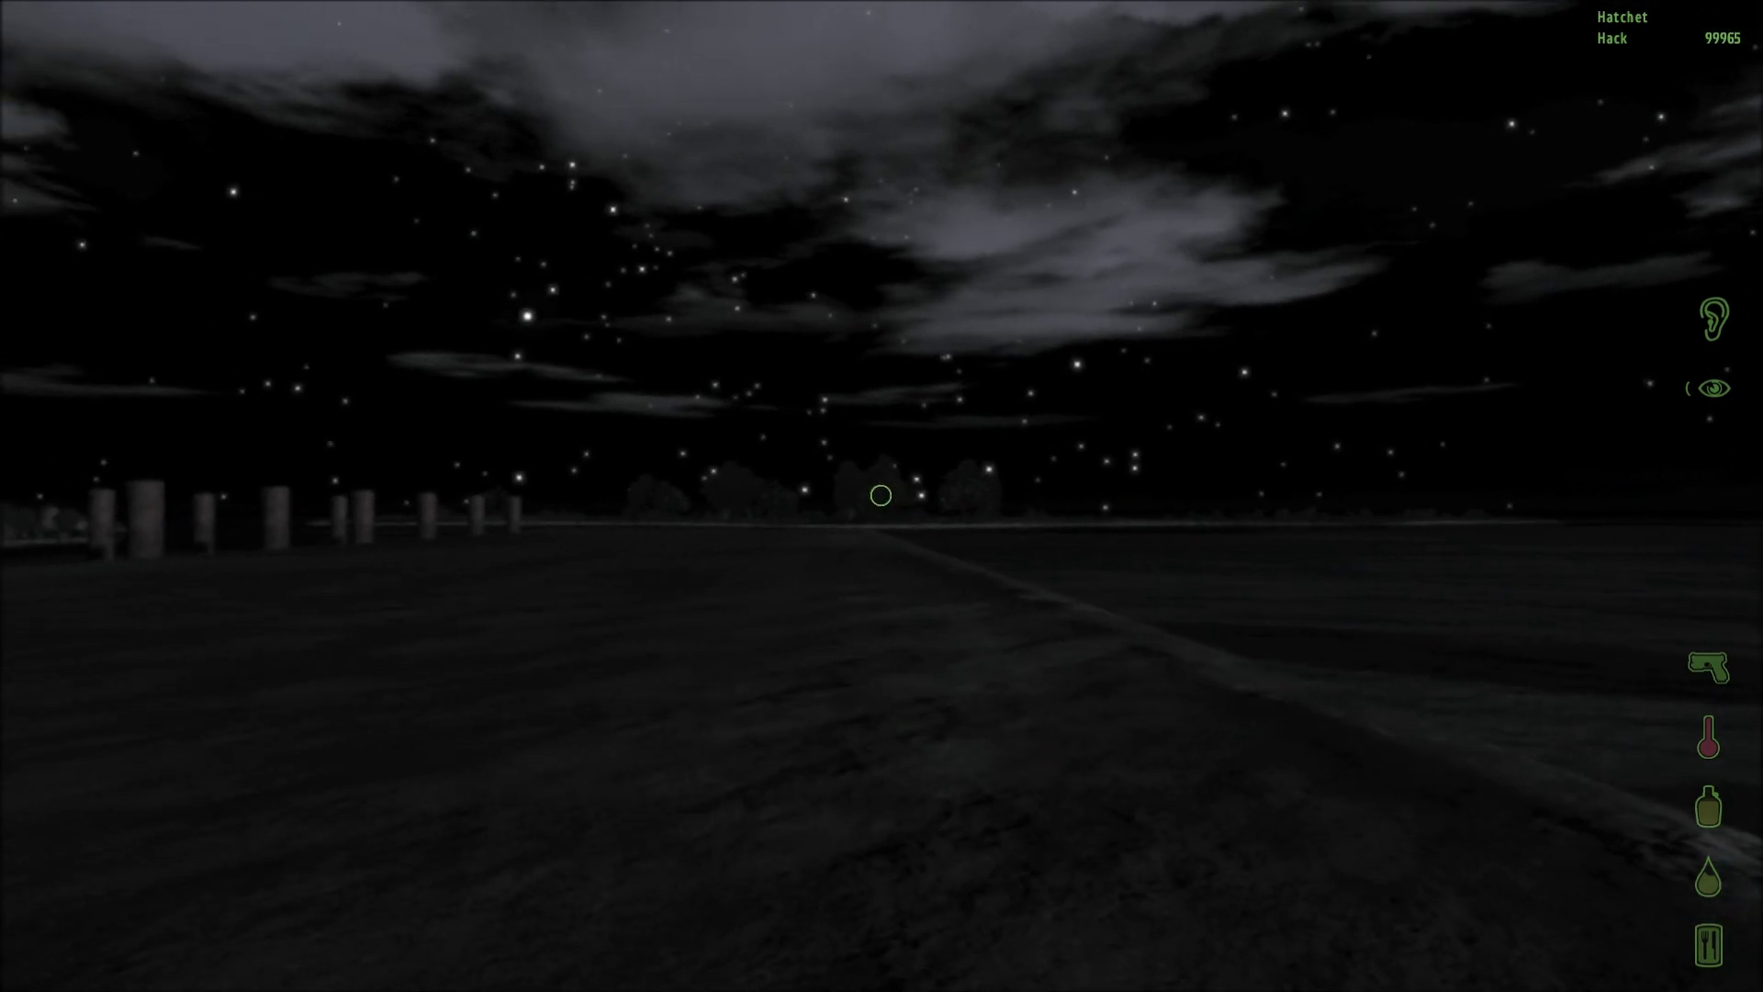
Switch to a third-person view of the survivor on the dark airfield
{"action": "key", "text": "Return"}
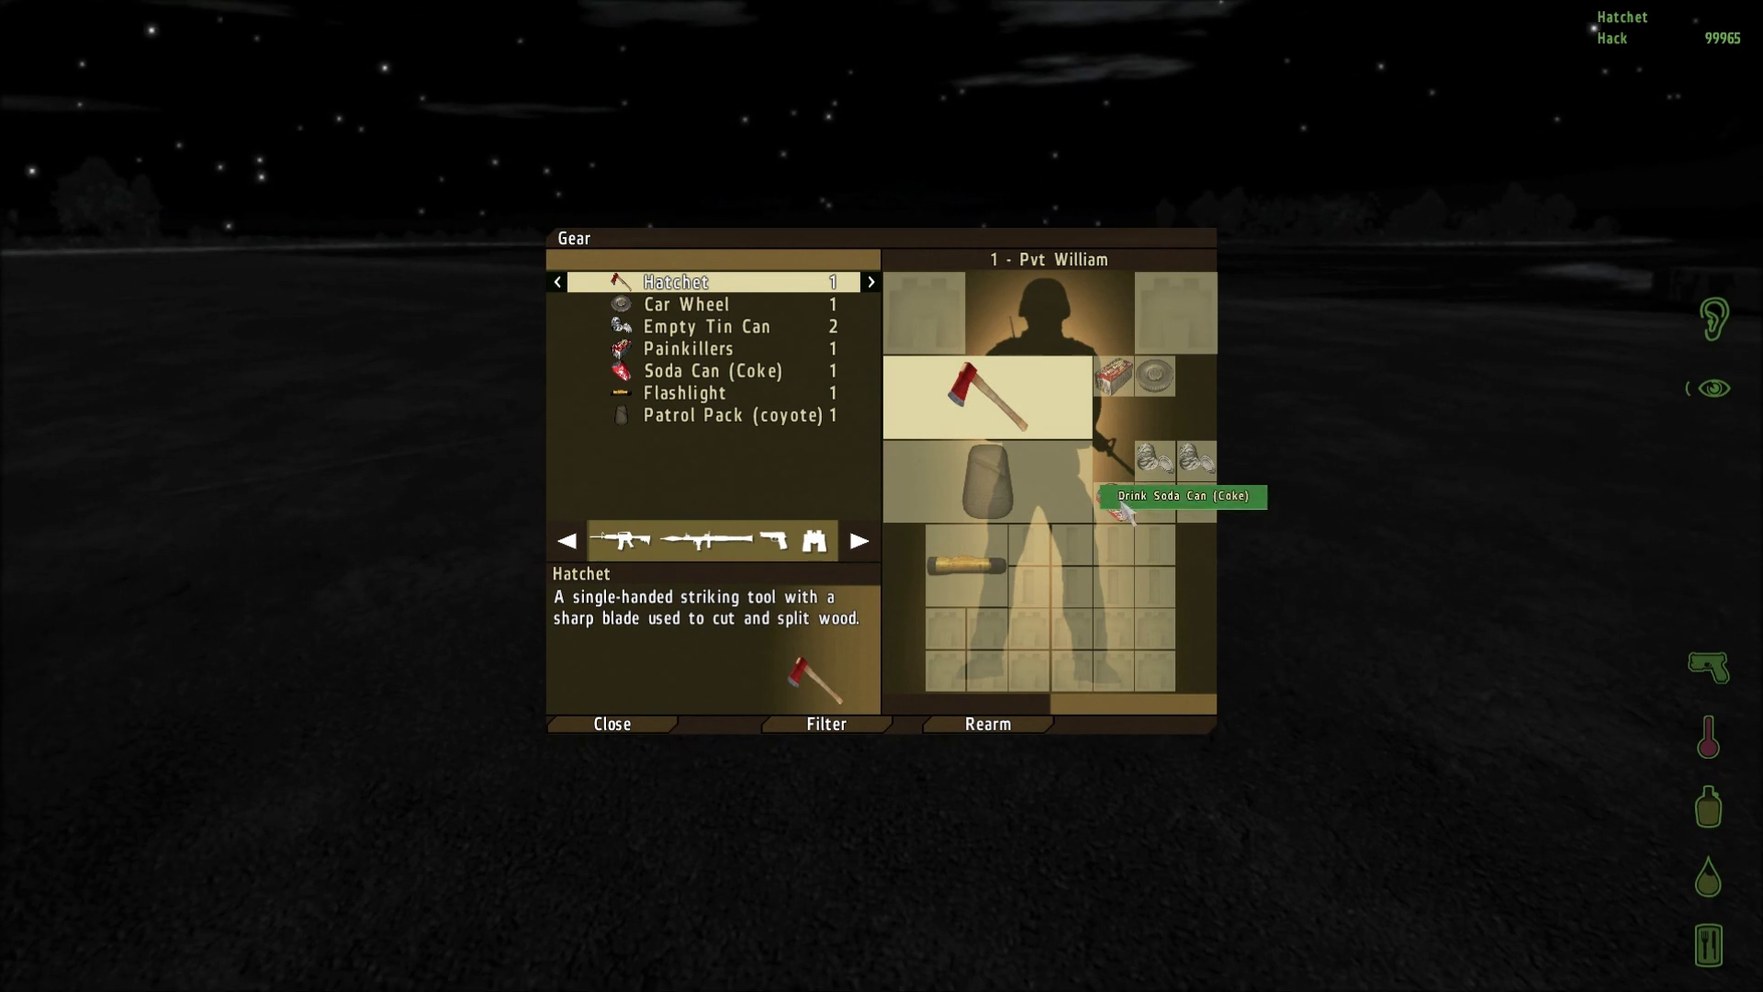
Drink the Coke soda and take the Painkillers, then close gear and look toward the houses
{"action": "left_click", "coordinate": [1158, 496]}
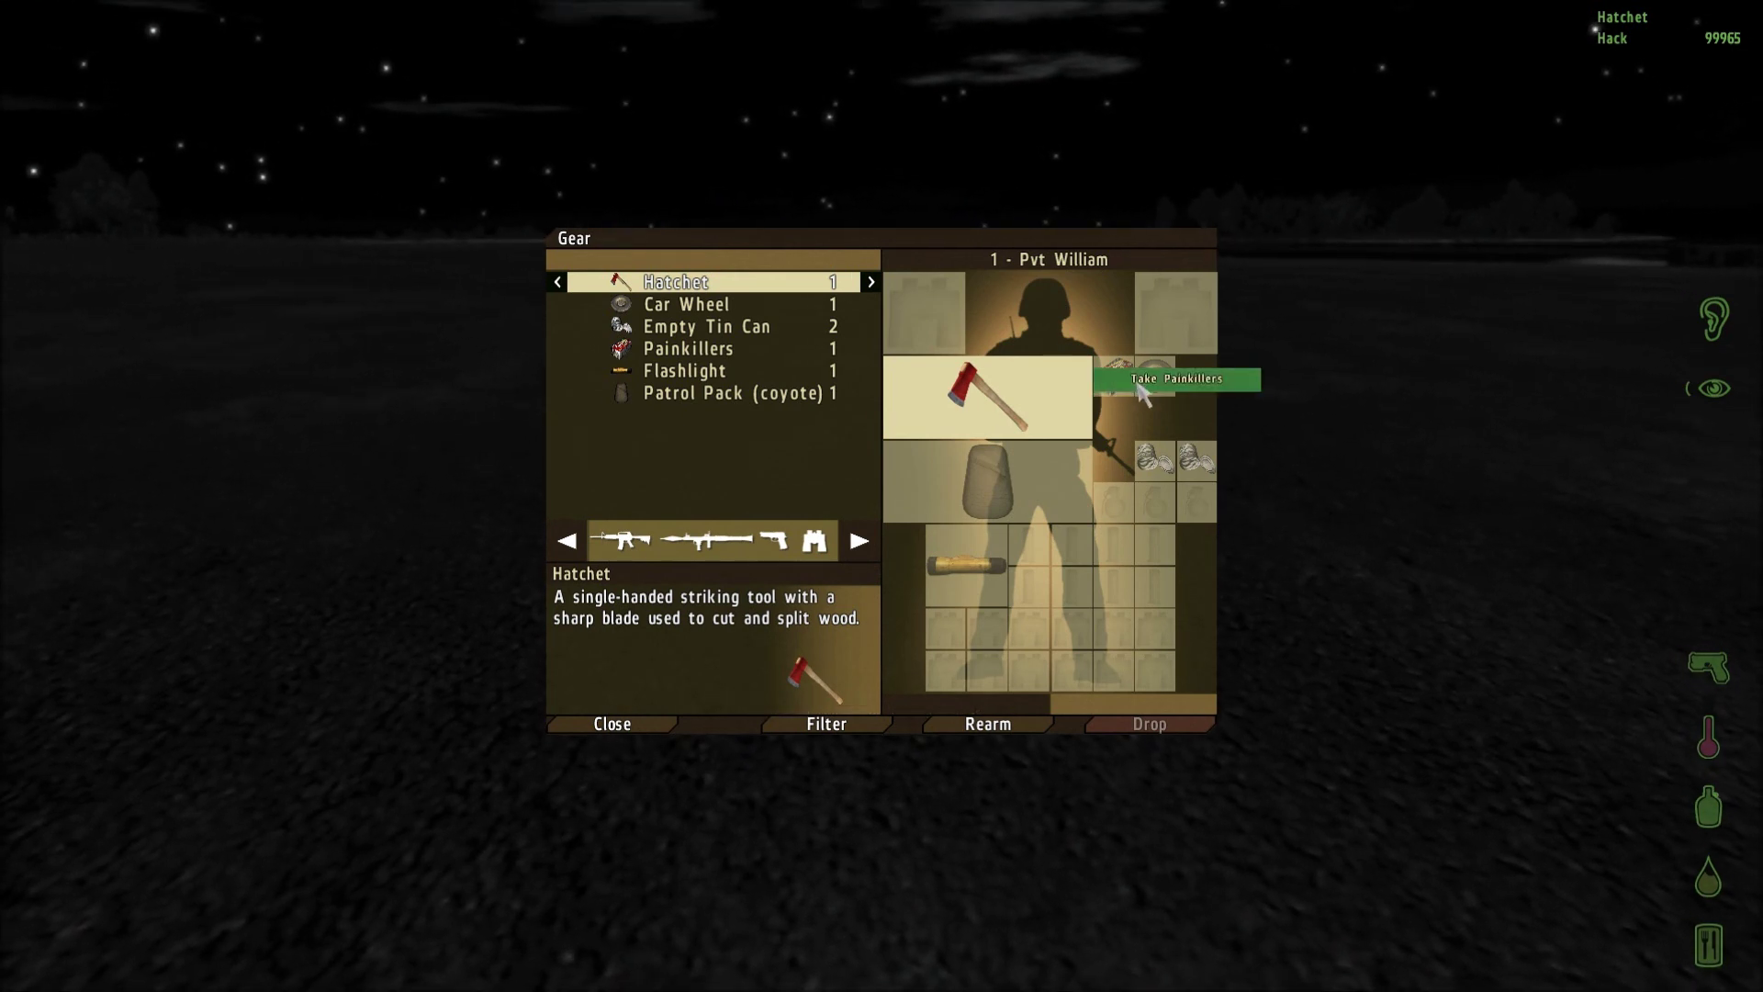
{"action": "left_click", "coordinate": [1143, 392]}
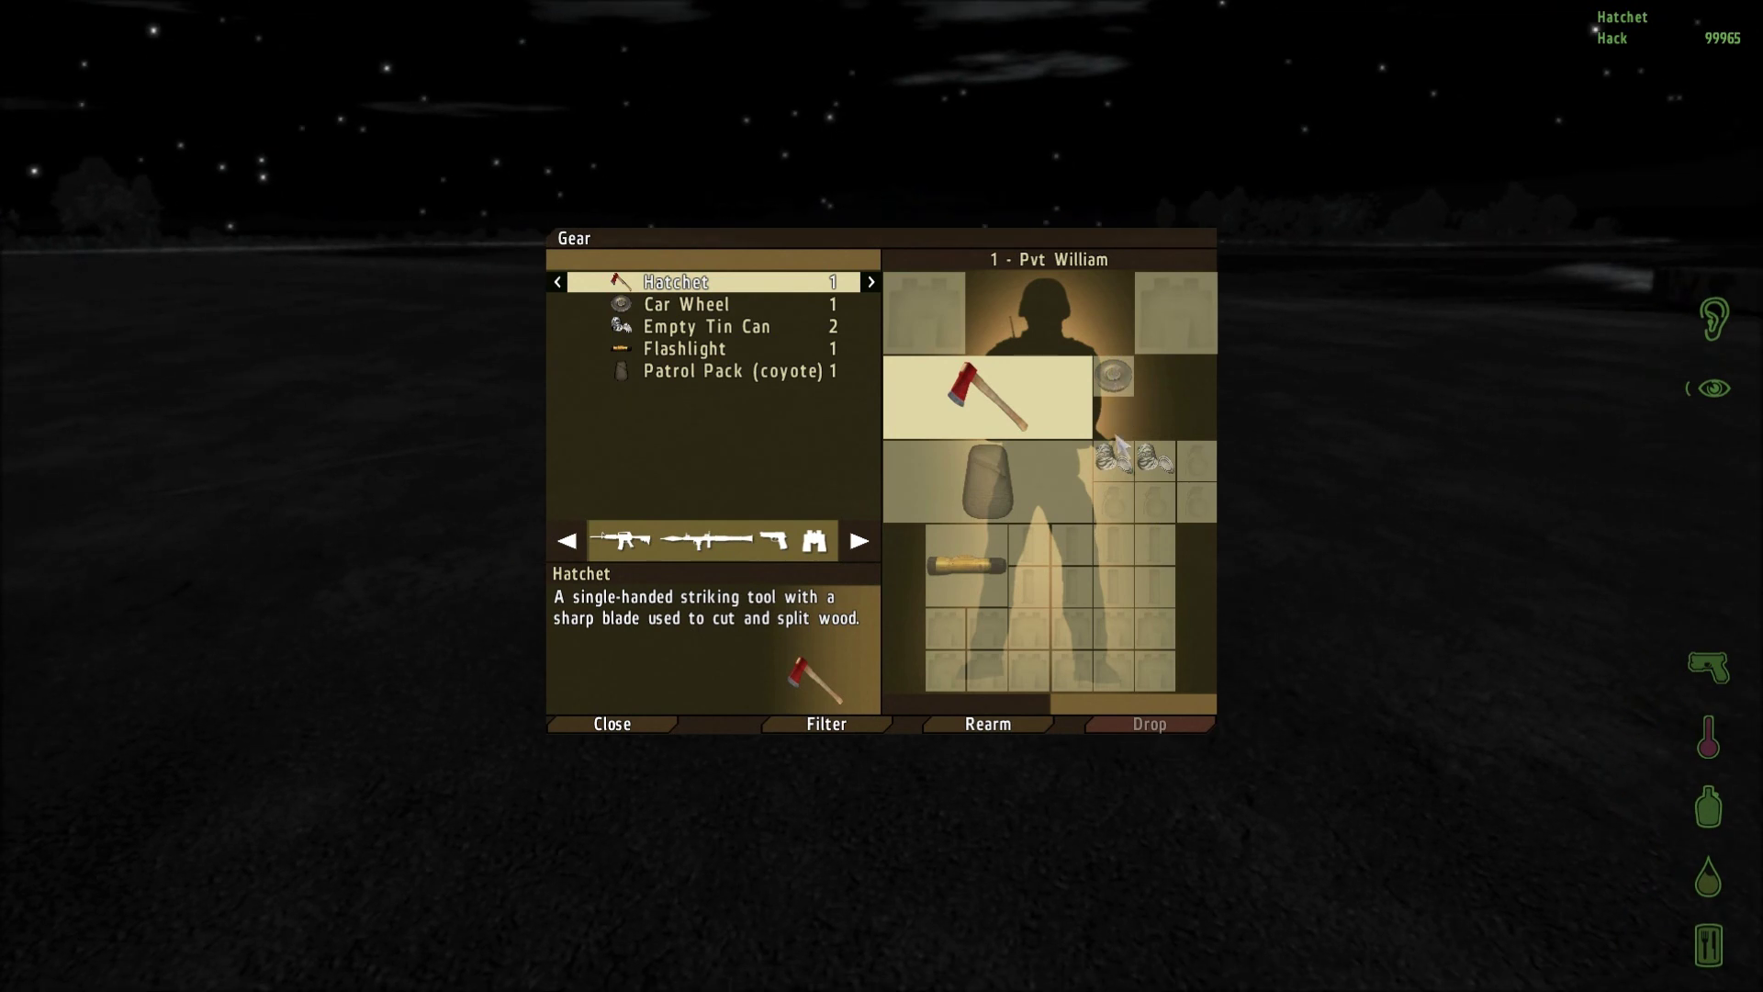
{"action": "key", "text": "Escape"}
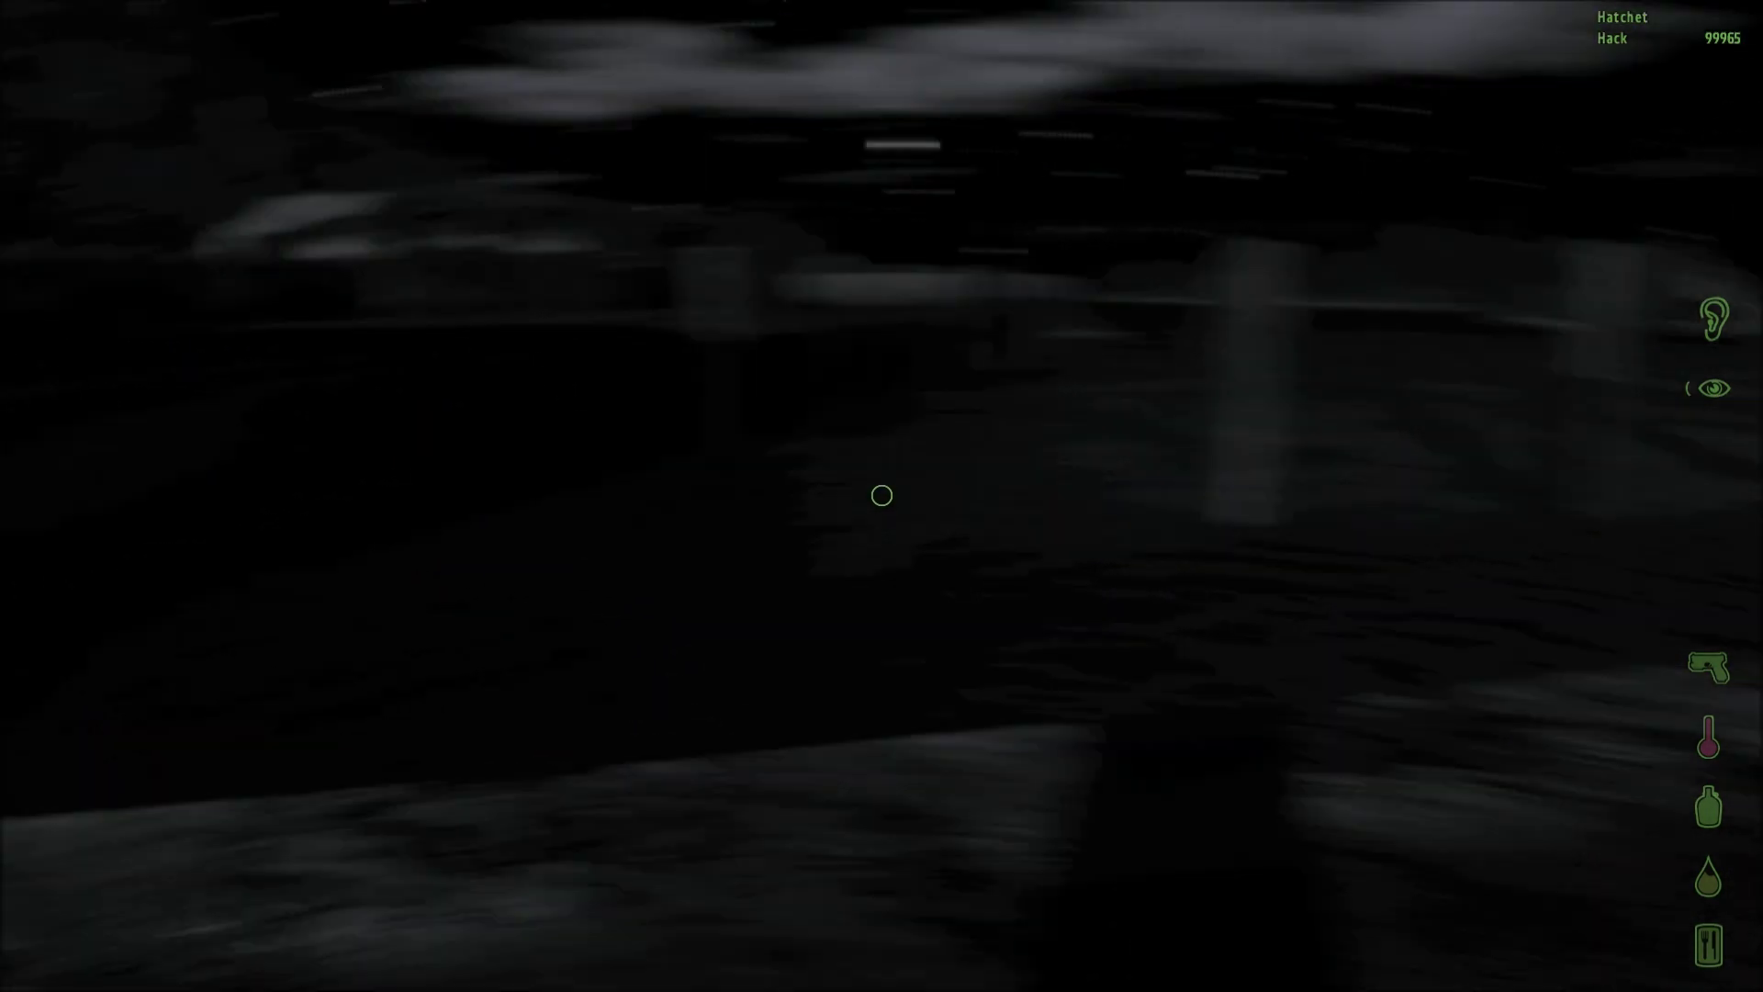
{"action": "left_click_drag", "start_coordinate": [881, 496], "coordinate": [1239, 497]}
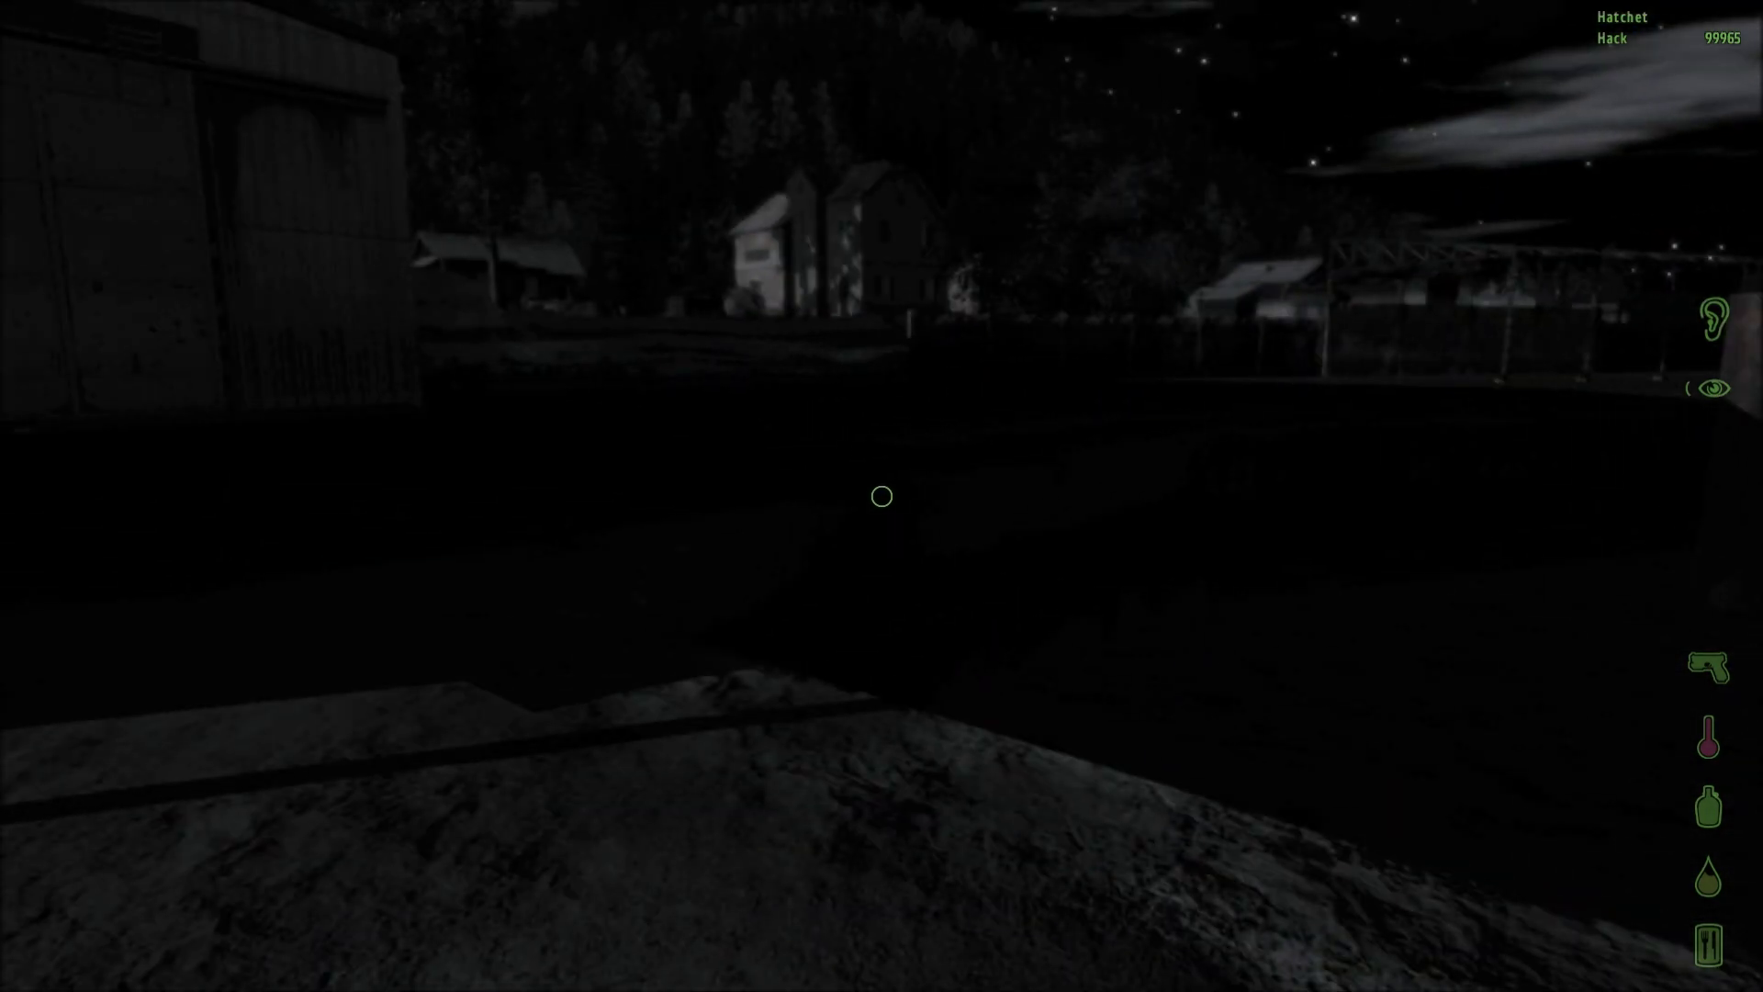
{"action": "left_click_drag", "start_coordinate": [882, 497], "coordinate": [1241, 496]}
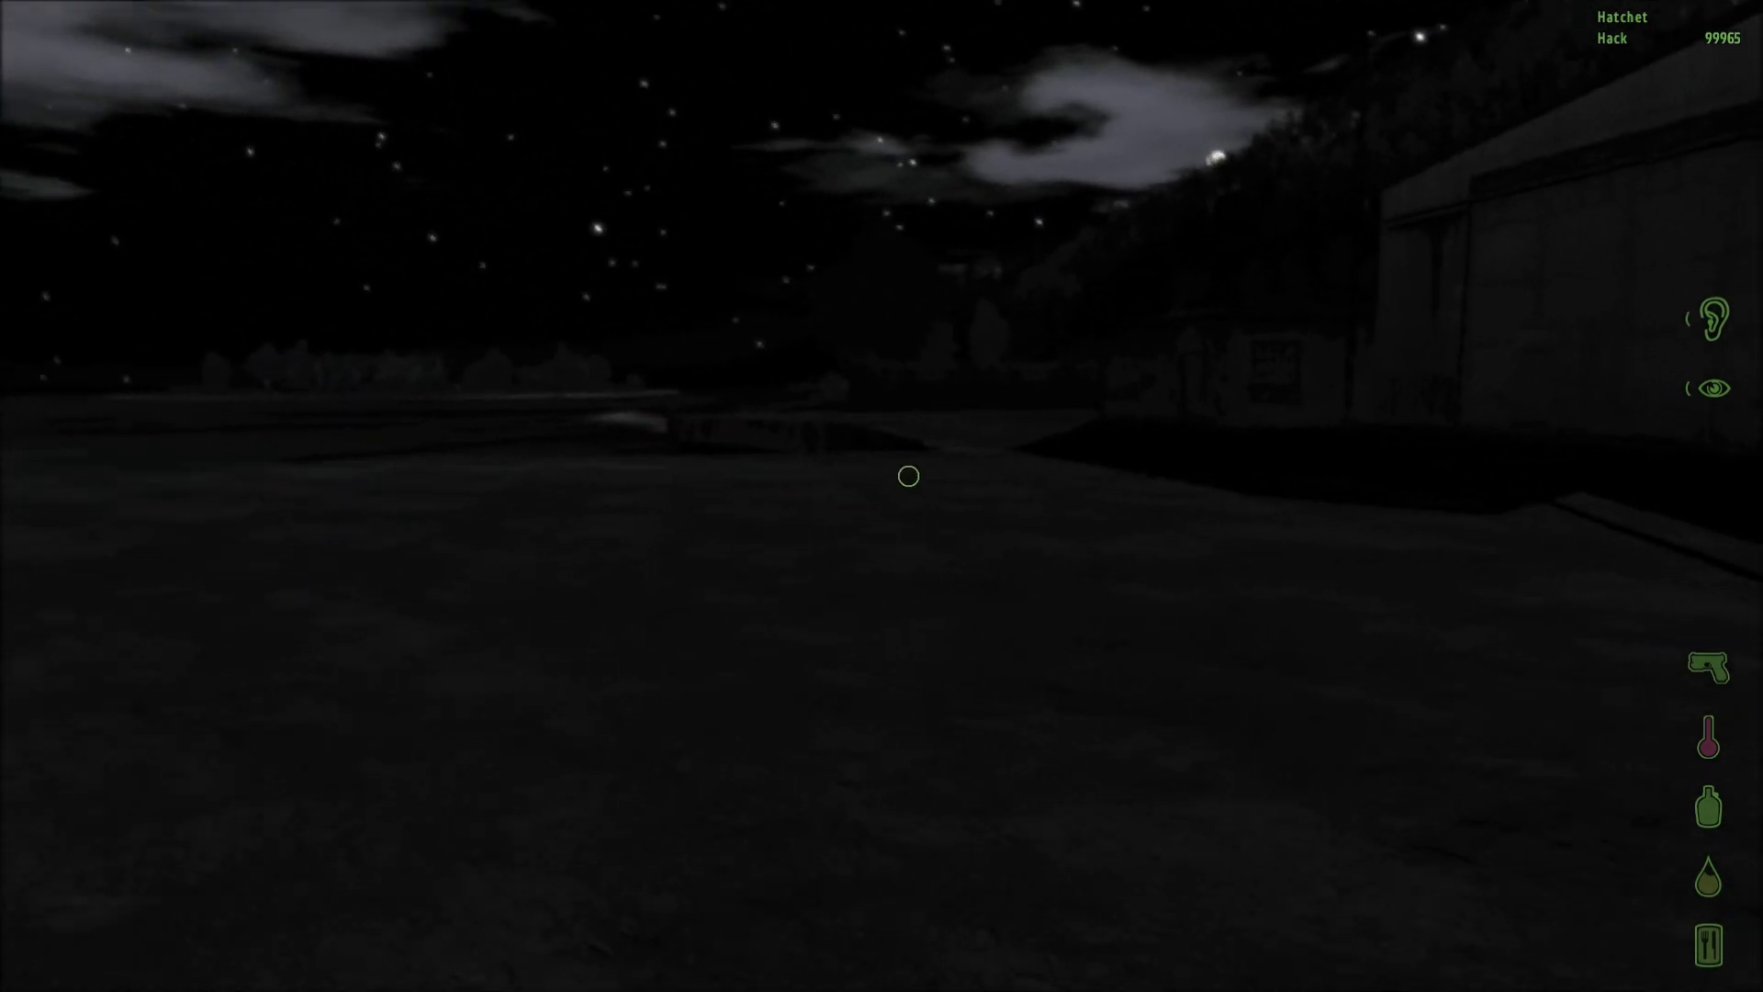
Walk the concrete ledge toward the shed, turning left past its corner onto open ground
{"action": "key", "text": "w"}
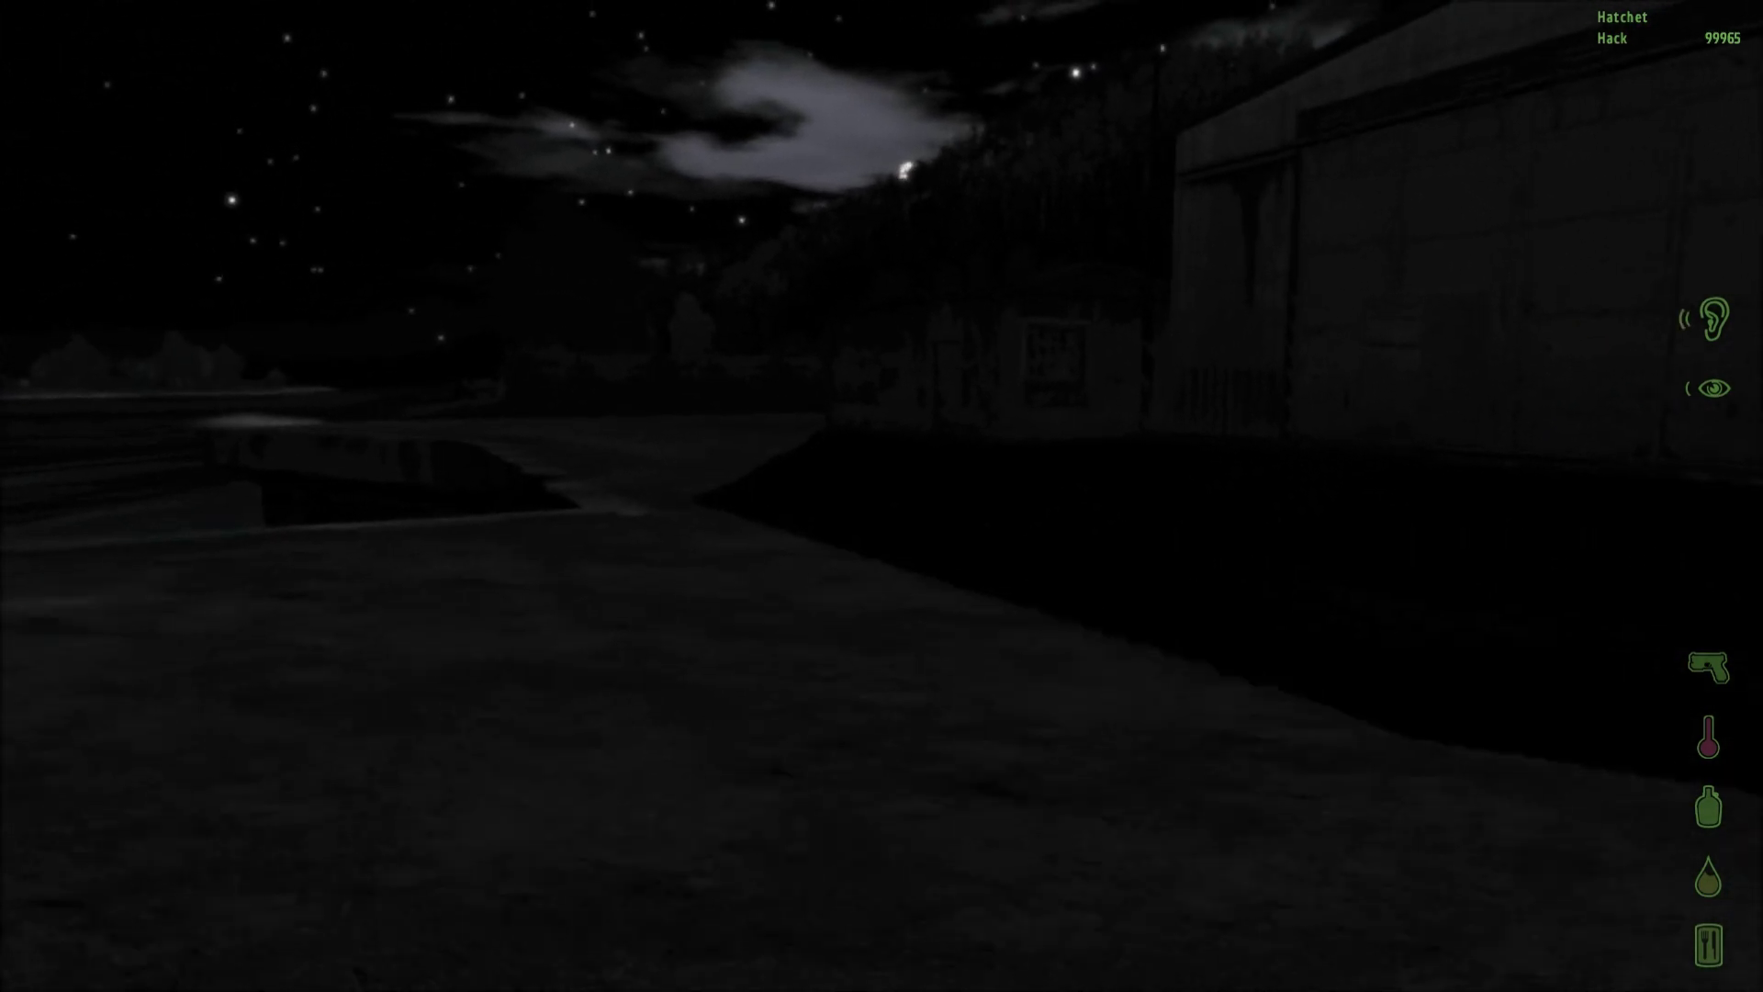
{"action": "key", "text": "w"}
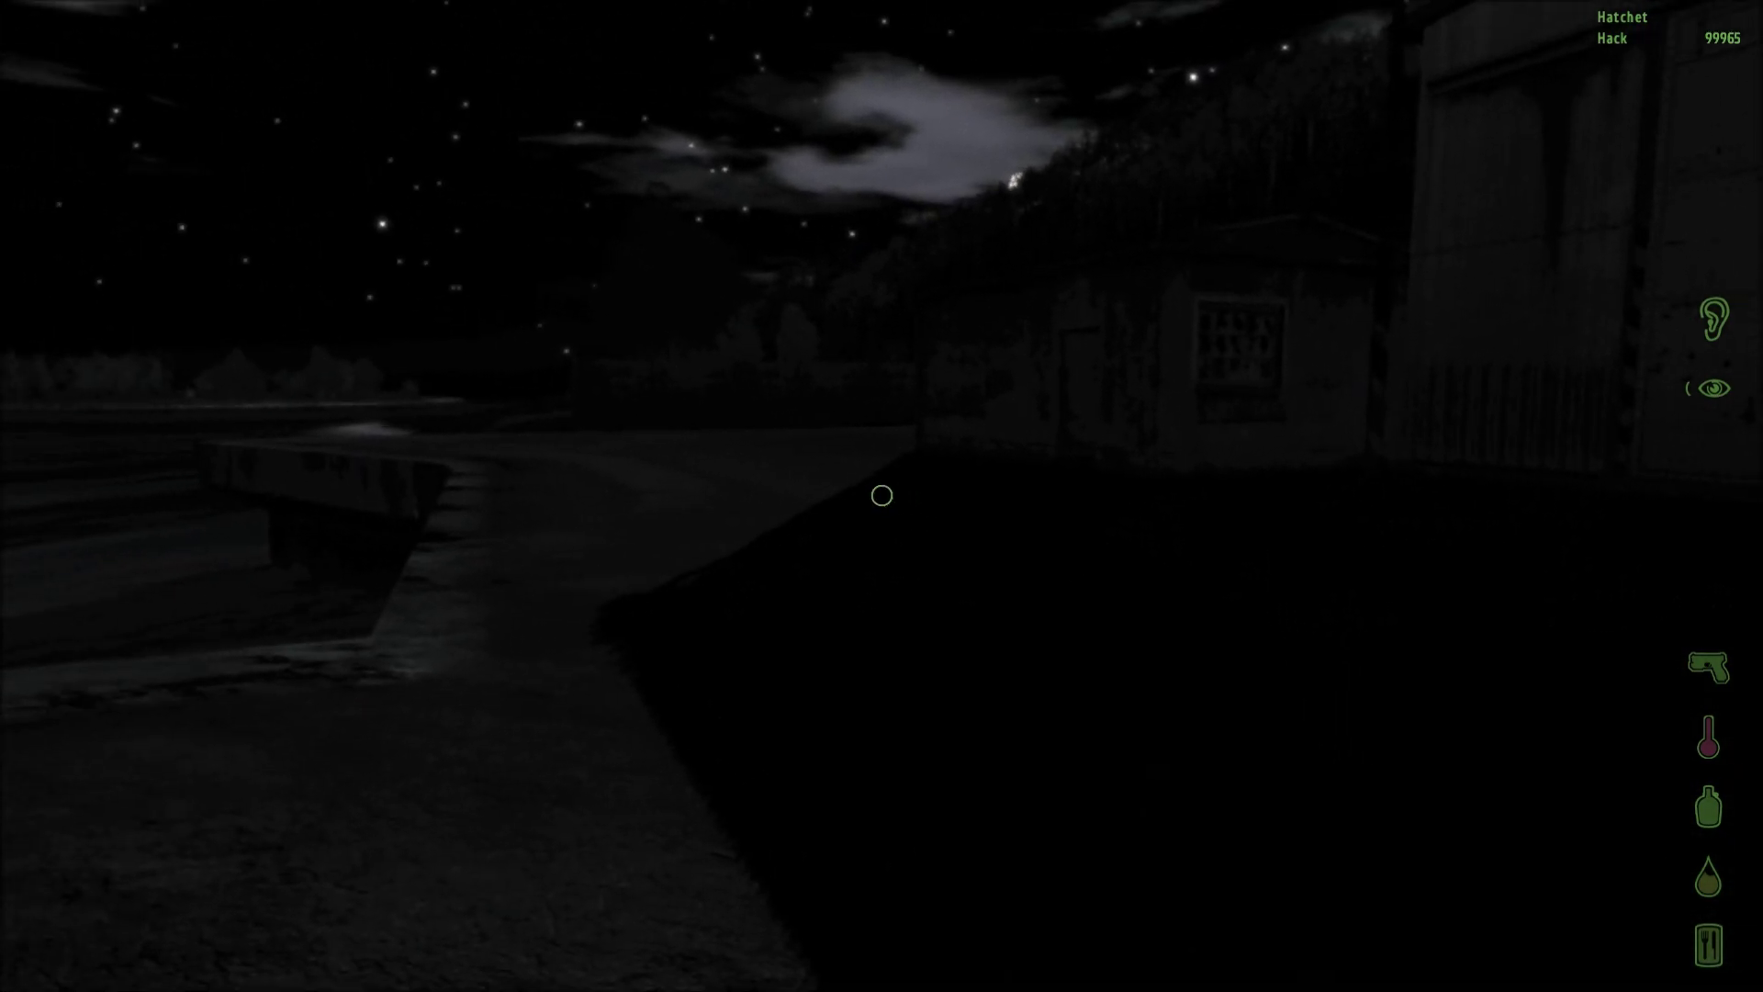
{"action": "key", "text": "w"}
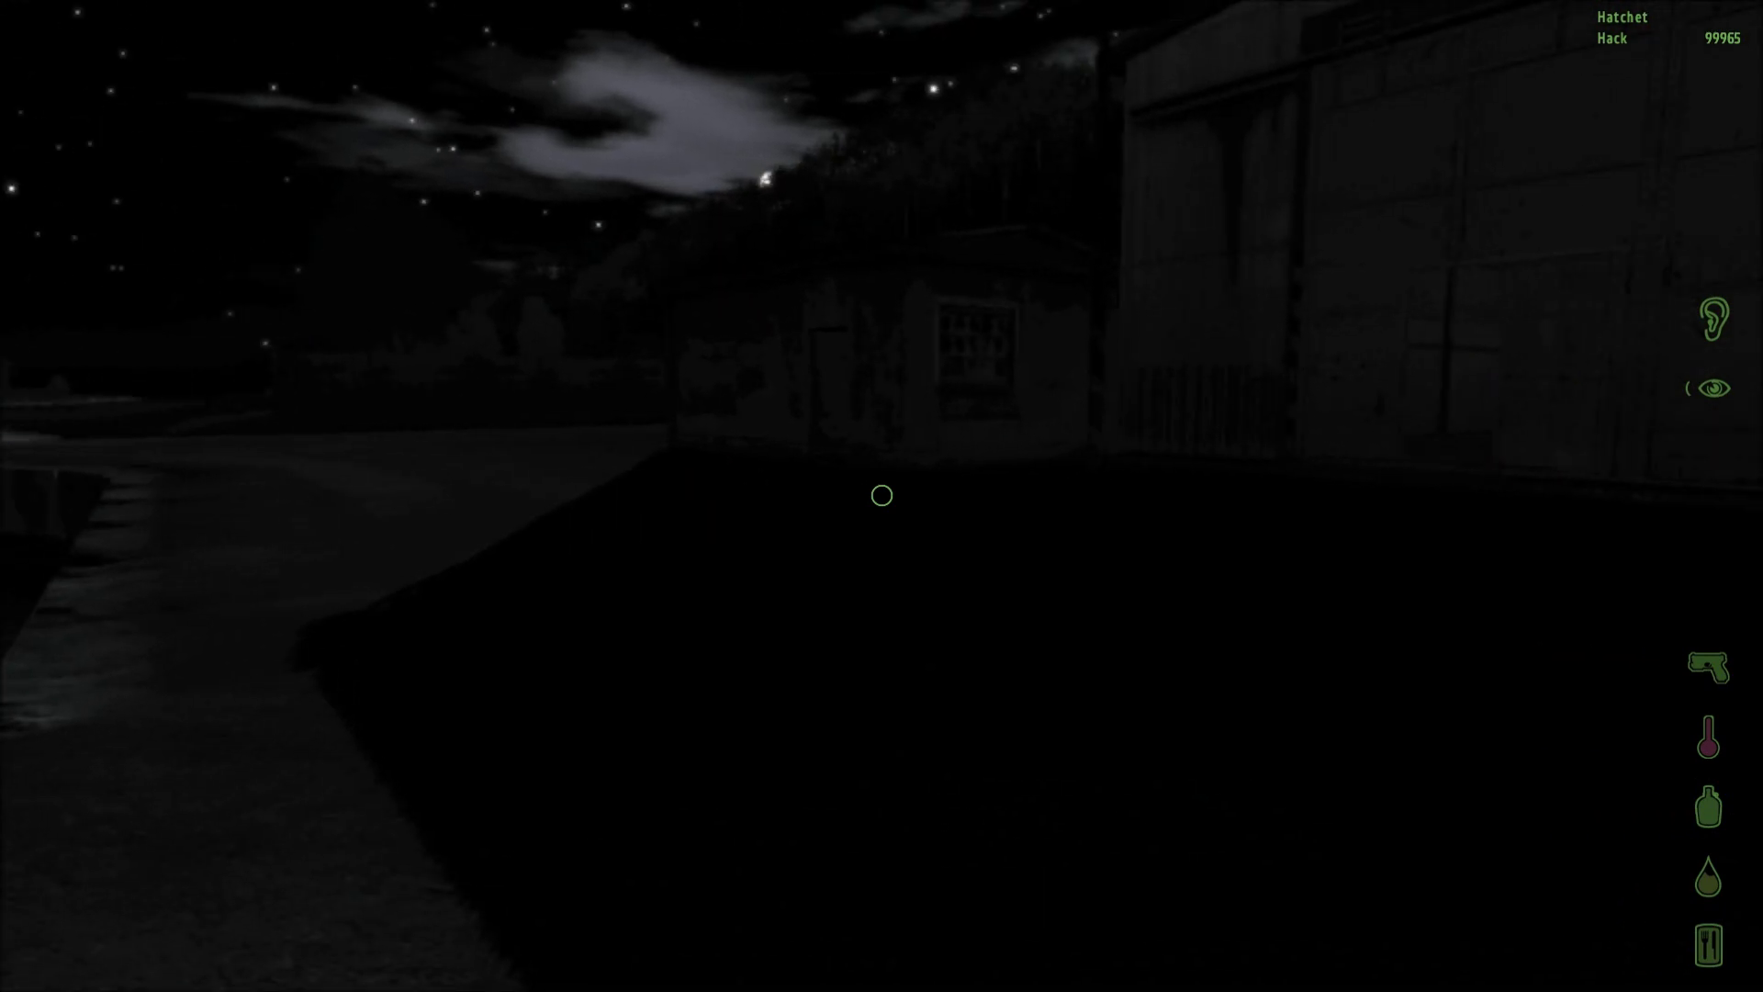
{"action": "key", "text": "w"}
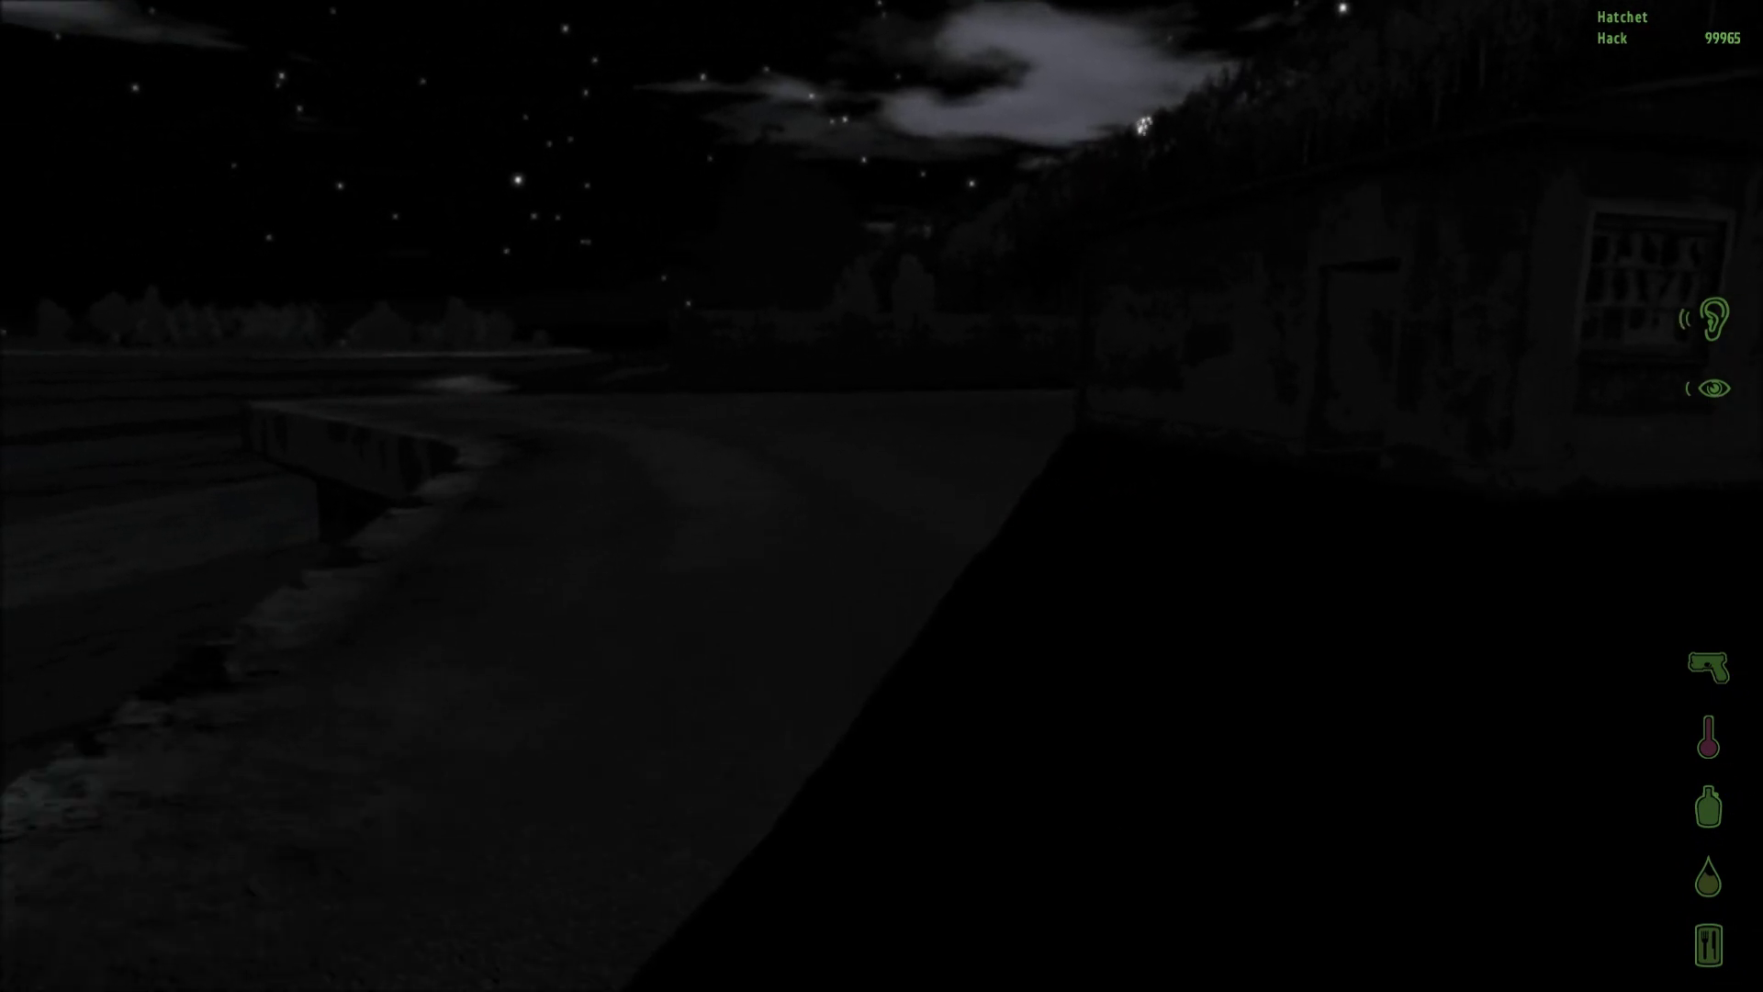
{"action": "key", "text": "w"}
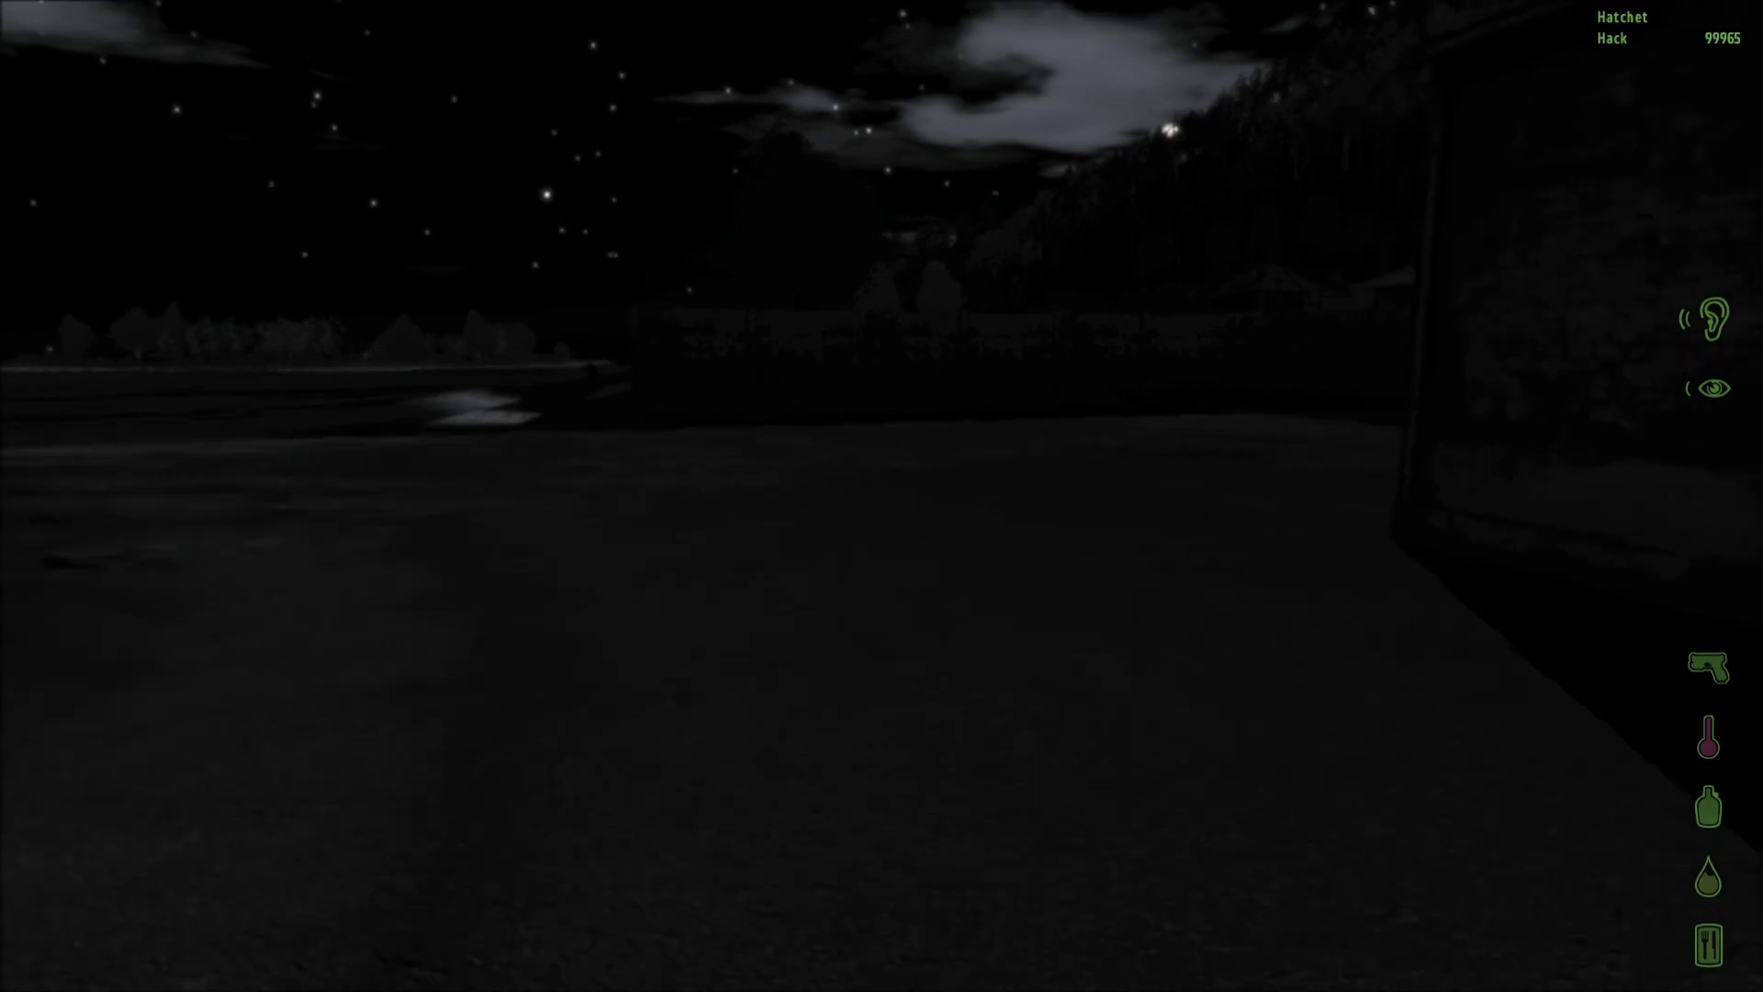